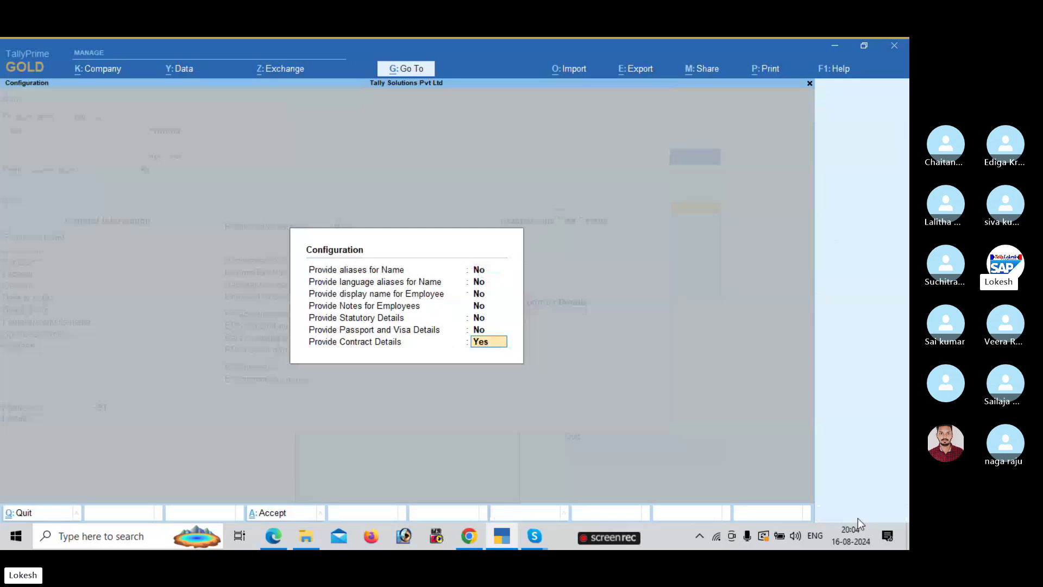
# - Accept the employee configuration and bring the payroll PDF forward at the Enable Payroll steps
pyautogui.press('Return')
pyautogui.hotkey('alt', 'Tab')
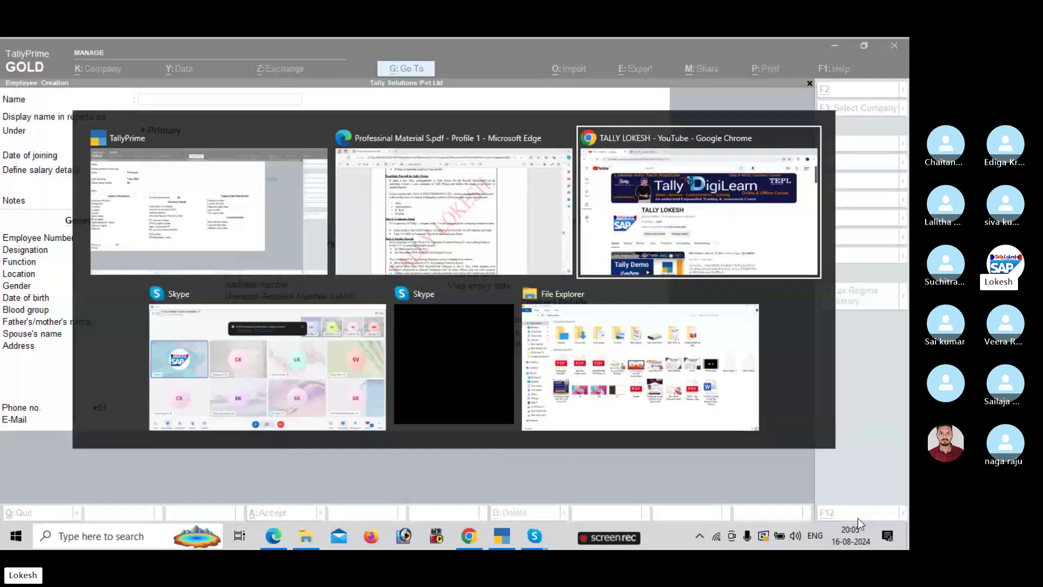
pyautogui.hotkey('alt', 'Tab')
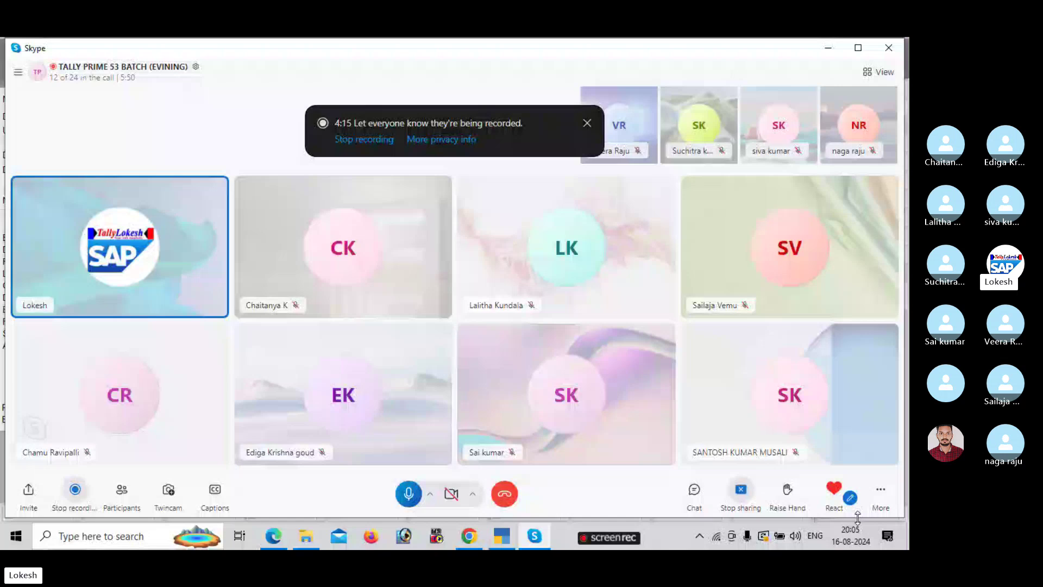
pyautogui.hotkey('alt', 'Tab')
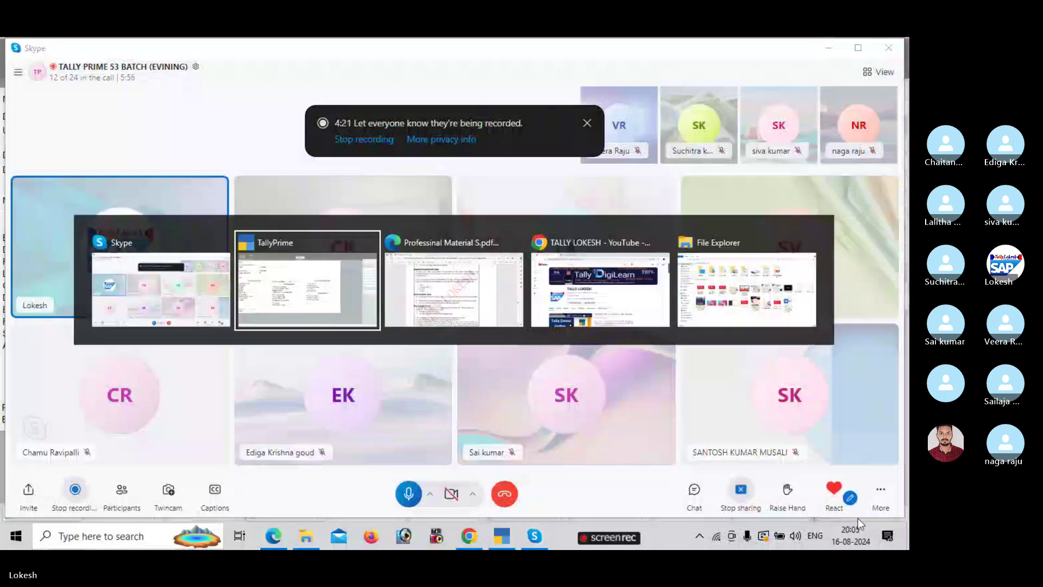
pyautogui.hotkey('alt', 'Tab')
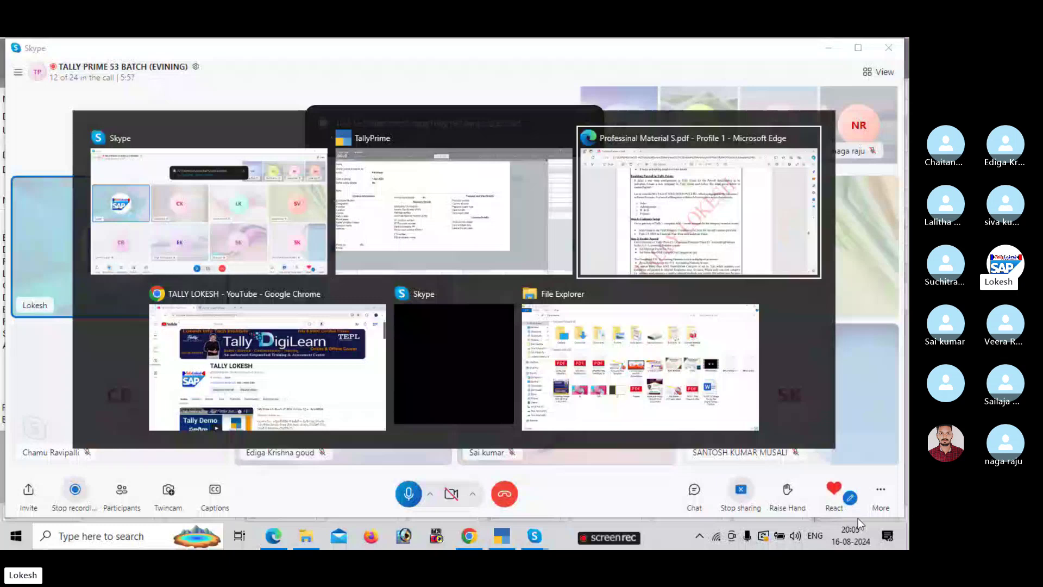
pyautogui.scroll(-2, 858, 519)
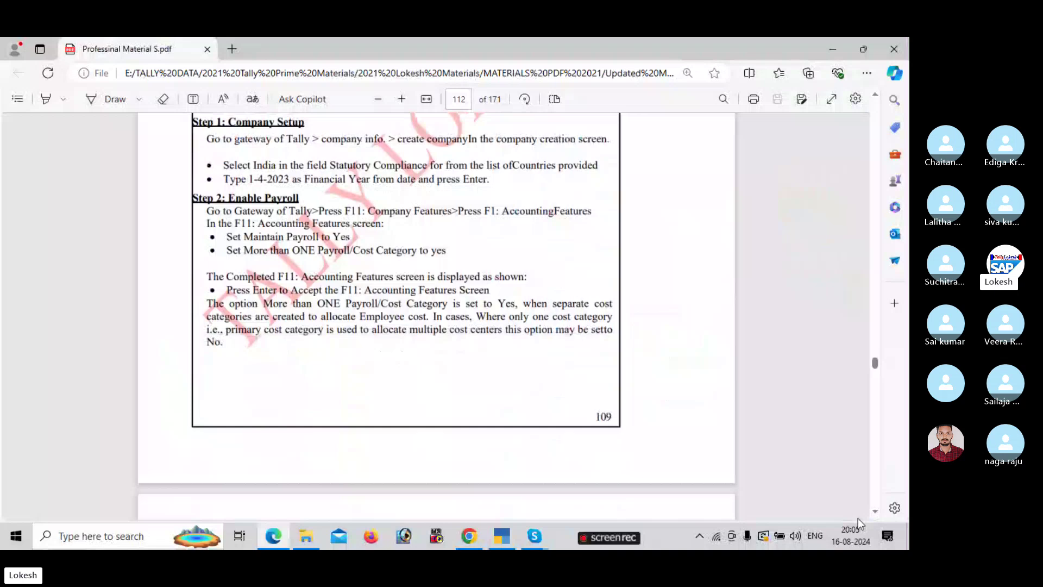
# - Scroll the PDF to page 116's sample employee master screen and zoom in twice
pyautogui.scroll(-1, 858, 519)
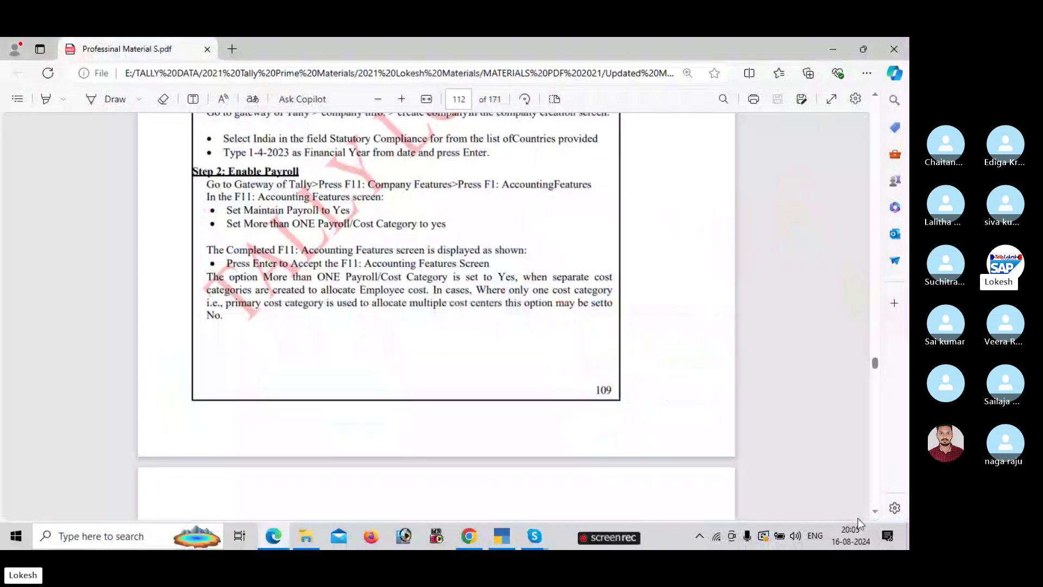
pyautogui.scroll(-15, 856, 265)
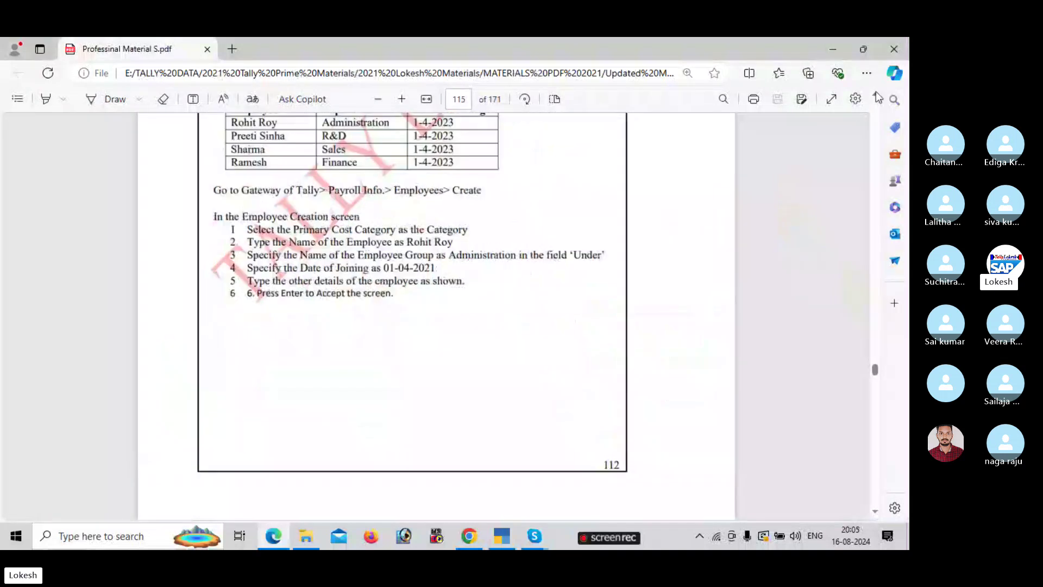
pyautogui.scroll(3, 878, 95)
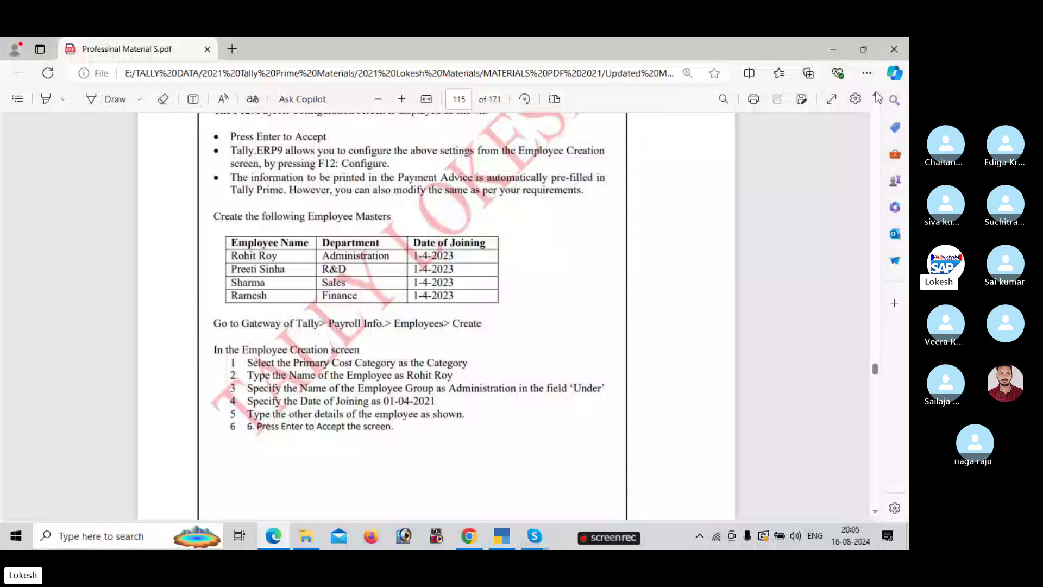
pyautogui.scroll(-10, 876, 91)
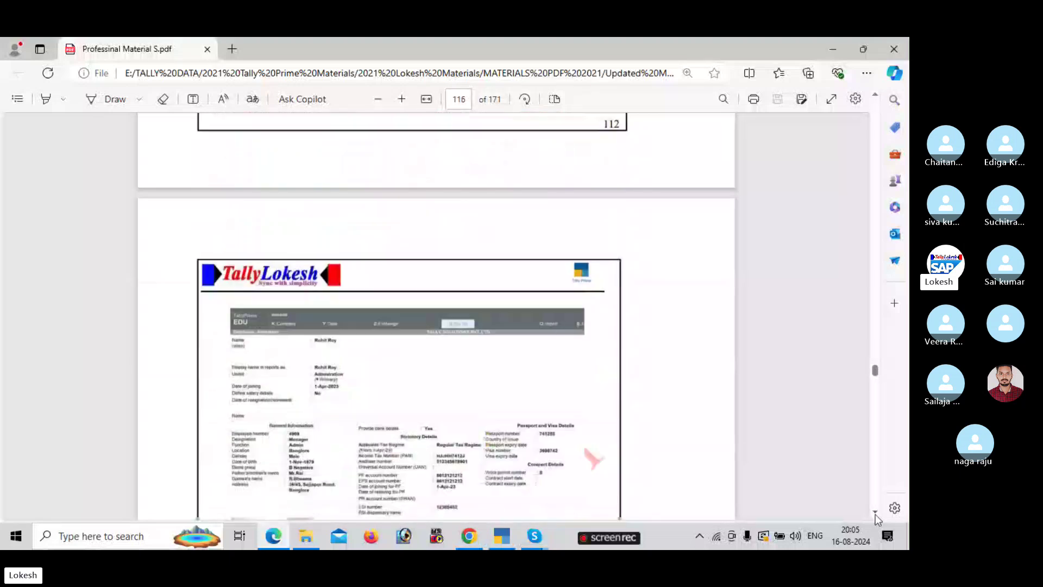
pyautogui.scroll(-3, 876, 514)
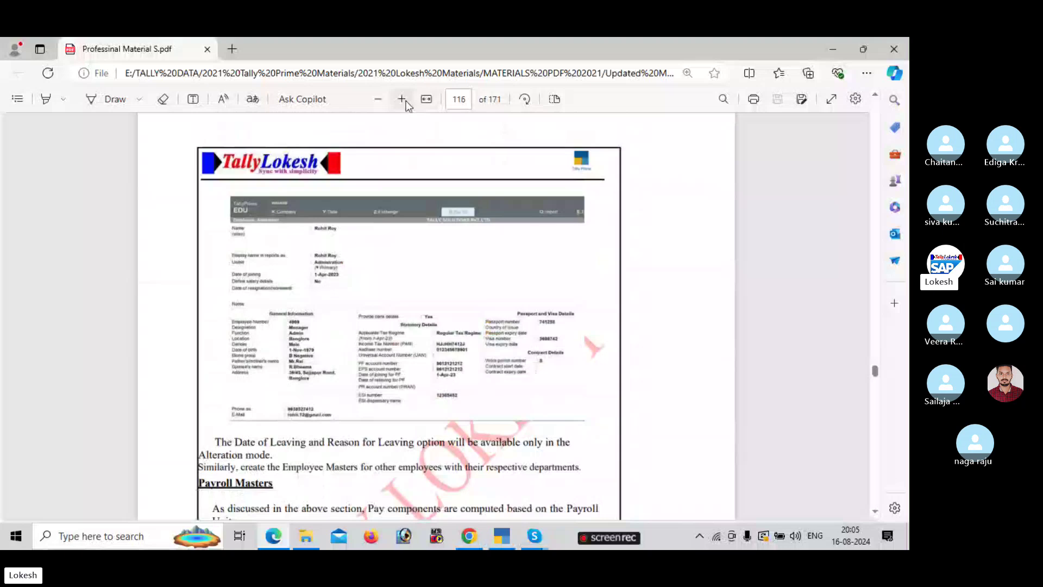
pyautogui.click(403, 100)
pyautogui.click(403, 99)
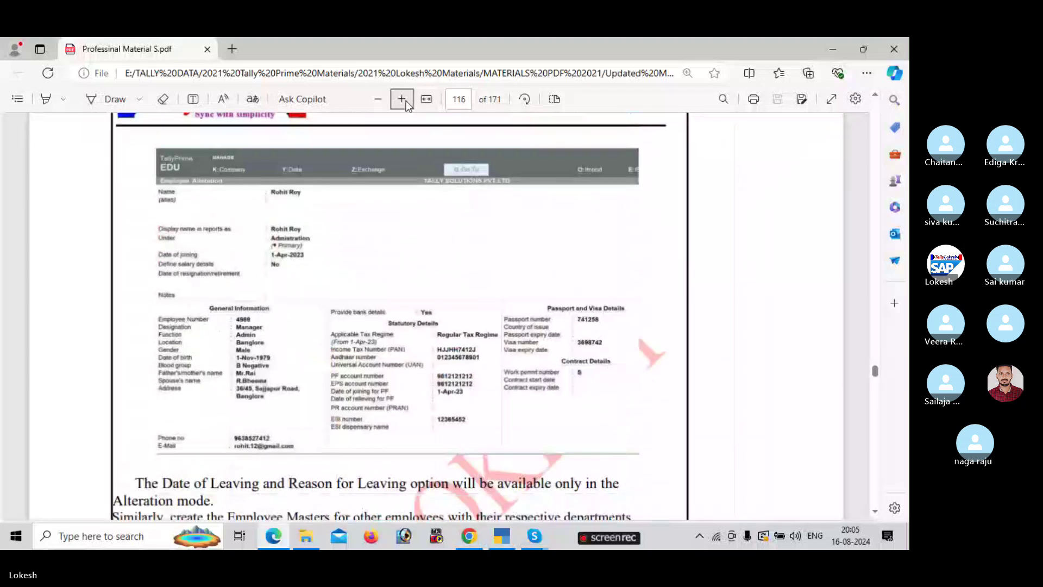
pyautogui.hotkey('alt', 'Tab')
# - Enter the new employee's name under Administrator and fill in the employee number
pyautogui.hotkey('alt', 'Tab')
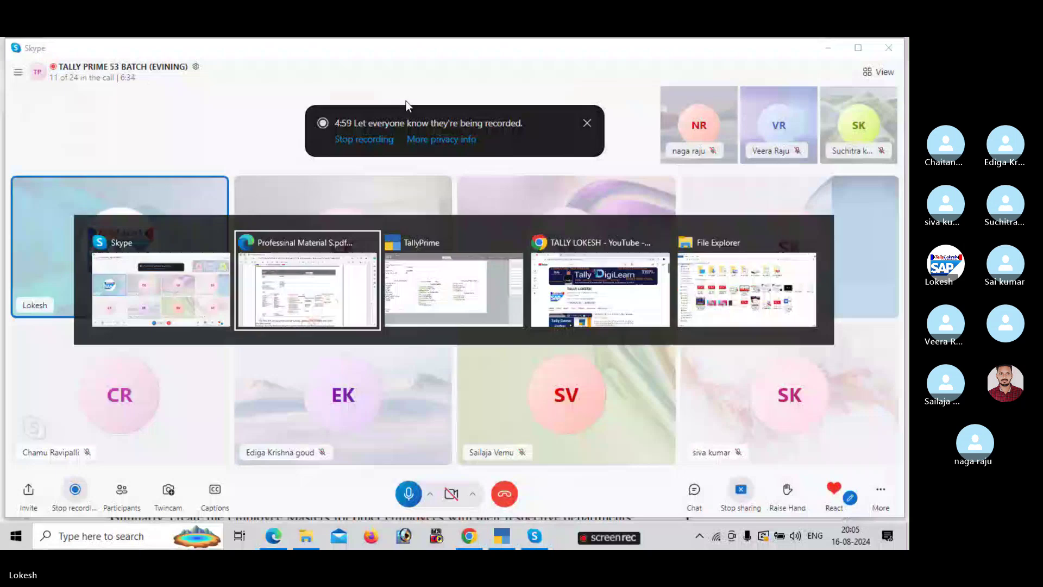
pyautogui.hotkey('alt', 'Tab')
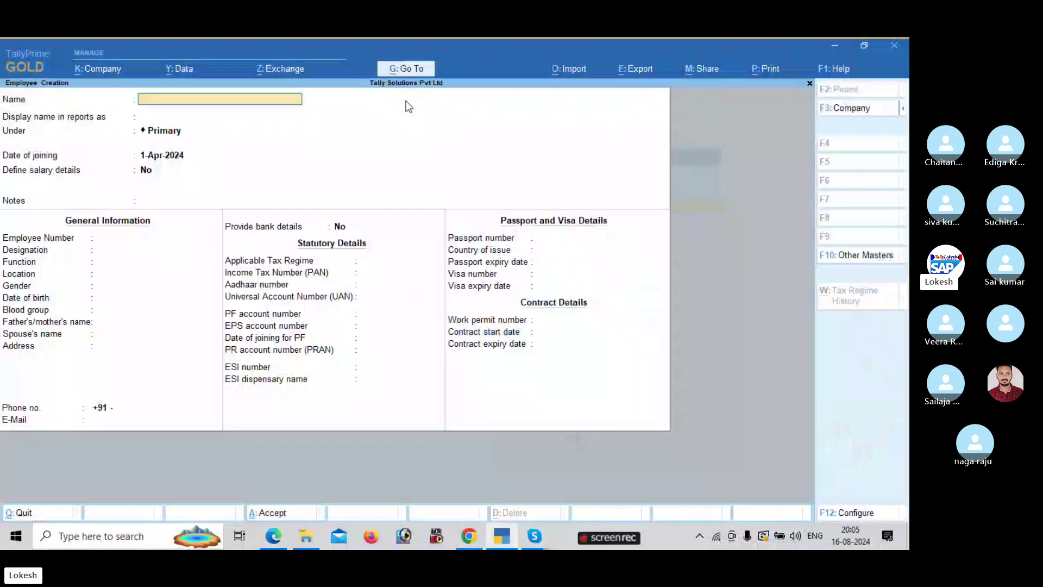
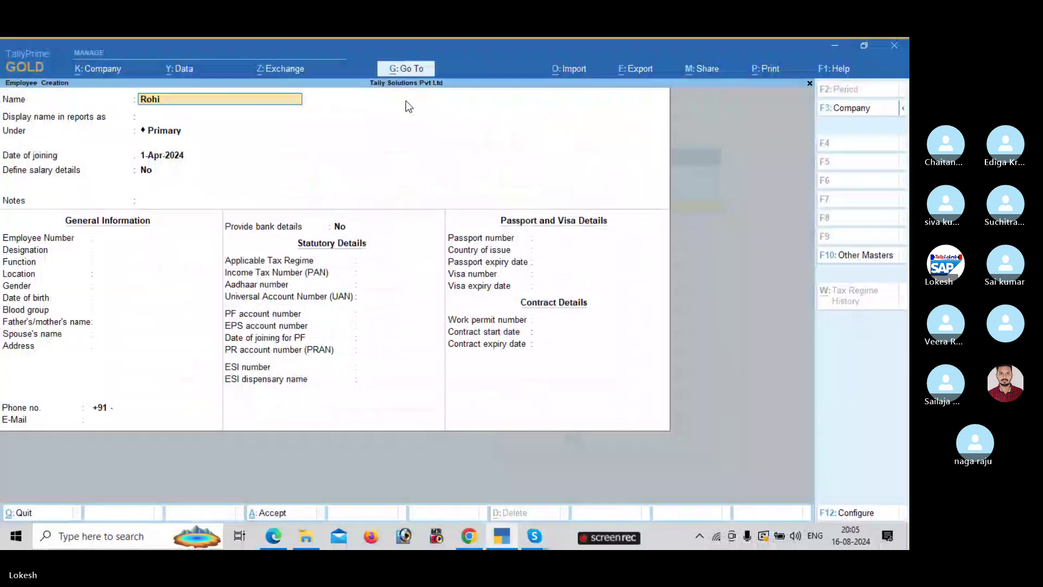
pyautogui.press('Return')
pyautogui.press('Return')
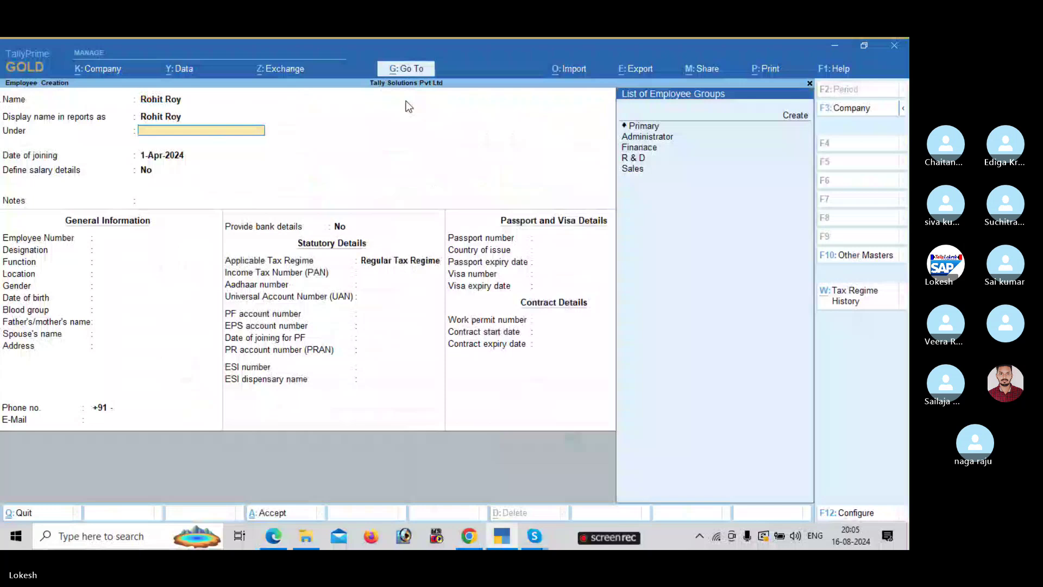
pyautogui.hotkey('alt', 'Tab')
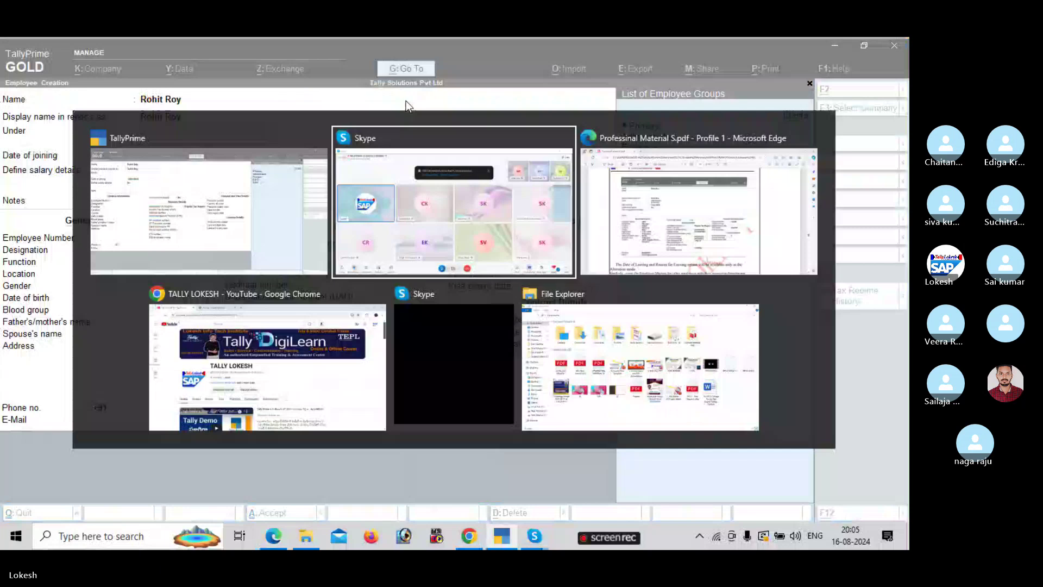
pyautogui.press('Escape')
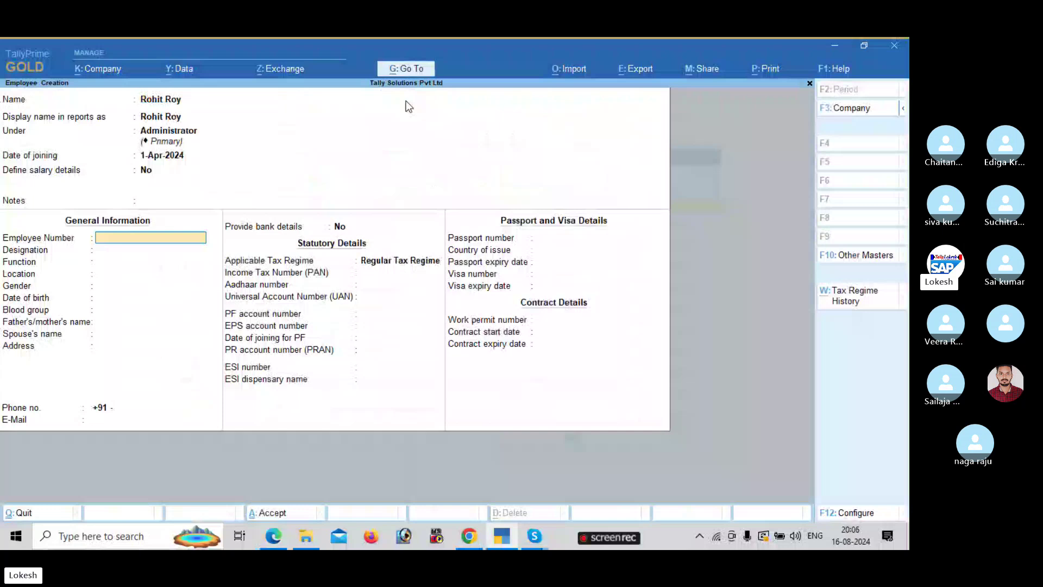
pyautogui.write('4969')
pyautogui.press('Return')
pyautogui.write('Manager')
pyautogui.press('Return')
pyautogui.write('Admin')
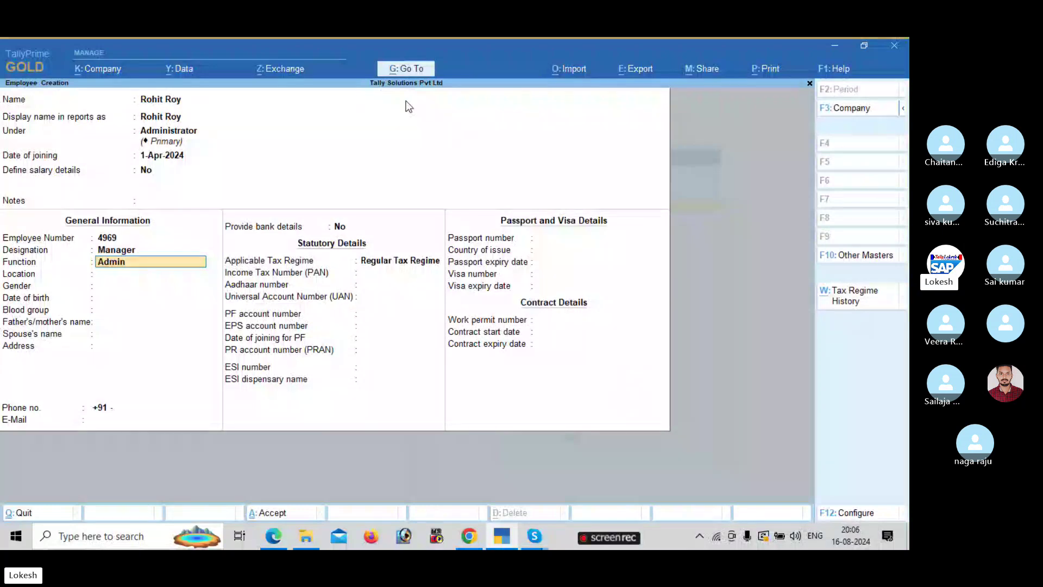
pyautogui.press('Return')
pyautogui.write('Ba')
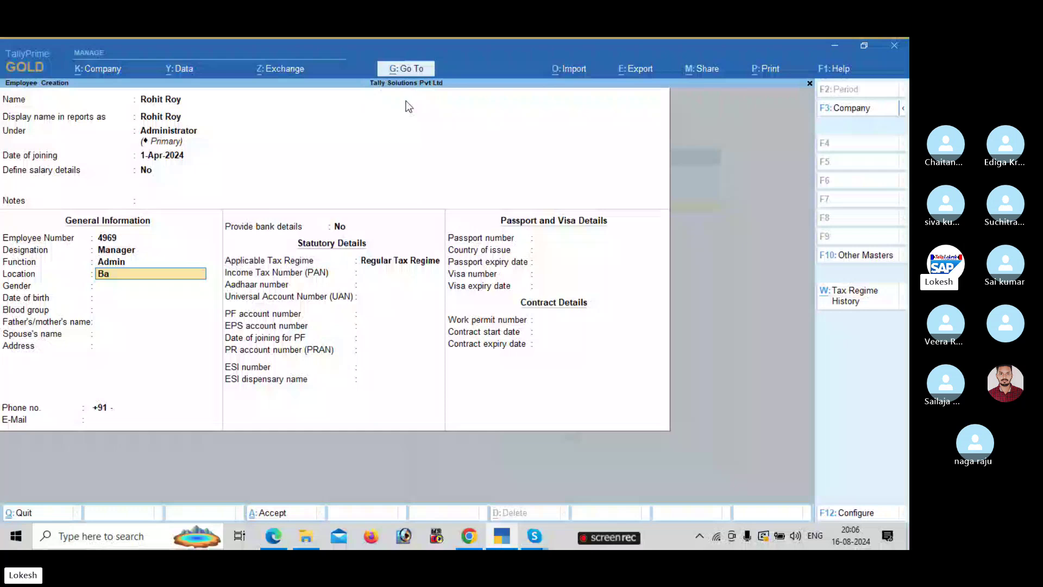
pyautogui.write('nglore')
pyautogui.press('Return')
pyautogui.write('Male')
pyautogui.press('Return')
pyautogui.write('1-')
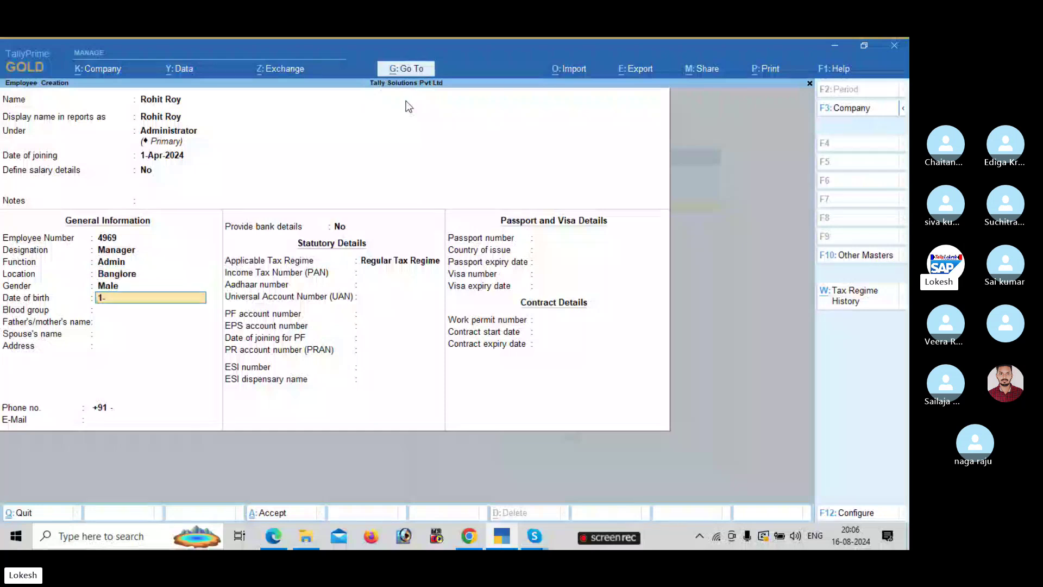
pyautogui.write('nov')
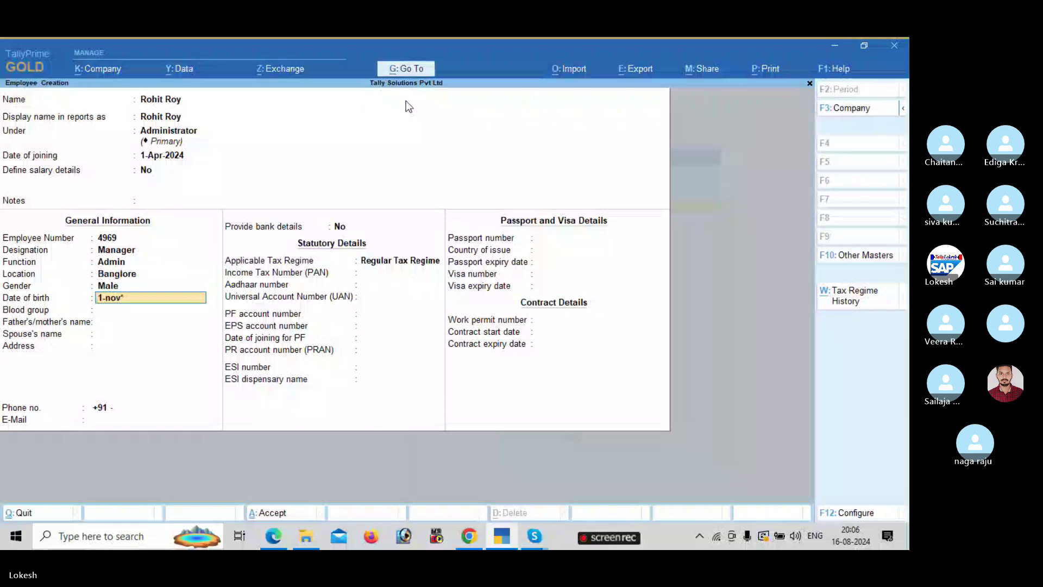
pyautogui.write('-1979')
pyautogui.press('Return')
pyautogui.write('b n')
pyautogui.press('Return')
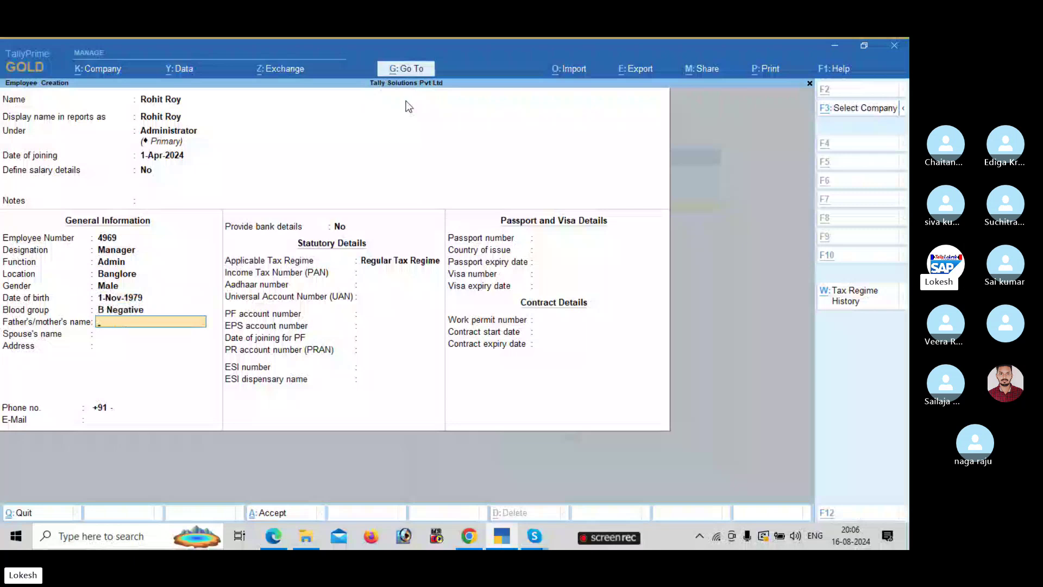
pyautogui.hotkey('alt', 'Tab')
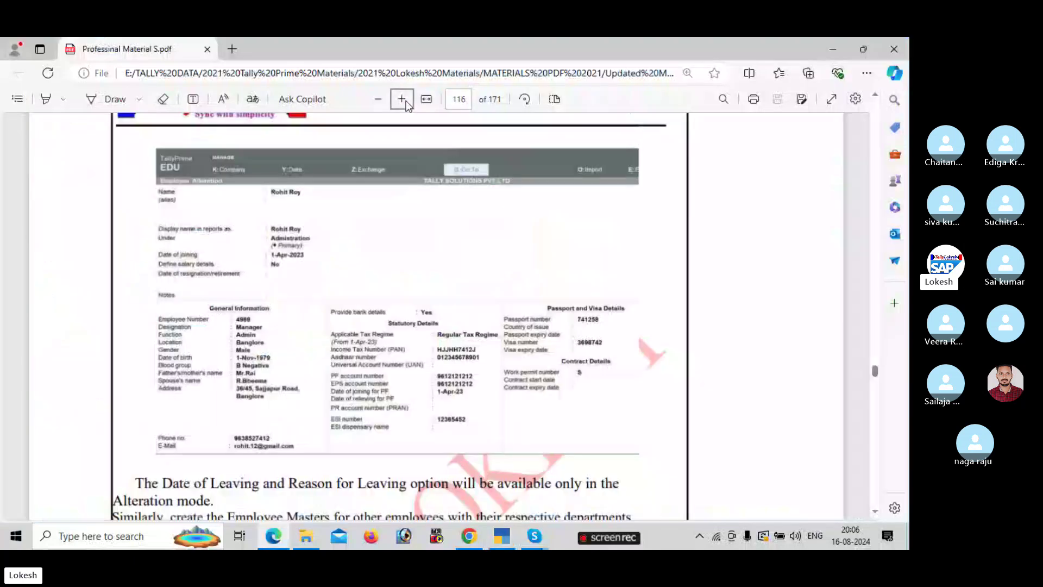
# - Fill in the employee's parent's name and spouse's name
pyautogui.hotkey('alt', 'Tab')
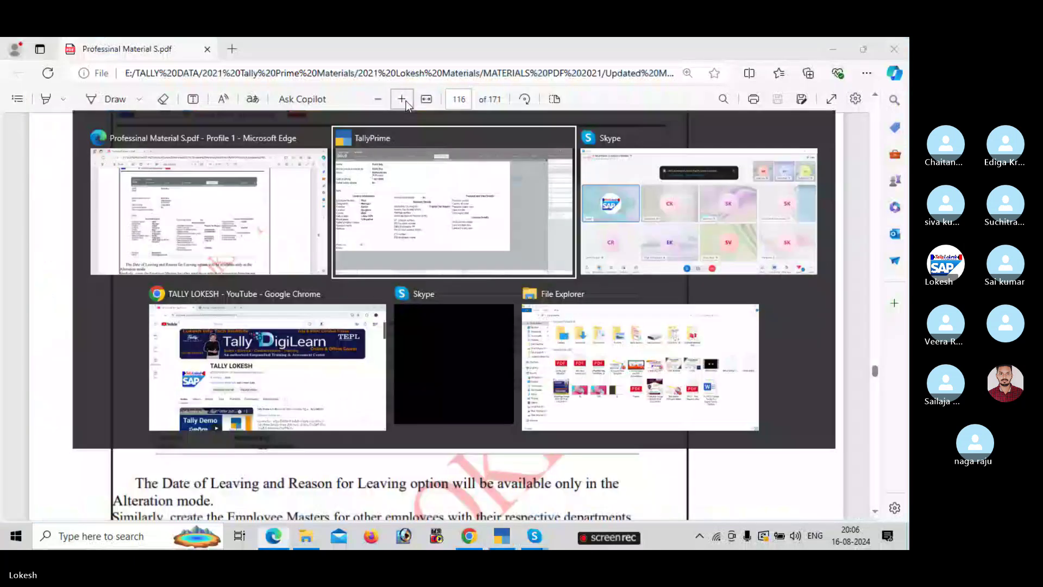
pyautogui.write('Mr')
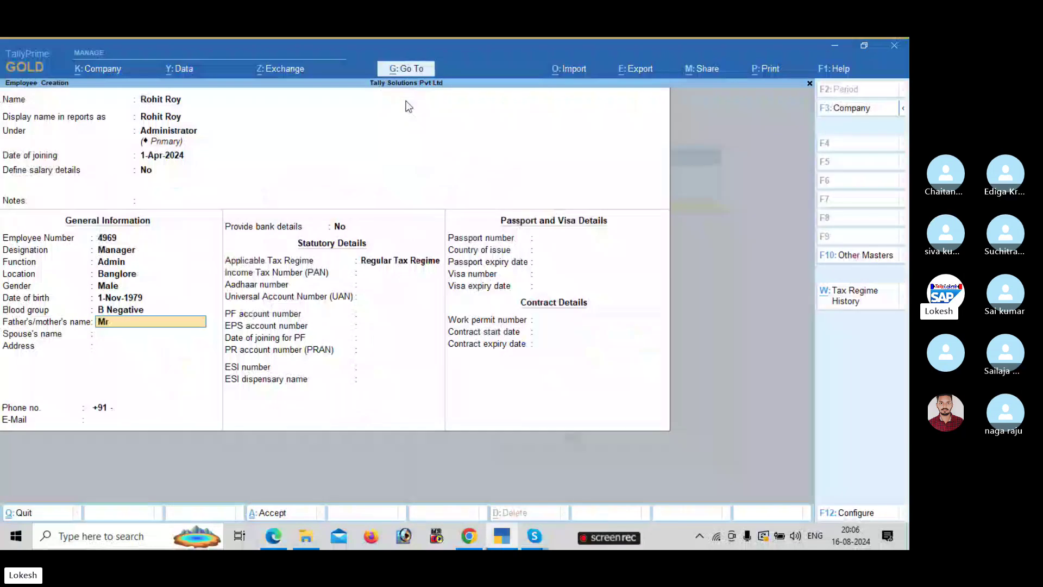
pyautogui.write('.Rai')
pyautogui.press('Return')
pyautogui.write('R.Bheema')
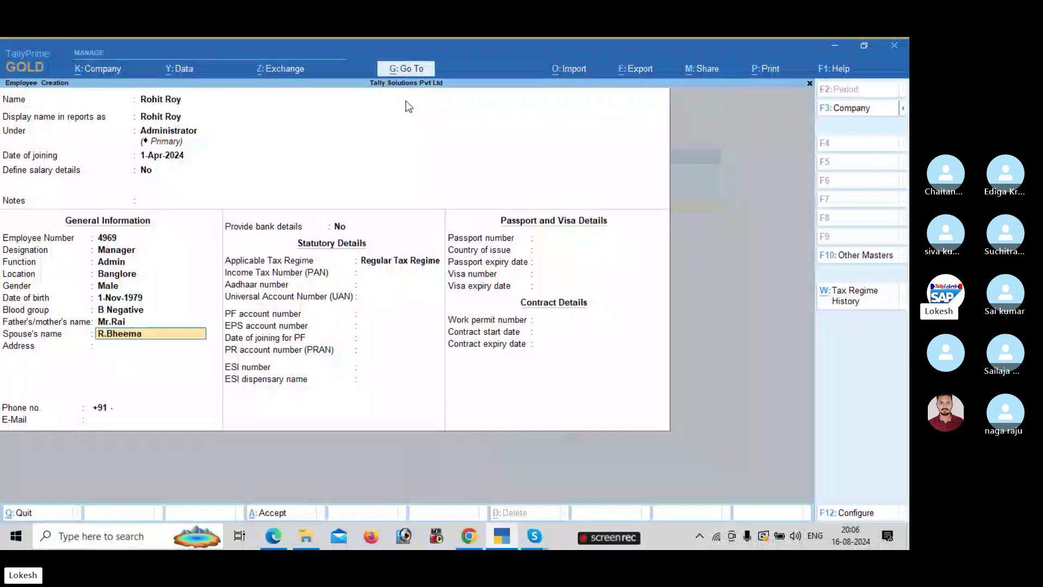
pyautogui.press('Return')
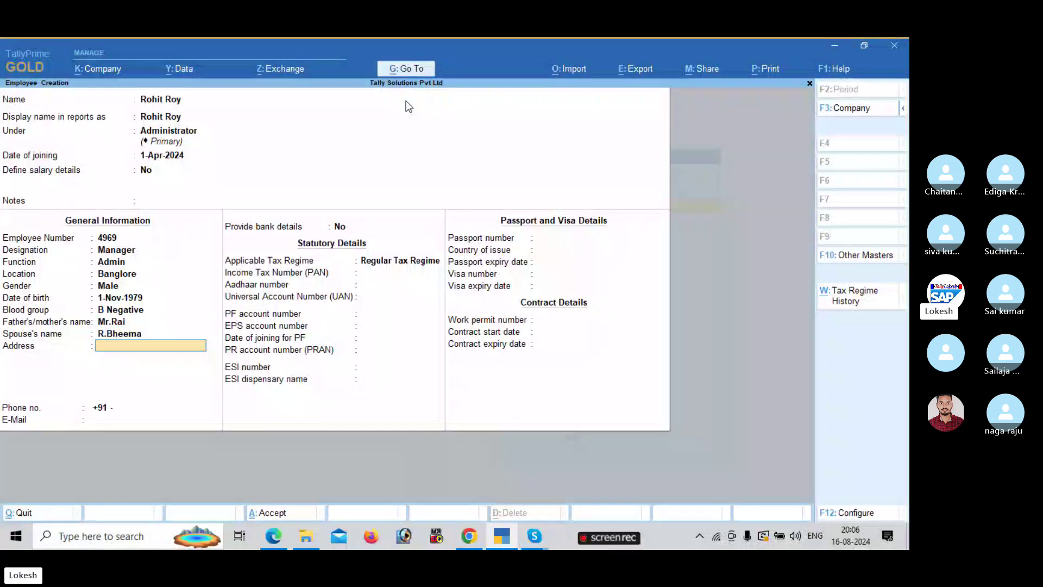
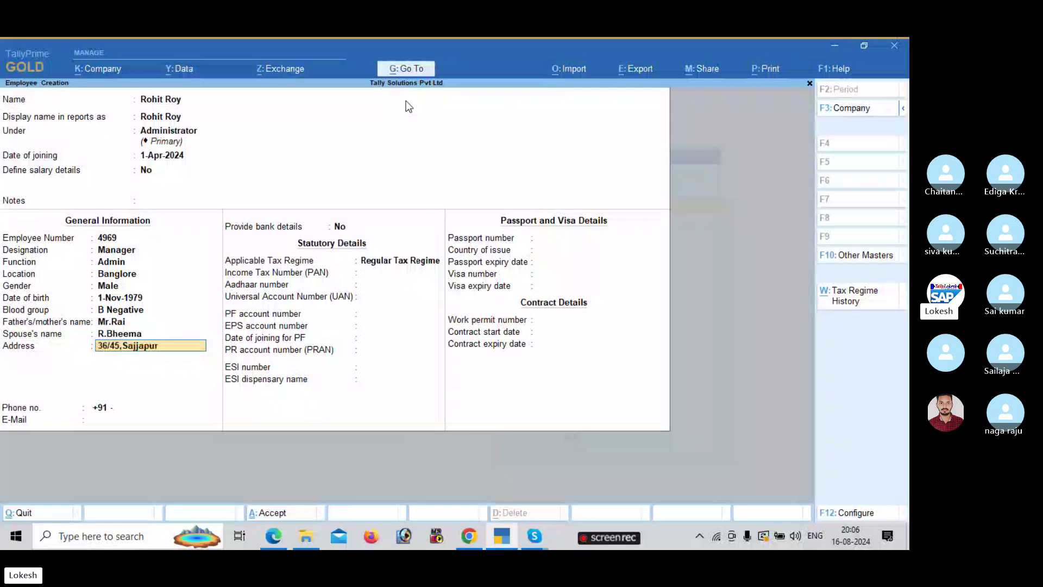
# - Enter the employee's two-line postal address, phone number and e-mail address
pyautogui.press('Return')
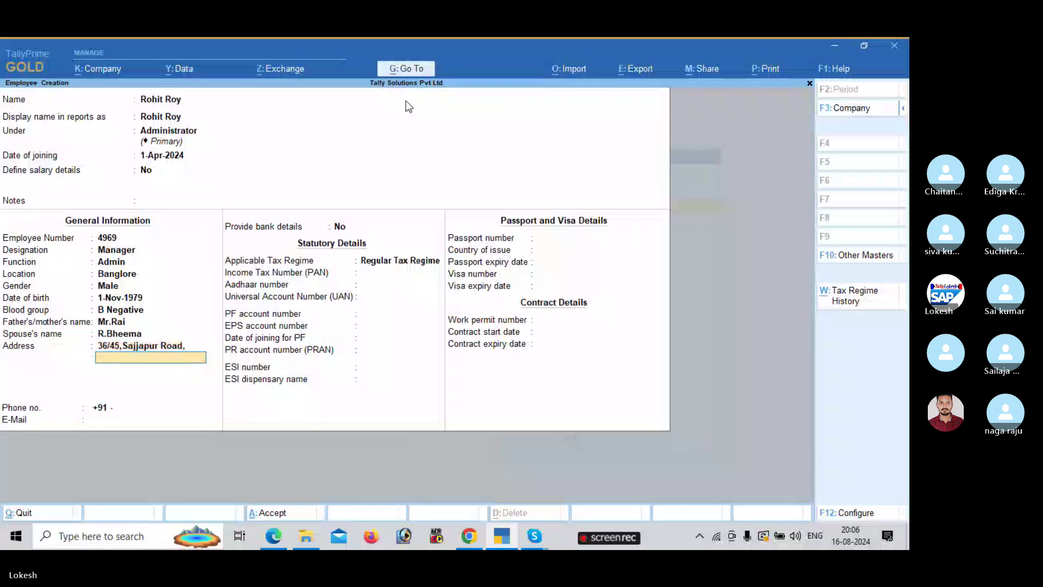
pyautogui.write('Banglr')
pyautogui.press('BackSpace')
pyautogui.write('ore')
pyautogui.press('Return')
pyautogui.press('Return')
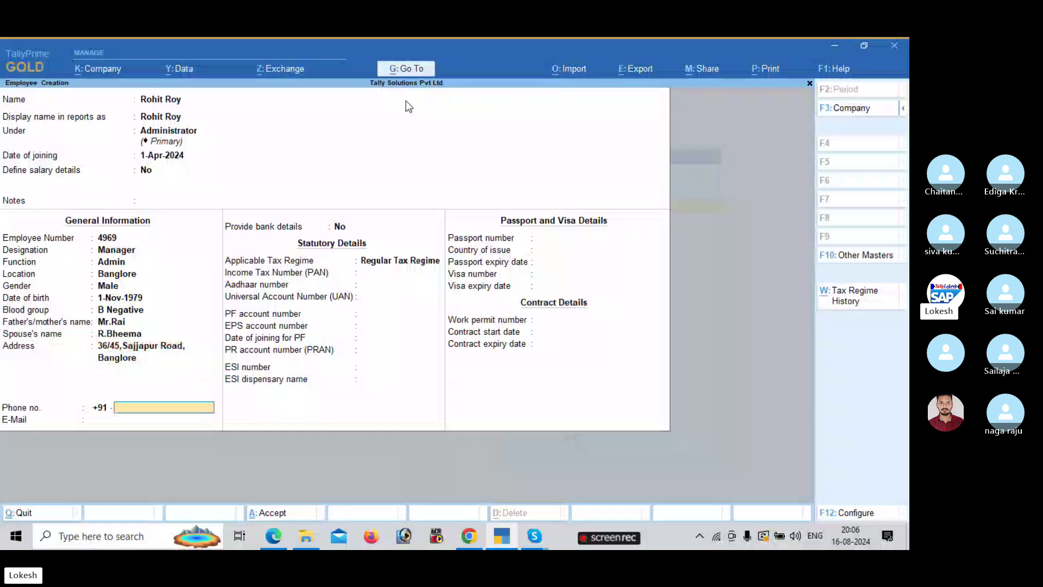
pyautogui.write('963258741')
pyautogui.press('Return')
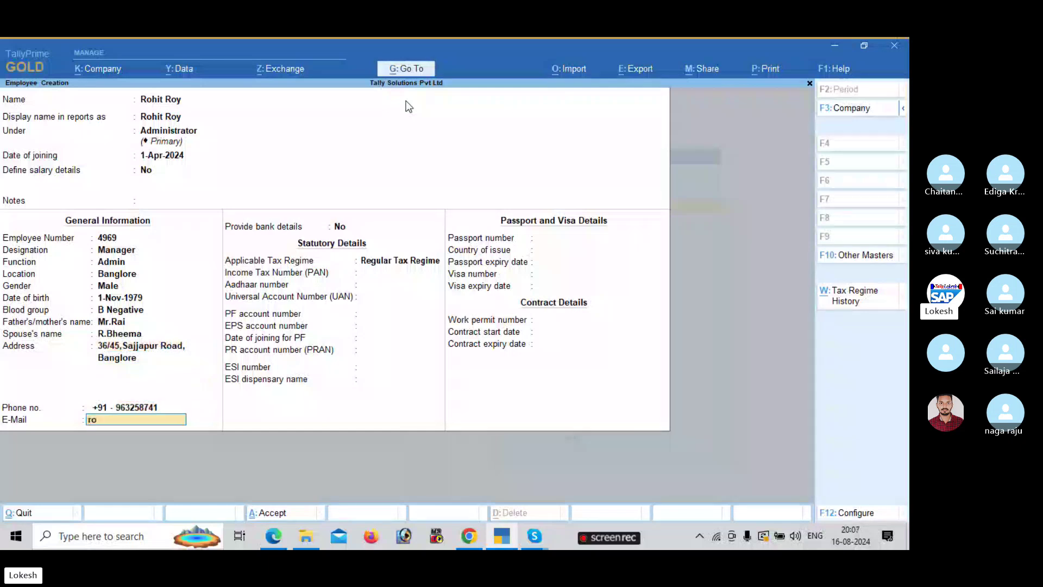
pyautogui.press('Return')
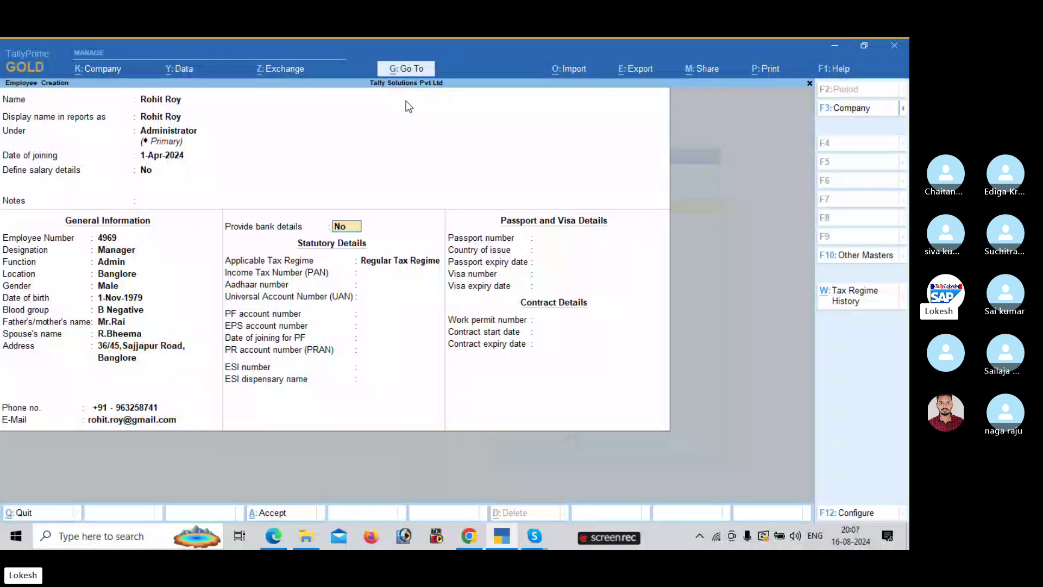
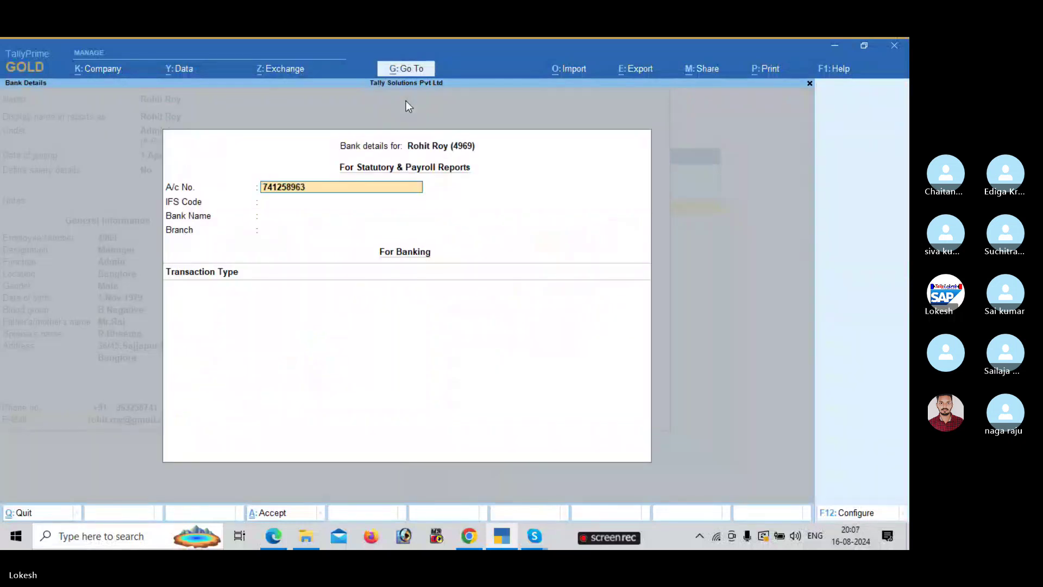
# - Provide bank details: account number, IFS code and branch Kadapa, dismissing the IFS warning
pyautogui.press('Return')
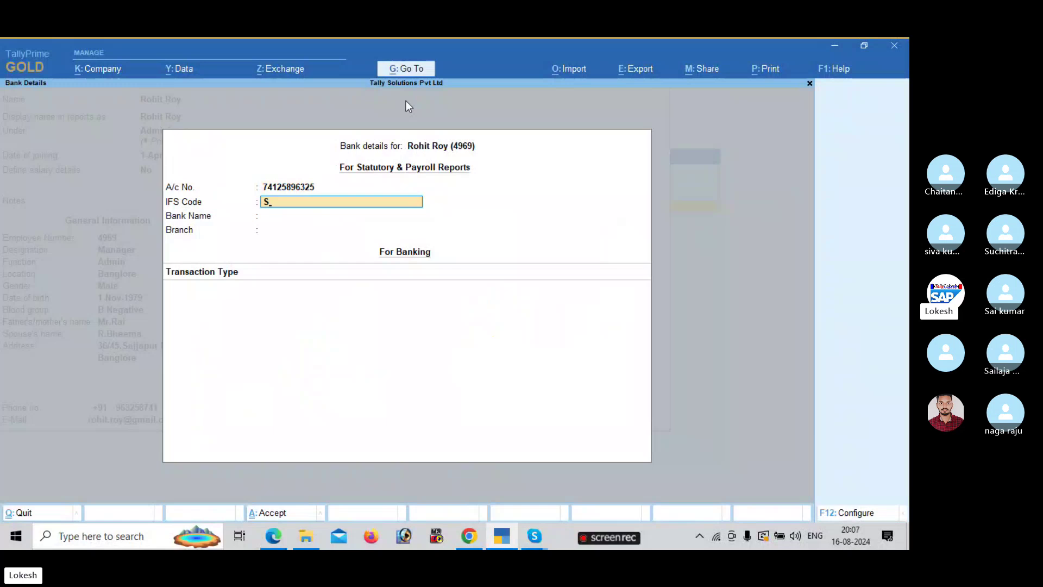
pyautogui.press('Return')
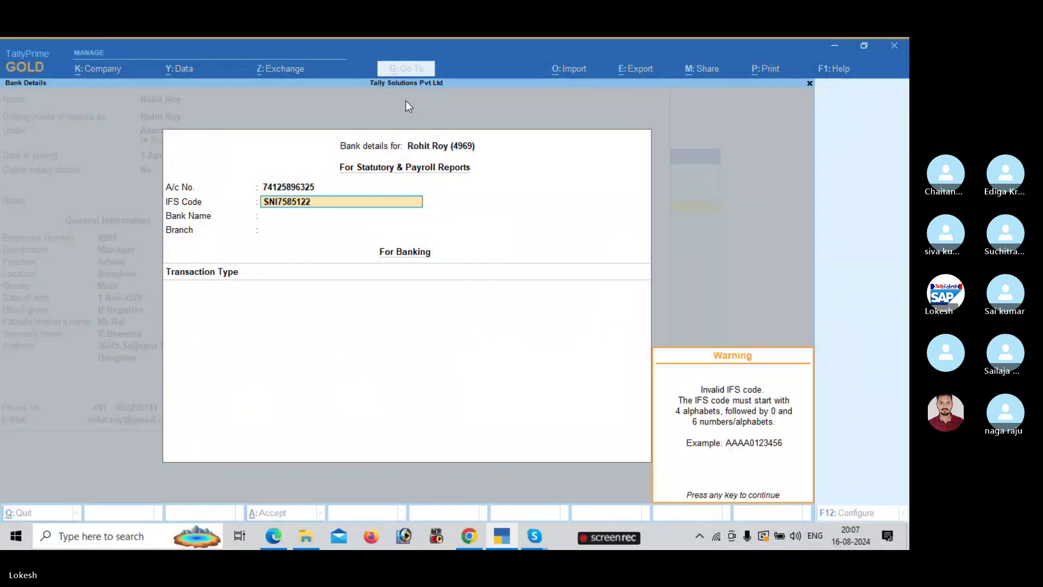
pyautogui.press('Return')
pyautogui.press('Return')
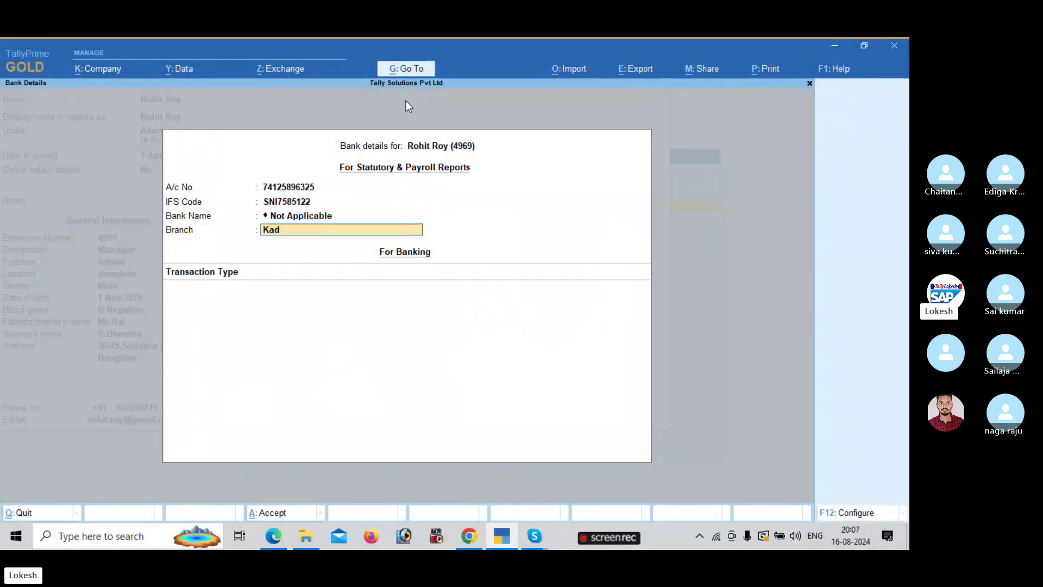
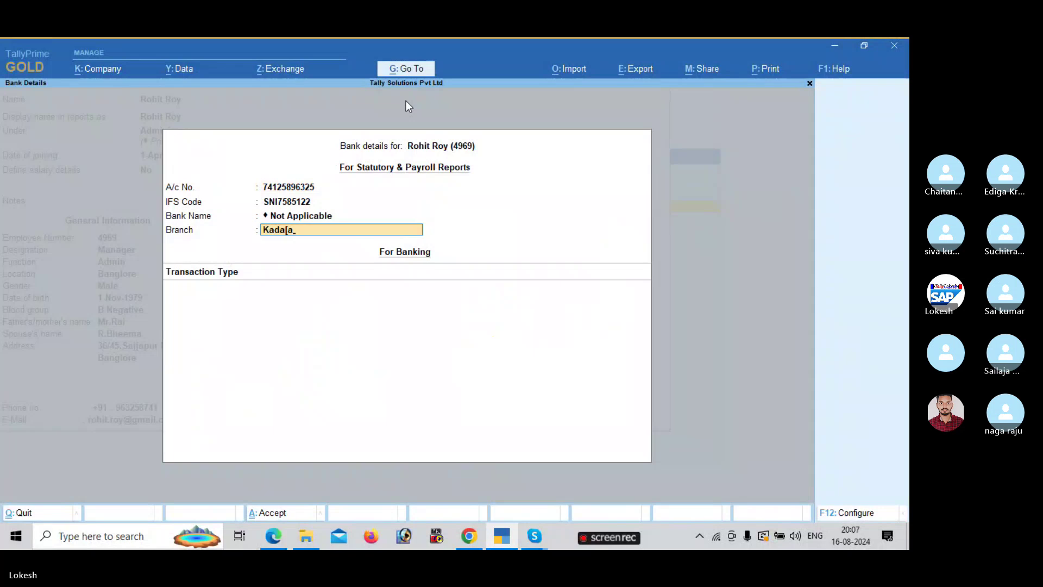
pyautogui.press('BackSpace')
pyautogui.press('BackSpace')
pyautogui.press('Return')
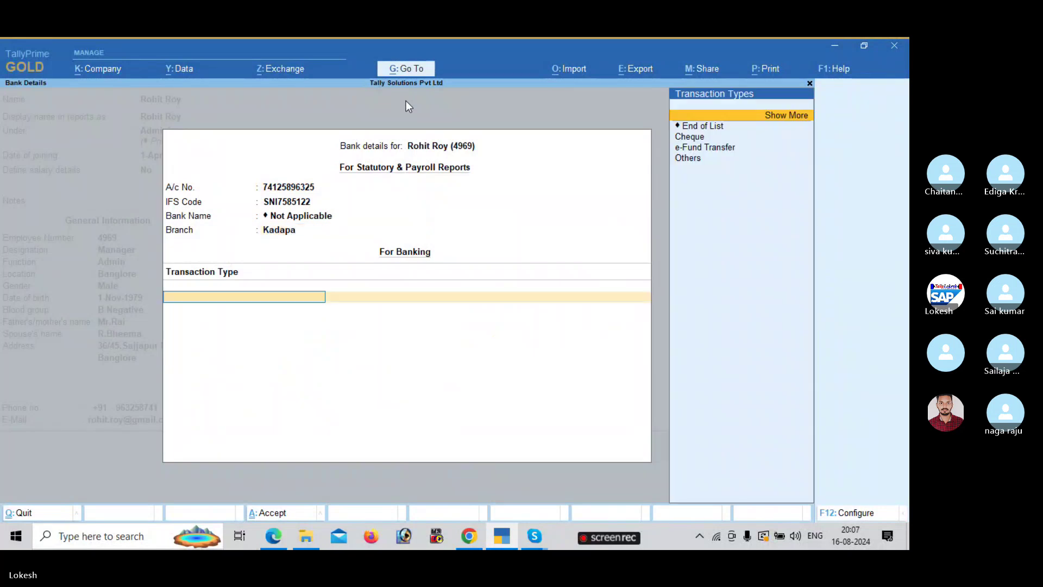
# - Leave transaction type and statutory fields blank, then save the employee record
pyautogui.press('Down')
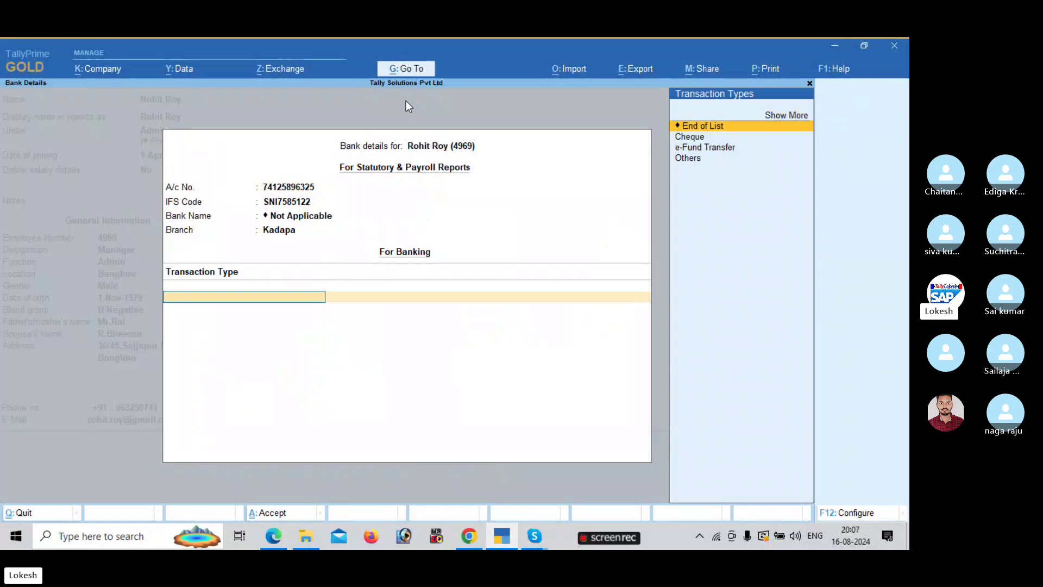
pyautogui.press('Return')
pyautogui.press('Return')
pyautogui.press('Return')
pyautogui.press('Return')
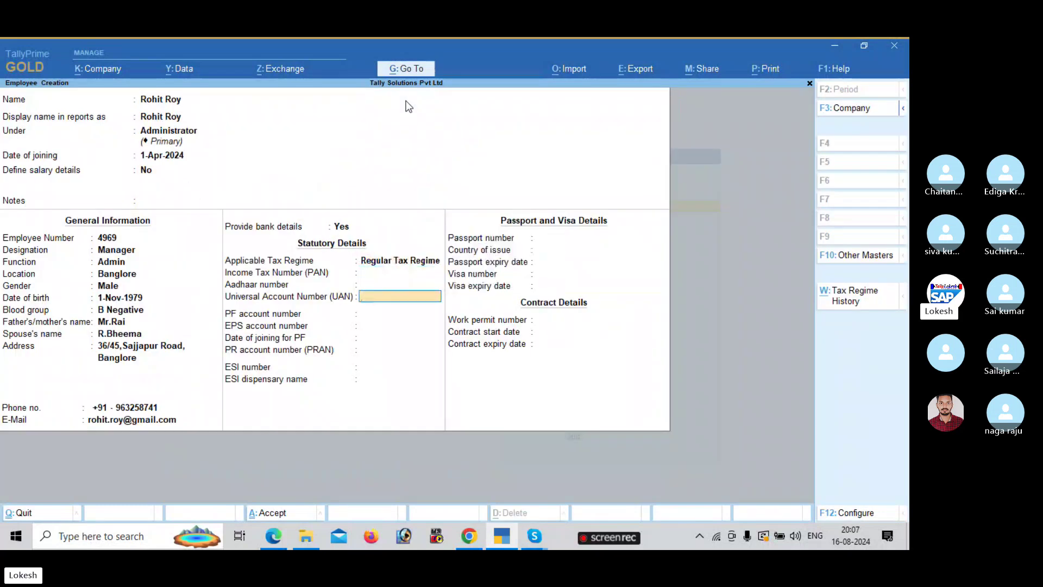
pyautogui.press('Return')
pyautogui.press('Return')
pyautogui.press('Return')
pyautogui.press('Return')
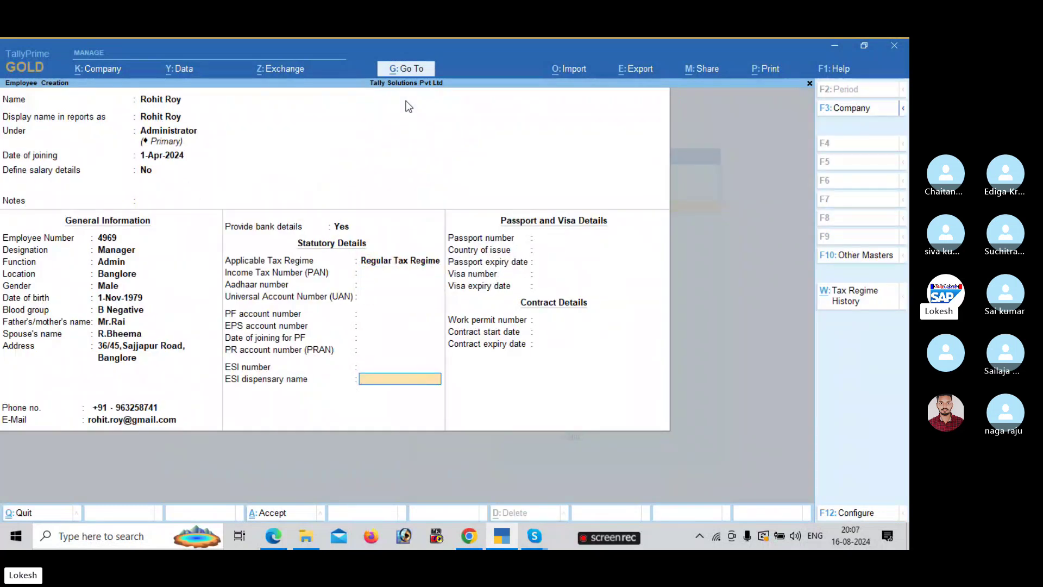
pyautogui.press('Return')
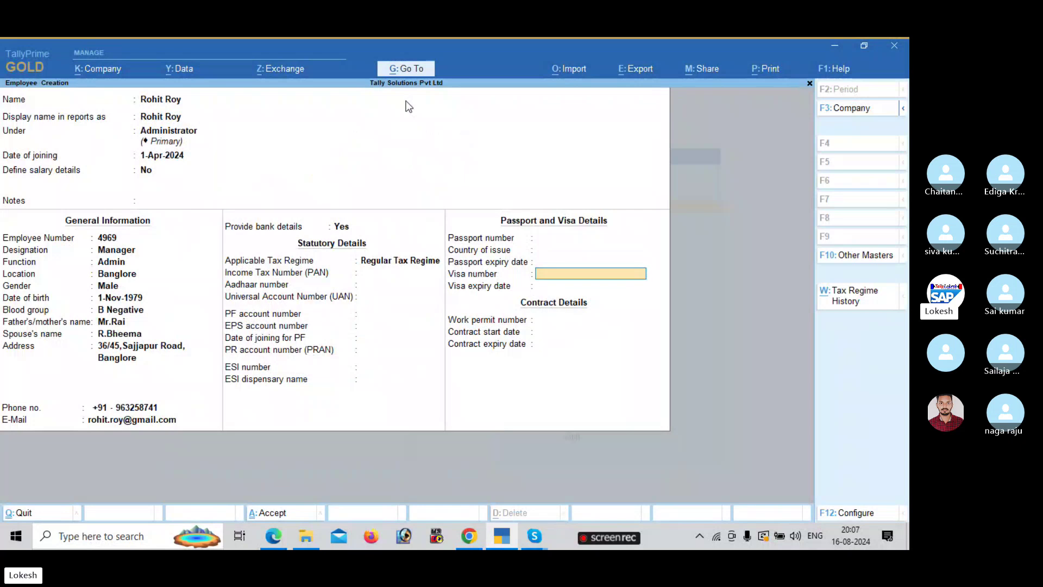
pyautogui.press('Return')
pyautogui.press('Return')
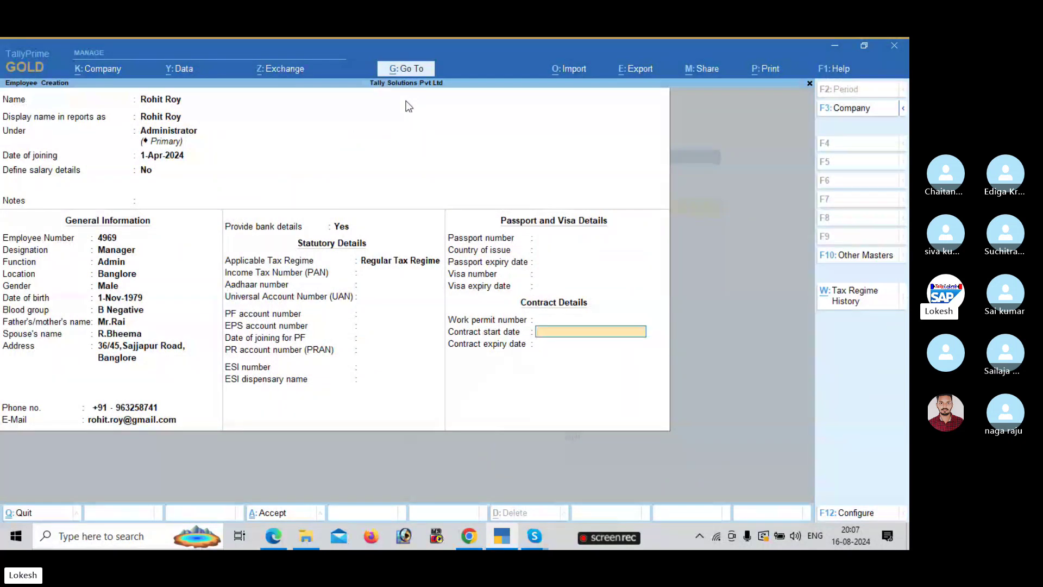
pyautogui.press('Return')
pyautogui.press('Return')
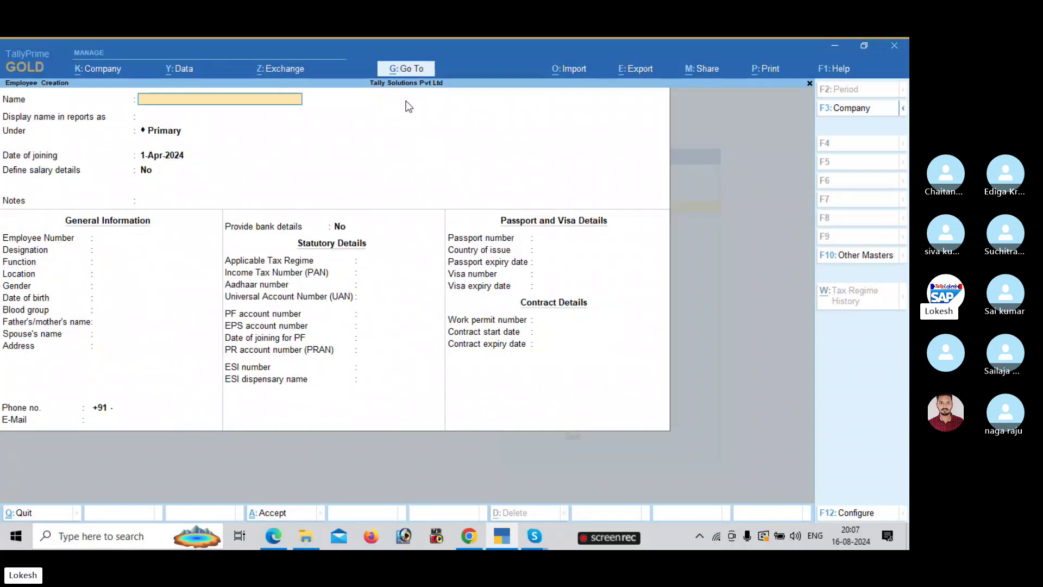
pyautogui.hotkey('alt', 'Tab')
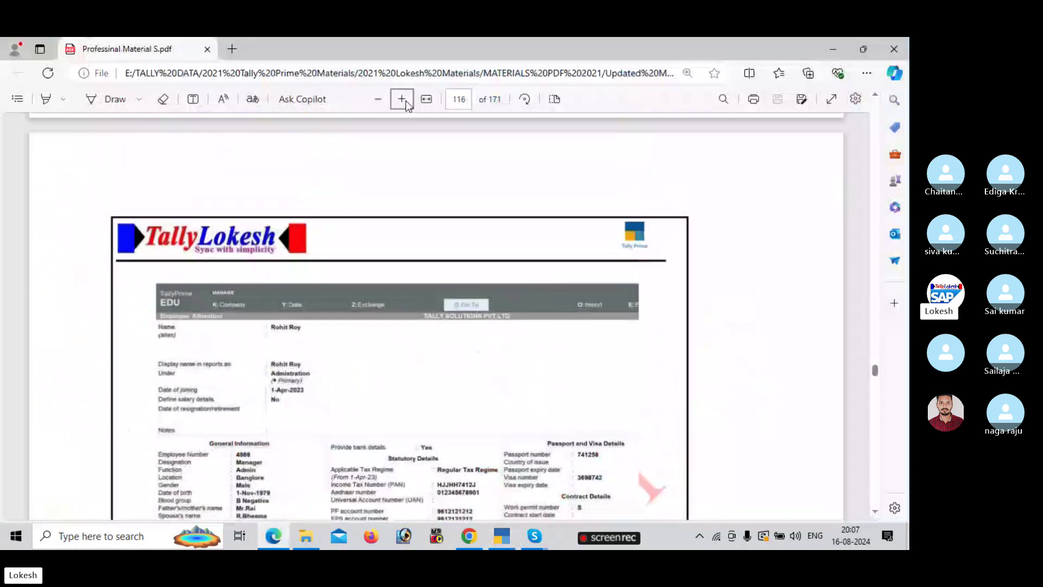
# - Page the PDF back from the Employee Creation steps to the employee masters table heading
pyautogui.press('pageup')
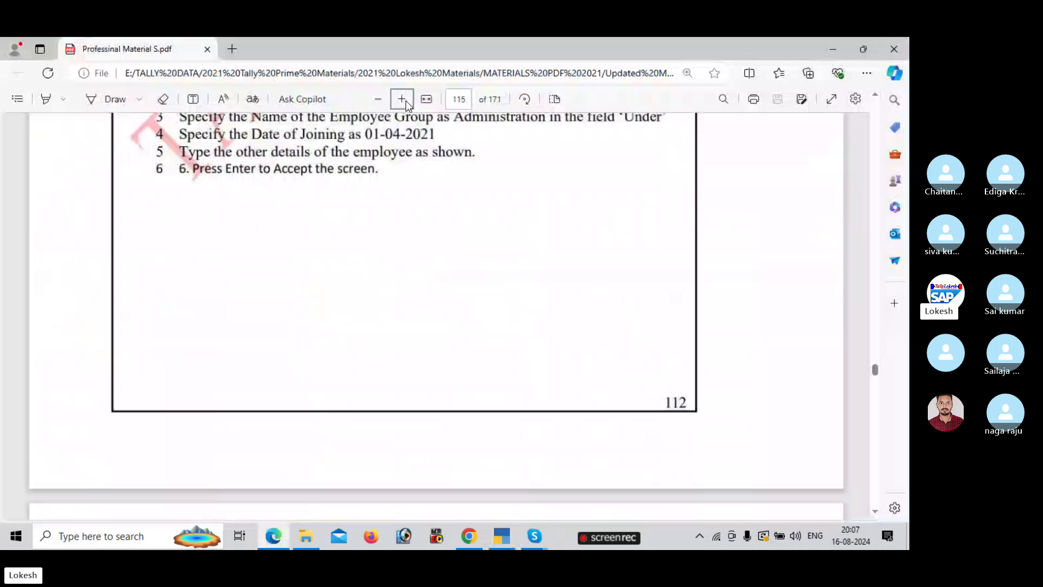
pyautogui.press('Up')
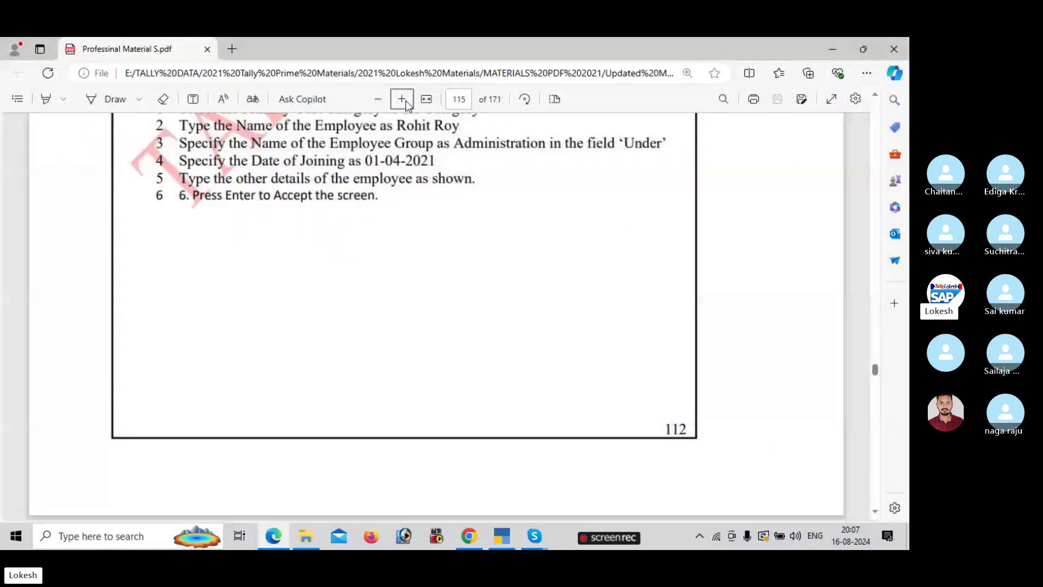
pyautogui.press('Up')
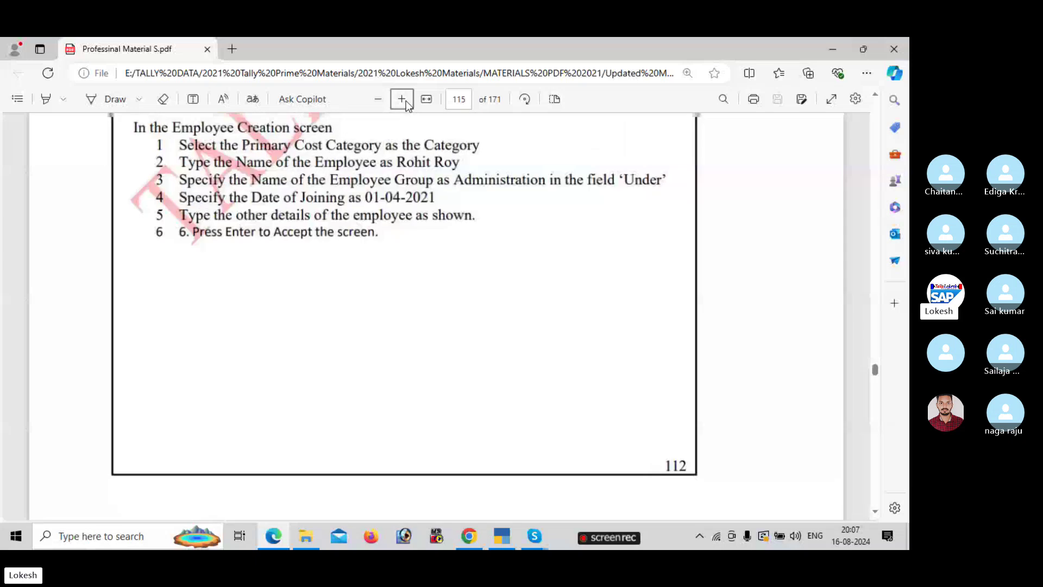
pyautogui.press('Up')
pyautogui.press('Up')
pyautogui.press('Up')
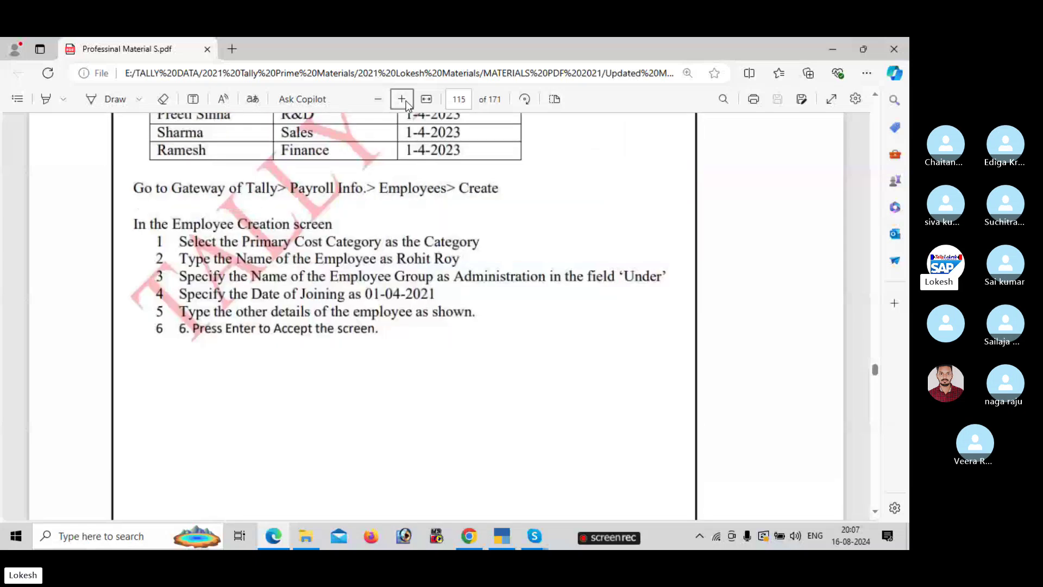
pyautogui.press('Up')
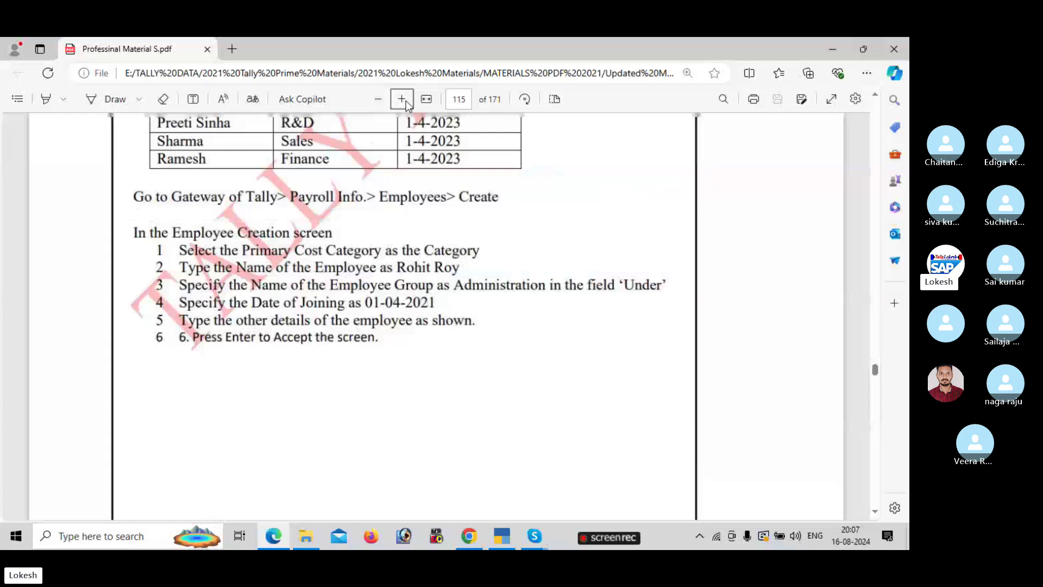
pyautogui.press('Up')
pyautogui.press('Up')
pyautogui.press('Up')
pyautogui.press('Up')
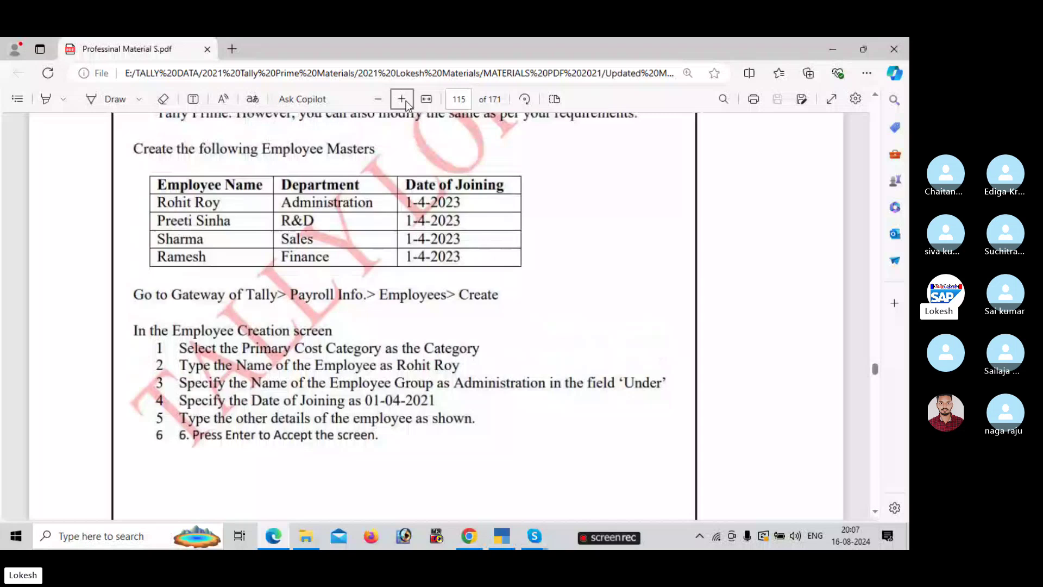
pyautogui.hotkey('alt', 'Tab')
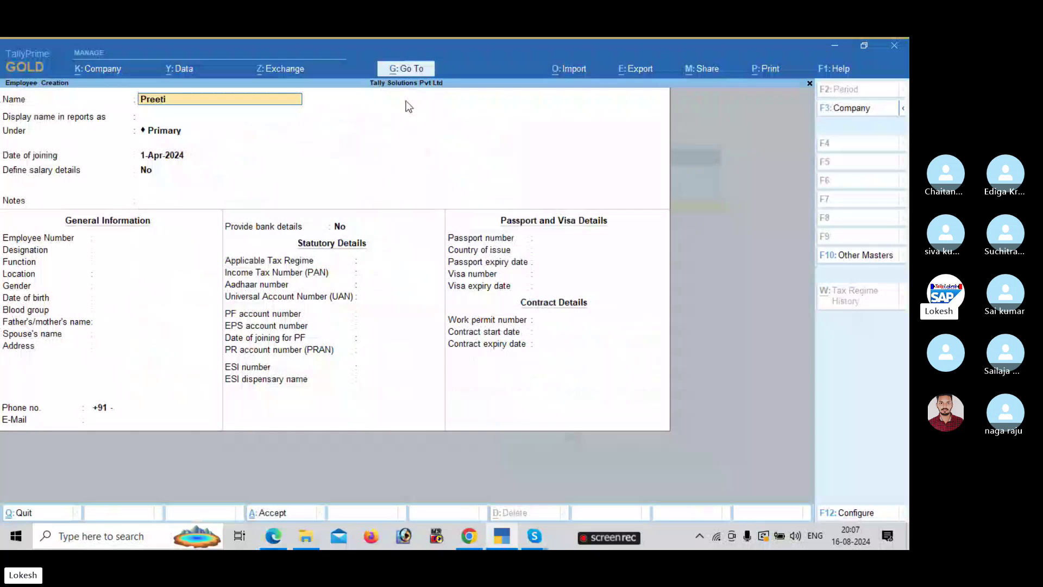
# - Enter the second employee's name, accept the form with Ctrl+A, and request to quit Employee Creation
pyautogui.write('i')
pyautogui.press('Return')
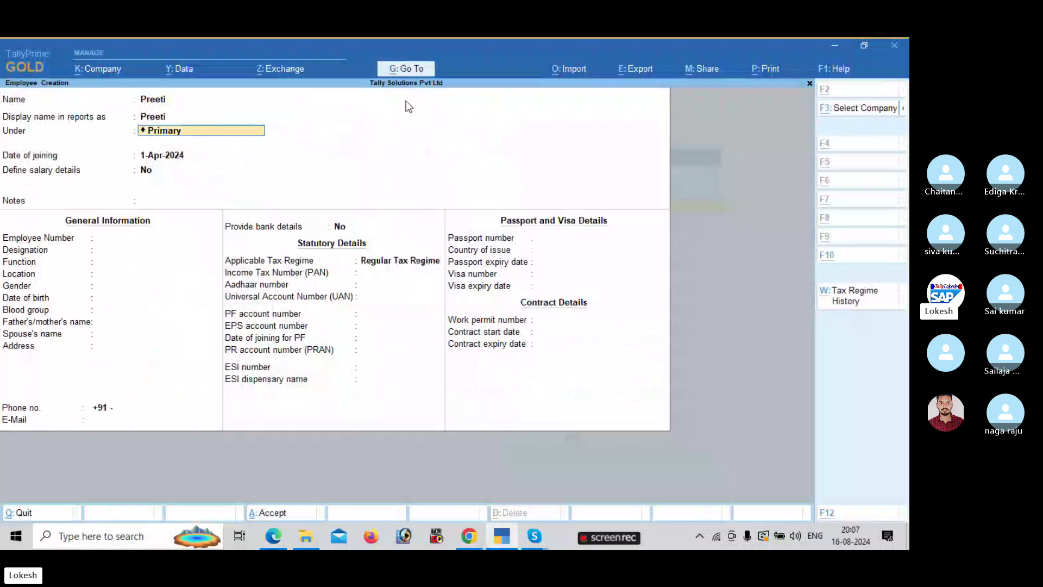
pyautogui.press('Return')
pyautogui.hotkey('ctrl', 'a')
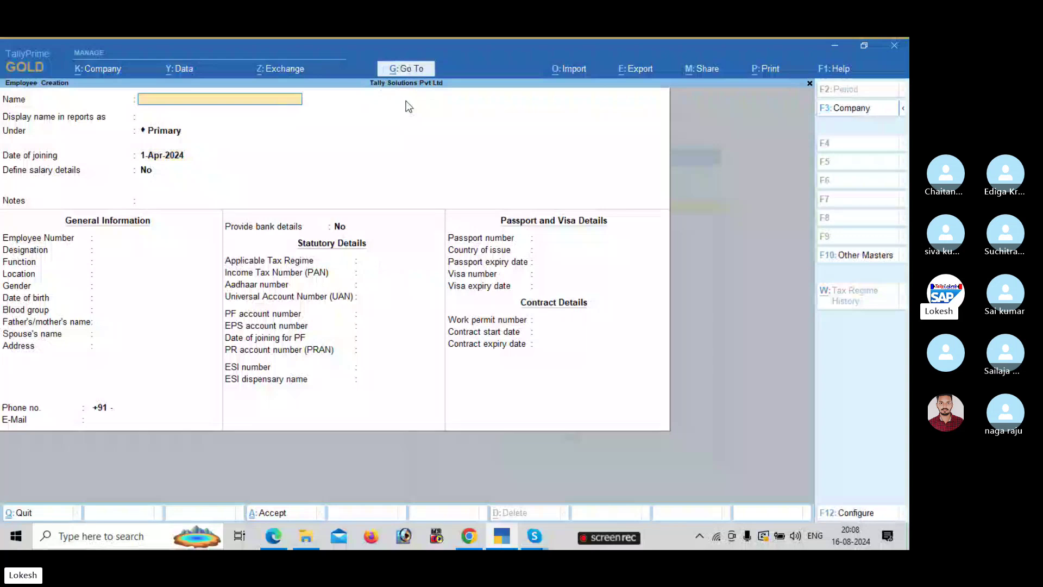
pyautogui.press('Escape')
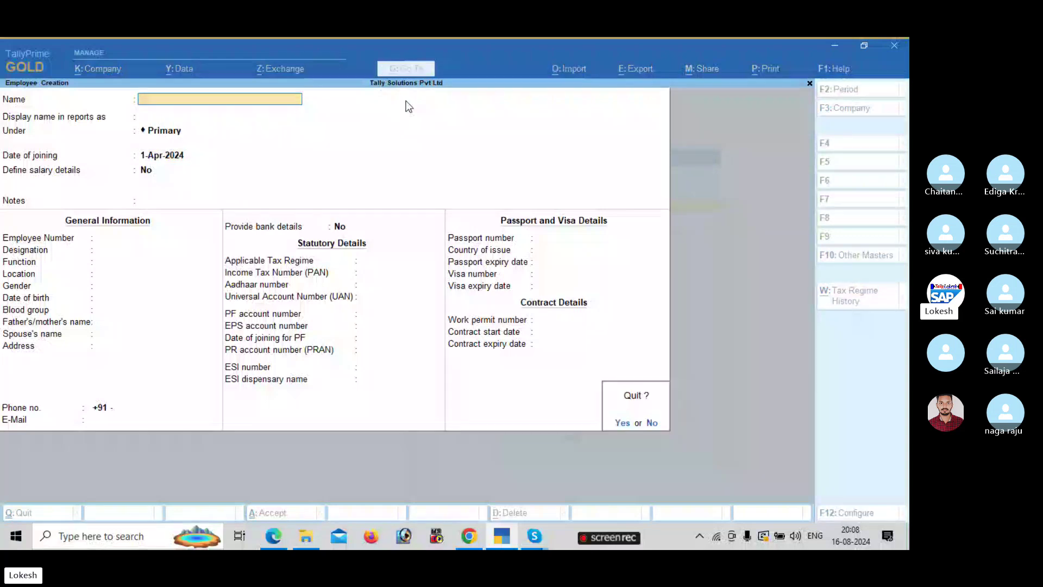
# - Check the PDF's Simple Payroll Units steps, save the Hrs unit, and enter symbol mins
pyautogui.hotkey('alt', 'Tab')
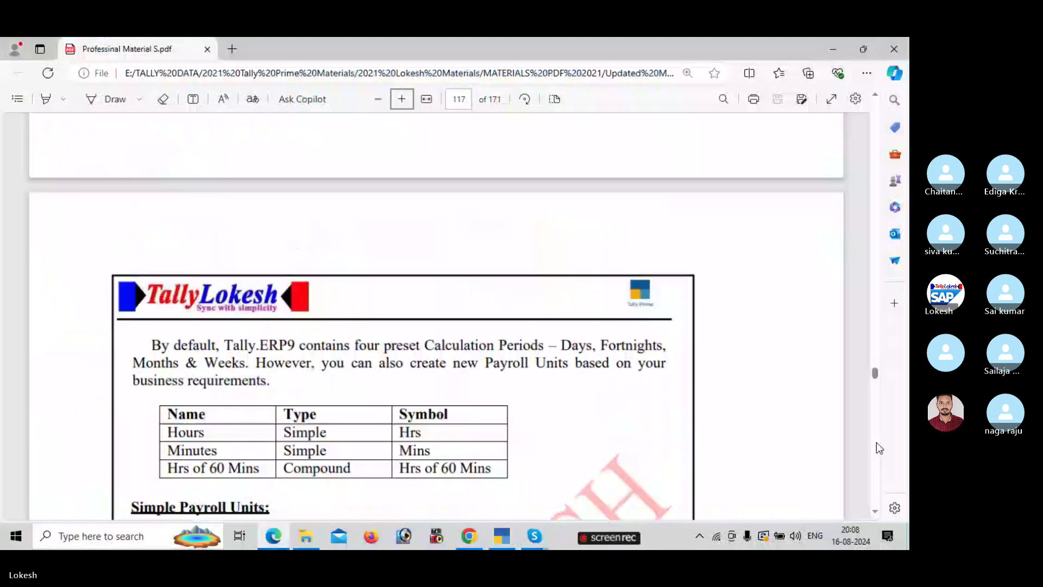
pyautogui.scroll(-3, 876, 443)
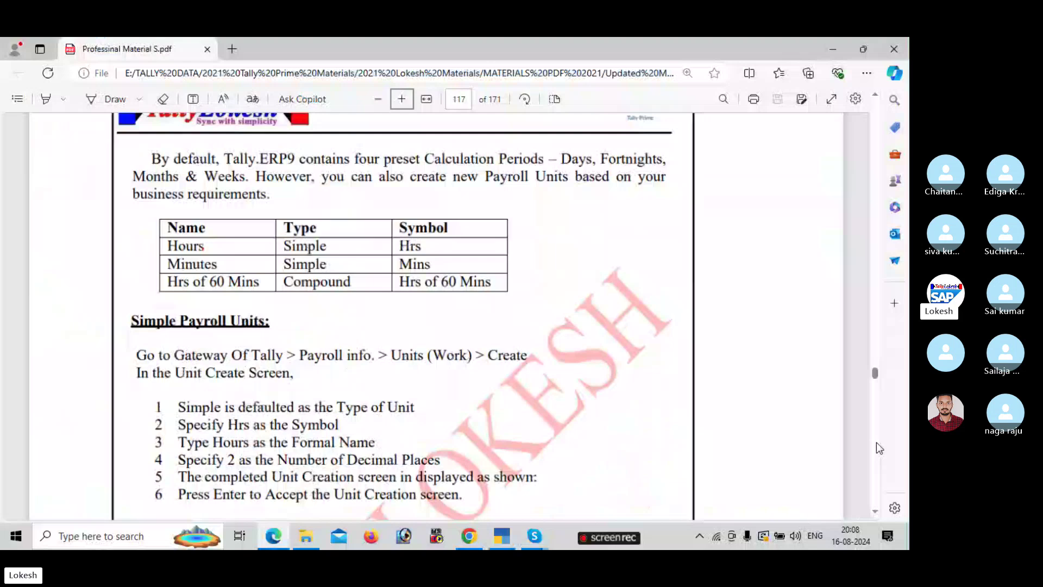
pyautogui.hotkey('alt', 'Tab')
pyautogui.hotkey('ctrl', 'a')
pyautogui.write('mins')
pyautogui.press('Return')
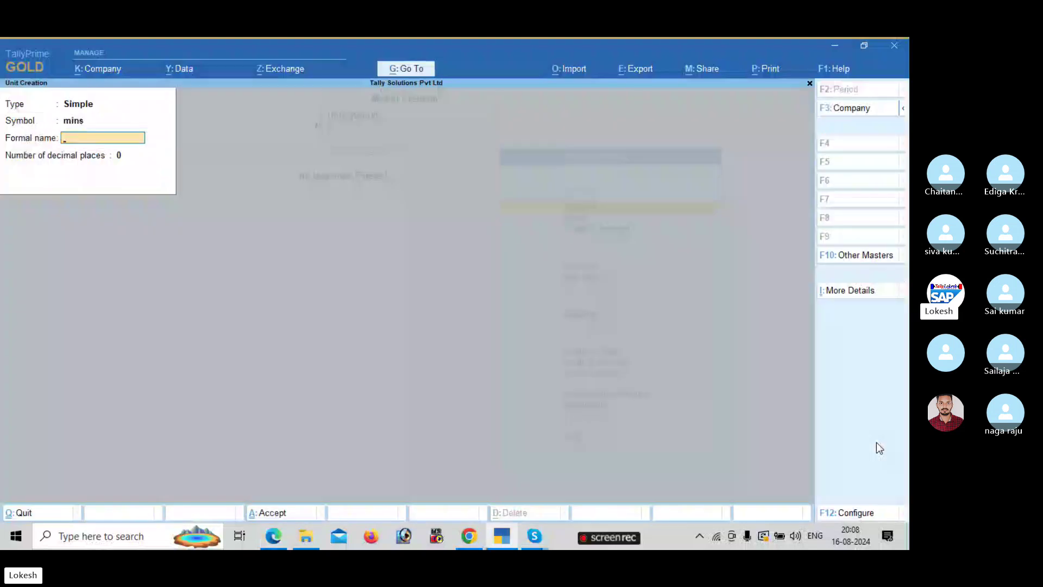
# - Save the mins unit as Minutes, begin a Compound unit from hrs, then close Unit Creation
pyautogui.write('Minutes')
pyautogui.press('Return')
pyautogui.press('Return')
pyautogui.press('Return')
pyautogui.press('Up')
pyautogui.press('Return')
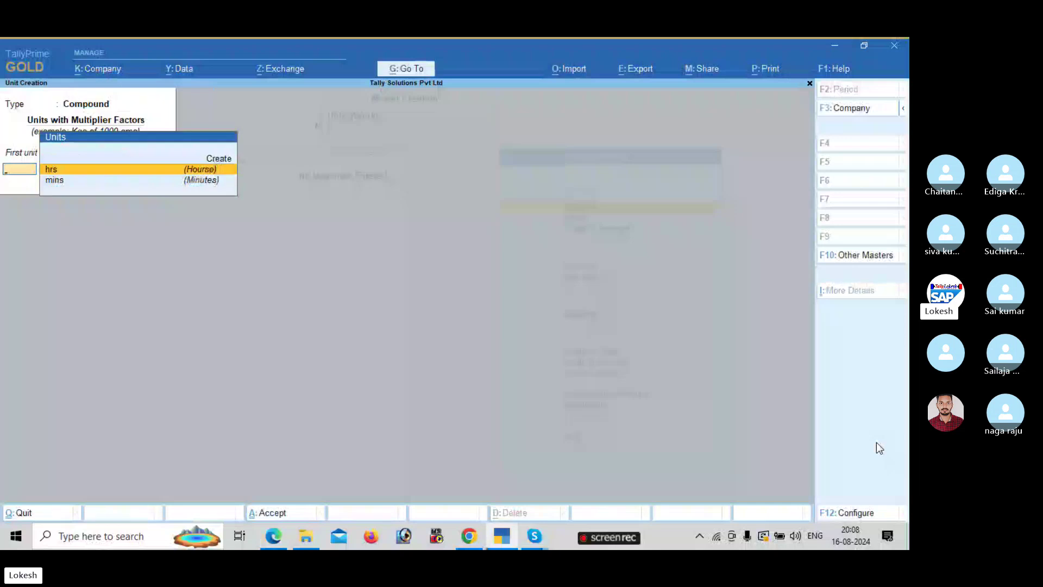
pyautogui.press('Return')
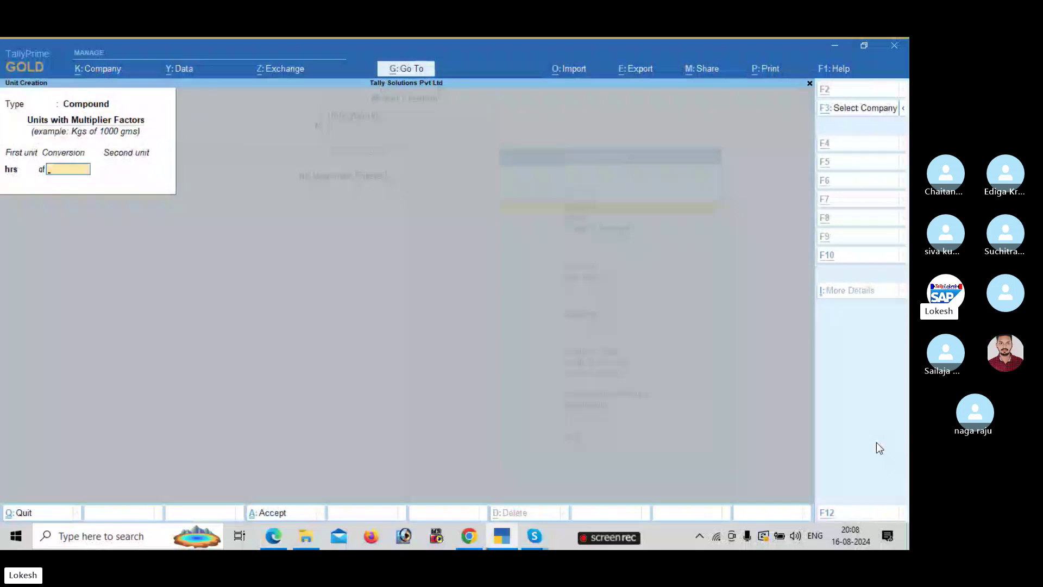
pyautogui.hotkey('alt', 'Tab')
pyautogui.hotkey('alt', 'Tab')
pyautogui.press('BackSpace')
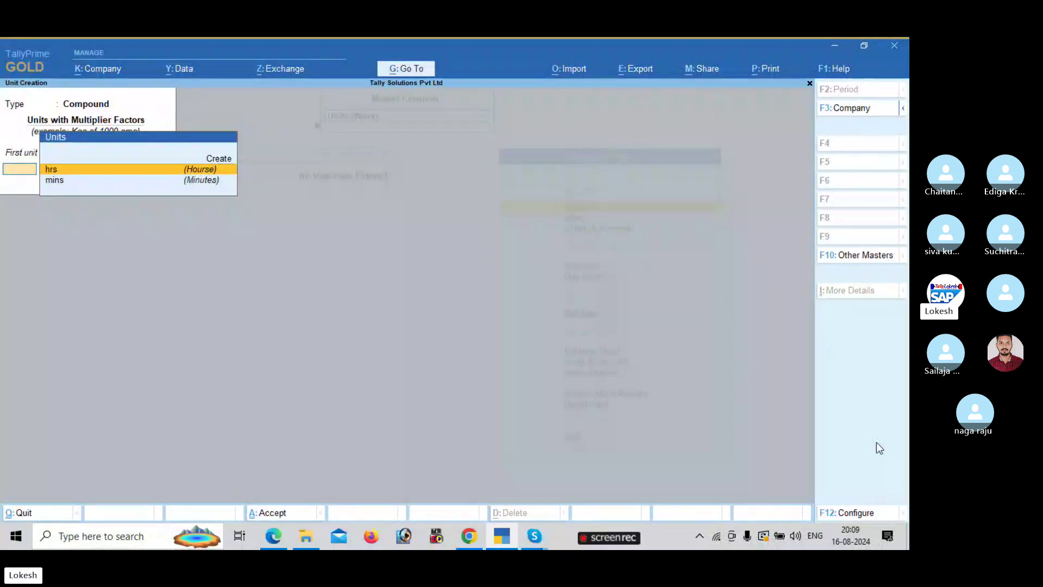
pyautogui.press('Escape')
# - Create the Present attendance type under Primary, following the PDF's instructions
pyautogui.press('Down')
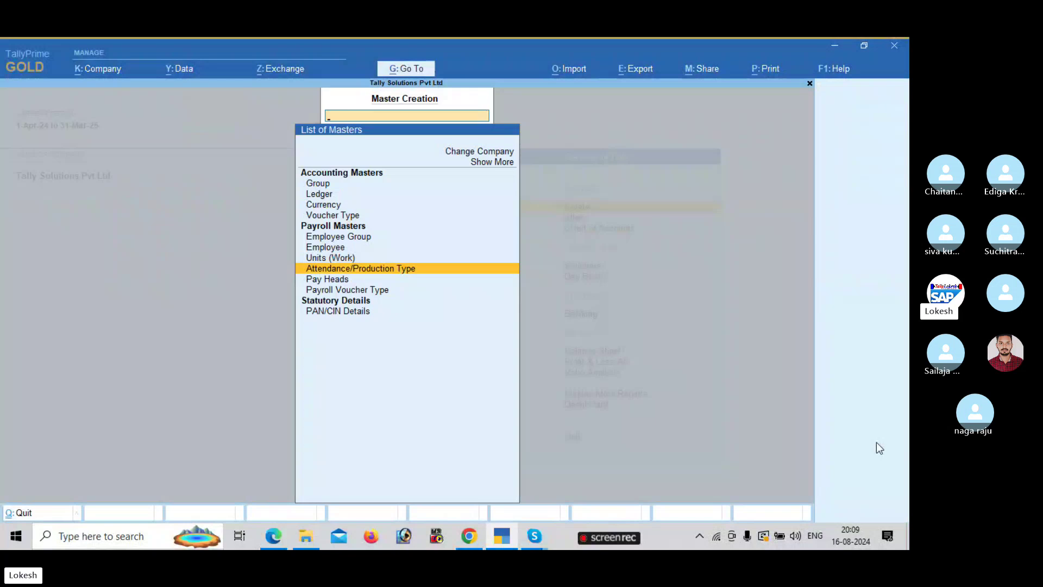
pyautogui.press('Return')
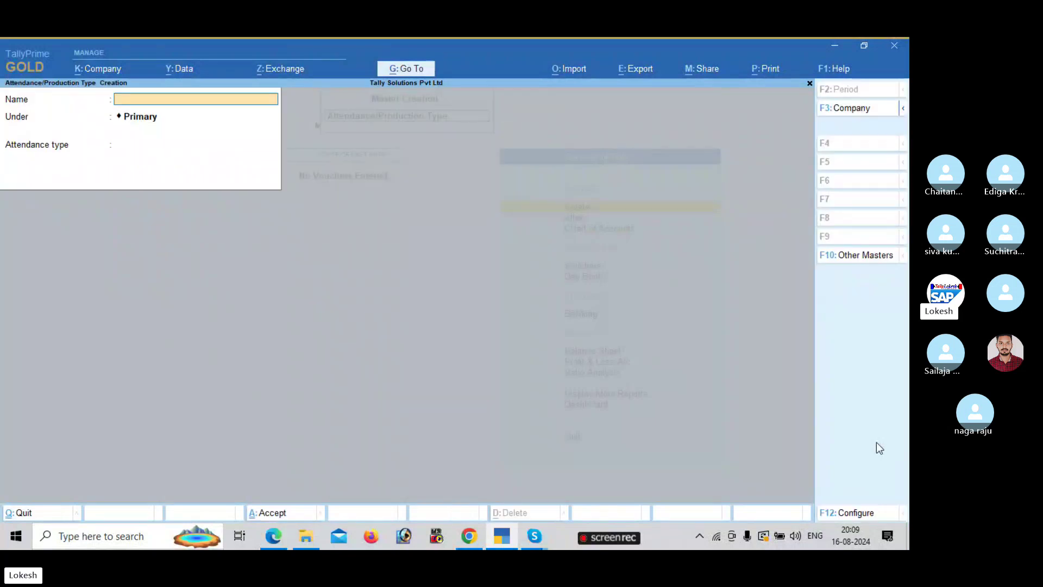
pyautogui.hotkey('alt', 'Tab')
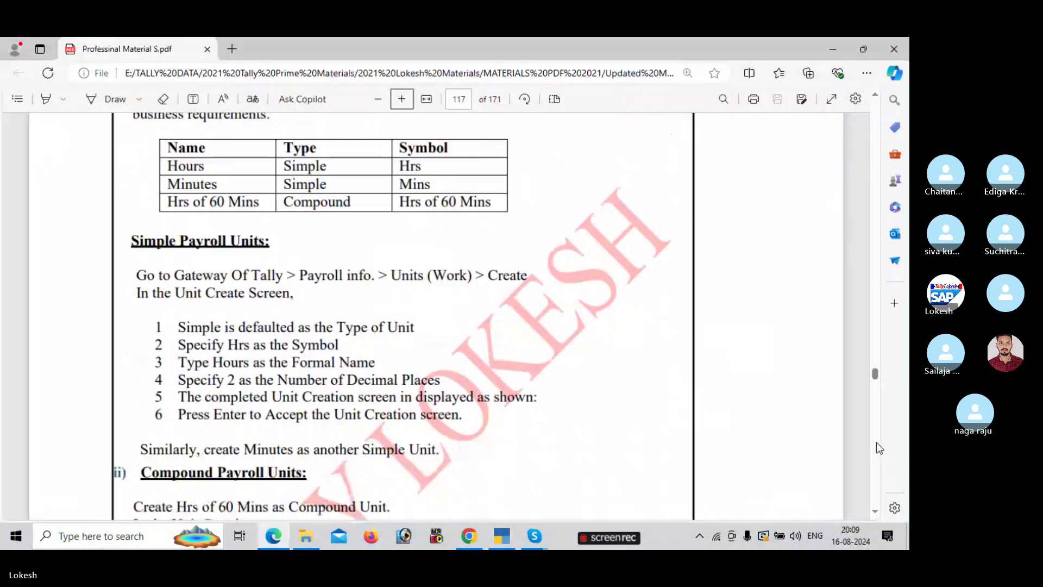
pyautogui.scroll(-5, 876, 443)
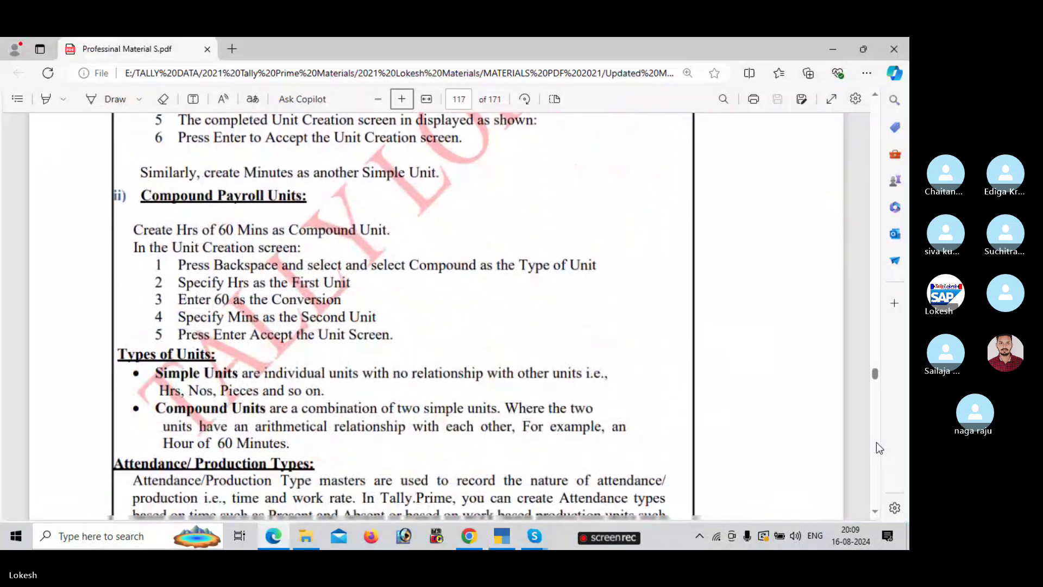
pyautogui.scroll(-3, 876, 443)
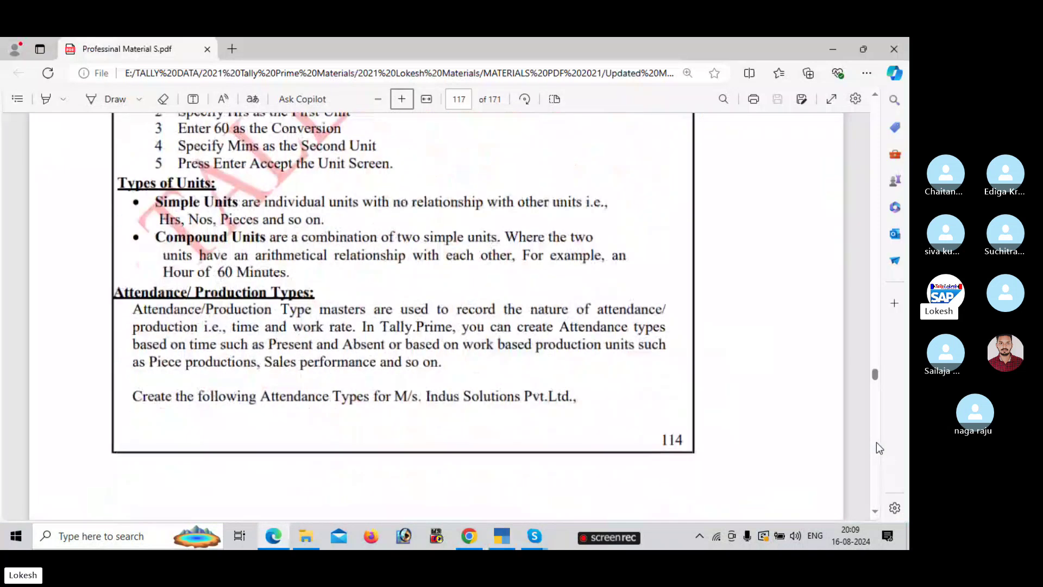
pyautogui.scroll(-6, 877, 448)
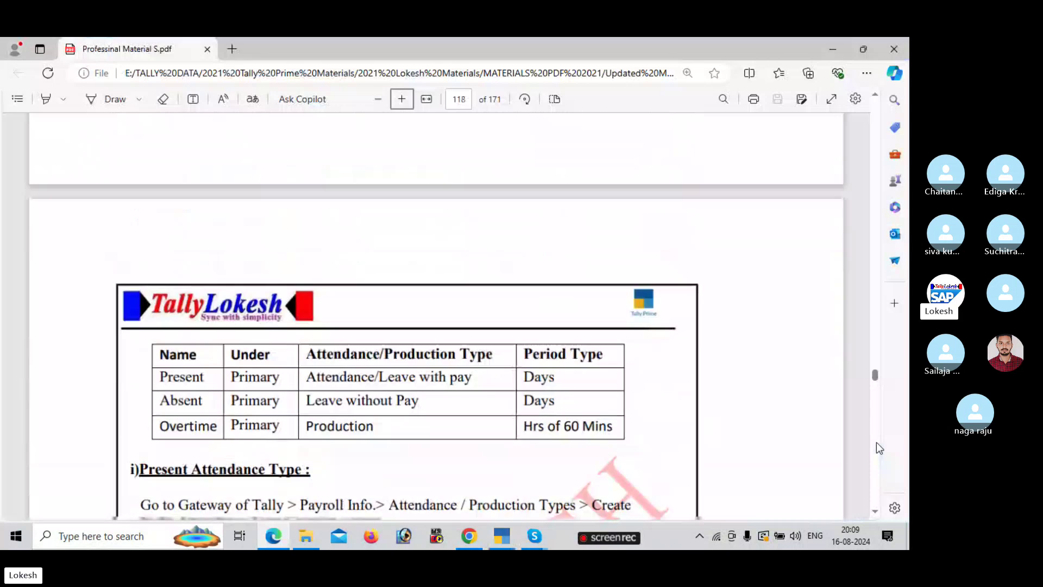
pyautogui.scroll(-2, 876, 442)
pyautogui.hotkey('alt', 'Tab')
pyautogui.write('Present')
pyautogui.press('Return')
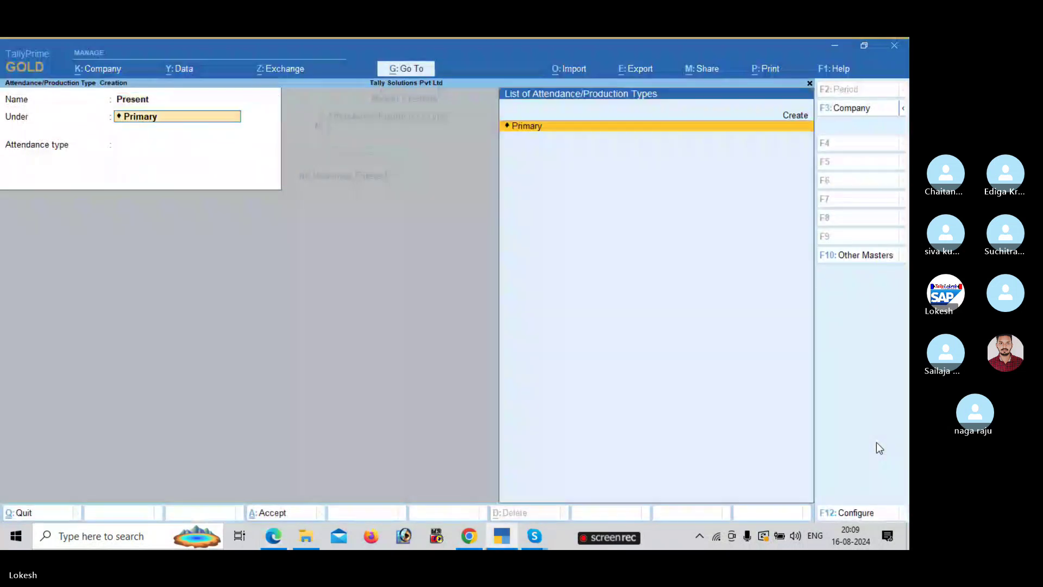
pyautogui.press('Return')
pyautogui.hotkey('alt', 'Tab')
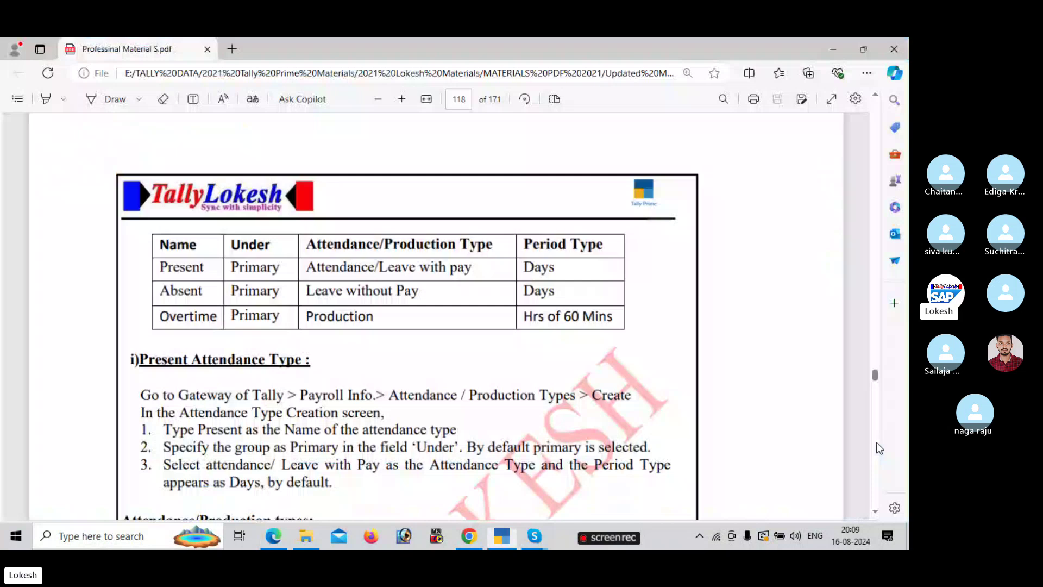
pyautogui.hotkey('alt', 'Tab')
pyautogui.press('Return')
pyautogui.press('Return')
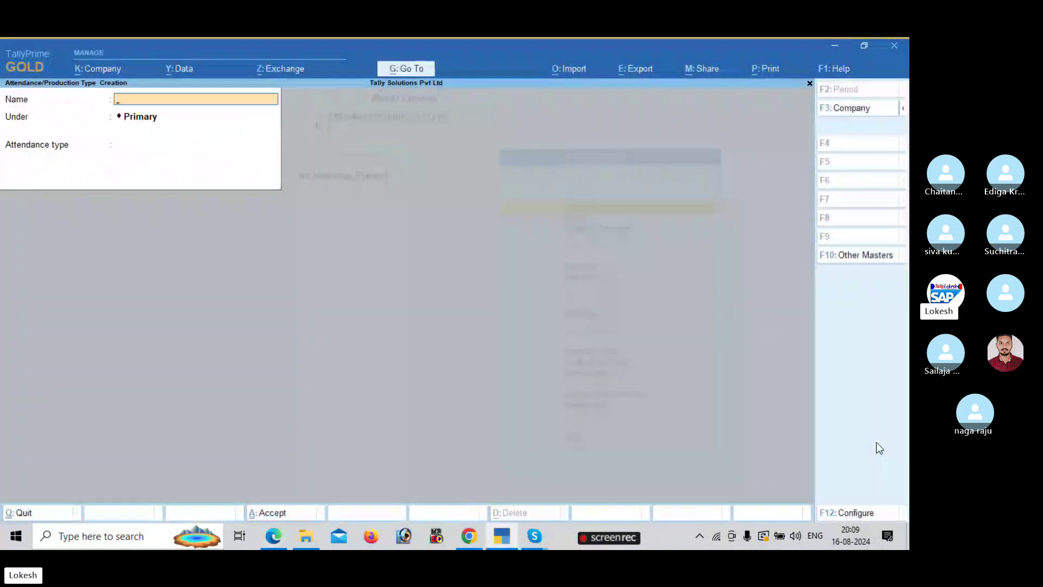
# - Create Absent as a Leave without Pay attendance type
pyautogui.hotkey('alt', 'Tab')
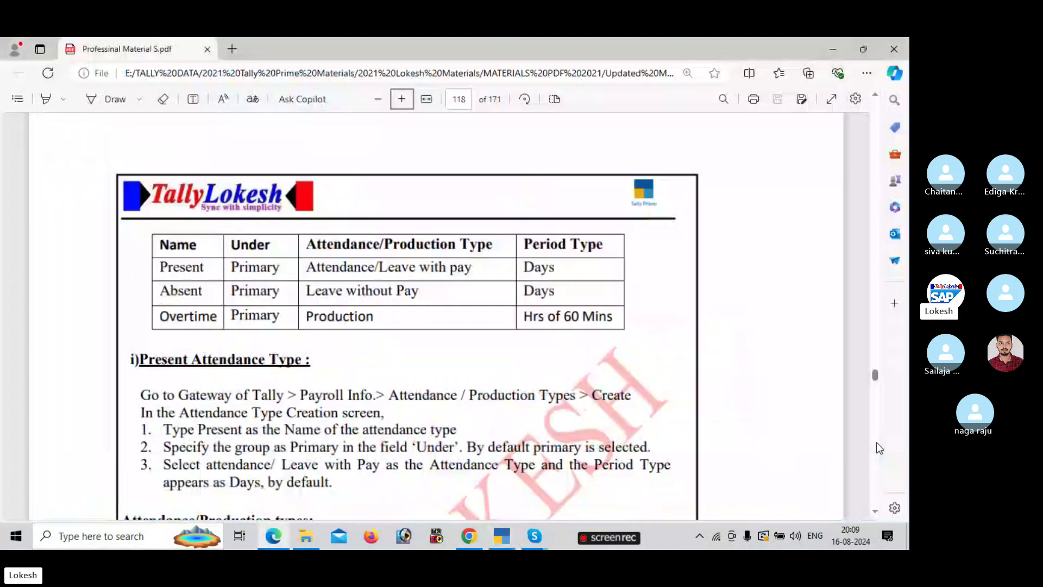
pyautogui.hotkey('alt', 'Tab')
pyautogui.write('Absent')
pyautogui.press('Return')
pyautogui.press('Return')
pyautogui.hotkey('alt', 'Tab')
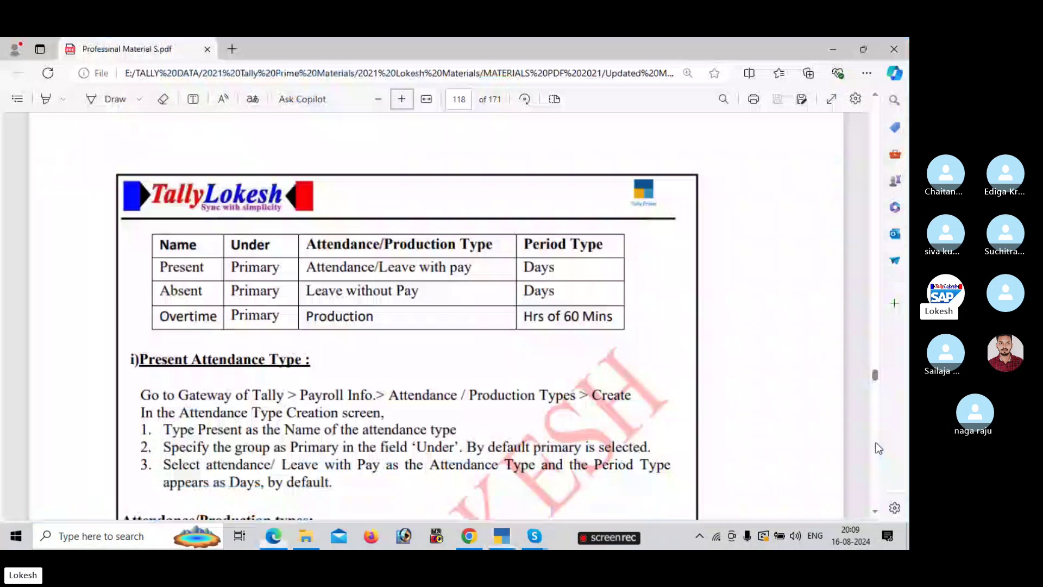
pyautogui.hotkey('alt', 'Tab')
pyautogui.press('Down')
pyautogui.press('Return')
pyautogui.press('Return')
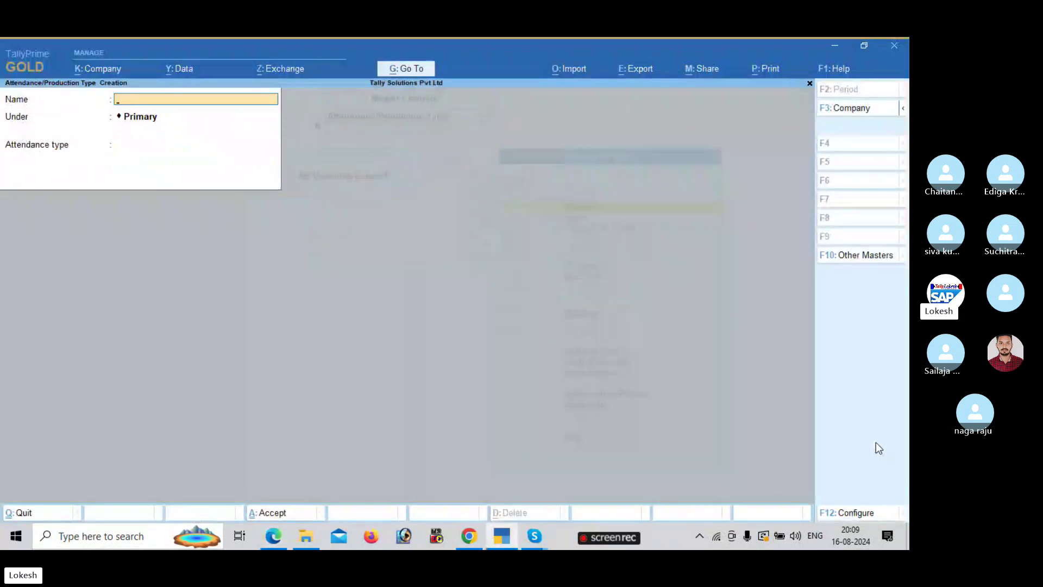
# - Create Overtime as a Production type in hrs of 60 mins, then start a new pay head
pyautogui.write('Overtime')
pyautogui.press('Return')
pyautogui.press('Return')
pyautogui.hotkey('alt', 'Tab')
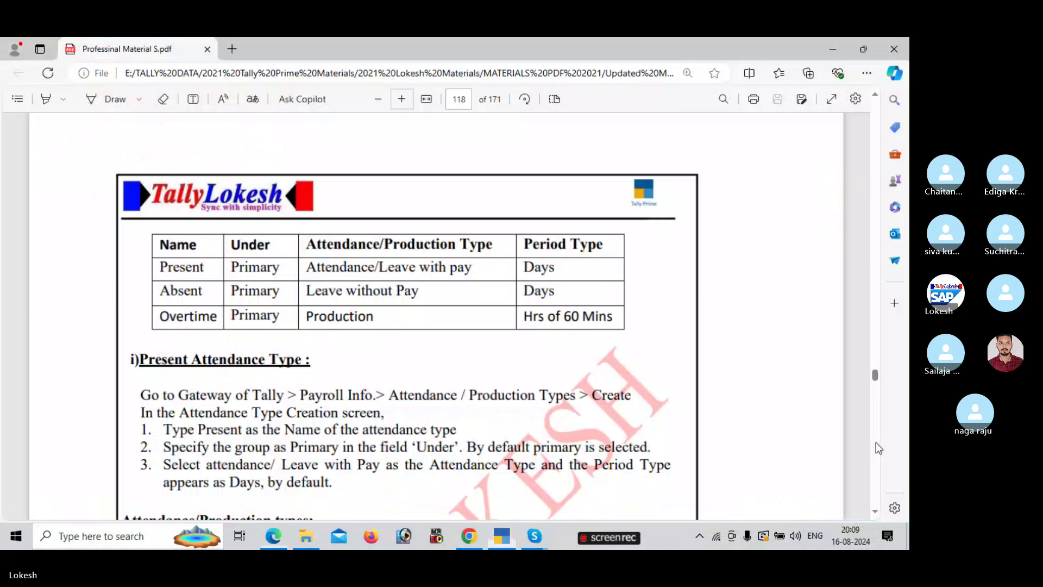
pyautogui.hotkey('alt', 'Tab')
pyautogui.press('Down')
pyautogui.press('Down')
pyautogui.press('Return')
pyautogui.press('Return')
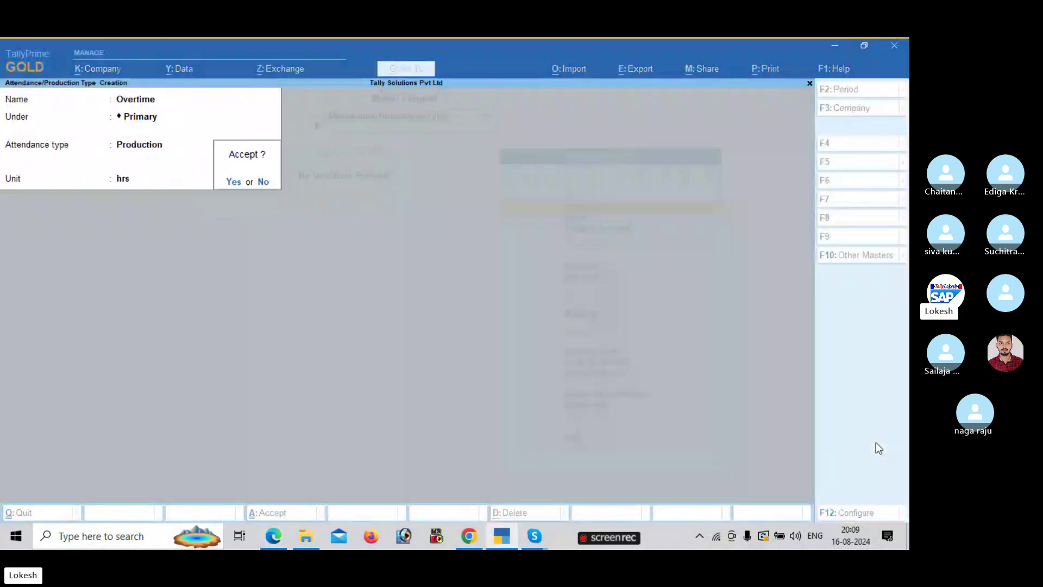
pyautogui.press('Escape')
pyautogui.press('Down')
pyautogui.press('Down')
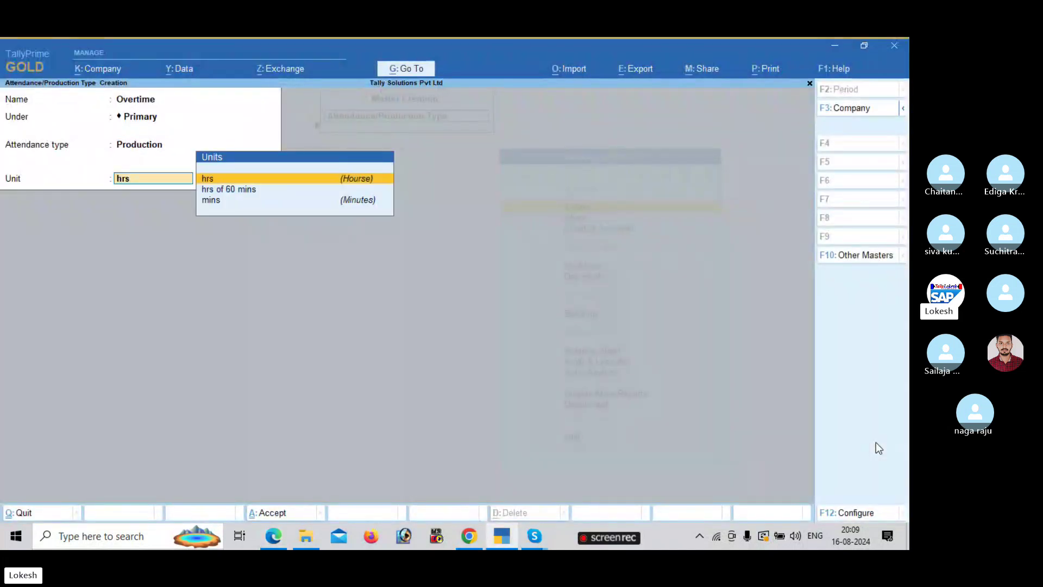
pyautogui.press('Return')
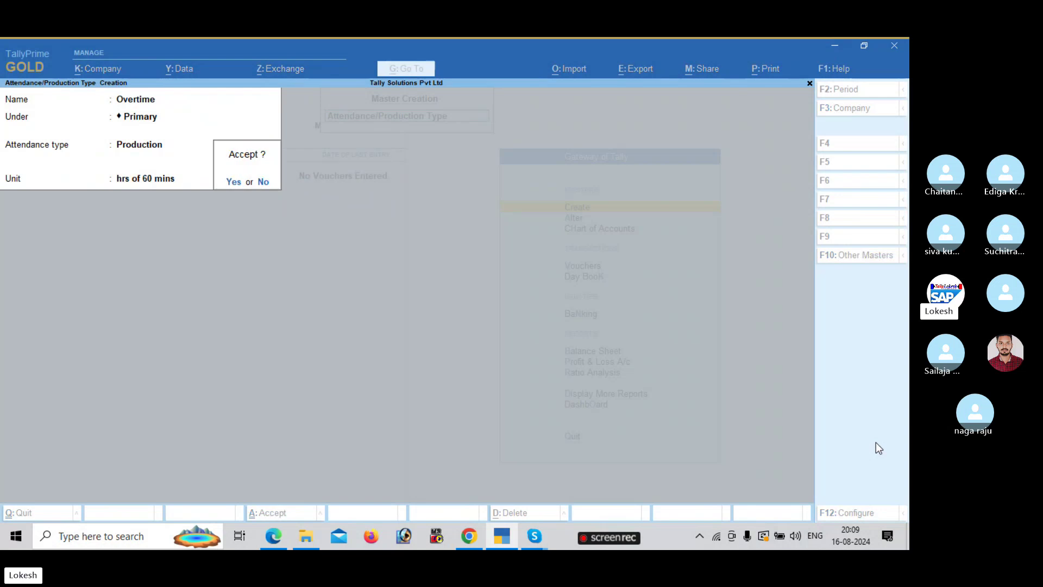
pyautogui.press('Return')
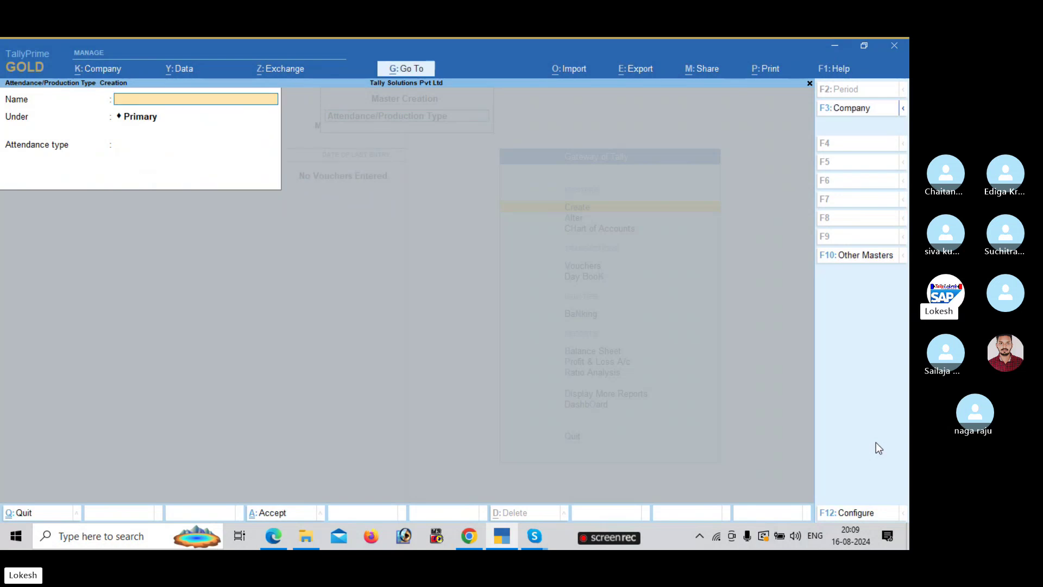
pyautogui.press('Escape')
pyautogui.press('Return')
pyautogui.press('Down')
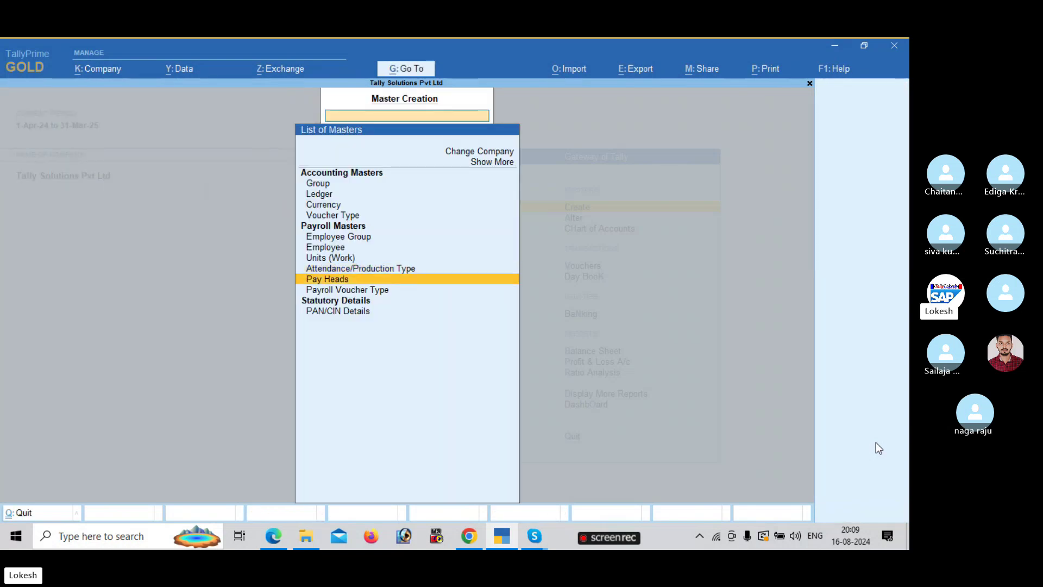
pyautogui.press('Return')
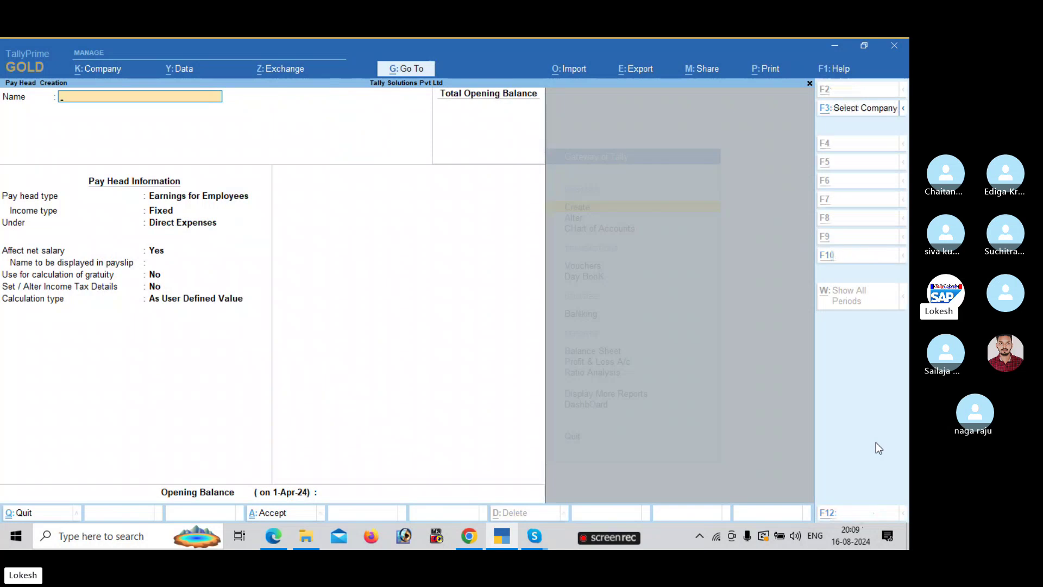
# - Scroll the PDF to the Pay Heads section's Basic Pay example on page 123, then return to TallyPrime
pyautogui.hotkey('alt', 'Tab')
pyautogui.scroll(-4, 876, 444)
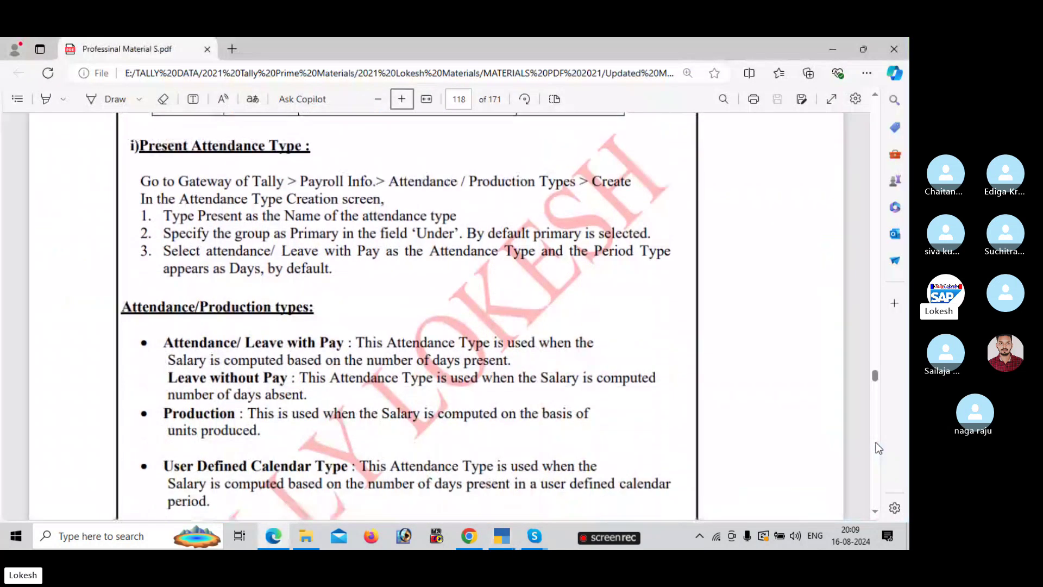
pyautogui.scroll(-1, 877, 447)
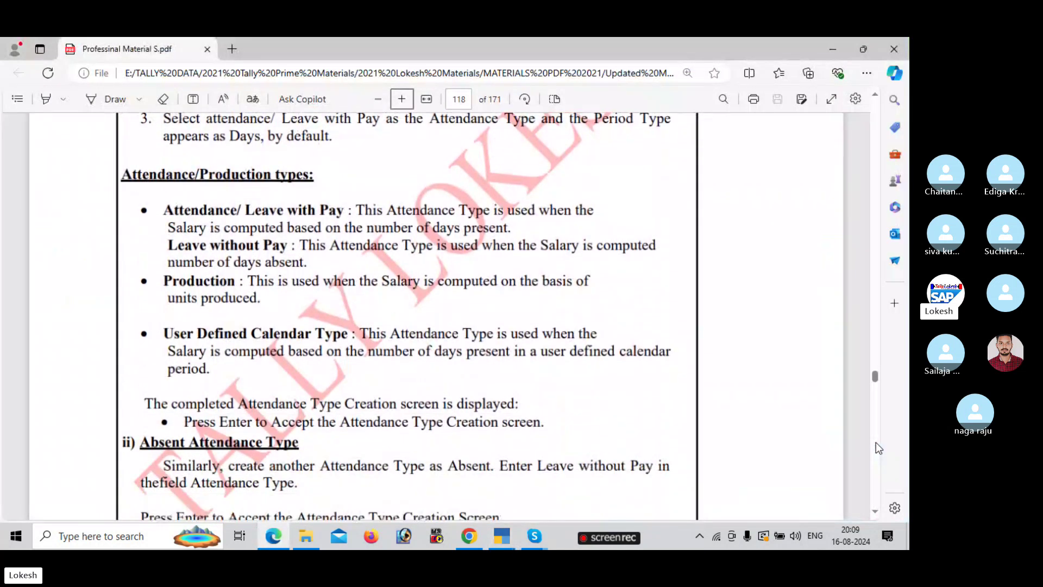
pyautogui.scroll(-2, 878, 506)
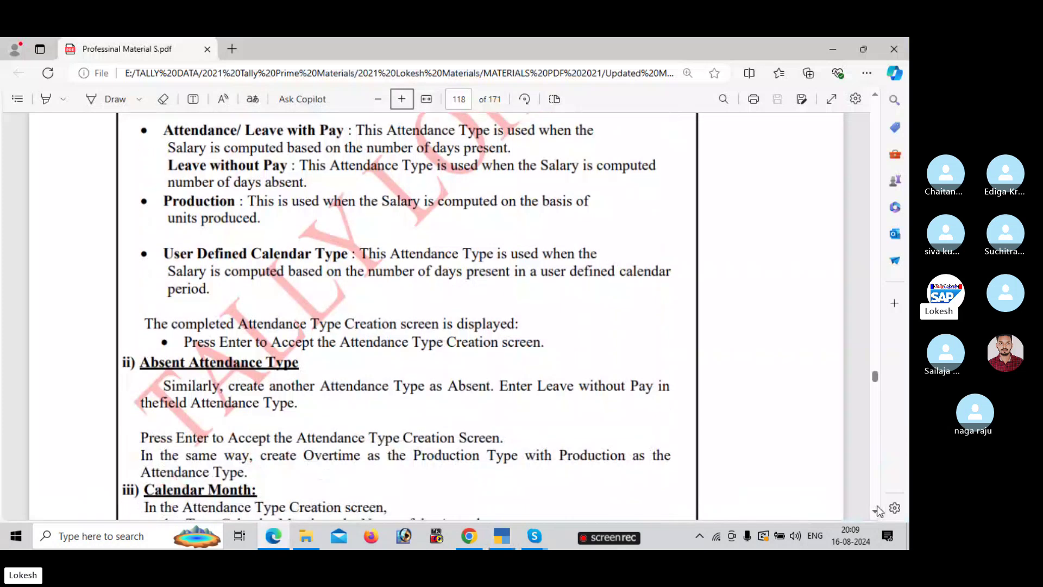
pyautogui.scroll(-7, 875, 500)
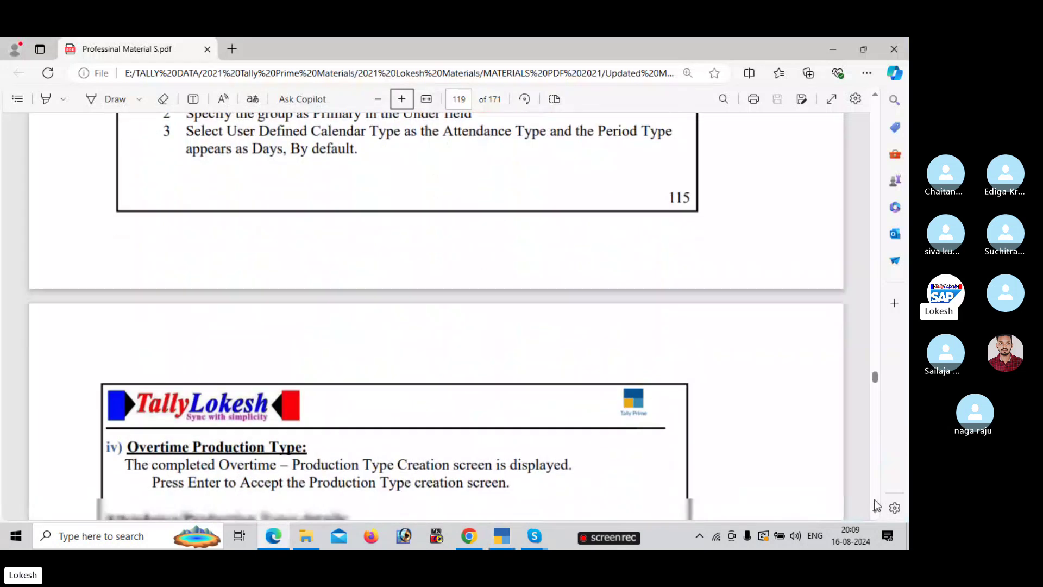
pyautogui.scroll(-5, 875, 500)
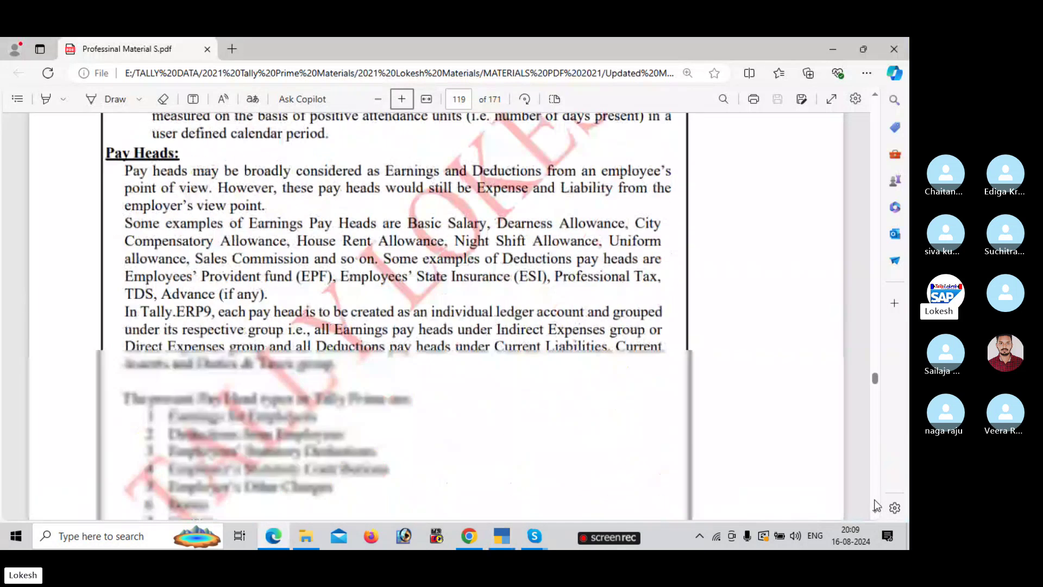
pyautogui.scroll(-10, 875, 500)
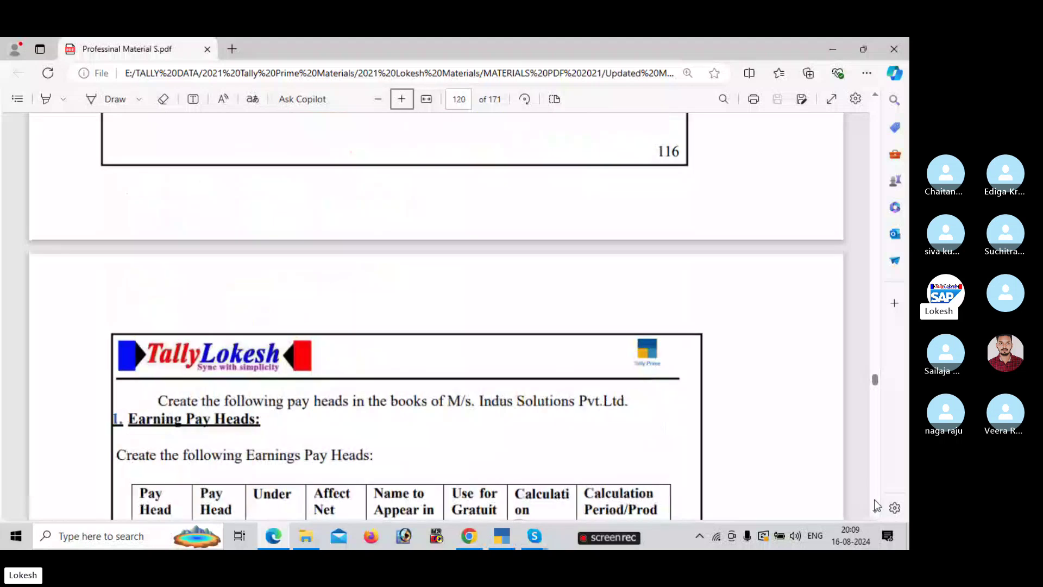
pyautogui.scroll(-10, 875, 500)
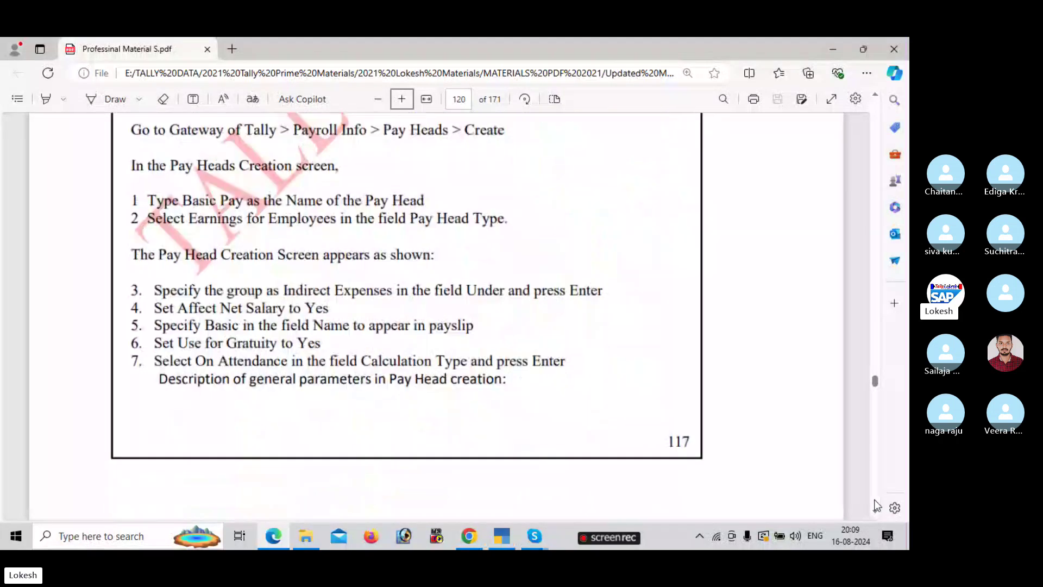
pyautogui.scroll(-10, 878, 505)
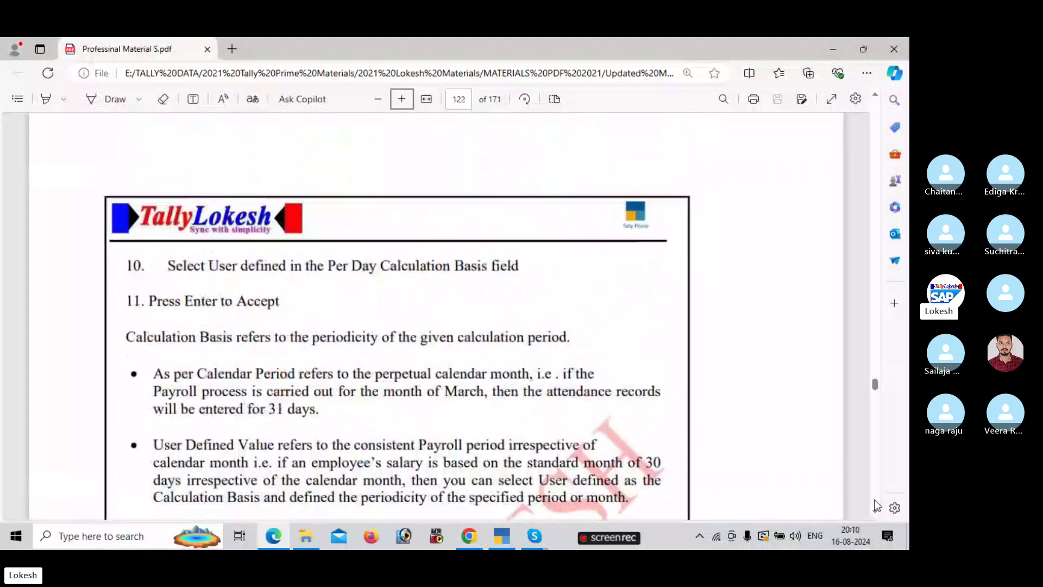
pyautogui.scroll(-10, 877, 505)
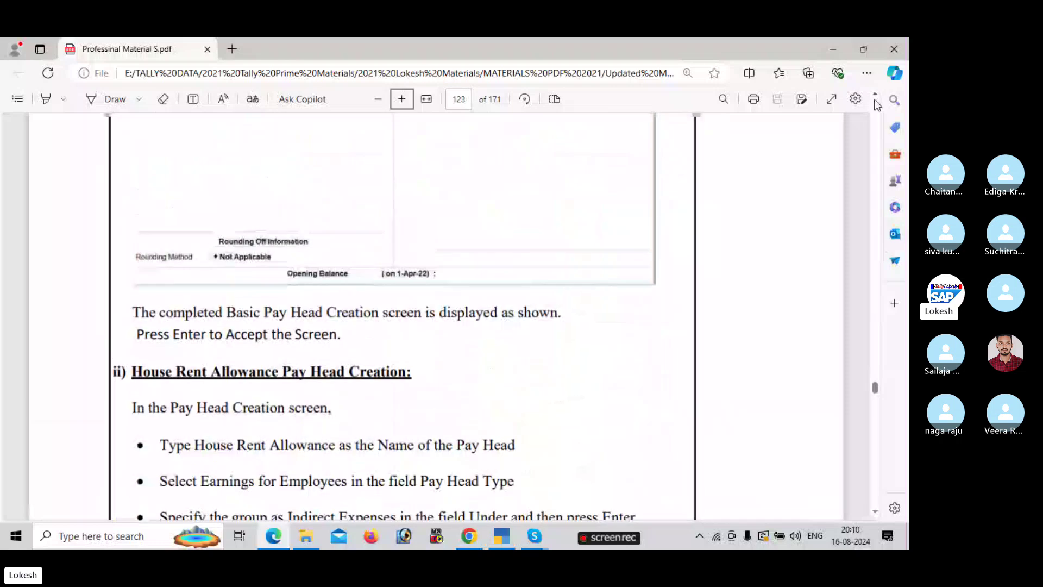
pyautogui.scroll(4, 877, 105)
pyautogui.scroll(3, 878, 104)
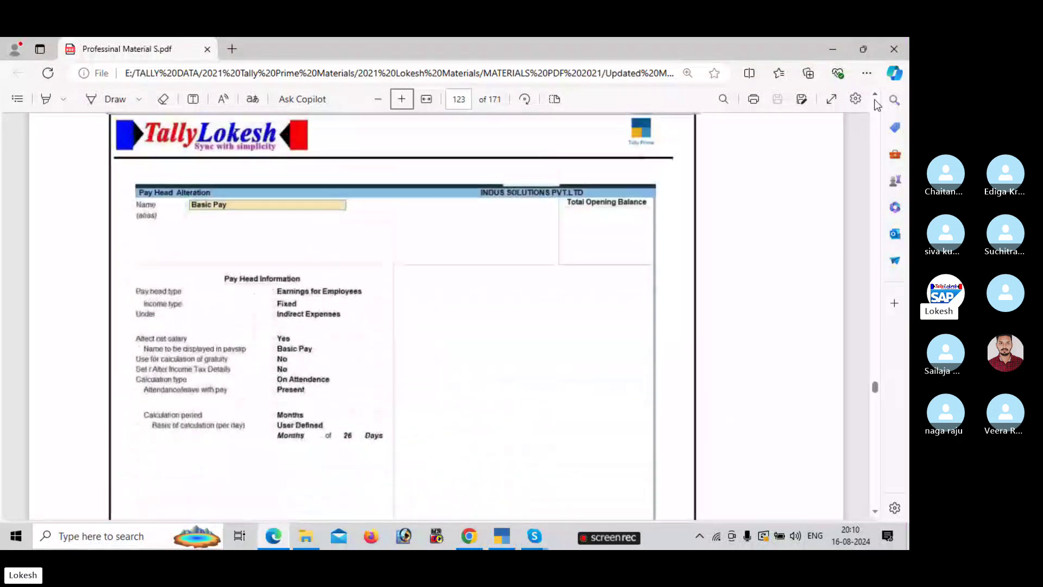
pyautogui.hotkey('alt', 'Tab')
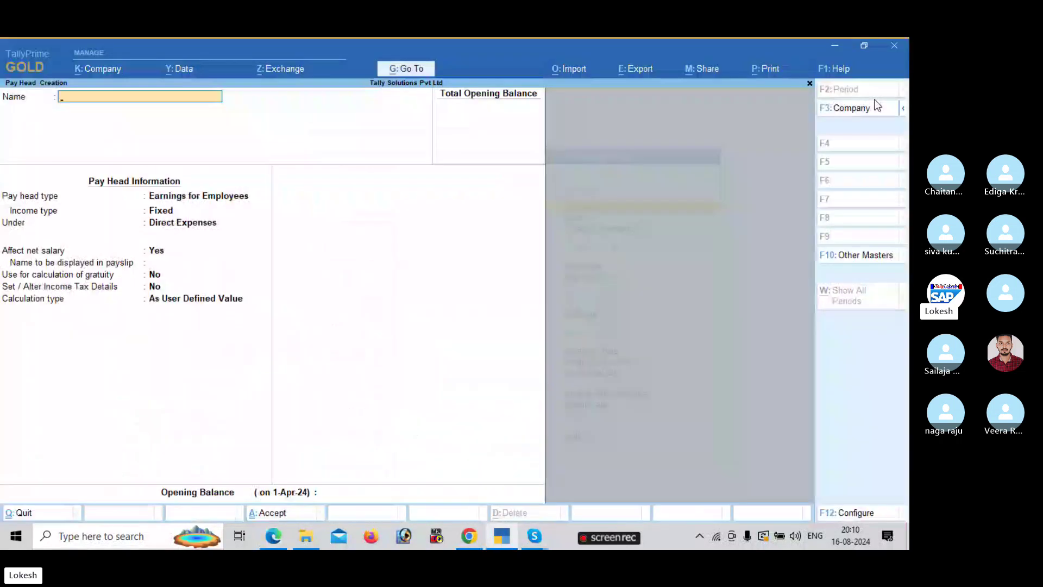
# - Name the pay head Basic Pay, a fixed Earnings for Employees head under Indirect Expenses
pyautogui.write('Basic Pay')
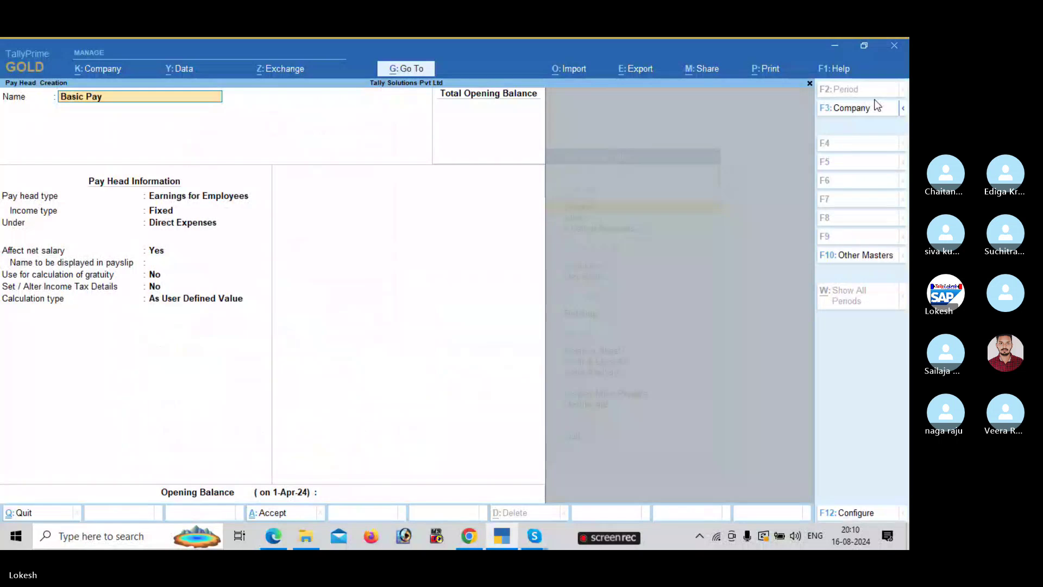
pyautogui.press('Return')
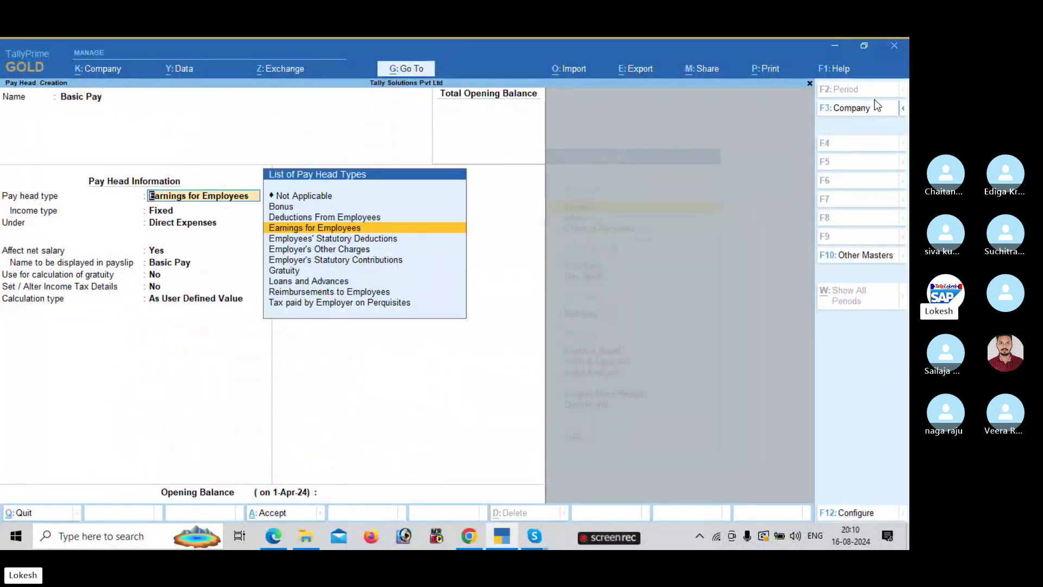
pyautogui.press('Return')
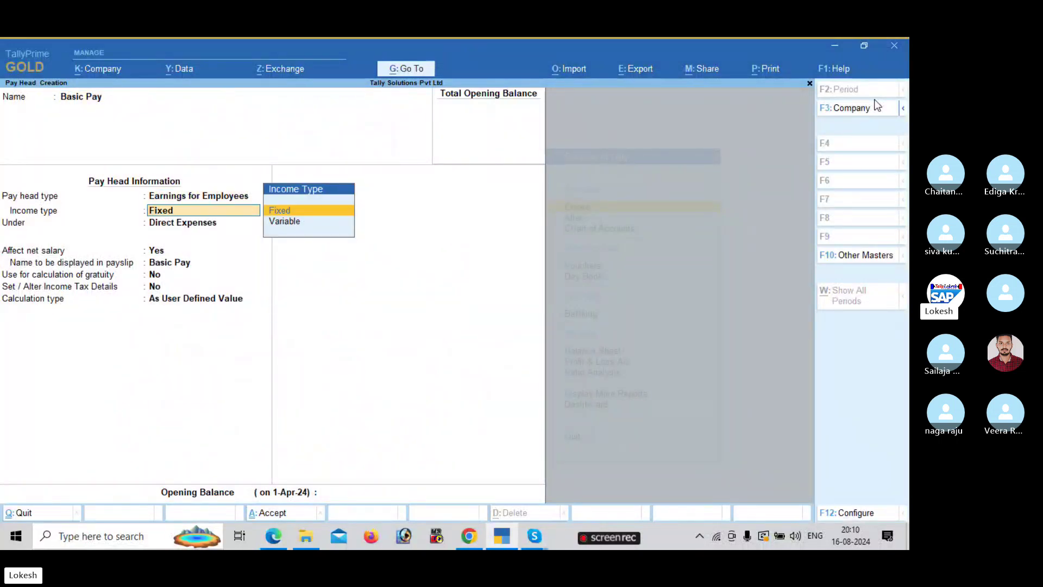
pyautogui.press('Return')
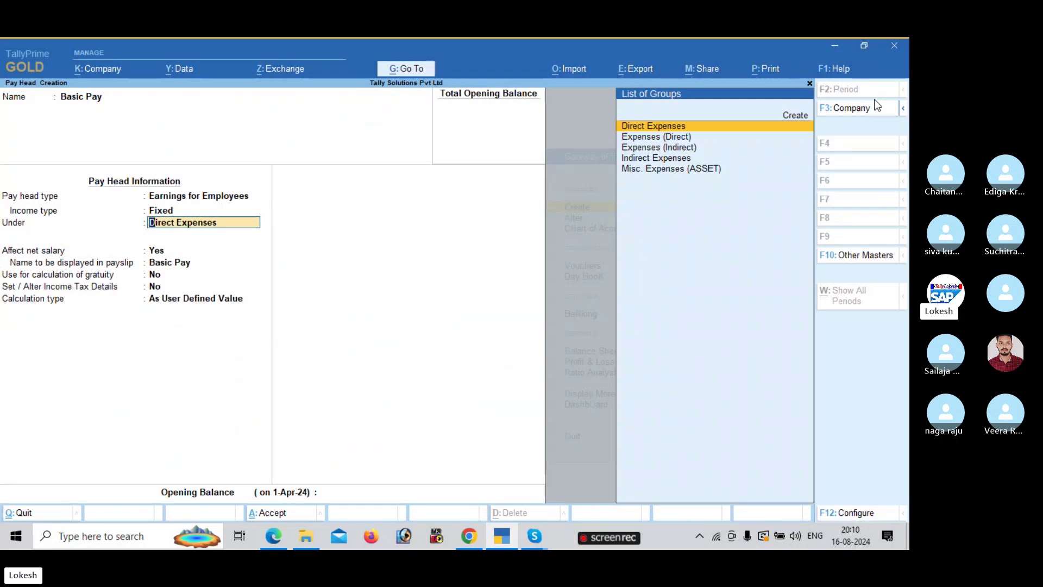
pyautogui.press('Down')
pyautogui.press('Down')
pyautogui.press('Down')
pyautogui.press('Return')
pyautogui.press('Return')
pyautogui.press('Return')
pyautogui.press('Return')
pyautogui.press('Return')
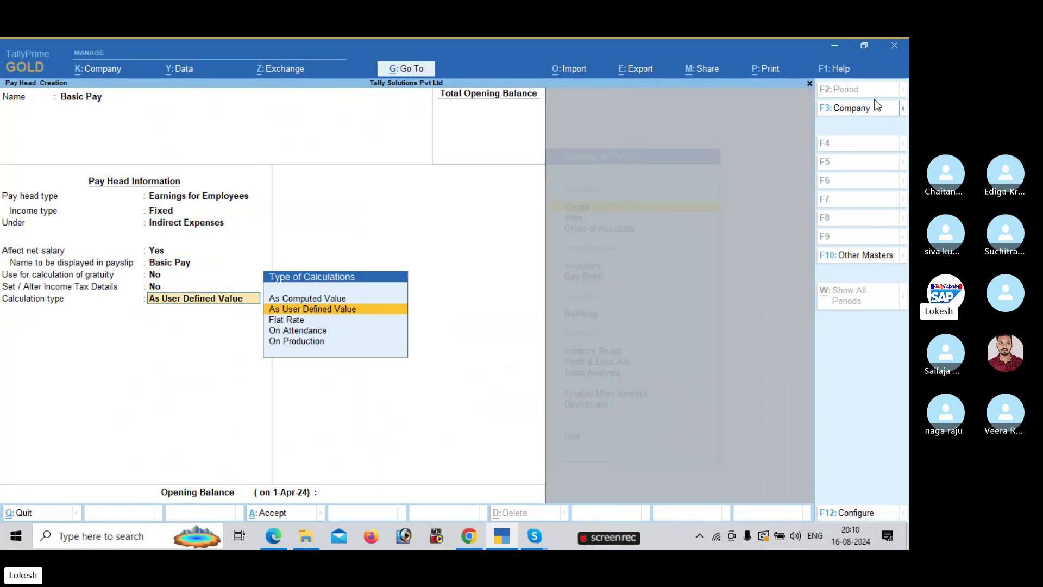
pyautogui.press('alt')
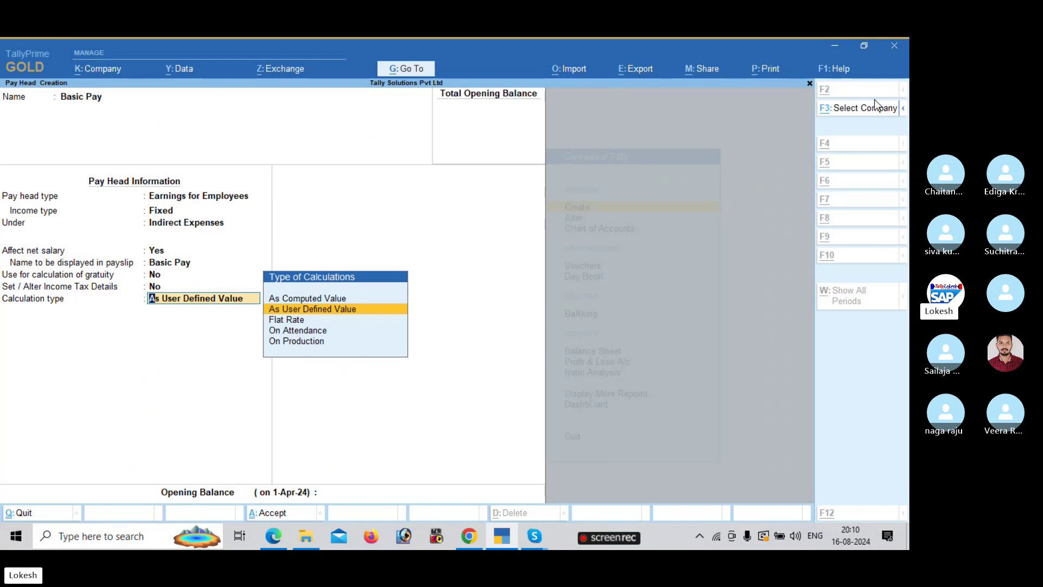
pyautogui.hotkey('alt', 'Tab')
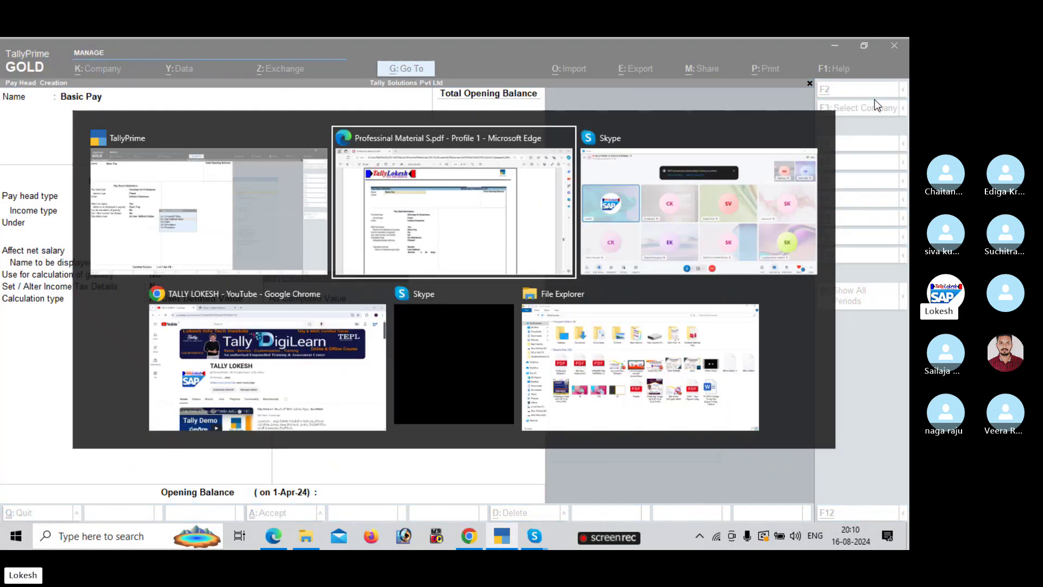
pyautogui.hotkey('alt', 'Tab')
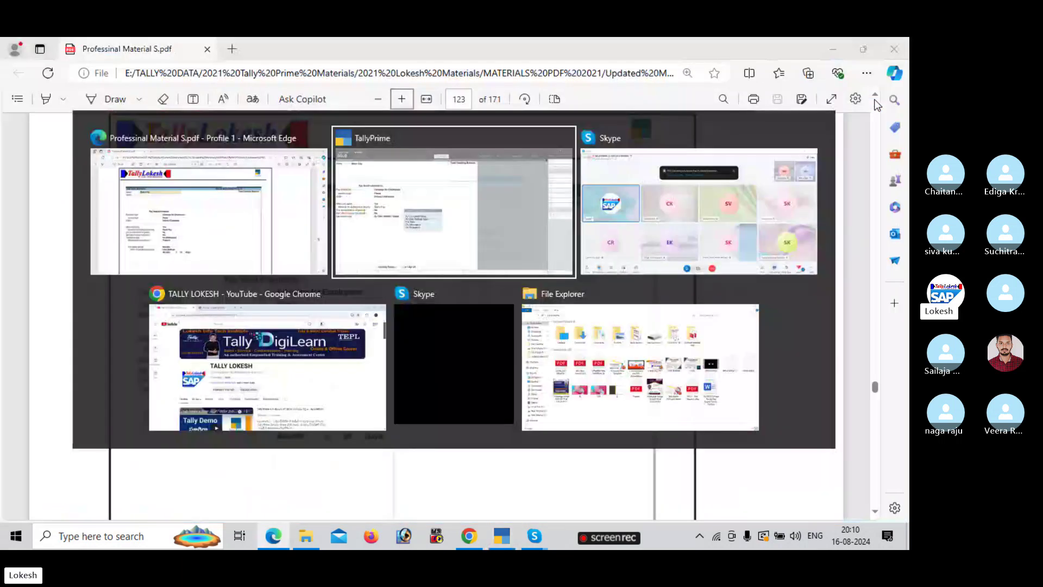
# - Calculate it On Attendance (Present) by Months on a User Defined 26-day basis, and accept
pyautogui.press('Down')
pyautogui.press('Down')
pyautogui.press('Return')
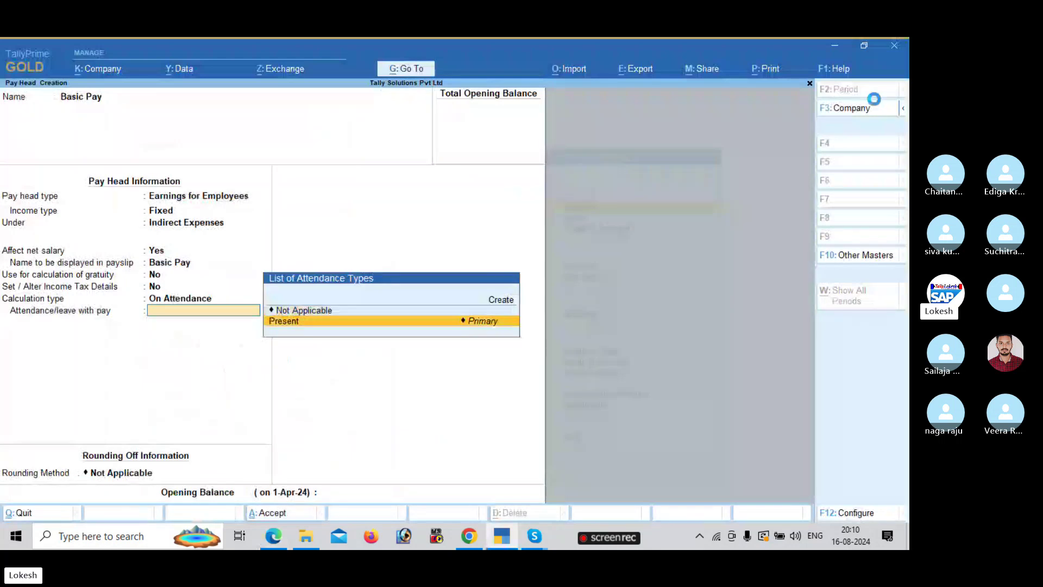
pyautogui.press('Return')
pyautogui.press('Down')
pyautogui.press('Down')
pyautogui.press('Return')
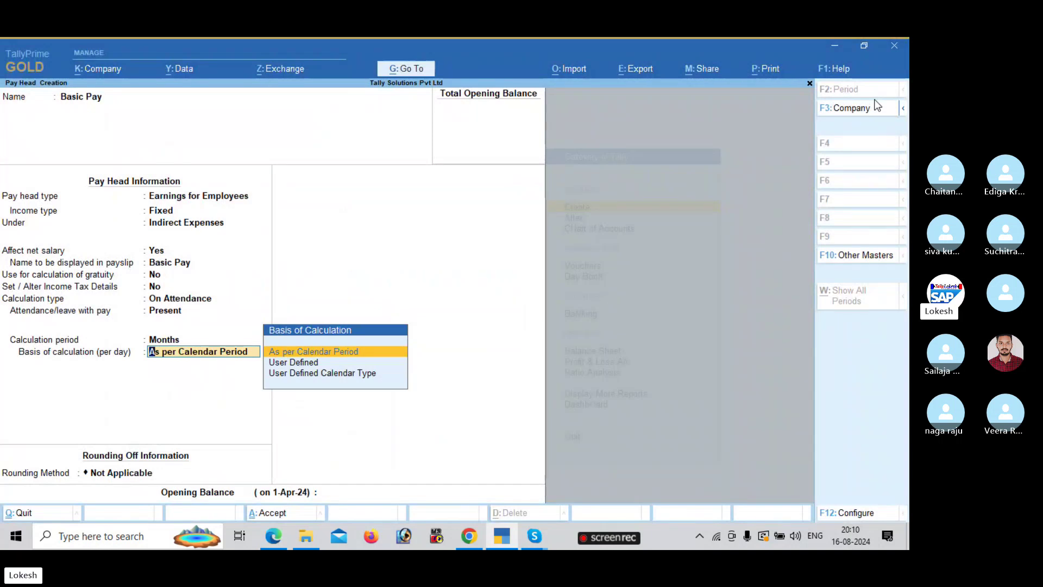
pyautogui.press('Down')
pyautogui.press('Return')
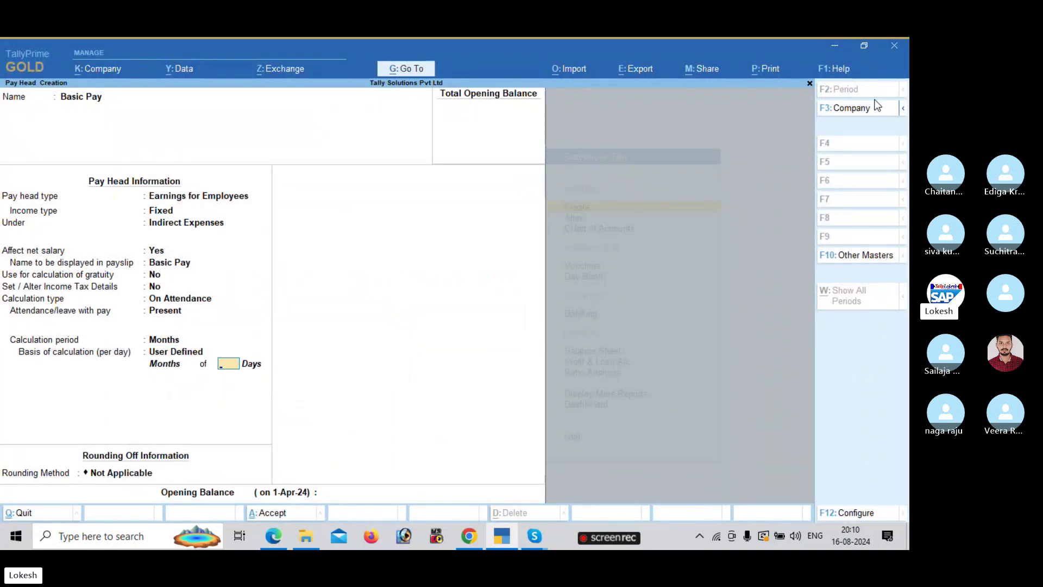
pyautogui.write('26')
pyautogui.press('Return')
pyautogui.press('Return')
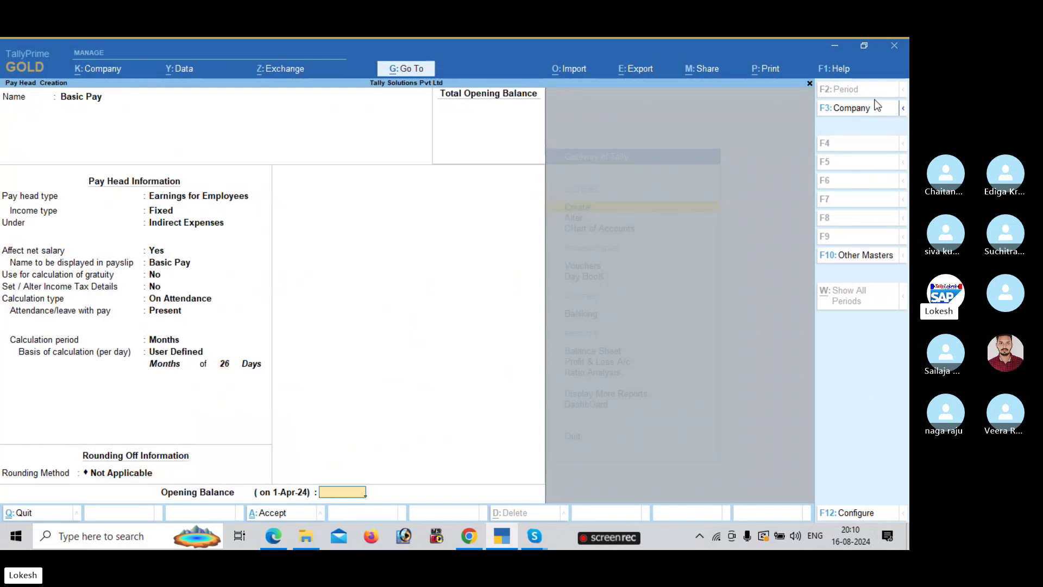
pyautogui.press('Return')
pyautogui.press('Return')
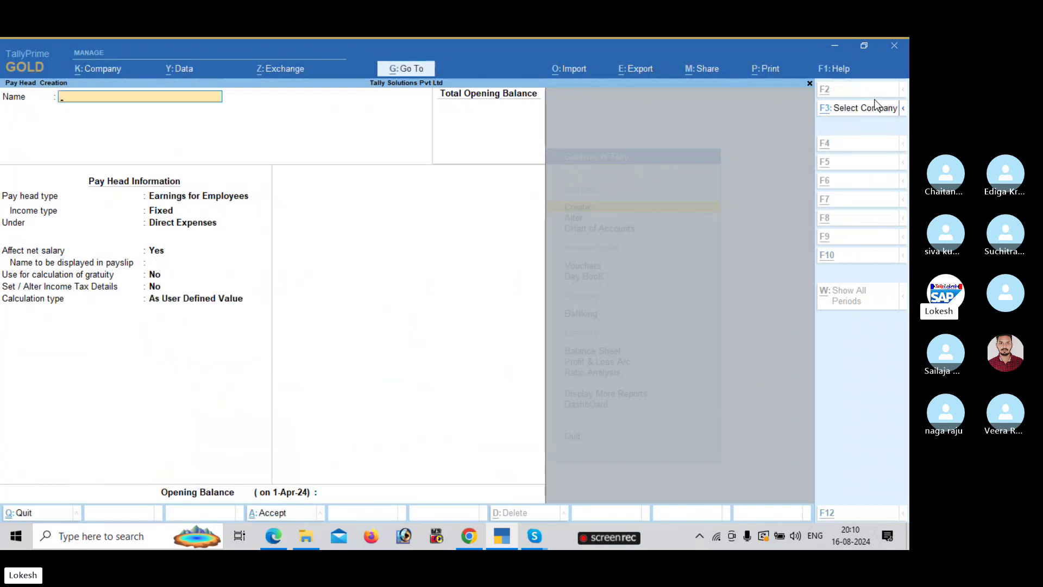
# - Scroll the PDF from page 123 to page 125's completed House Rent Allowance pay head screen
pyautogui.hotkey('alt', 'Tab')
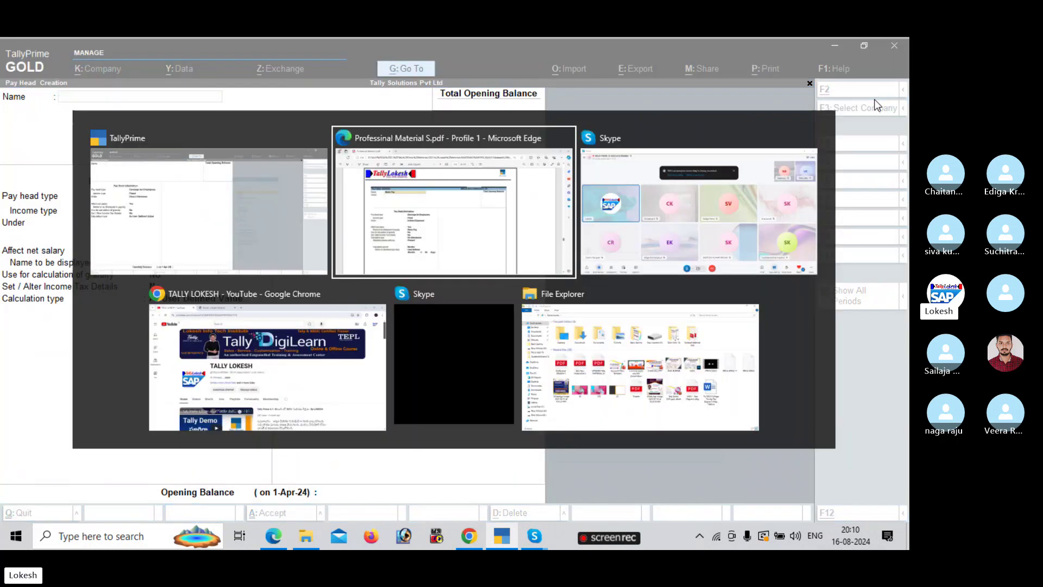
pyautogui.scroll(-2, 877, 105)
pyautogui.scroll(-7, 877, 105)
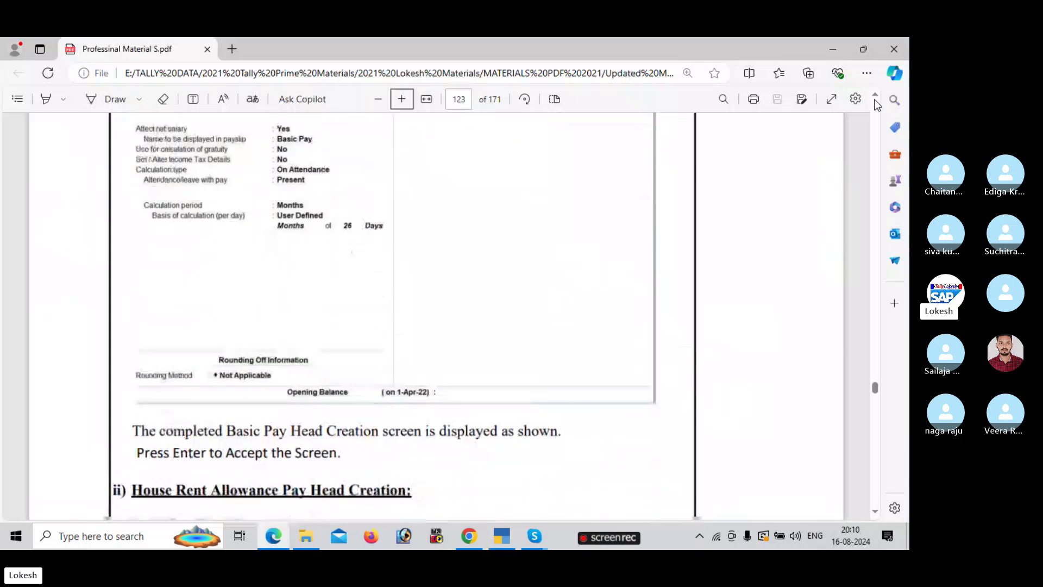
pyautogui.scroll(-7, 877, 104)
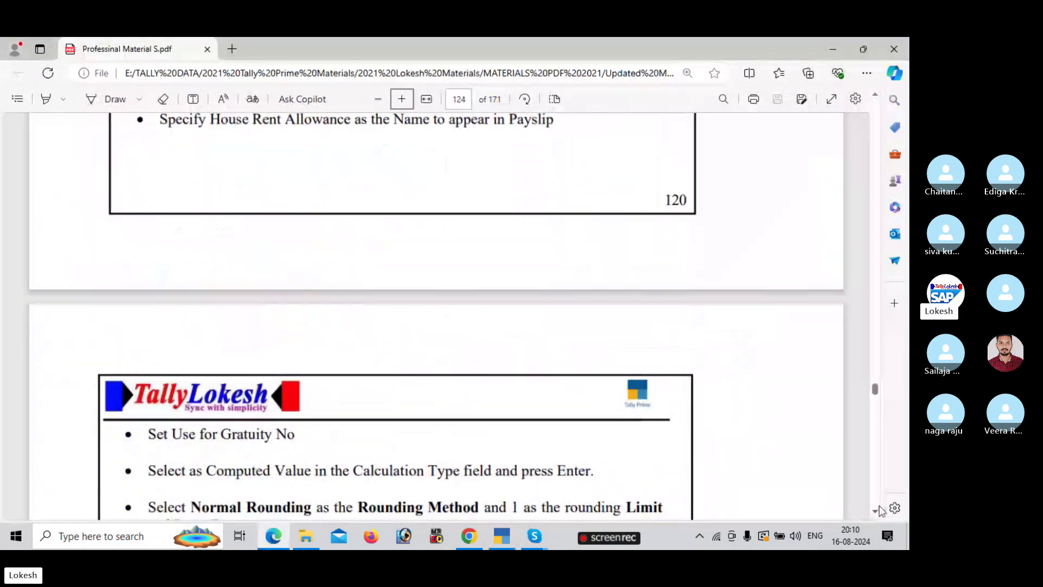
pyautogui.click(877, 511)
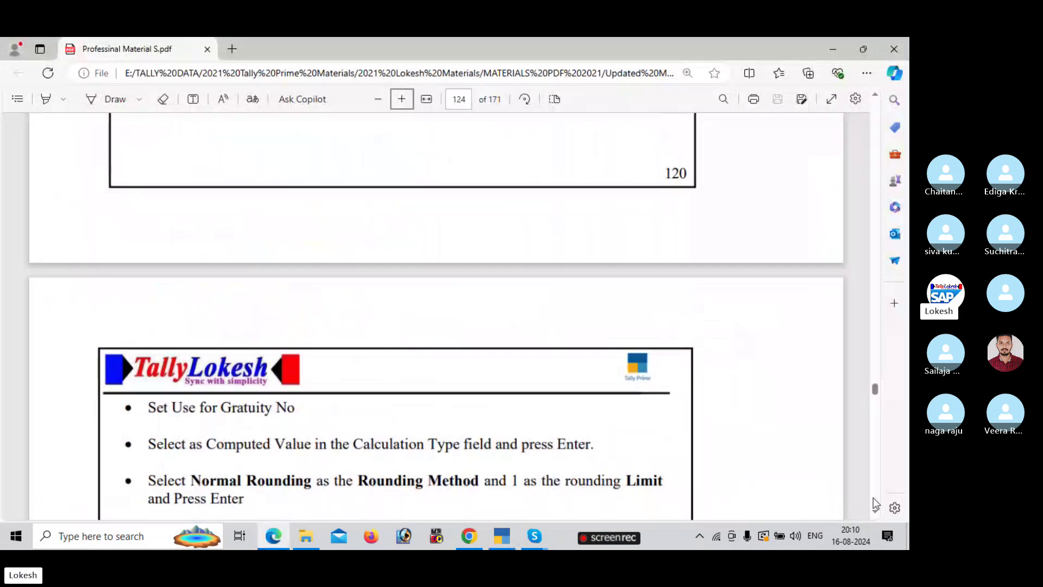
pyautogui.scroll(-7, 873, 499)
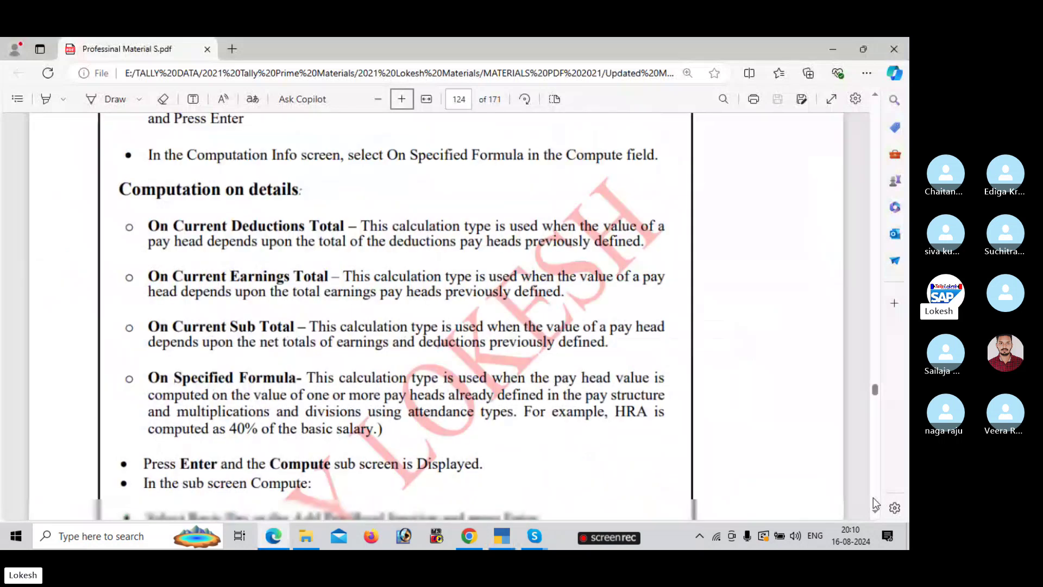
pyautogui.scroll(-14, 874, 497)
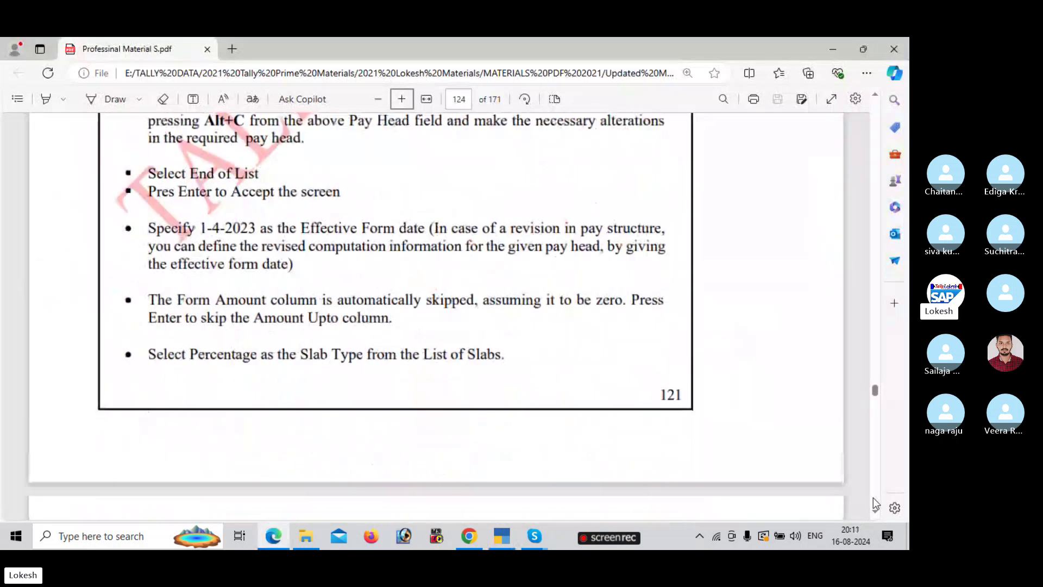
pyautogui.scroll(-7, 872, 497)
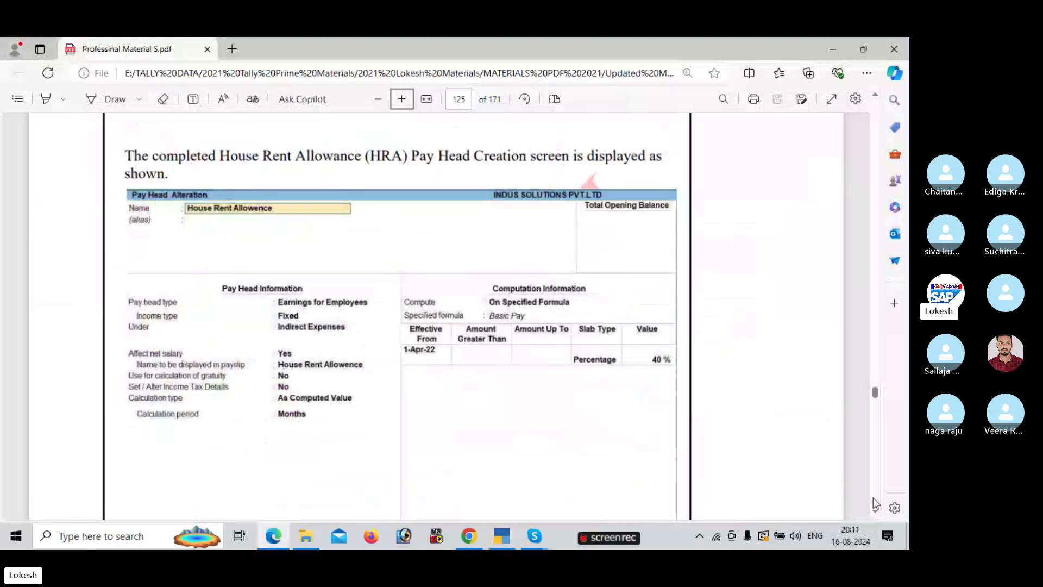
# - Create the House Rent Allowence pay head as a fixed earning under Indirect Expenses
pyautogui.hotkey('alt', 'Tab')
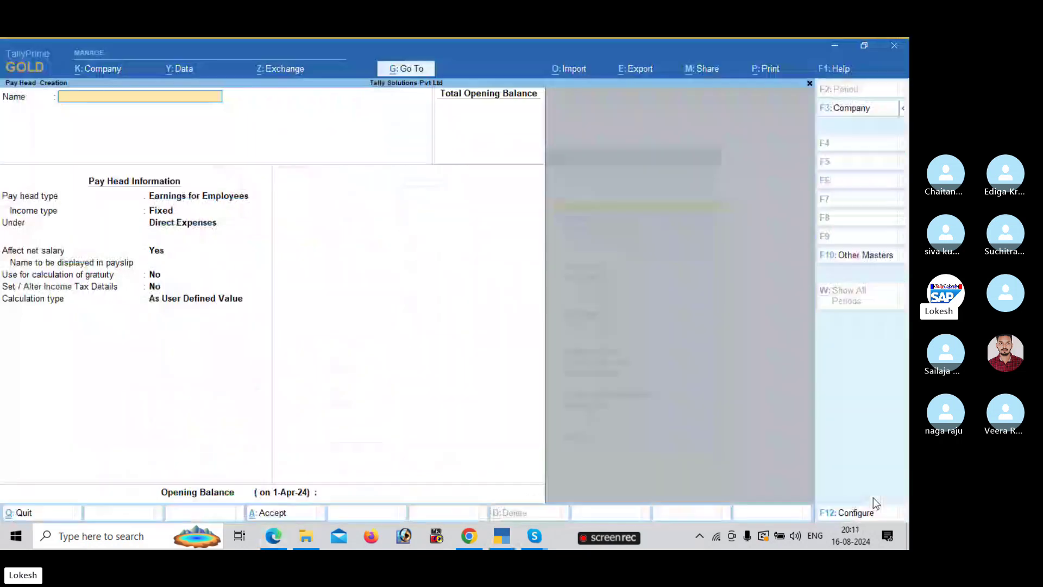
pyautogui.write('House Re')
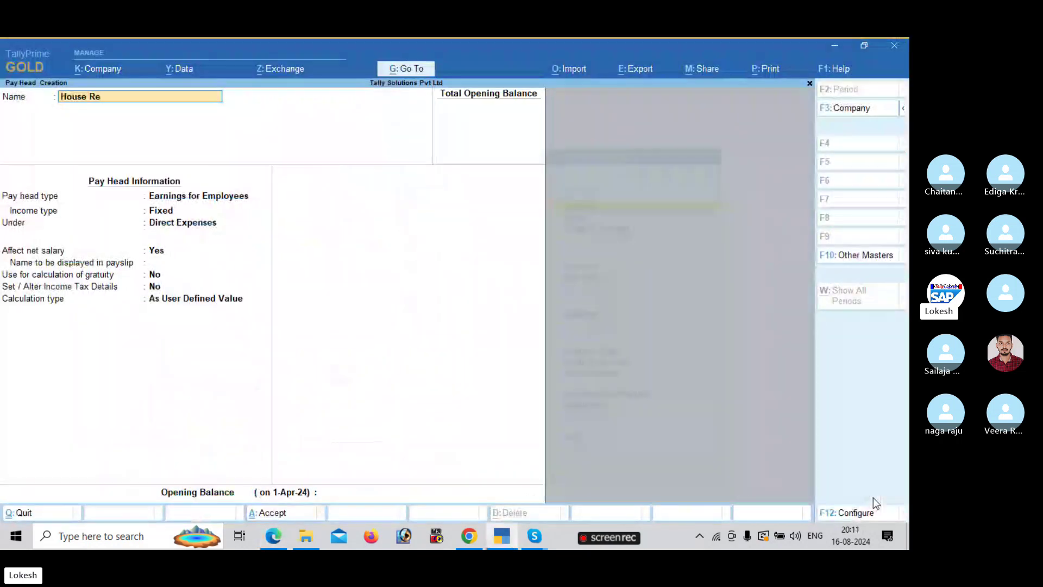
pyautogui.write('nt Allowence')
pyautogui.press('Return')
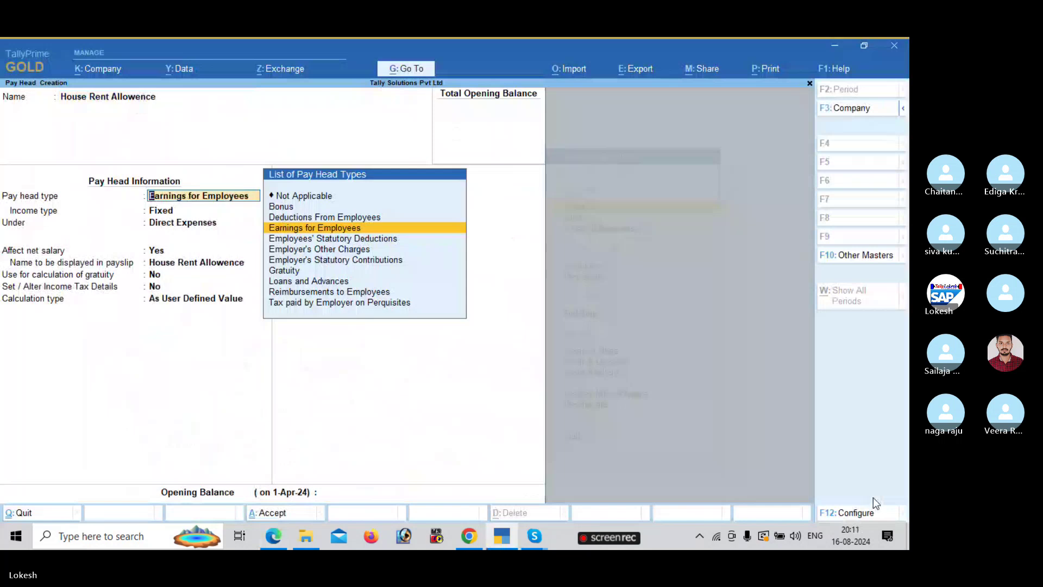
pyautogui.hotkey('alt', 'Tab')
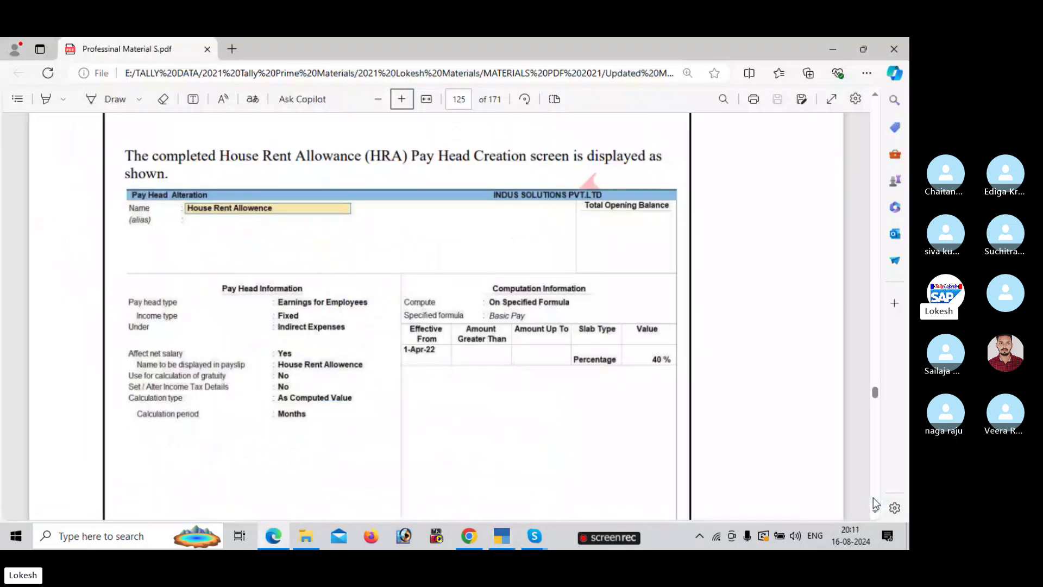
pyautogui.hotkey('alt', 'Tab')
pyautogui.press('Return')
pyautogui.press('Down')
pyautogui.press('Down')
pyautogui.press('Down')
pyautogui.press('Return')
pyautogui.press('Return')
pyautogui.press('Return')
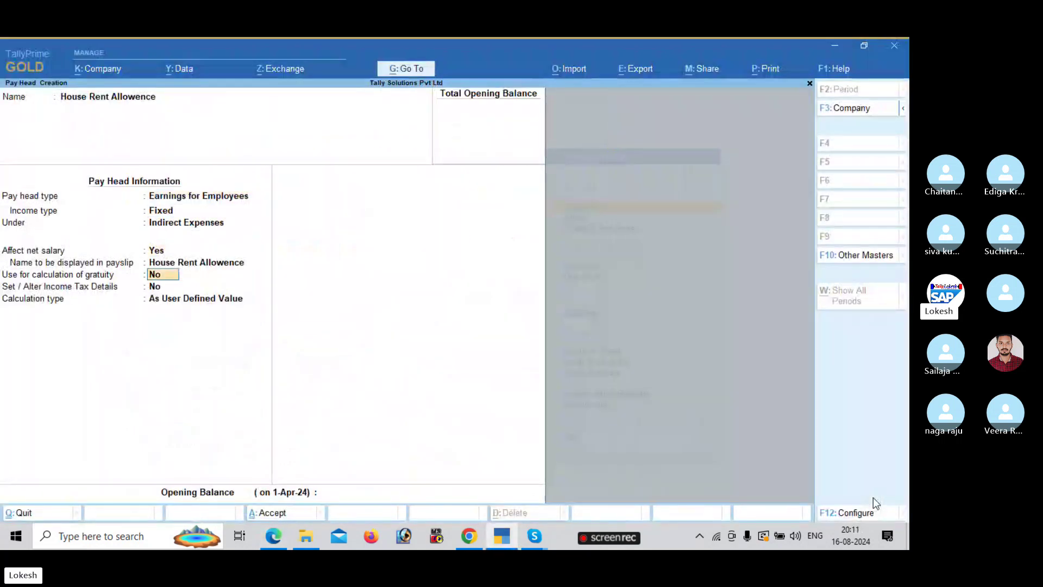
pyautogui.press('Return')
pyautogui.press('Return')
# - Set it As Computed Value On Specified Formula, adding Basic Pay to the formula
pyautogui.hotkey('alt', 'Tab')
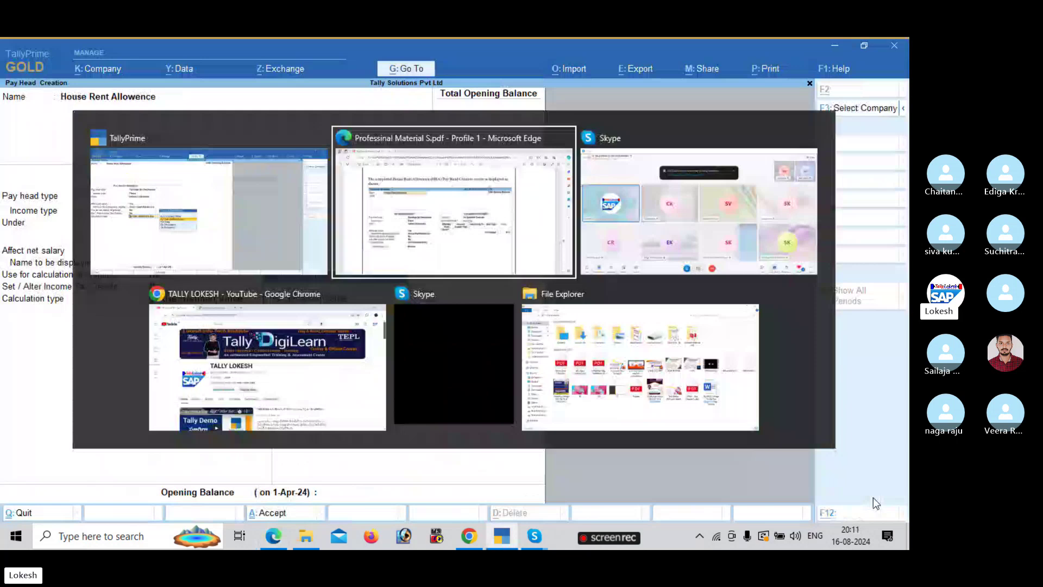
pyautogui.hotkey('alt', 'Tab')
pyautogui.press('Up')
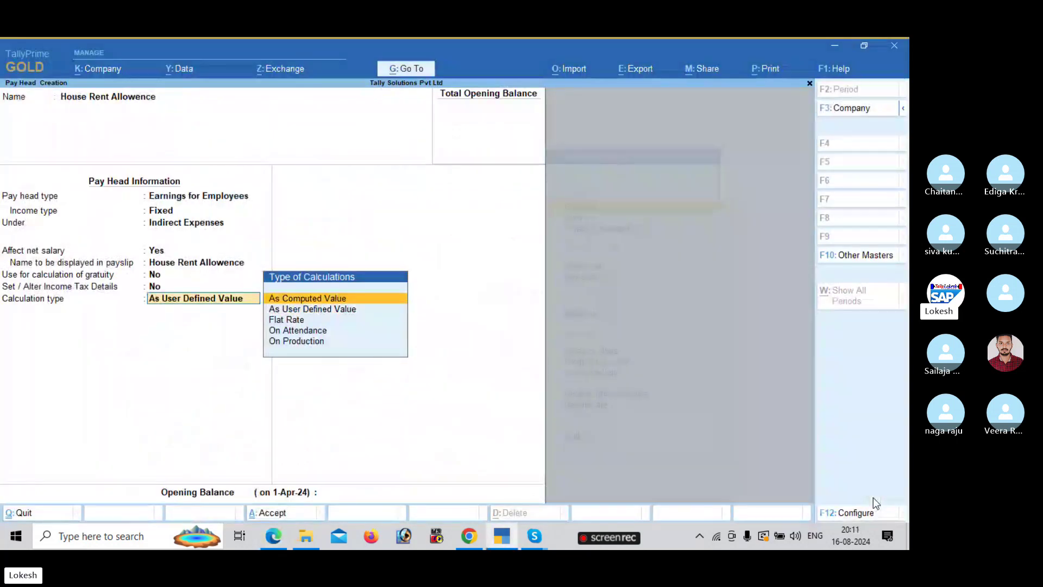
pyautogui.press('Return')
pyautogui.press('Return')
pyautogui.press('Down')
pyautogui.press('Down')
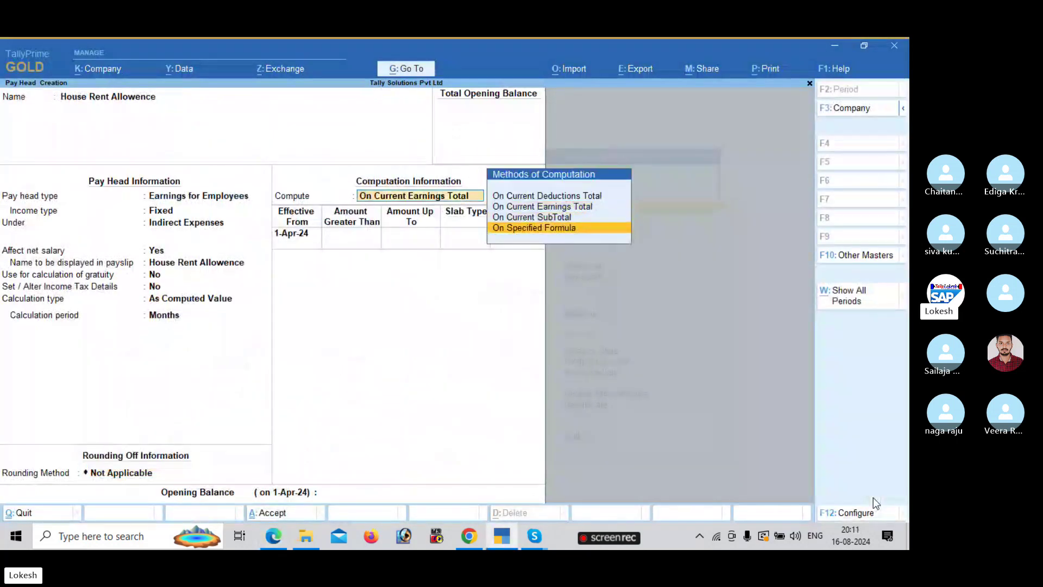
pyautogui.hotkey('alt', 'Tab')
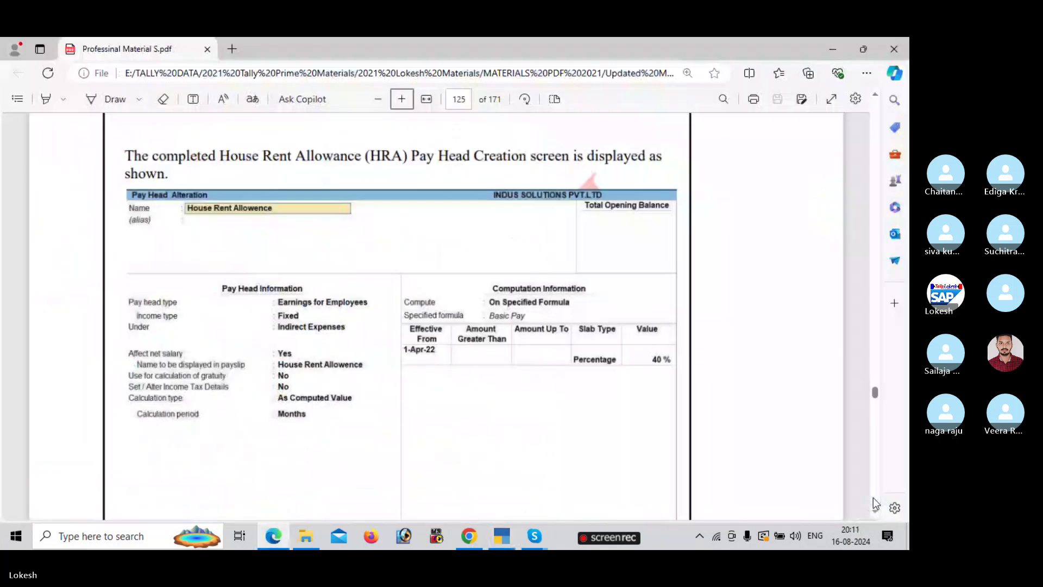
pyautogui.hotkey('alt', 'Tab')
pyautogui.press('Return')
pyautogui.press('Return')
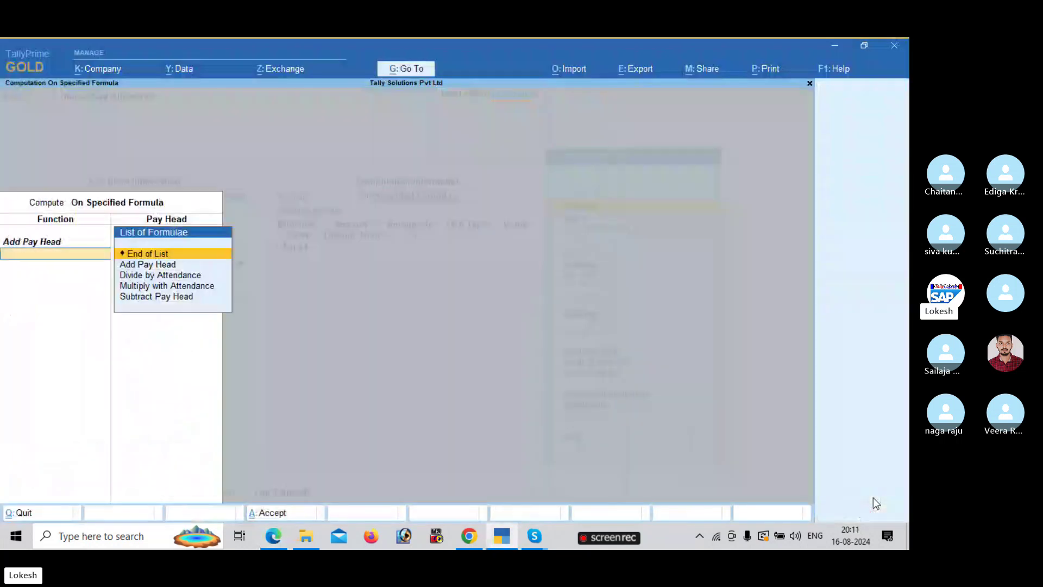
pyautogui.press('Return')
pyautogui.press('Return')
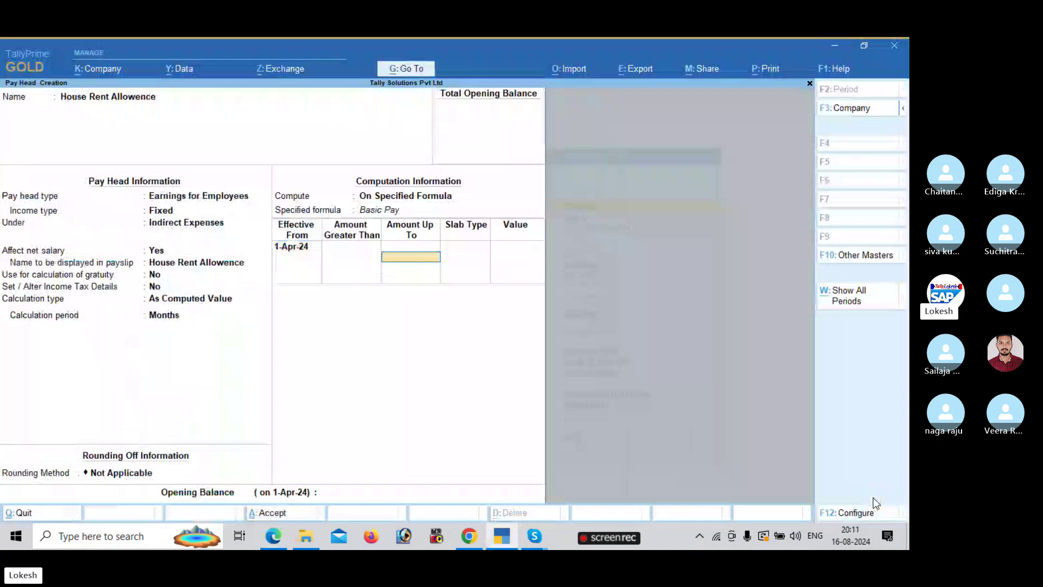
# - Enter a 40% slab value and save the House Rent Allowence pay head
pyautogui.hotkey('alt', 'Tab')
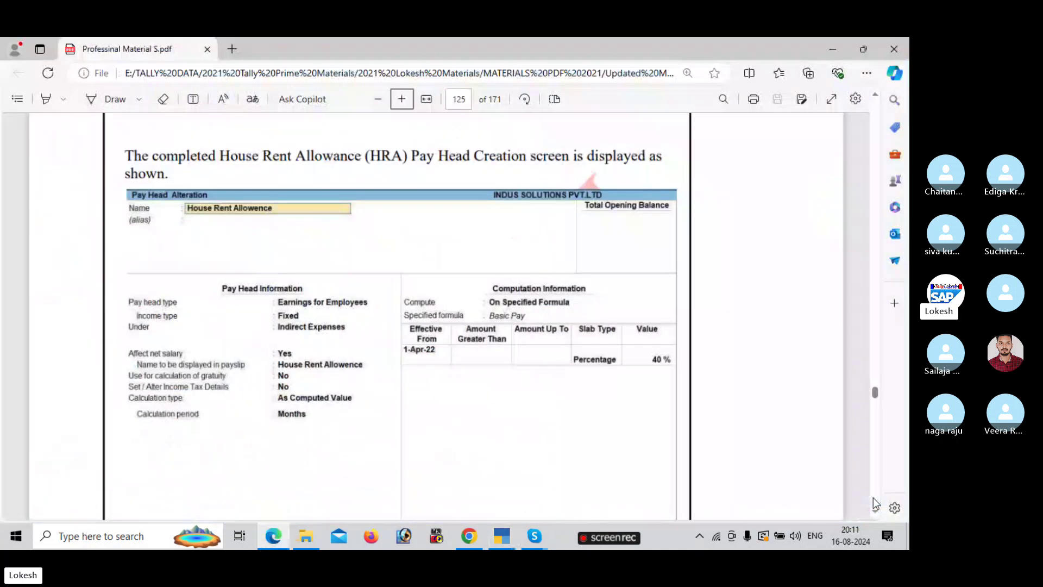
pyautogui.hotkey('alt', 'Tab')
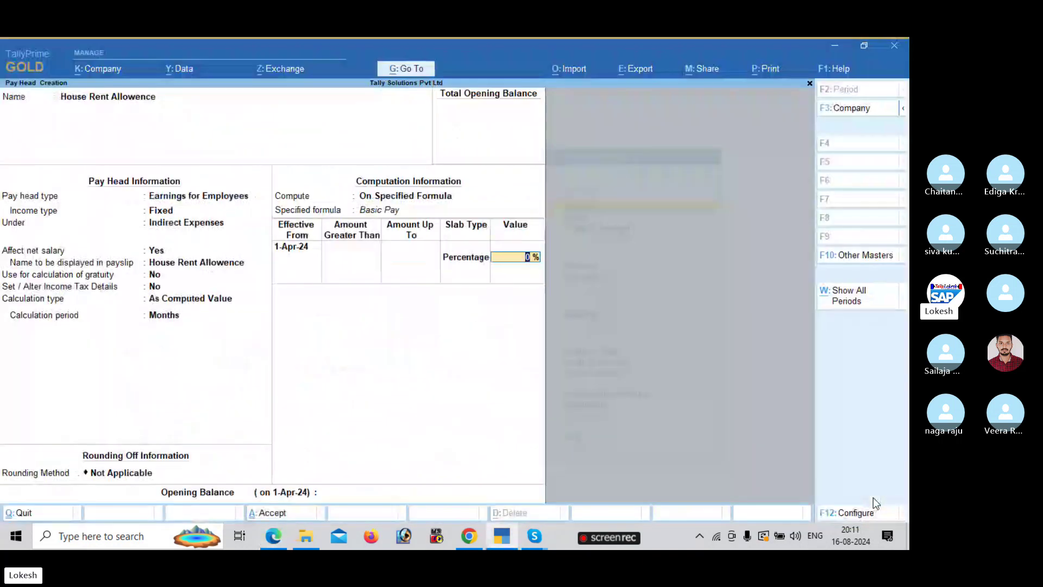
pyautogui.write('40')
pyautogui.press('Return')
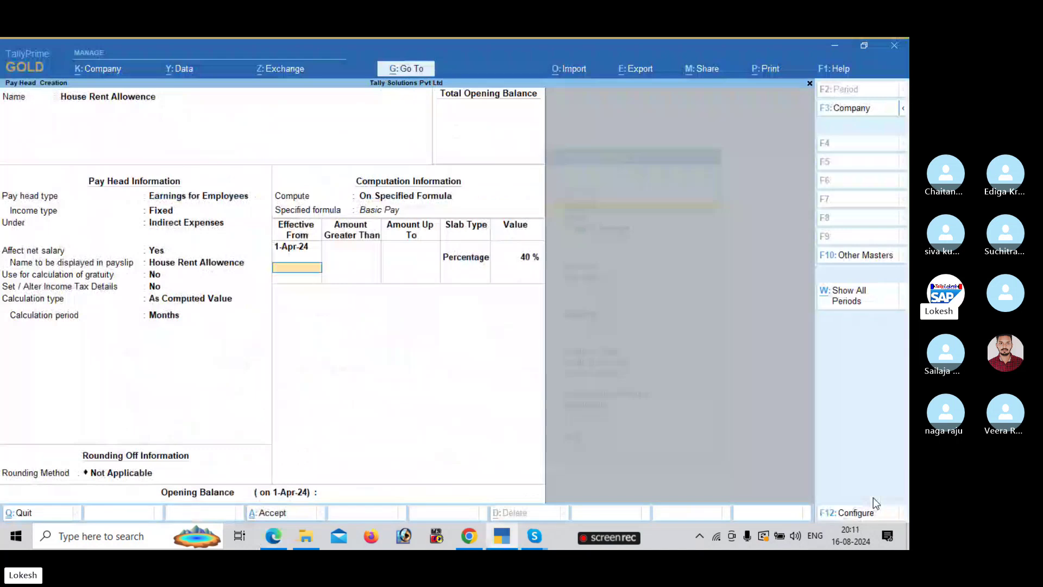
pyautogui.press('Return')
pyautogui.press('Return')
pyautogui.hotkey('alt', 'Tab')
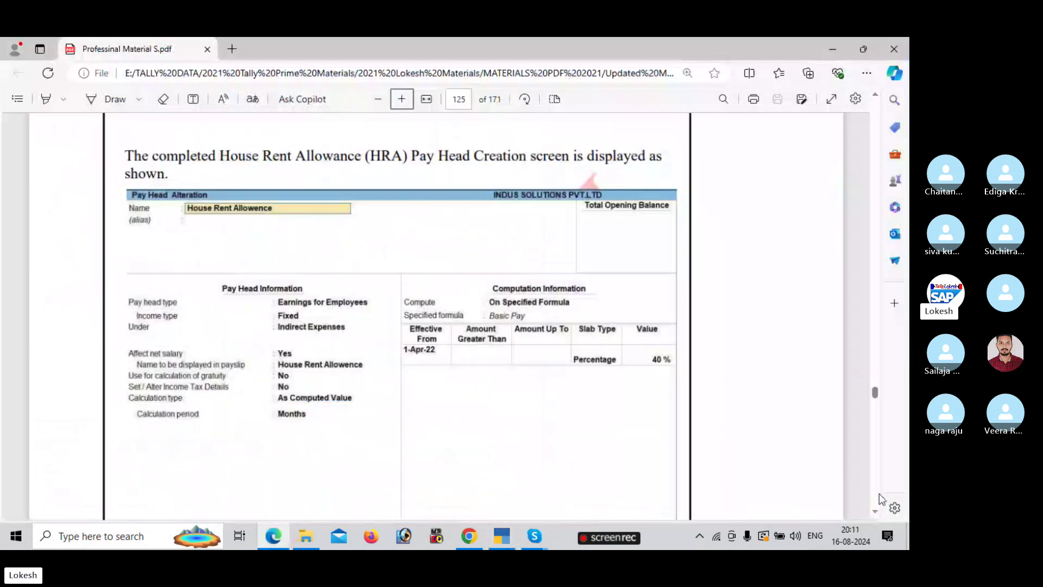
# - Accept the Conveyance pay head's fields under Indirect Expenses up to the calculation type
pyautogui.scroll(-8, 879, 493)
pyautogui.scroll(-10, 880, 493)
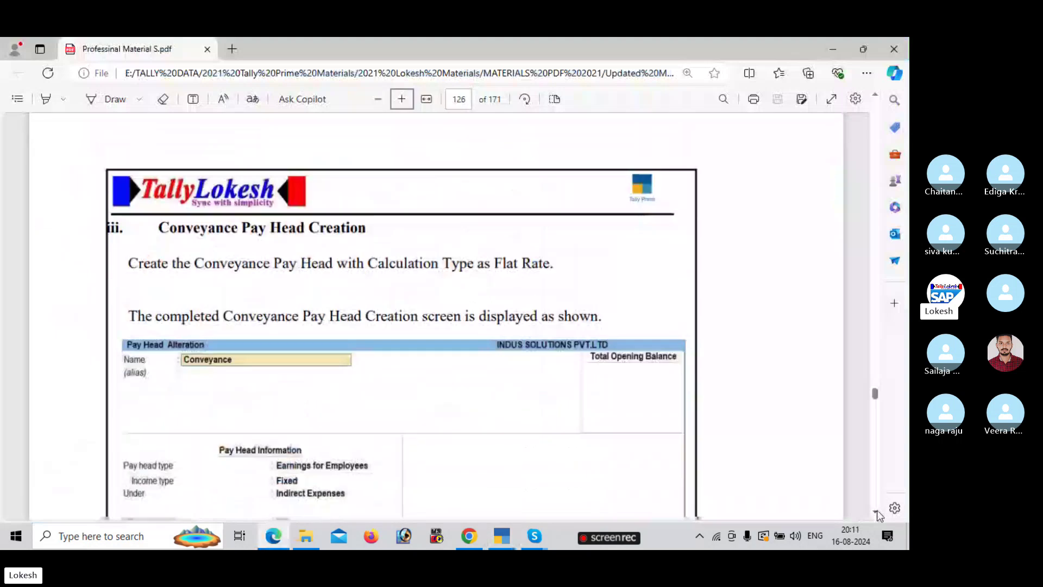
pyautogui.hotkey('alt', 'Tab')
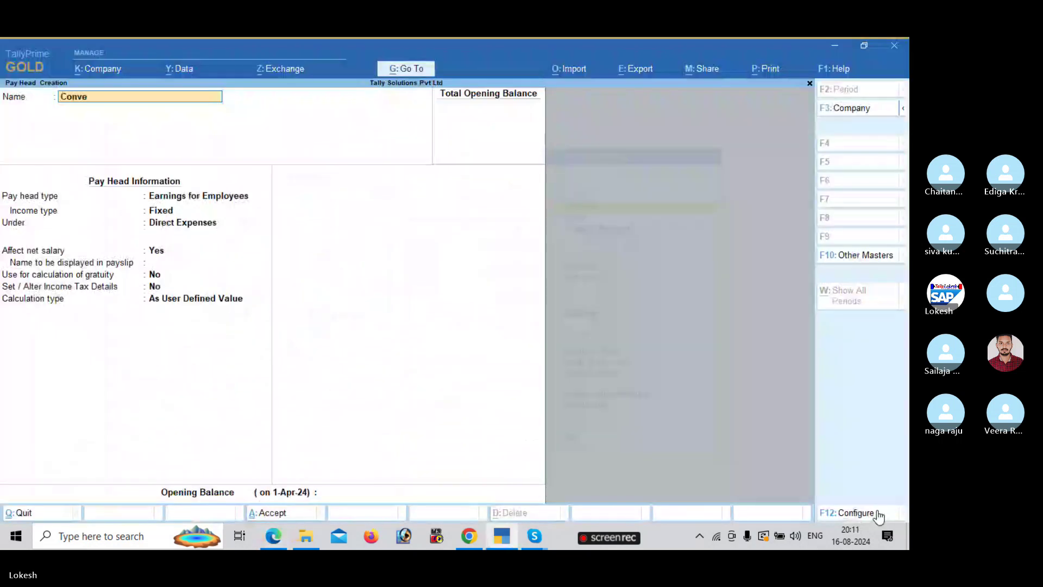
pyautogui.press('Return')
pyautogui.press('Return')
pyautogui.press('Return')
pyautogui.press('Return')
pyautogui.press('Return')
pyautogui.press('Return')
pyautogui.press('Return')
pyautogui.press('Return')
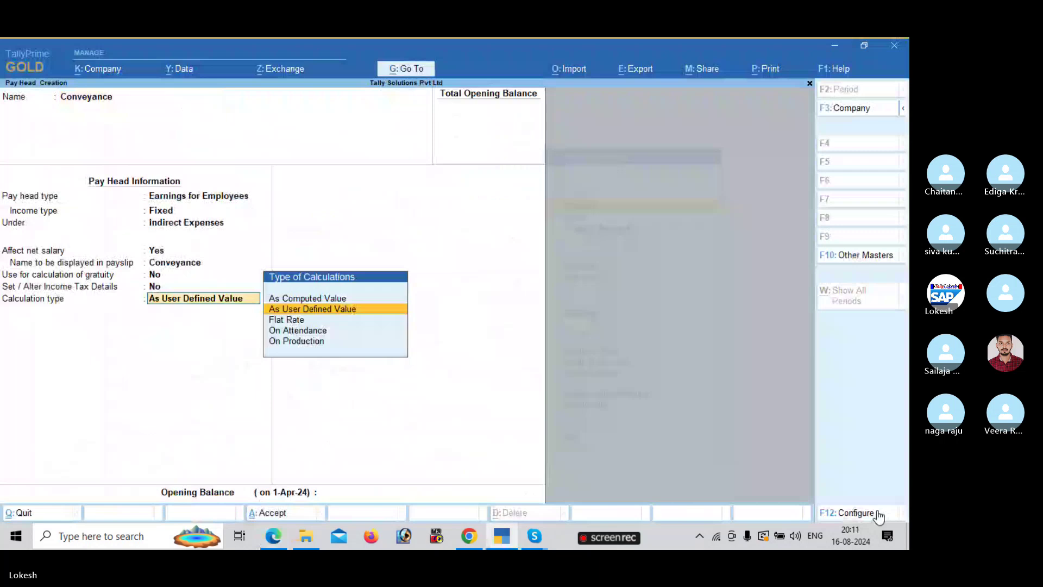
pyautogui.hotkey('alt', 'Tab')
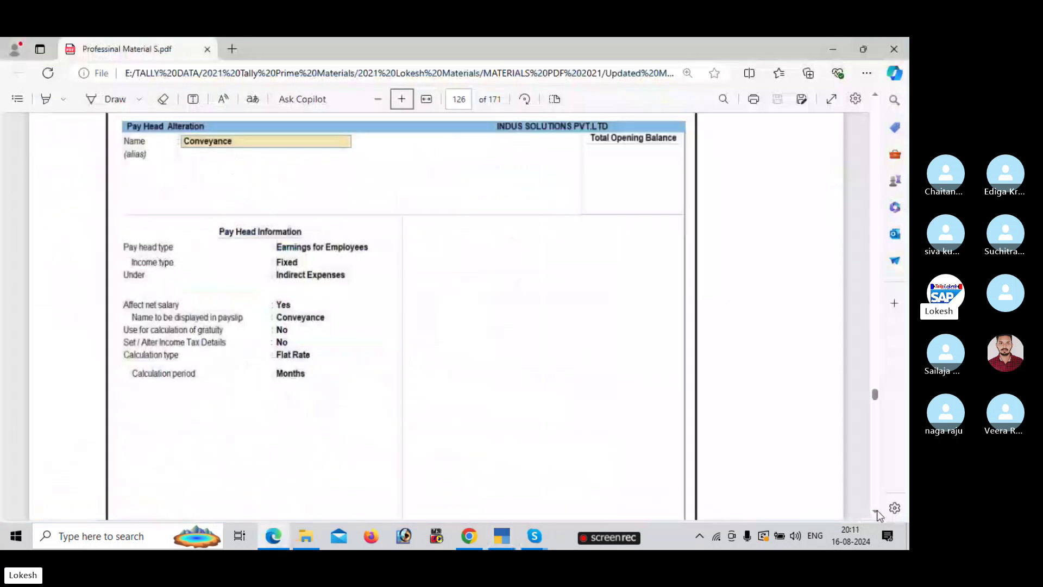
pyautogui.hotkey('alt', 'Tab')
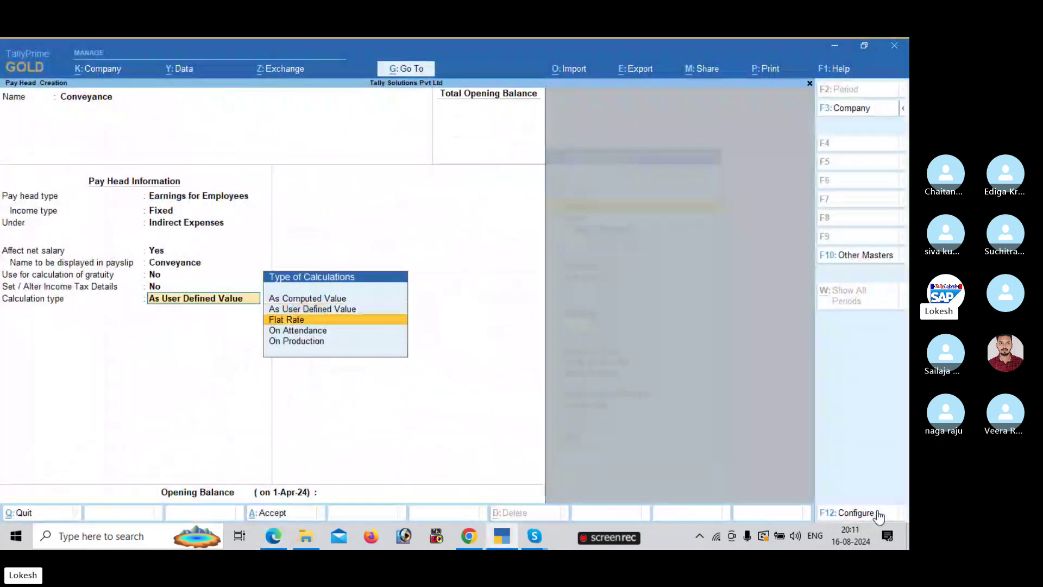
# - Choose a Flat Rate calculation by Months and save the Conveyance pay head
pyautogui.press('Return')
pyautogui.press('Down')
pyautogui.press('Down')
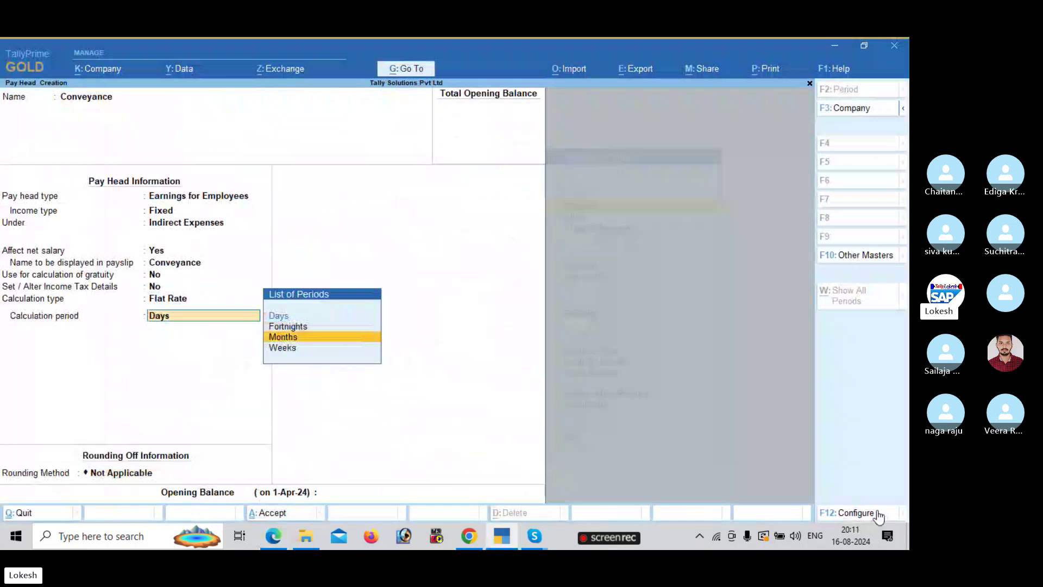
pyautogui.hotkey('alt', 'Tab')
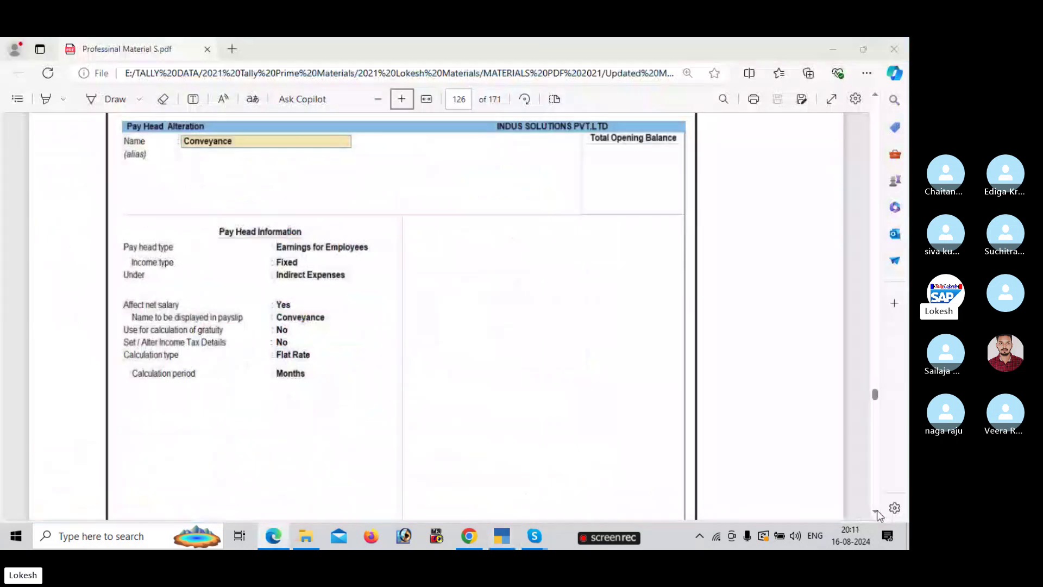
pyautogui.hotkey('alt', 'Tab')
pyautogui.press('Return')
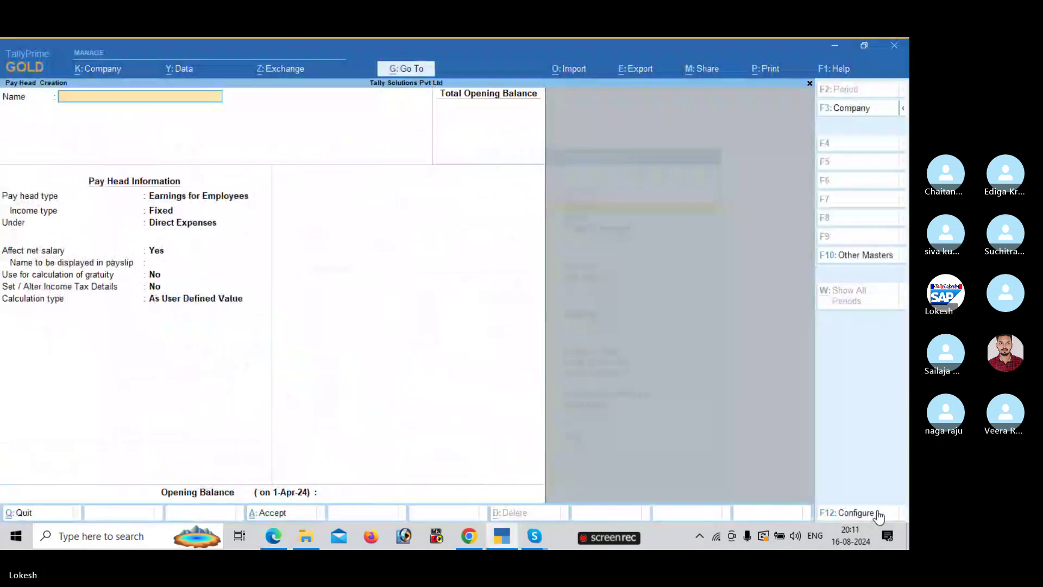
# - Scroll the PDF on to page 127's Overtime Pay steps
pyautogui.hotkey('alt', 'Tab')
pyautogui.scroll(-15, 878, 515)
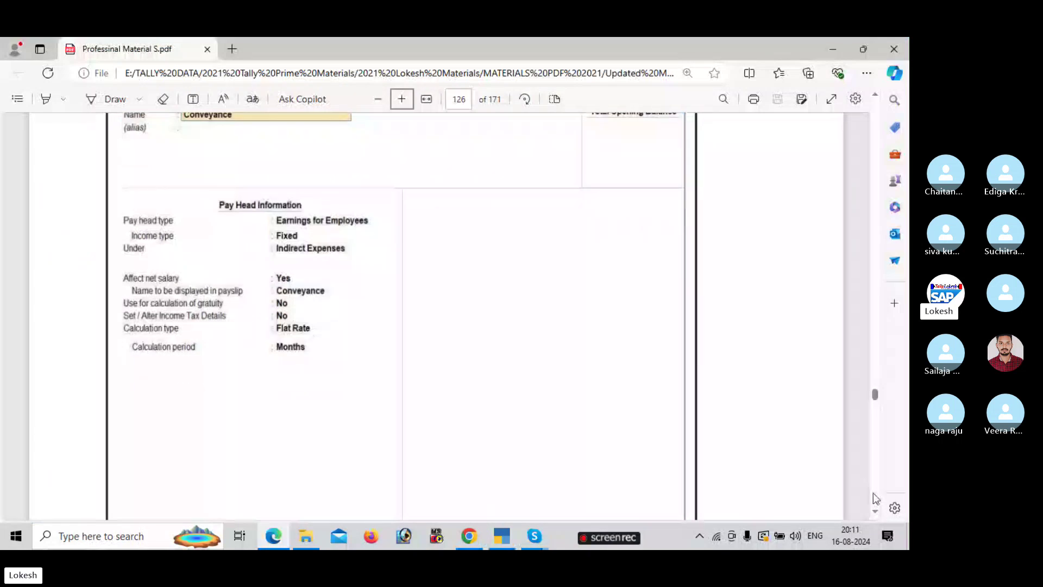
pyautogui.scroll(-5, 876, 515)
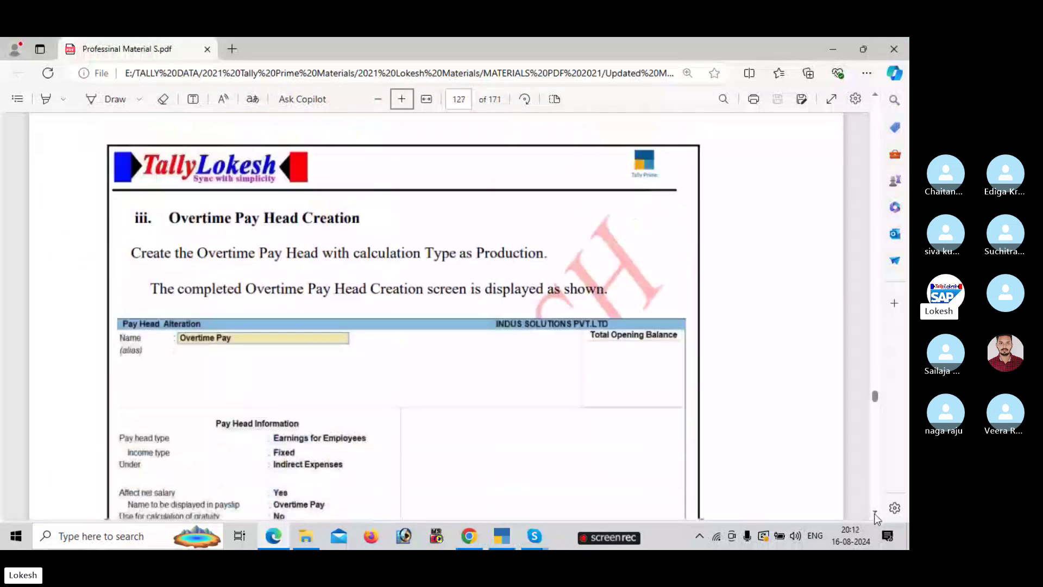
# - Name the new pay head Overtime Pay and place it under Indirect Expenses
pyautogui.hotkey('alt', 'Tab')
pyautogui.write('O')
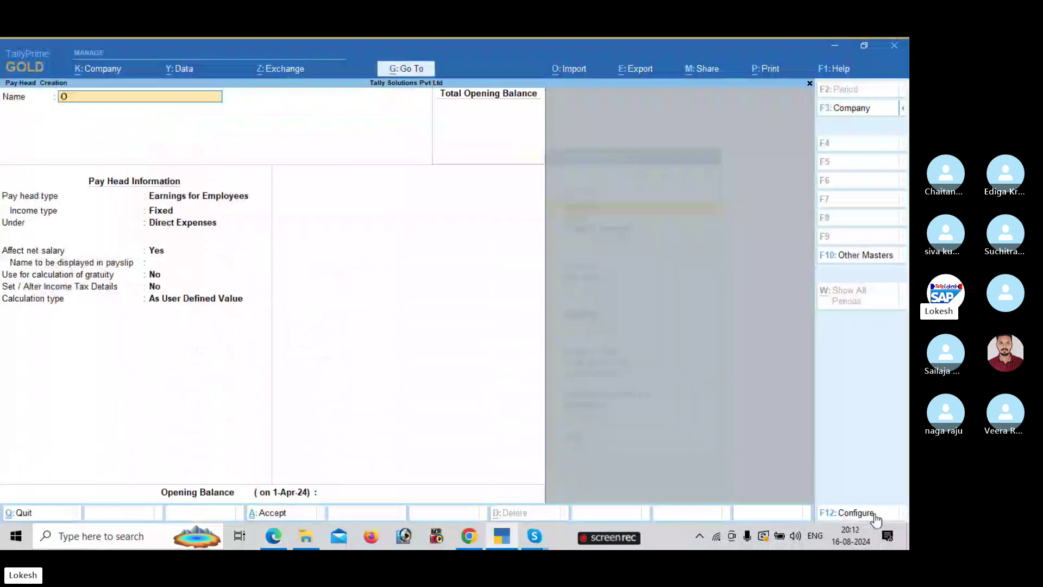
pyautogui.write('vertime P')
pyautogui.press('BackSpace')
pyautogui.press('BackSpace')
pyautogui.press('BackSpace')
pyautogui.press('BackSpace')
pyautogui.write('ime Pay')
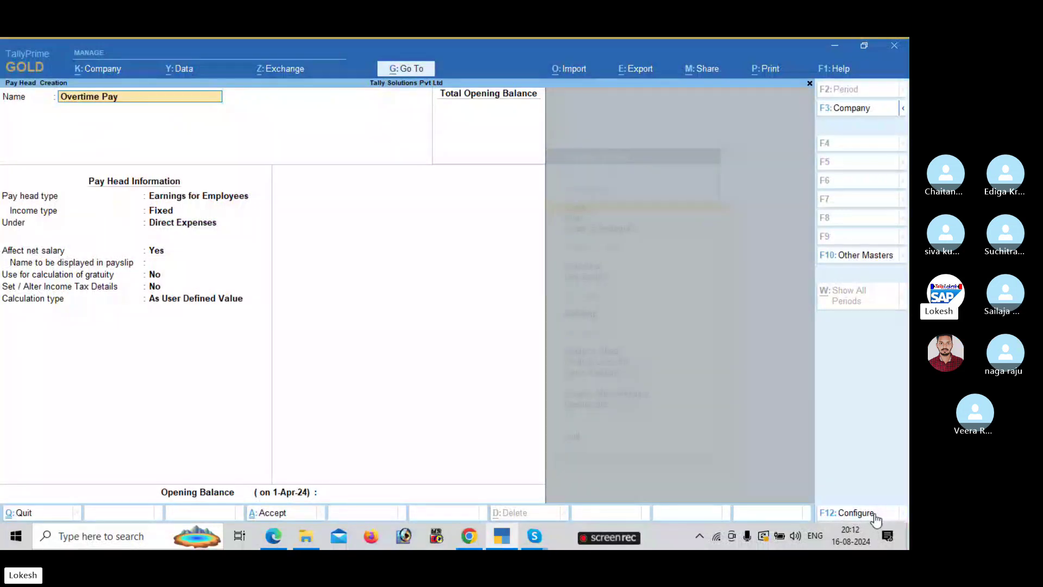
pyautogui.press('Return')
pyautogui.press('Return')
pyautogui.press('Return')
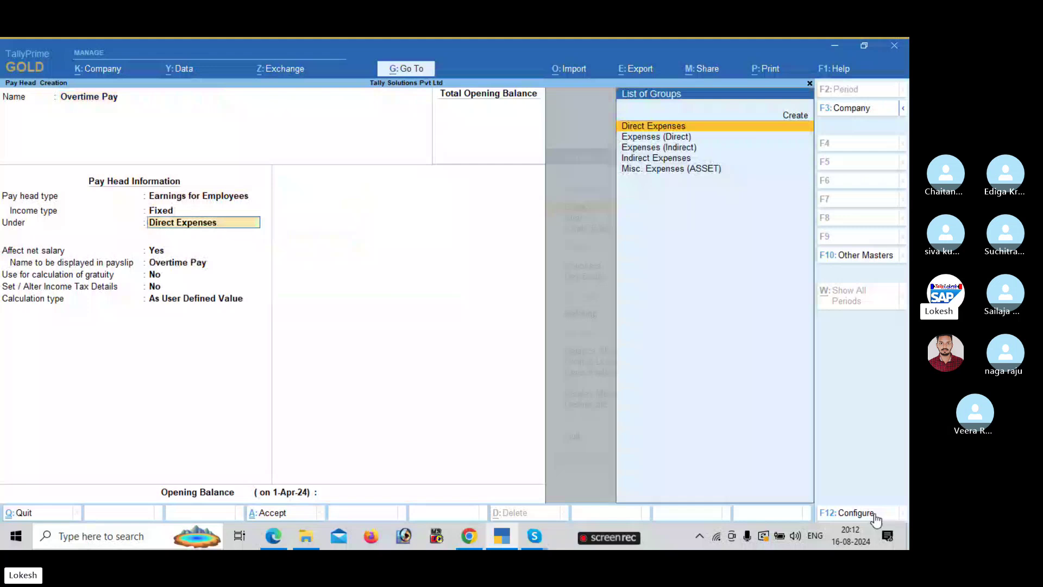
pyautogui.press('Down')
pyautogui.press('Down')
pyautogui.press('Down')
pyautogui.press('Return')
pyautogui.press('Return')
pyautogui.press('Return')
pyautogui.press('Return')
# - Calculate it On Production with Overtime as the production type, and save it
pyautogui.press('Return')
pyautogui.press('Return')
pyautogui.hotkey('alt', 'Tab')
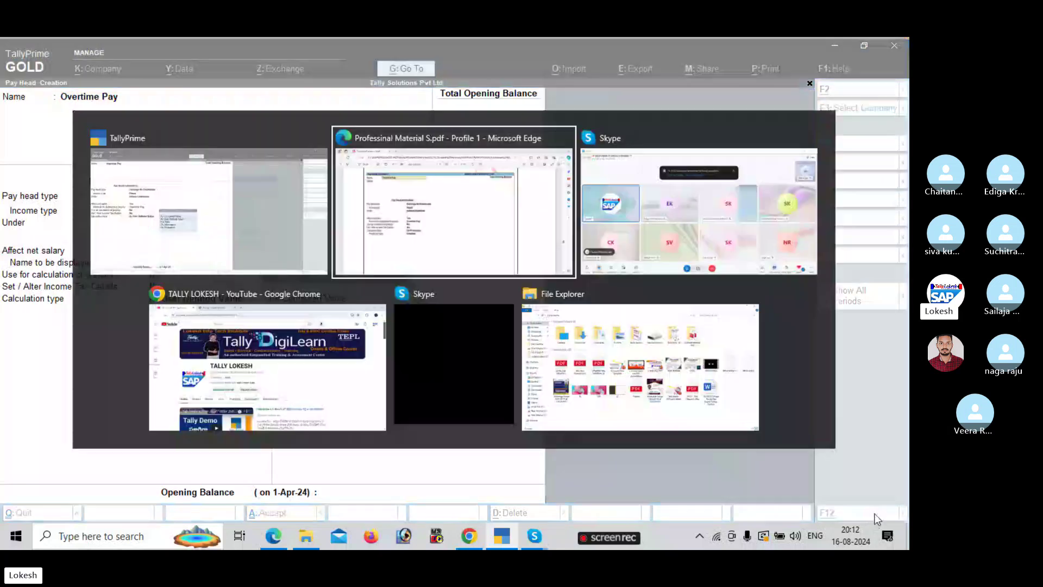
pyautogui.press('Escape')
pyautogui.press('Down')
pyautogui.press('Down')
pyautogui.press('Down')
pyautogui.press('Return')
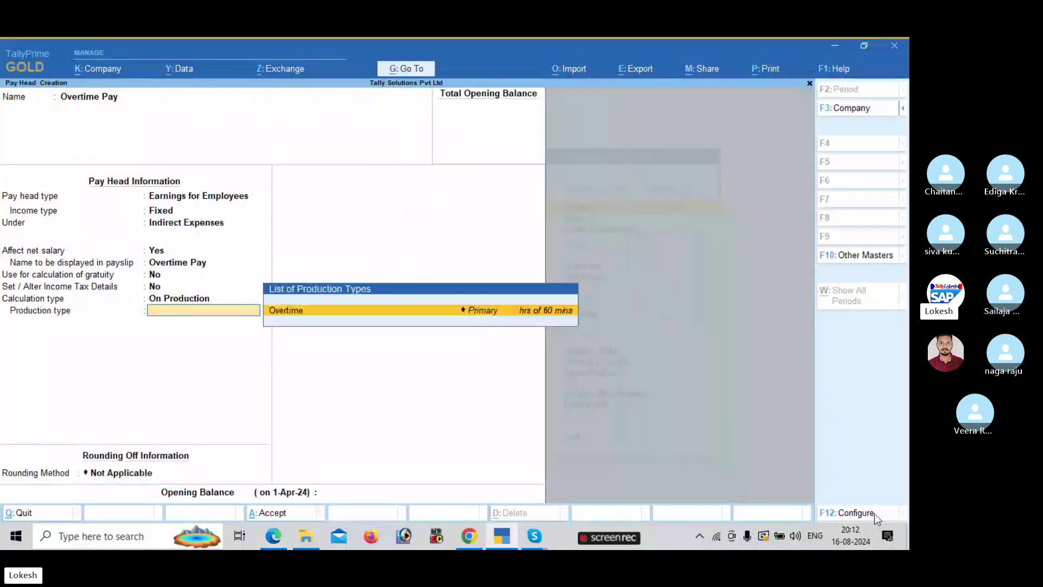
pyautogui.press('Return')
pyautogui.press('Return')
pyautogui.press('Return')
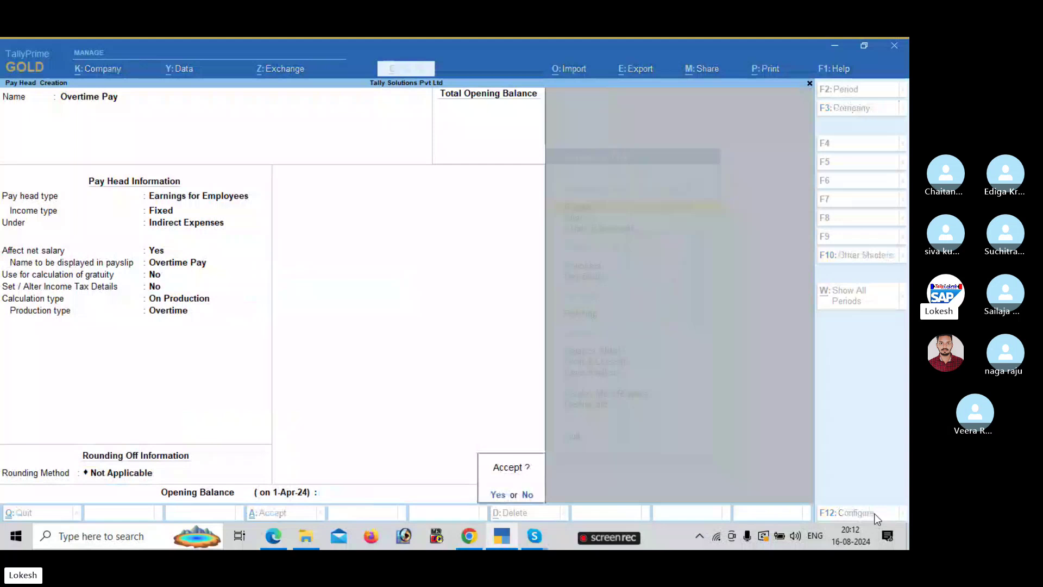
pyautogui.press('Return')
pyautogui.press('alt')
# - Scroll the PDF to page 128's Variable Pay Head Creation instructions, then return to TallyPrime
pyautogui.hotkey('alt', 'Tab')
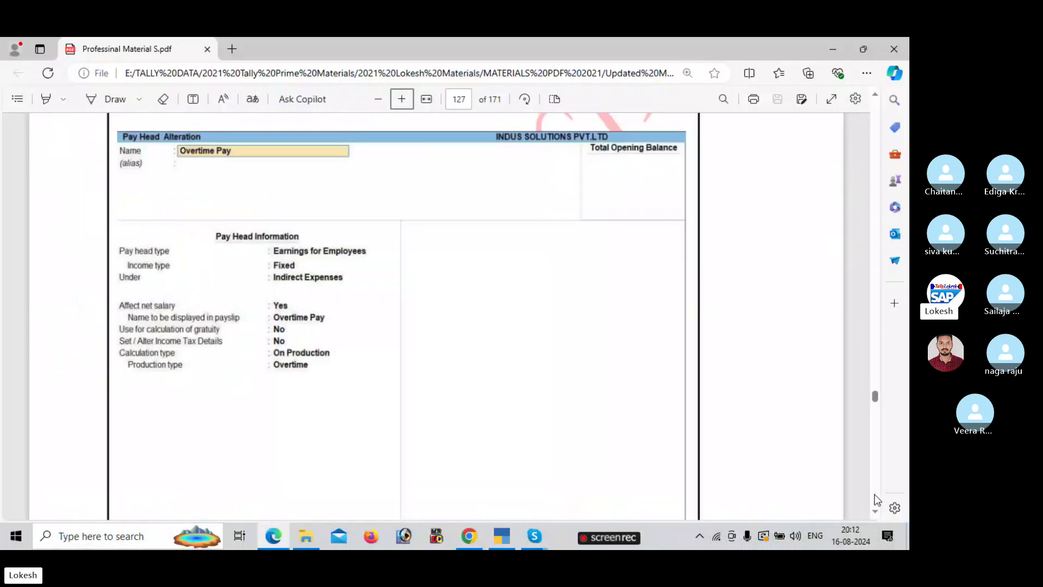
pyautogui.scroll(-10, 875, 501)
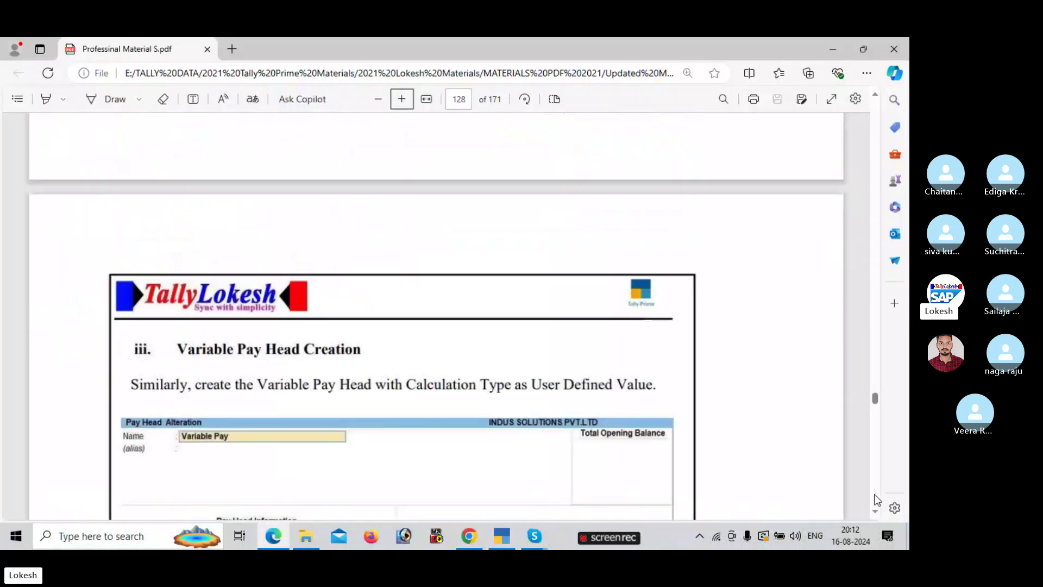
pyautogui.scroll(-4, 877, 499)
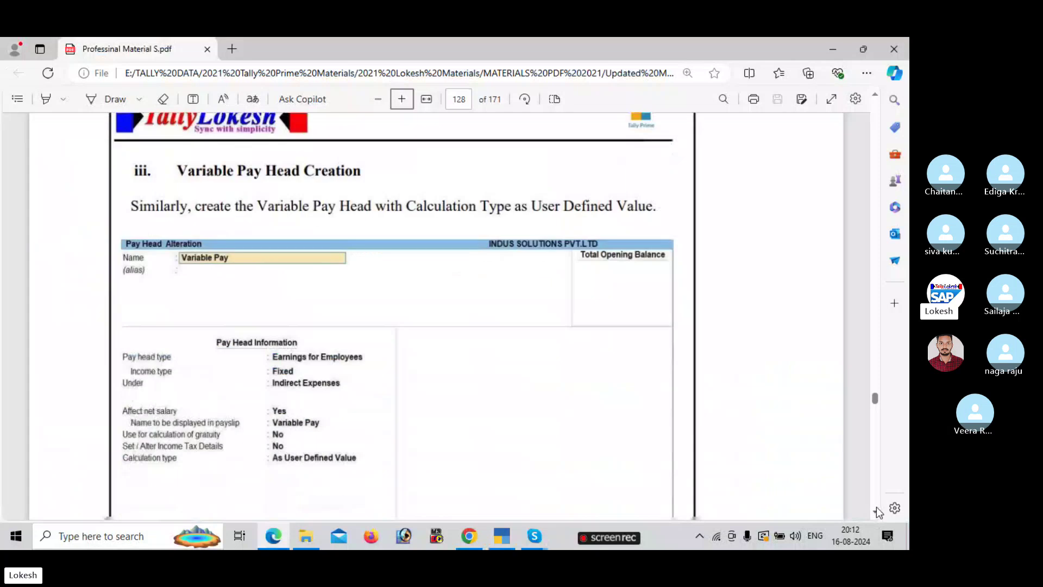
pyautogui.scroll(-3, 876, 507)
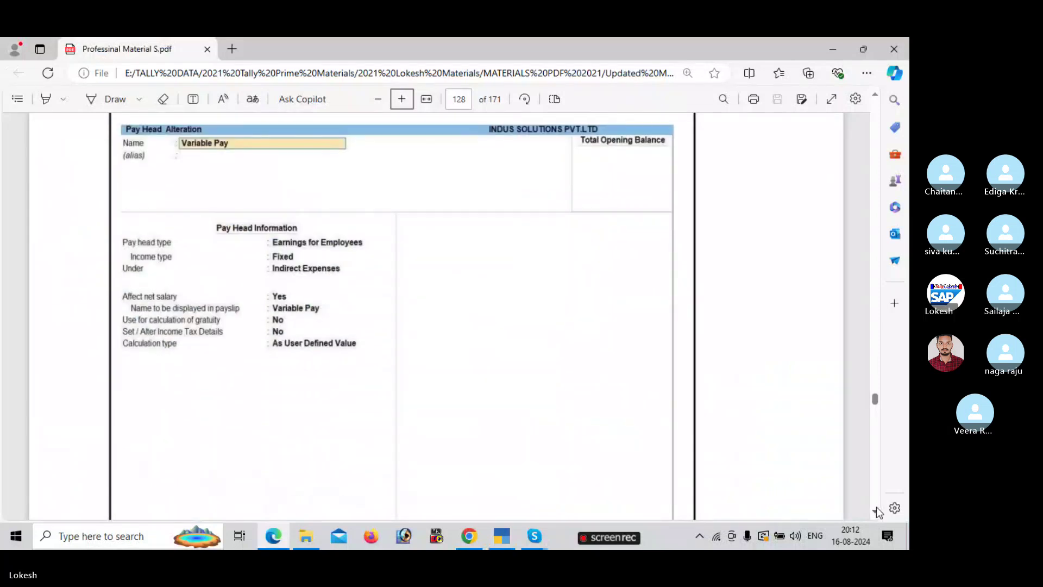
pyautogui.hotkey('alt', 'Tab')
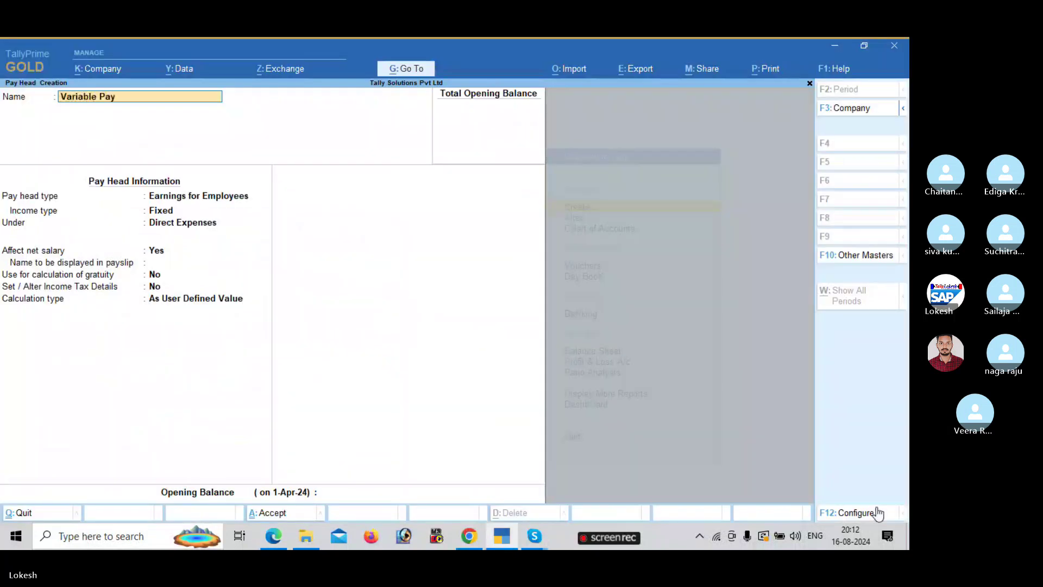
# - Put Variable Pay under Indirect Expenses, keep As User Defined Value, and save it
pyautogui.press('Return')
pyautogui.press('Return')
pyautogui.press('Return')
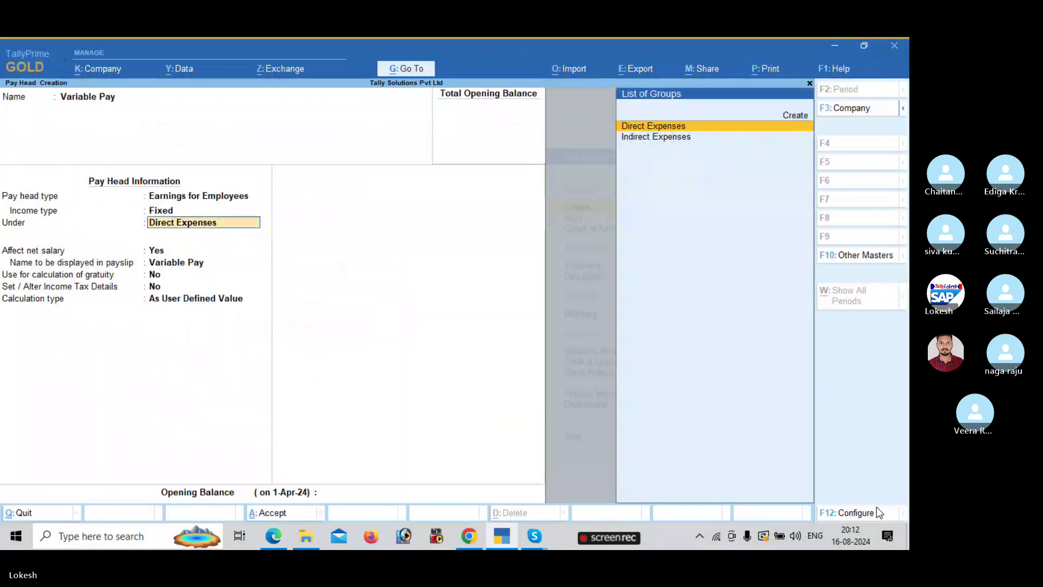
pyautogui.press('Down')
pyautogui.press('Return')
pyautogui.press('Return')
pyautogui.press('Return')
pyautogui.press('Return')
pyautogui.press('Return')
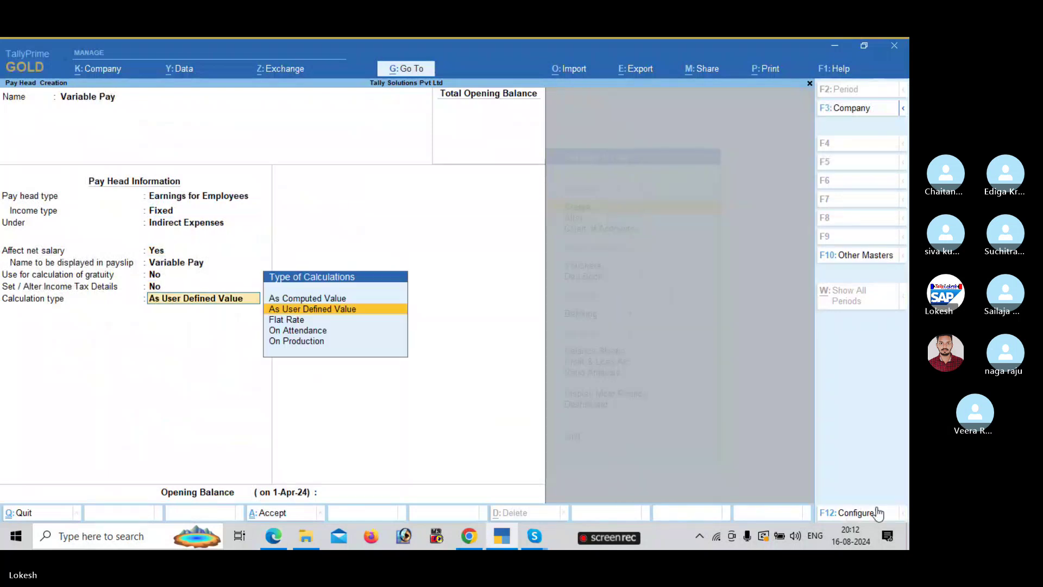
pyautogui.hotkey('alt', 'Tab')
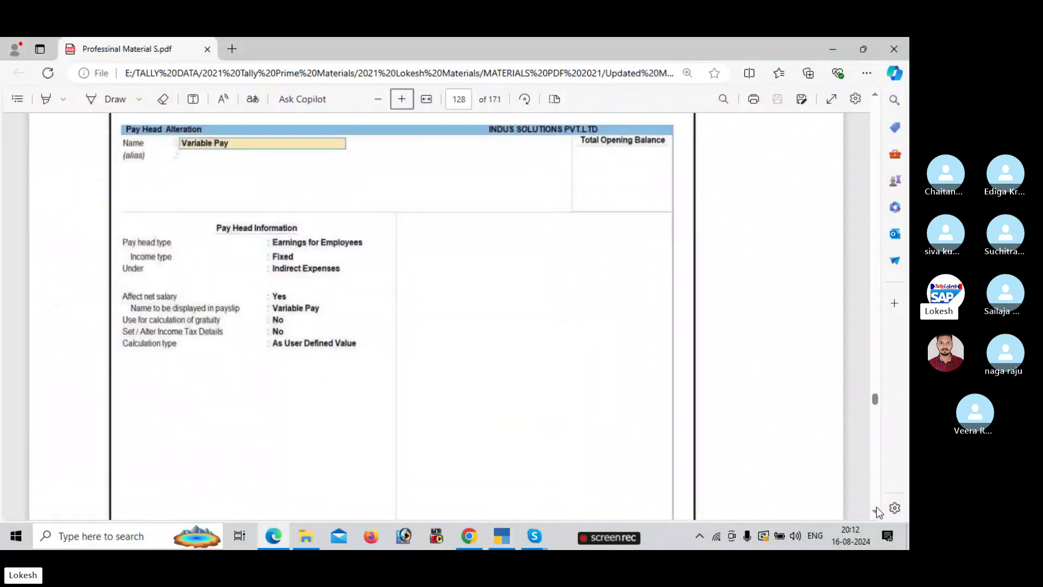
pyautogui.hotkey('alt', 'Tab')
pyautogui.press('Return')
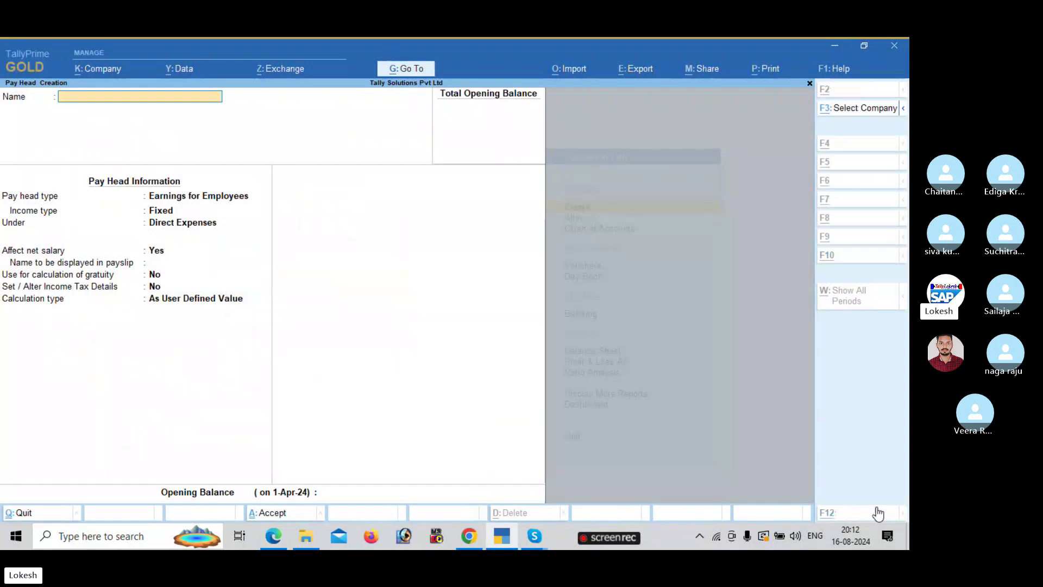
pyautogui.hotkey('alt', 'Tab')
# - Scroll the PDF to page 131's Employee PF Contribution @ 12% screen, then return to TallyPrime
pyautogui.scroll(-15, 876, 507)
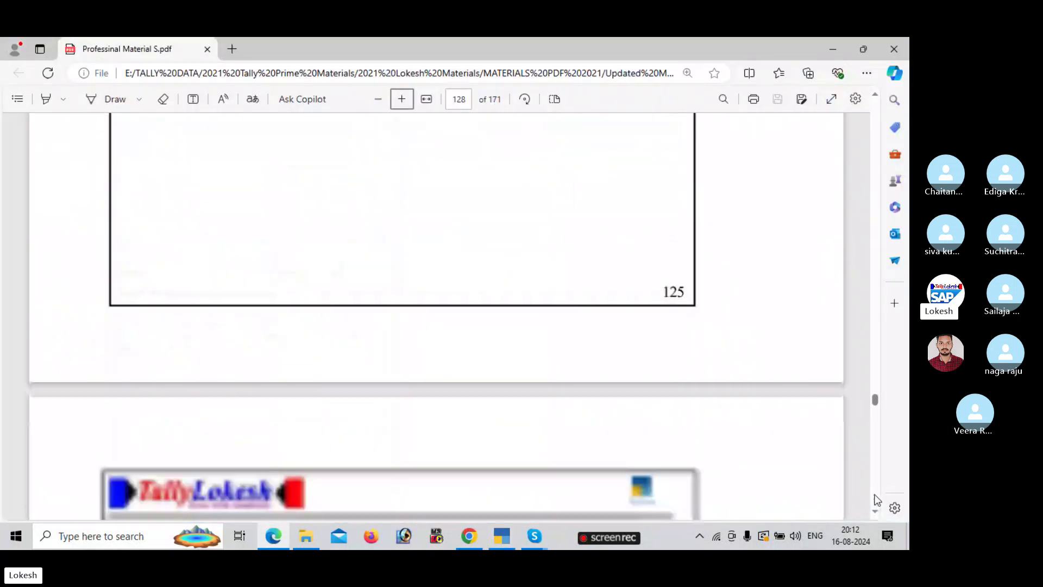
pyautogui.scroll(-10, 878, 499)
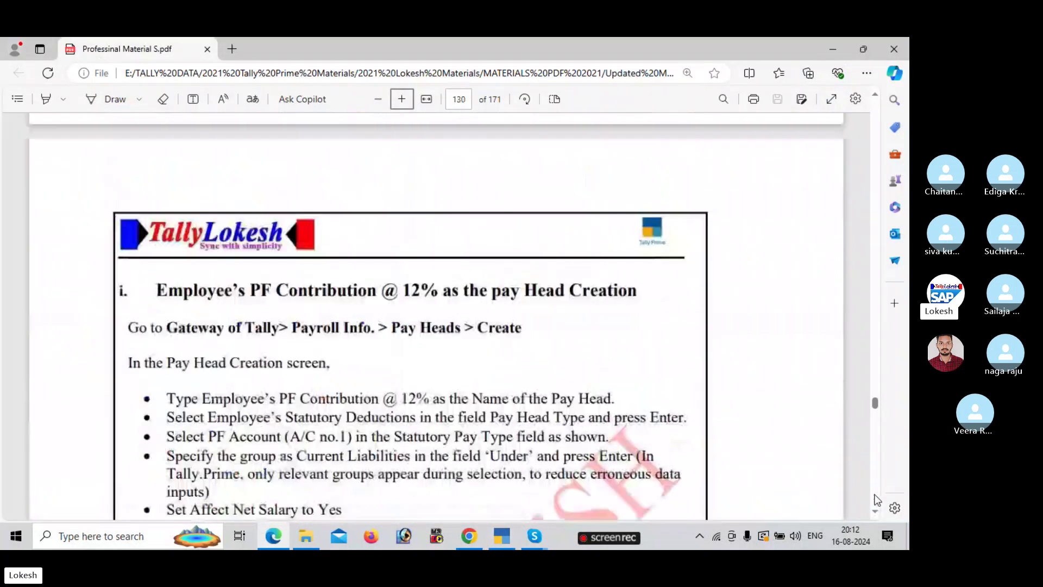
pyautogui.scroll(-6, 877, 500)
pyautogui.scroll(-8, 877, 497)
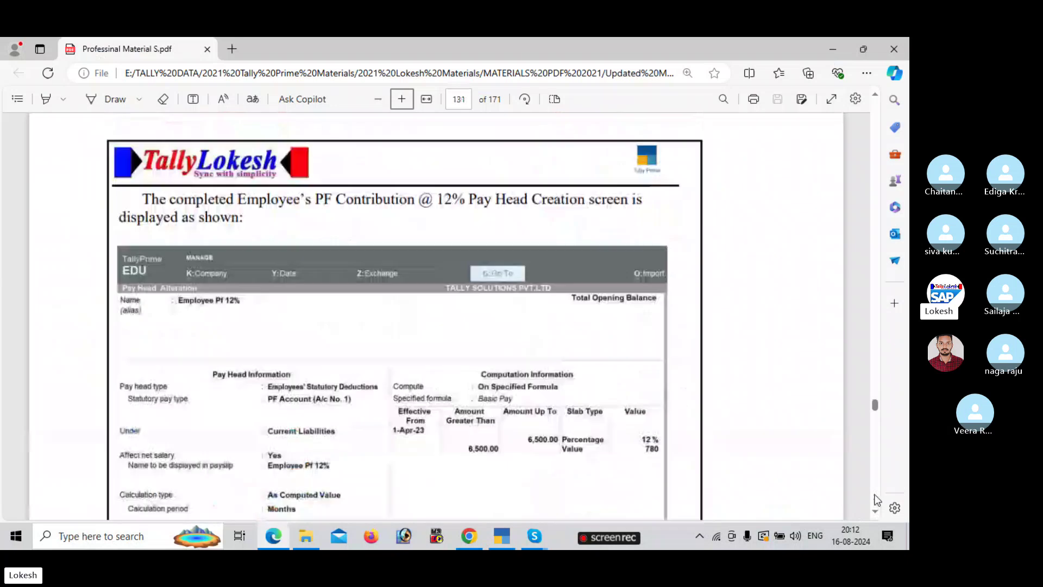
pyautogui.hotkey('alt', 'Tab')
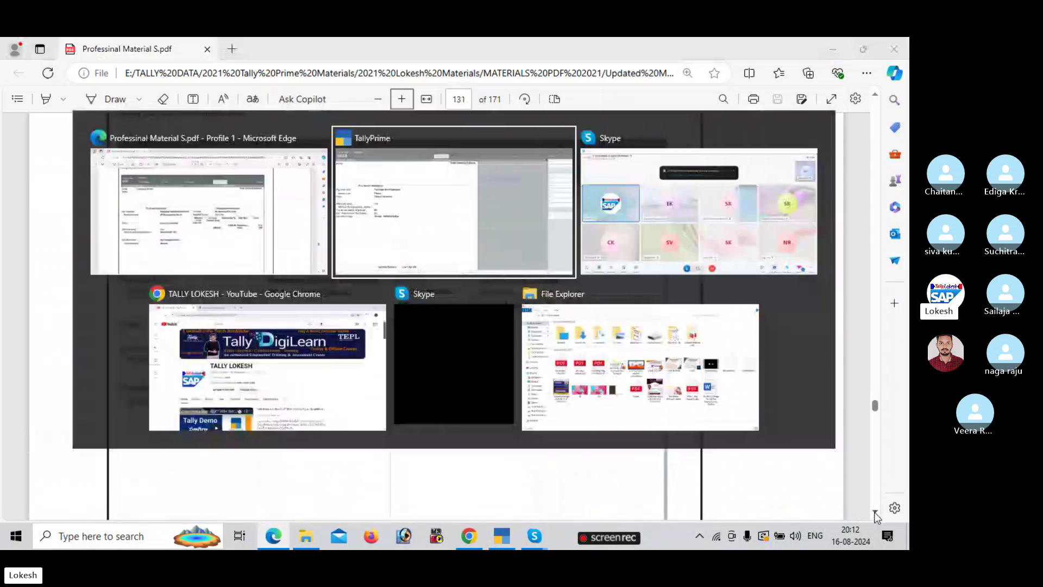
# - Name it Employee Pf @ 12%, an Employees' Statutory Deductions PF Account head under Current Liabilities
pyautogui.write('EM')
pyautogui.press('BackSpace')
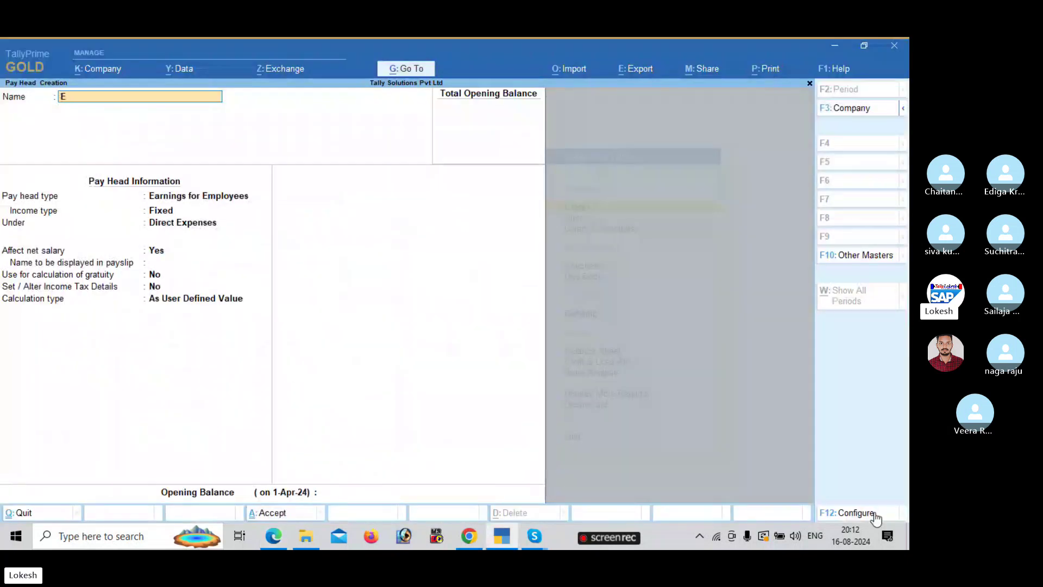
pyautogui.write('mploye')
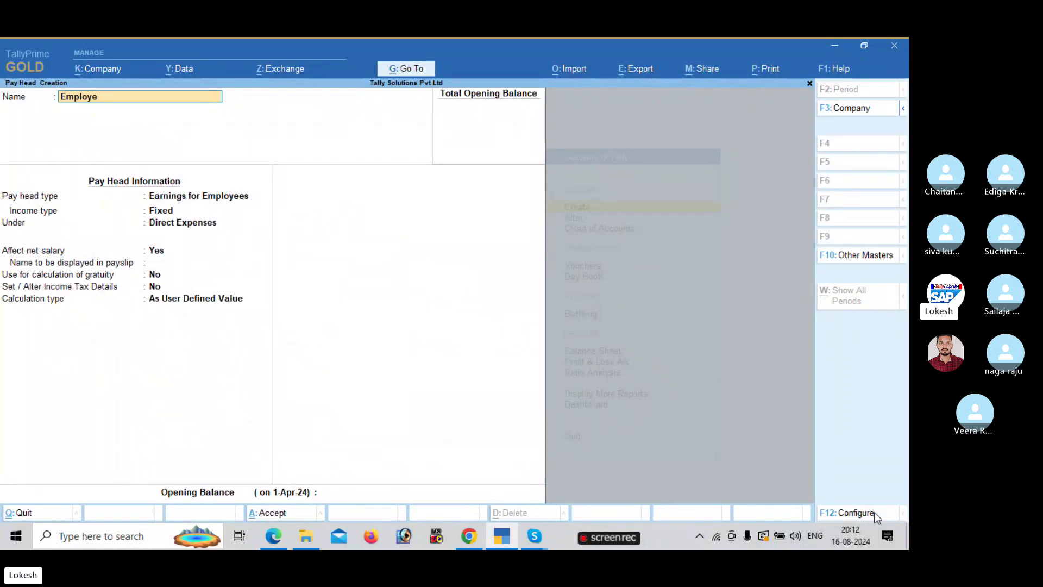
pyautogui.write('e Pf @ 12%')
pyautogui.press('Return')
pyautogui.press('Down')
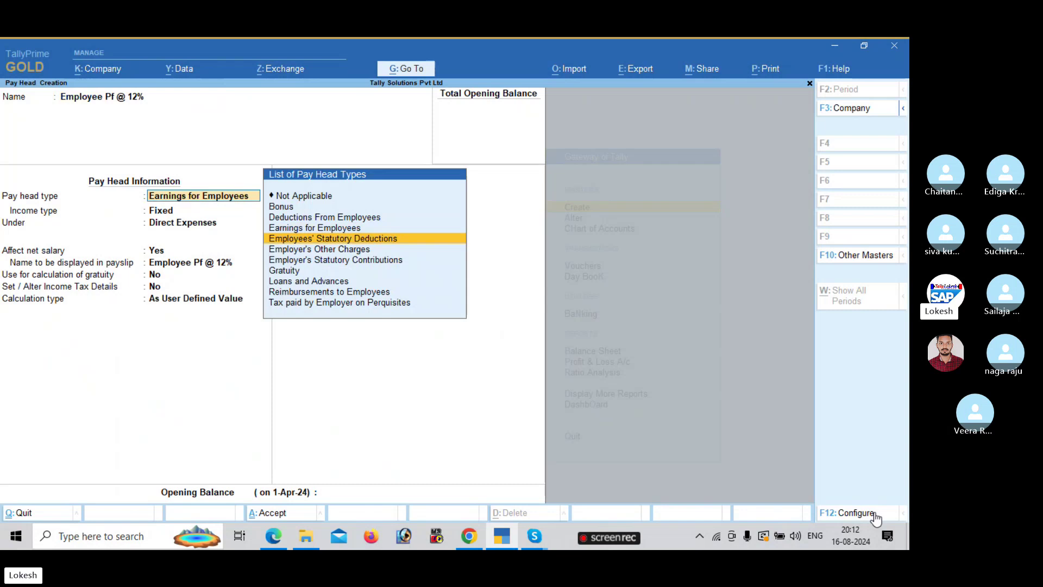
pyautogui.press('Return')
pyautogui.press('Down')
pyautogui.press('Down')
pyautogui.press('Down')
pyautogui.press('Down')
pyautogui.press('Return')
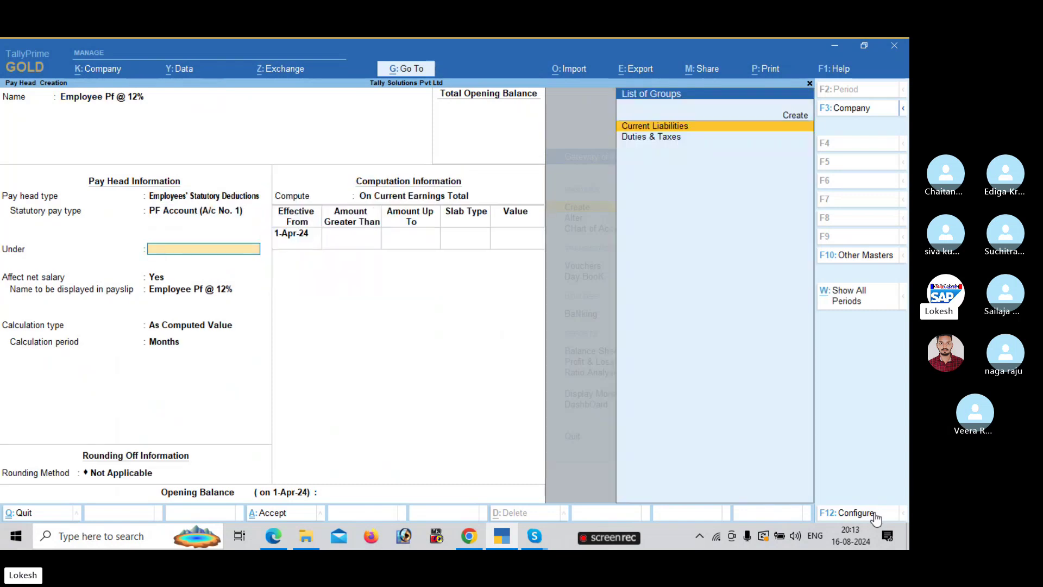
pyautogui.press('Return')
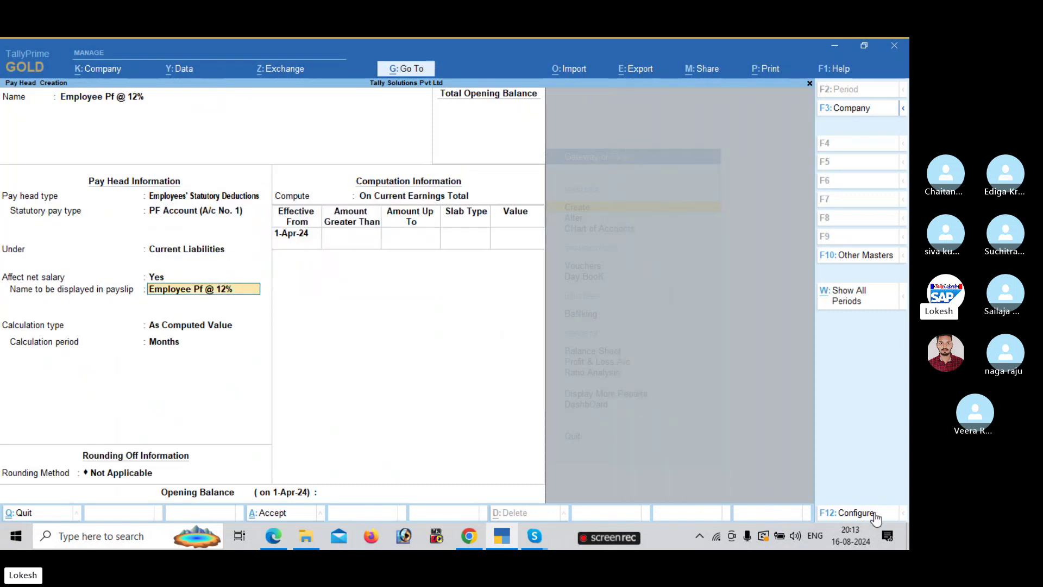
pyautogui.press('Return')
pyautogui.press('Return')
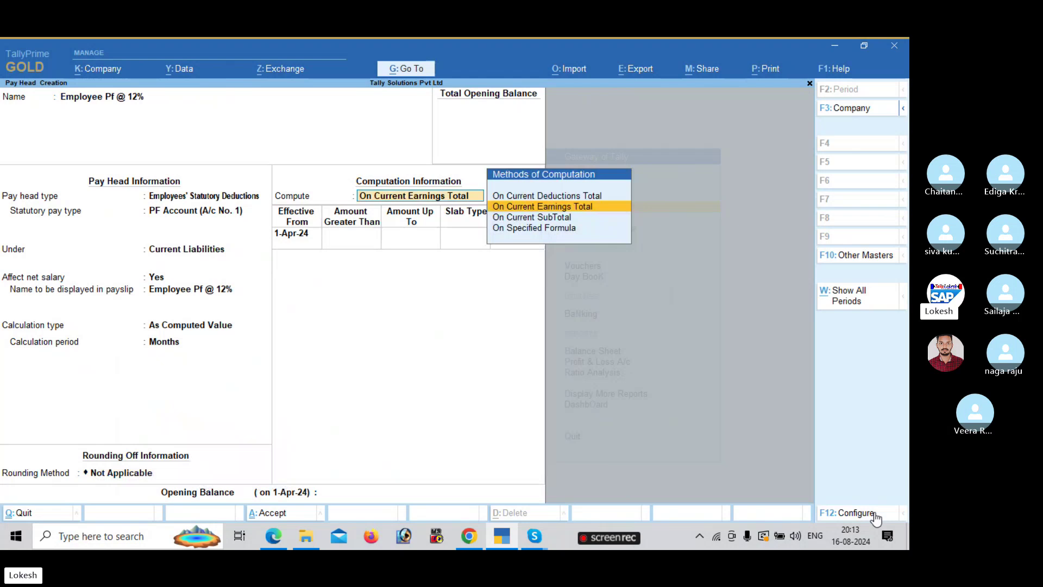
# - Set the computation method to On Specified Formula based on Basic Pay
pyautogui.press('ctrl')
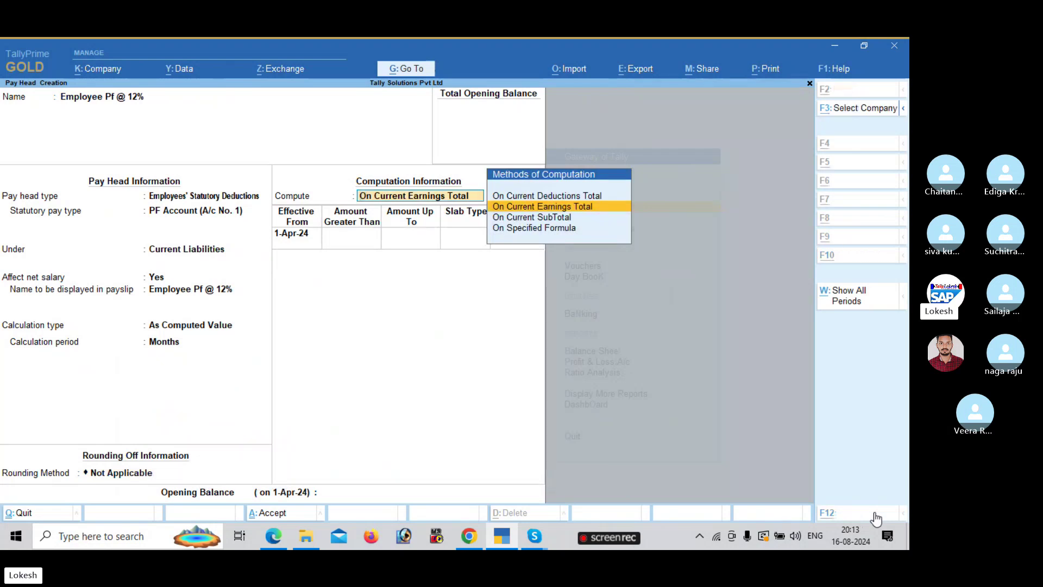
pyautogui.hotkey('alt', 'Tab')
pyautogui.hotkey('alt', 'Tab')
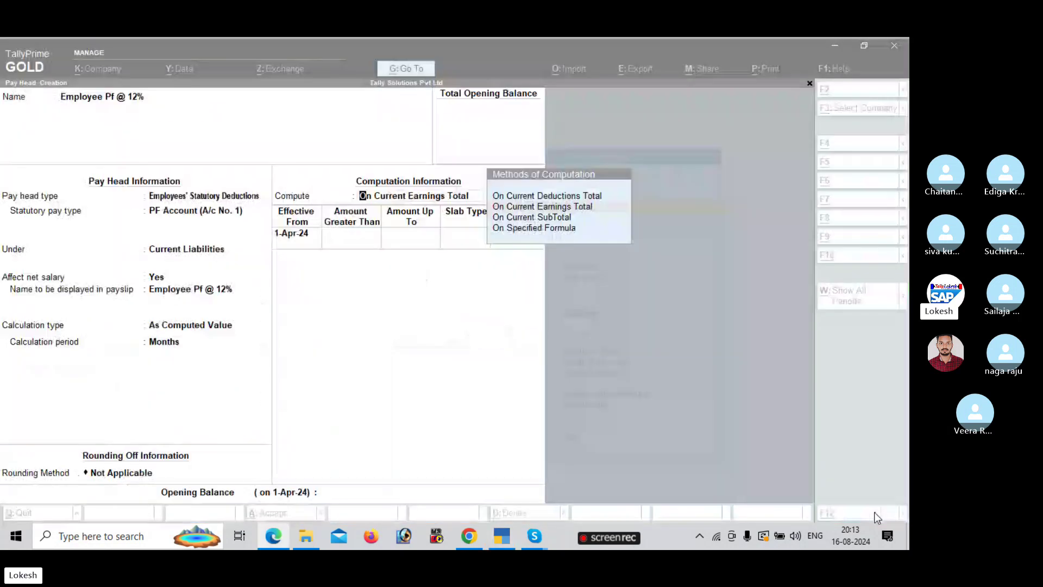
pyautogui.press('Down')
pyautogui.press('Down')
pyautogui.press('Return')
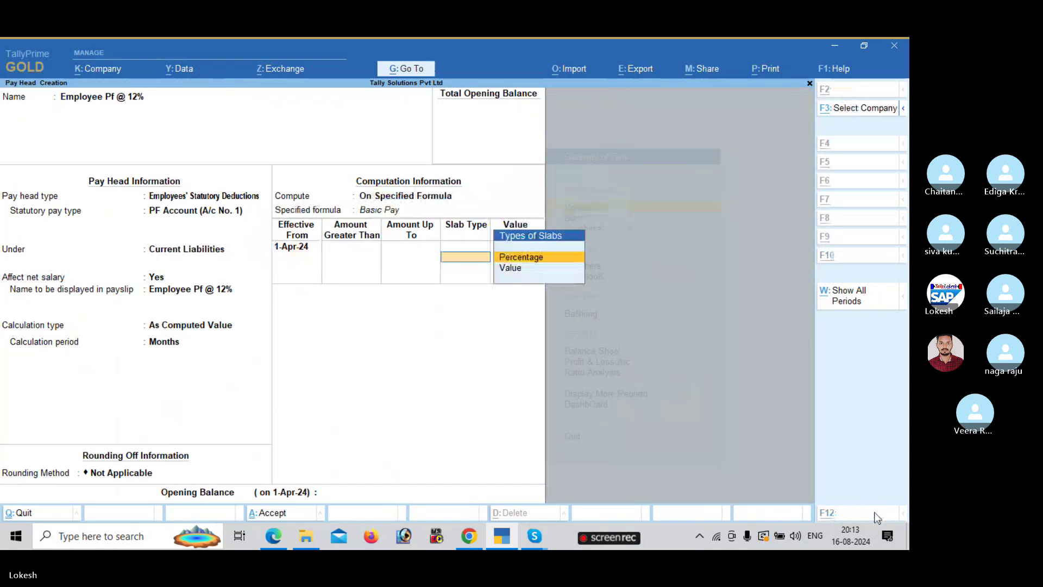
pyautogui.hotkey('alt', 'Tab')
pyautogui.hotkey('alt', 'Tab')
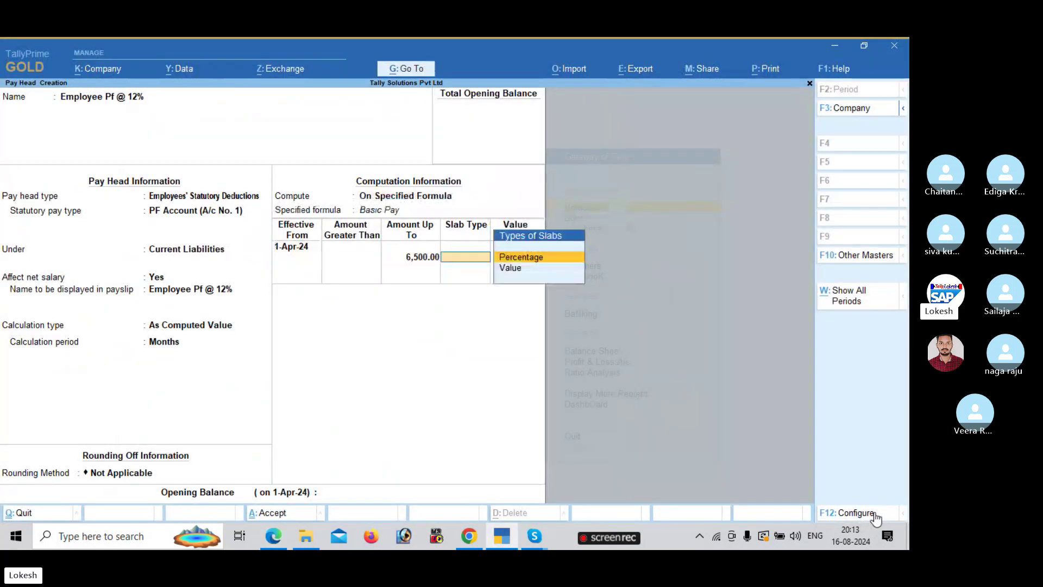
pyautogui.press('alt')
# - Add slabs of 12% up to 6,500 and a fixed 780 above, then save
pyautogui.press('Return')
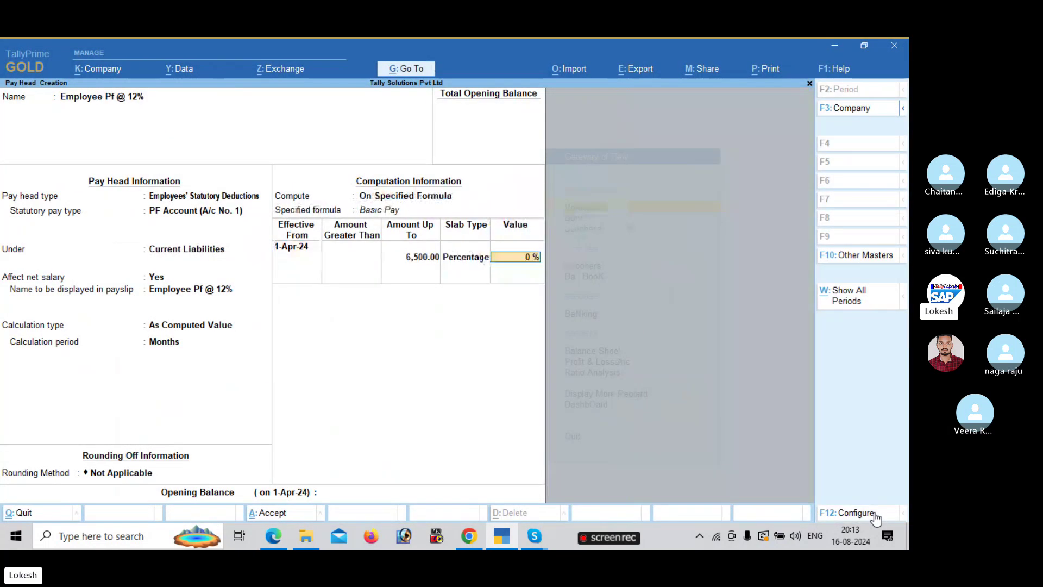
pyautogui.write('12')
pyautogui.press('Return')
pyautogui.press('Return')
pyautogui.press('Down')
pyautogui.press('Return')
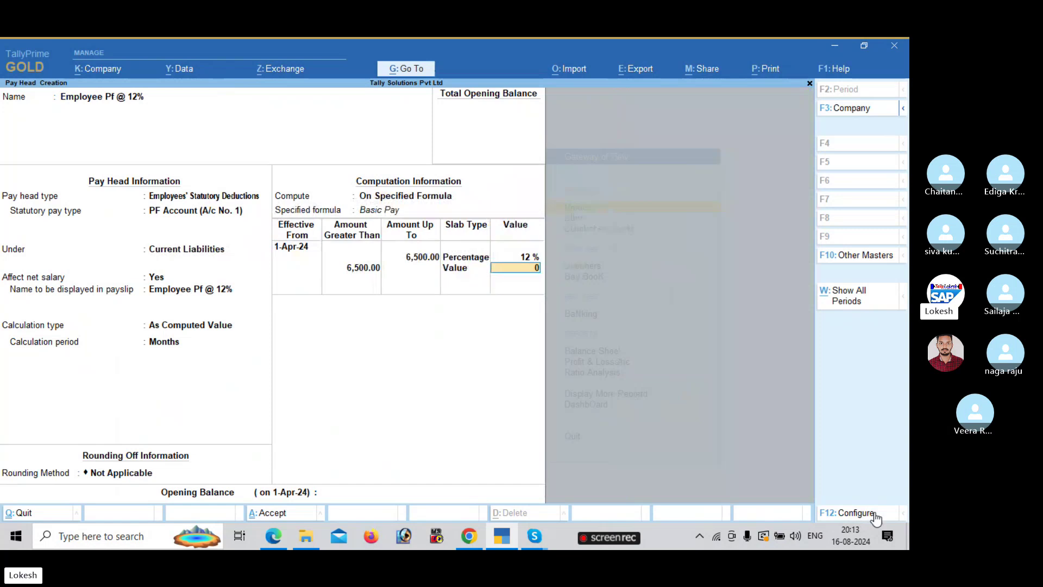
pyautogui.hotkey('alt', 'Tab')
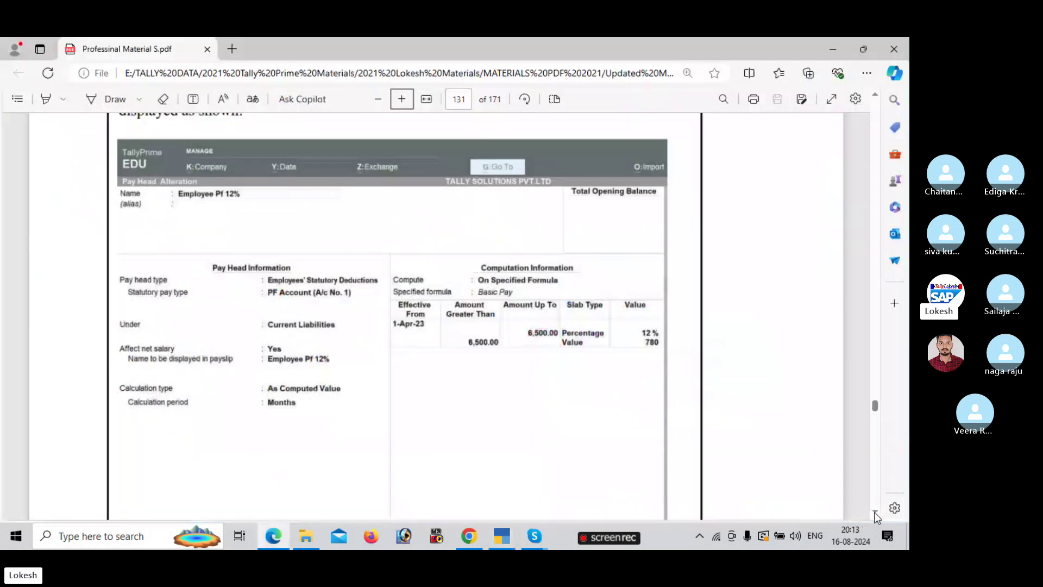
pyautogui.hotkey('alt', 'Tab')
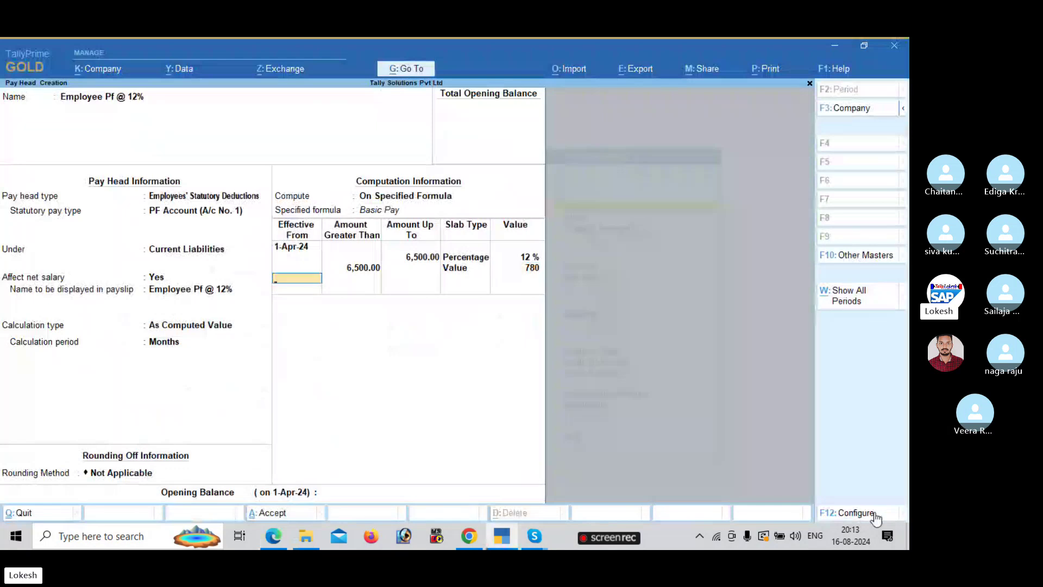
pyautogui.press('Return')
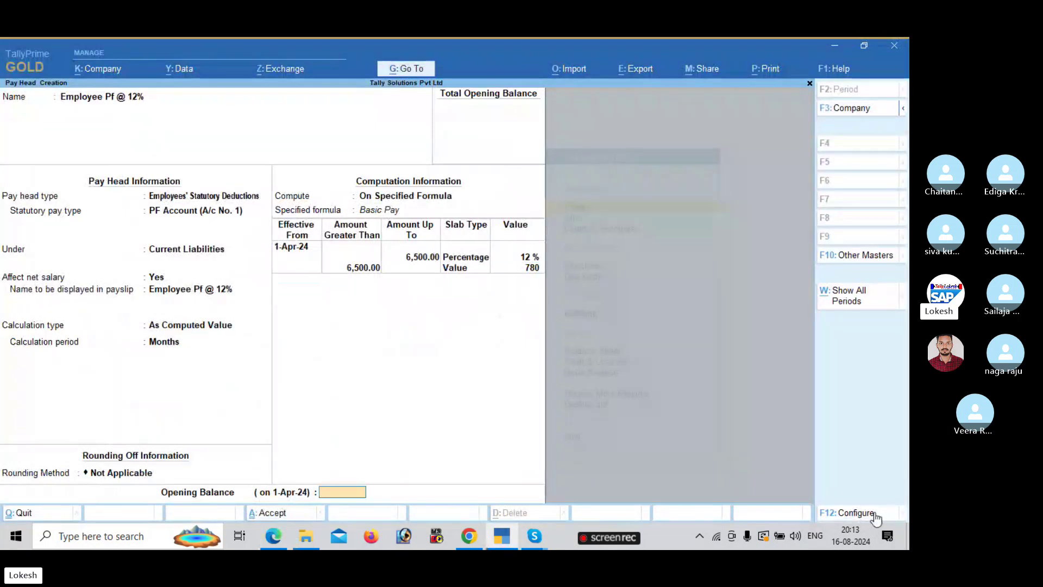
pyautogui.press('Return')
pyautogui.press('Return')
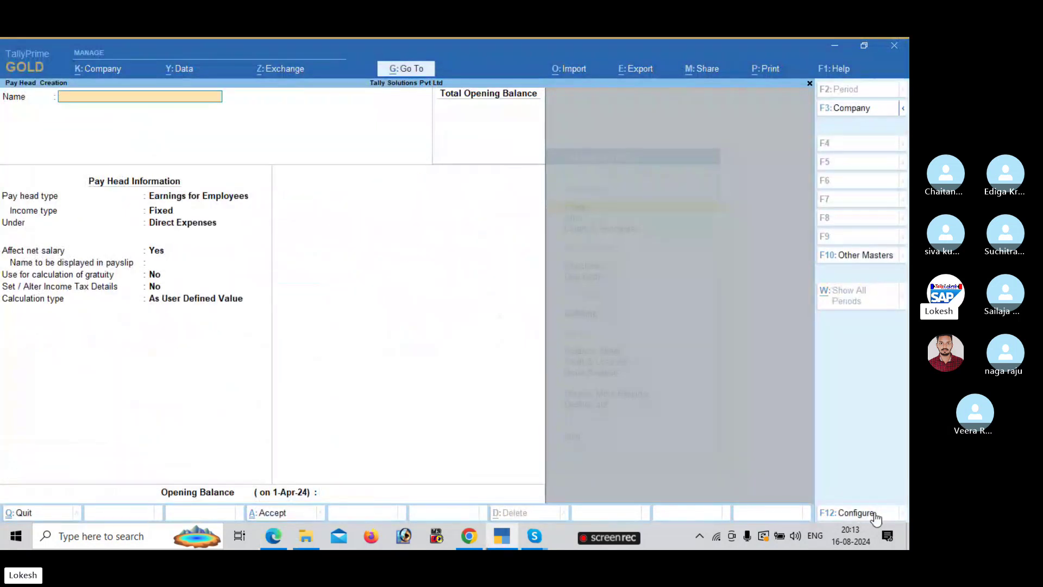
# - Review the PDF's page 132 sample of the ESI Employee's Contribution pay head at 1.75%
pyautogui.hotkey('alt', 'Tab')
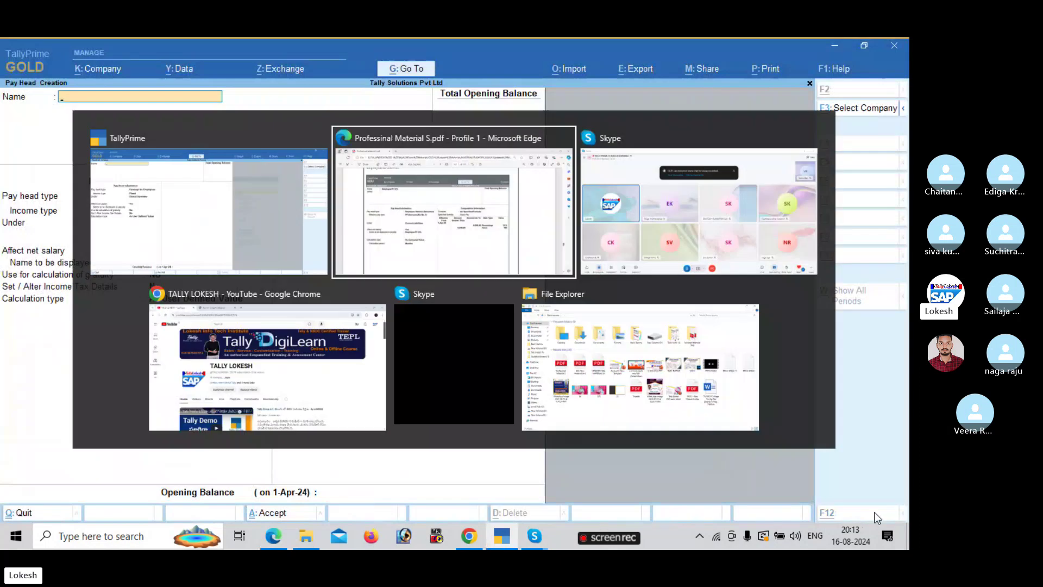
pyautogui.scroll(-2, 874, 506)
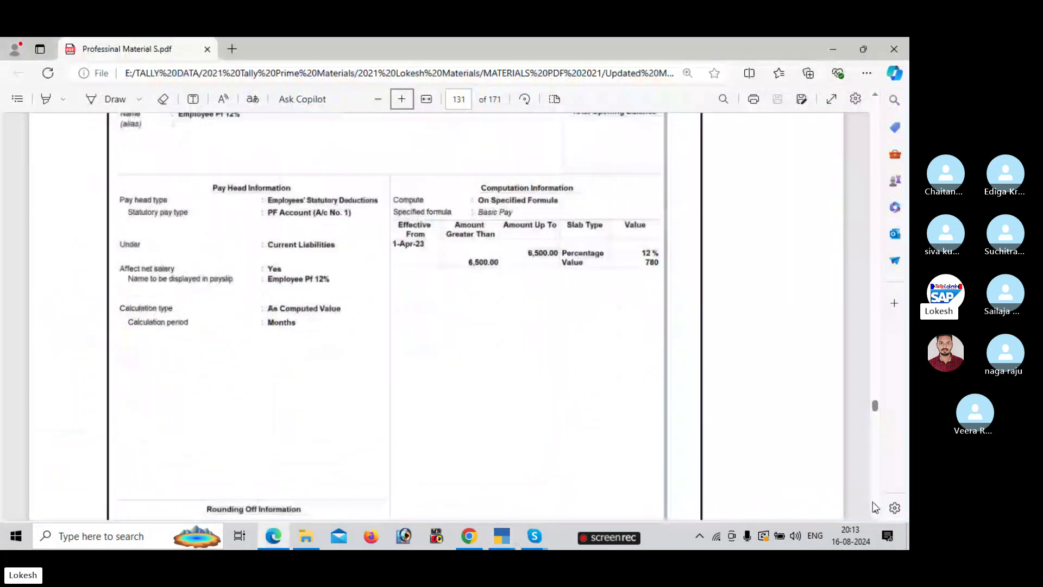
pyautogui.scroll(-7, 877, 502)
pyautogui.scroll(-7, 877, 502)
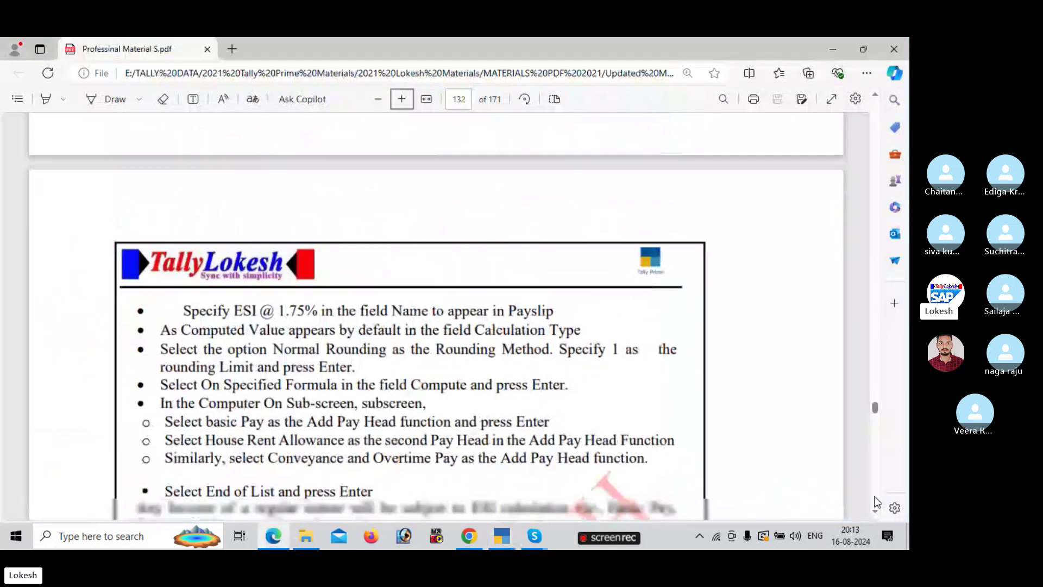
pyautogui.scroll(-15, 878, 502)
pyautogui.scroll(2, 873, 95)
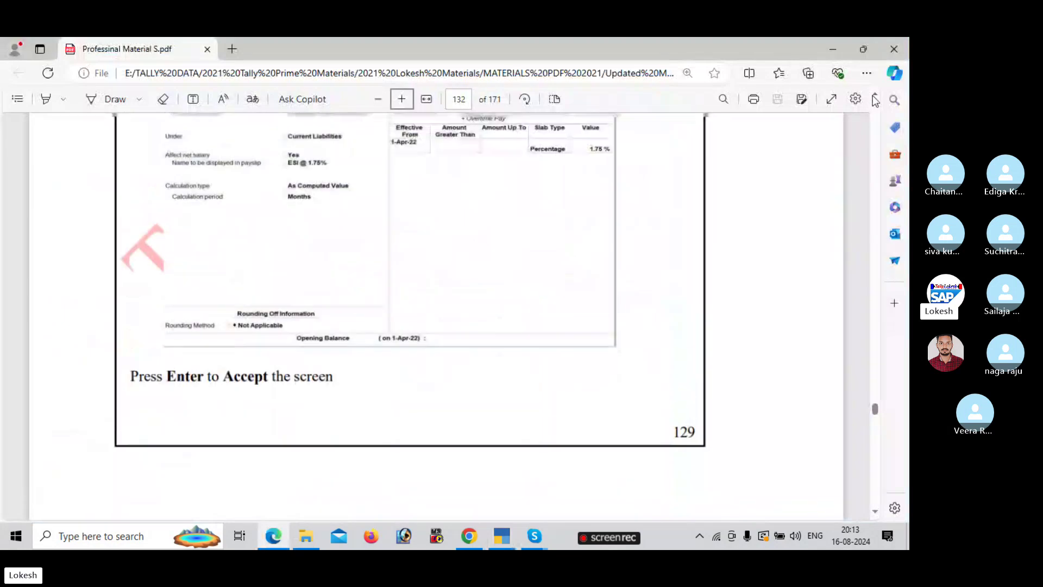
pyautogui.scroll(2, 875, 101)
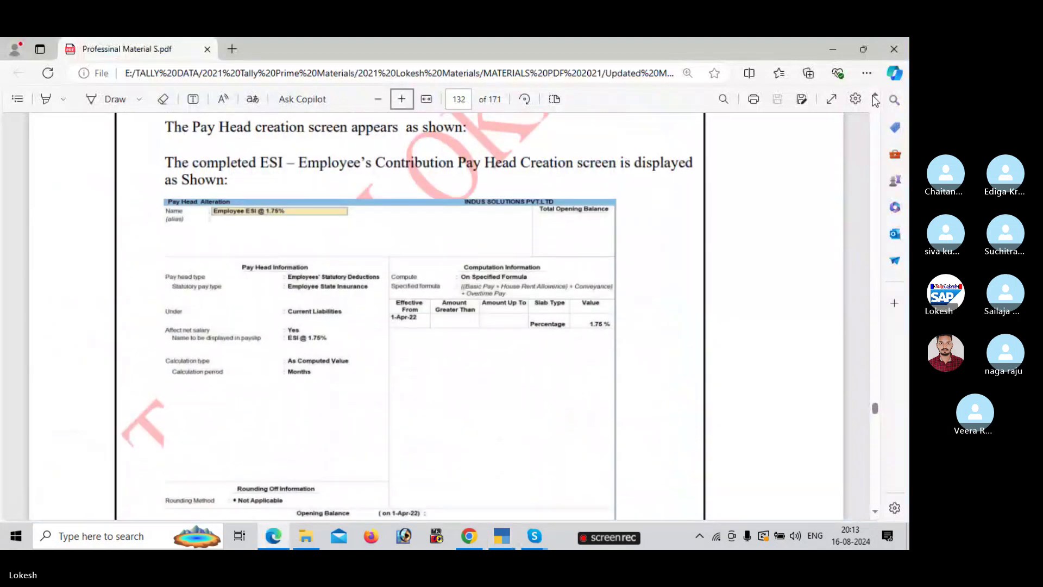
pyautogui.hotkey('alt', 'Tab')
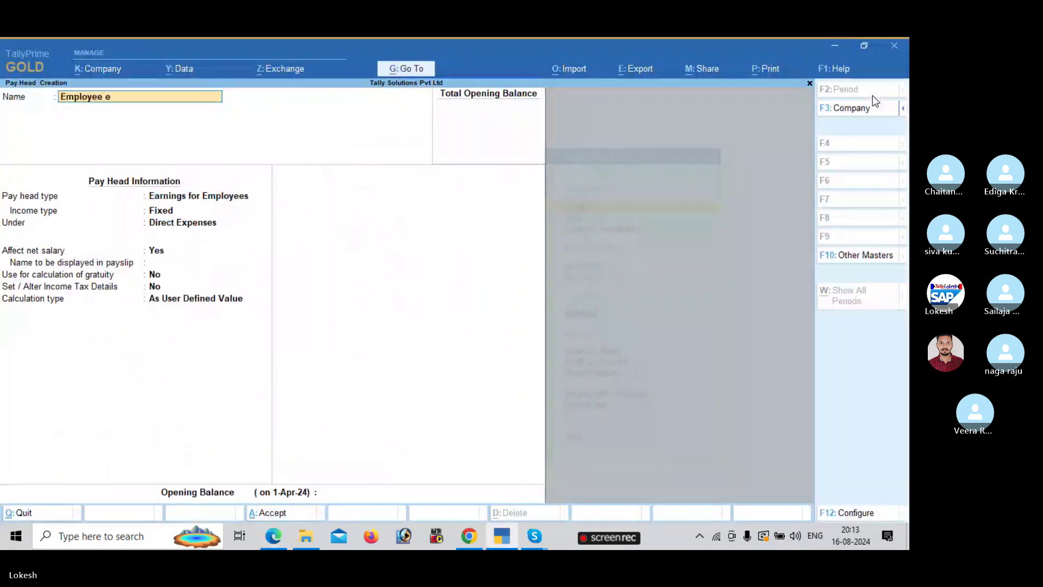
# - Name the pay head 'Employee Esi @ 1.75%' as an Employee State Insurance statutory deduction
pyautogui.write('si @')
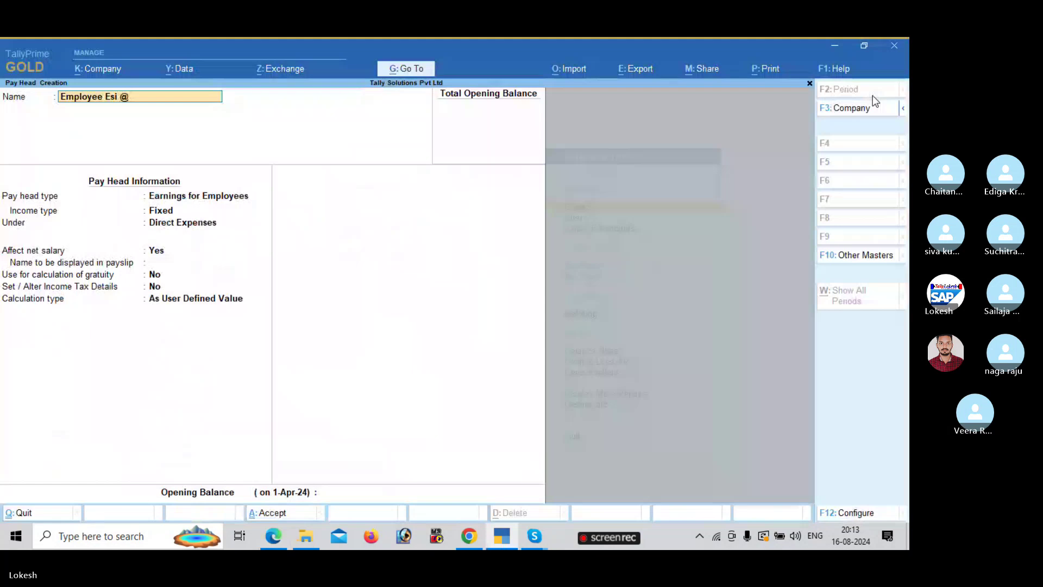
pyautogui.write('  1.')
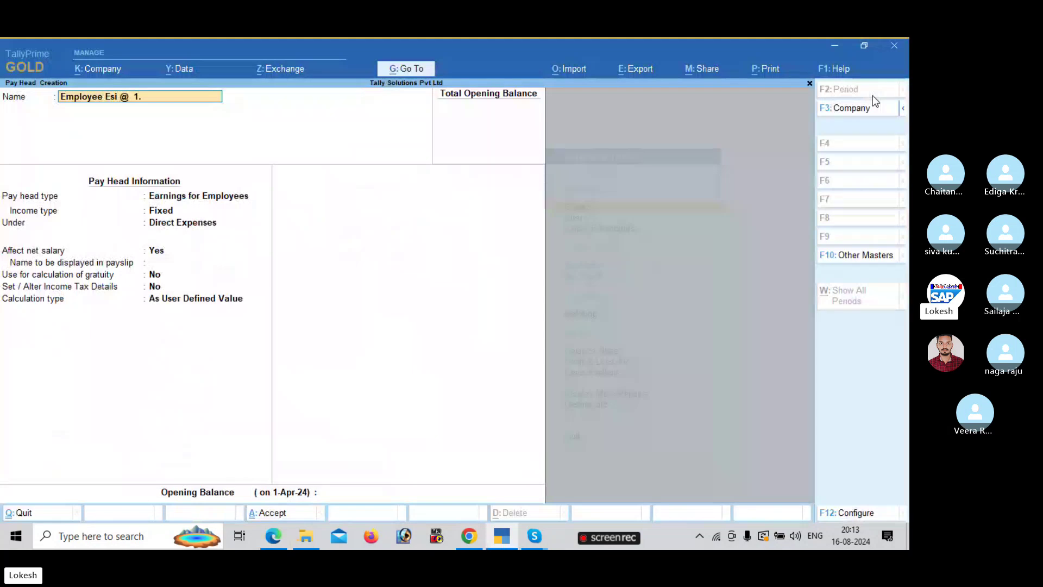
pyautogui.hotkey('alt', 'Tab')
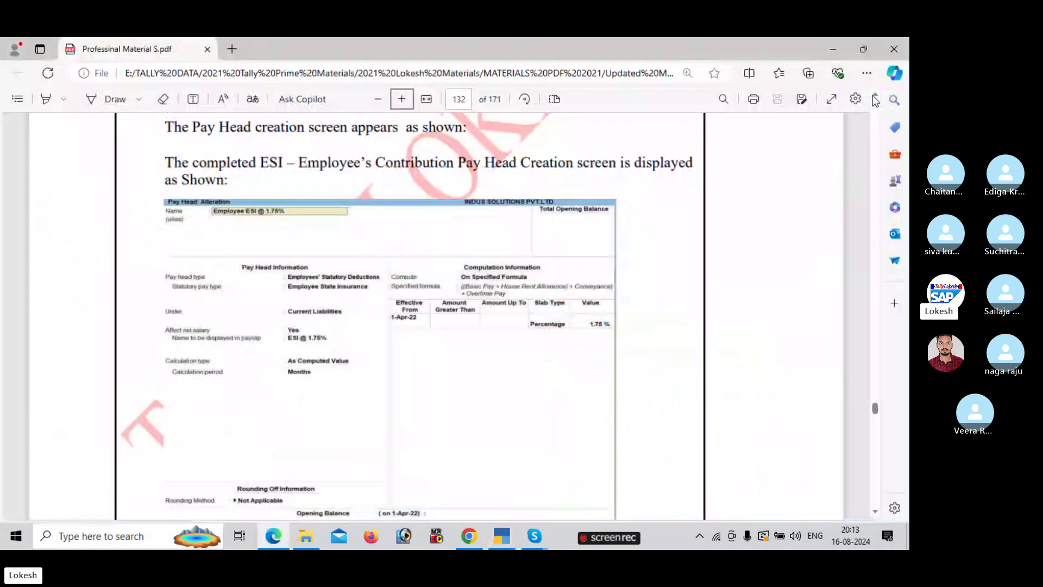
pyautogui.hotkey('alt', 'Tab')
pyautogui.write('75%')
pyautogui.press('Return')
pyautogui.press('Return')
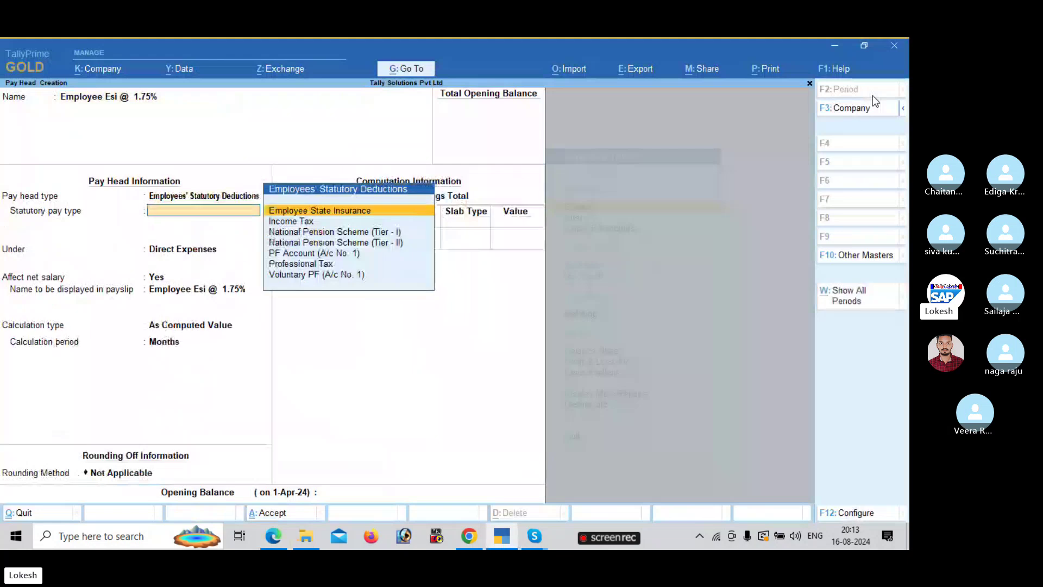
pyautogui.press('Return')
pyautogui.press('Return')
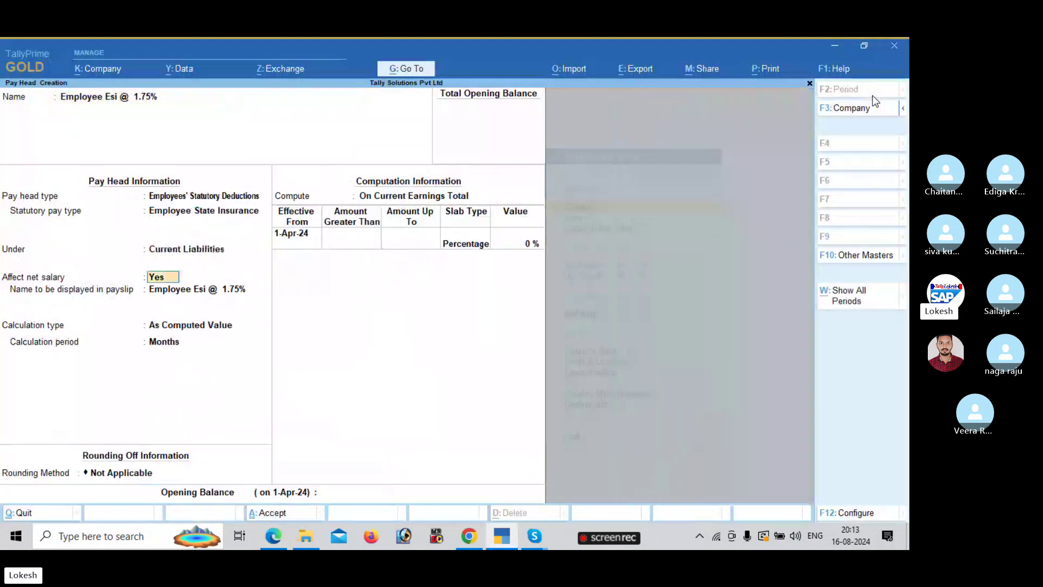
pyautogui.press('Return')
pyautogui.press('Return')
pyautogui.press('Return')
# - Compute it On Specified Formula and add House Rent Allowence to the formula
pyautogui.hotkey('alt', 'Tab')
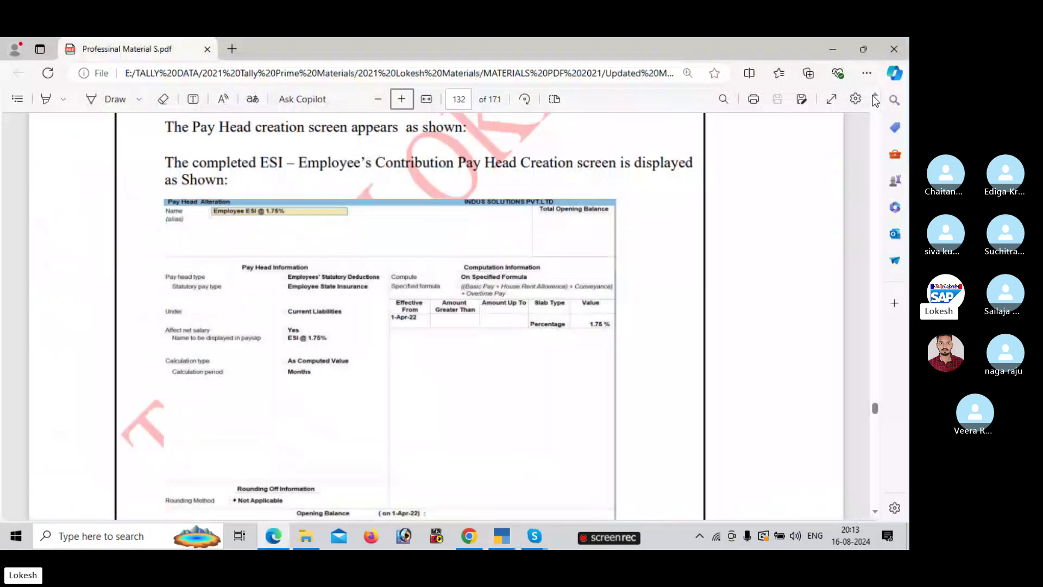
pyautogui.hotkey('alt', 'Tab')
pyautogui.press('Down')
pyautogui.press('Down')
pyautogui.press('Return')
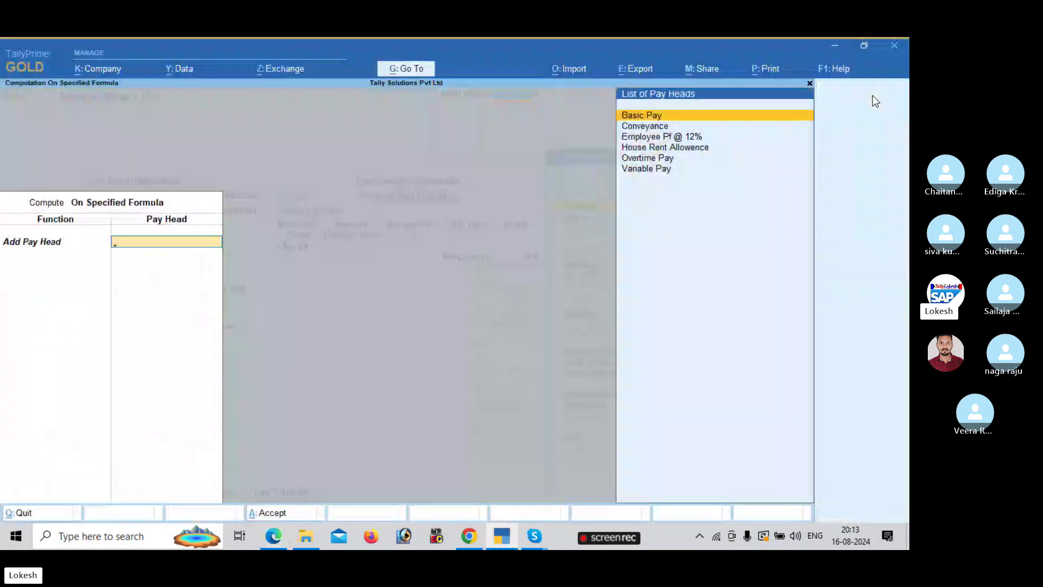
pyautogui.press('Return')
pyautogui.hotkey('alt', 'Tab')
pyautogui.hotkey('alt', 'Tab')
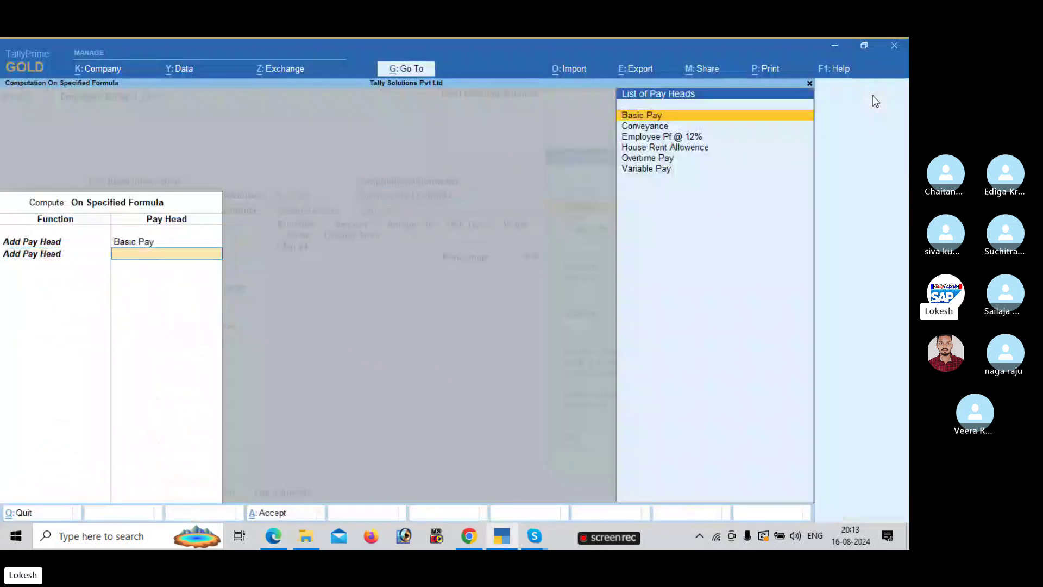
pyautogui.press('Down')
pyautogui.press('Down')
pyautogui.press('Down')
pyautogui.press('Down')
pyautogui.press('Up')
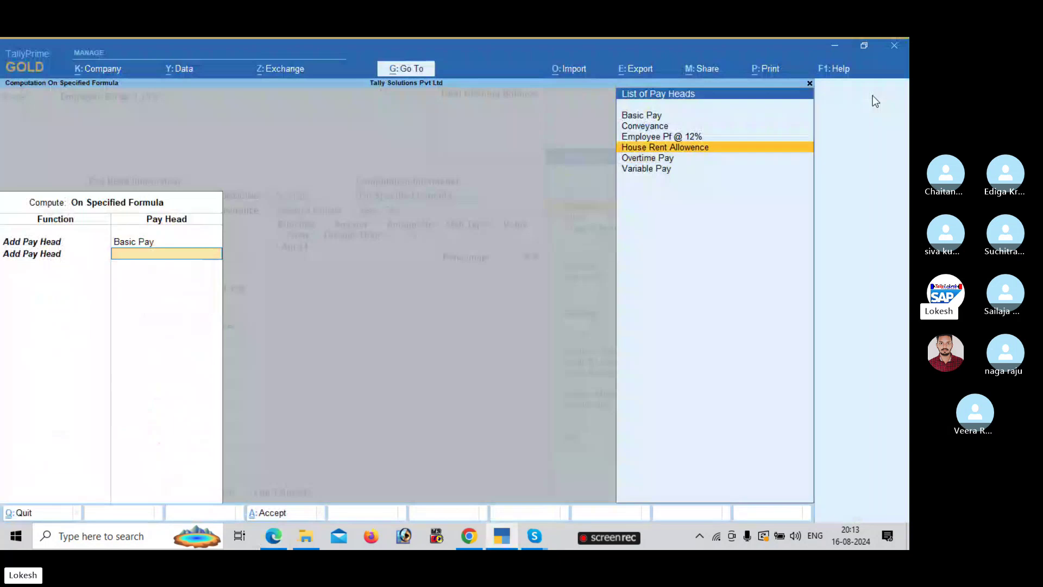
pyautogui.press('Return')
# - Add Conveyance and Overtime Pay to the formula and end the list
pyautogui.press('Return')
pyautogui.press('Down')
pyautogui.press('Down')
pyautogui.press('Down')
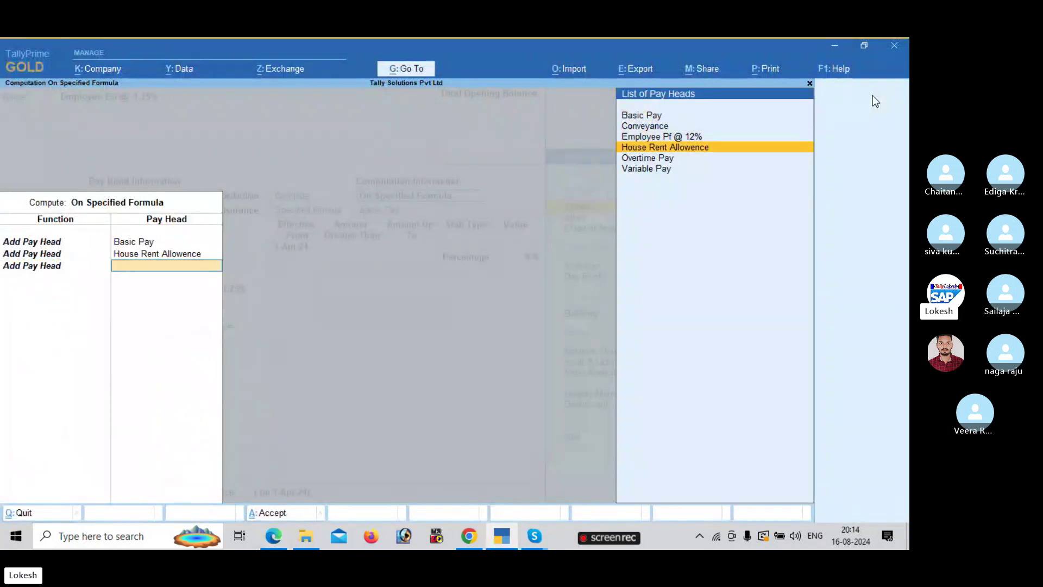
pyautogui.press('Up')
pyautogui.press('Return')
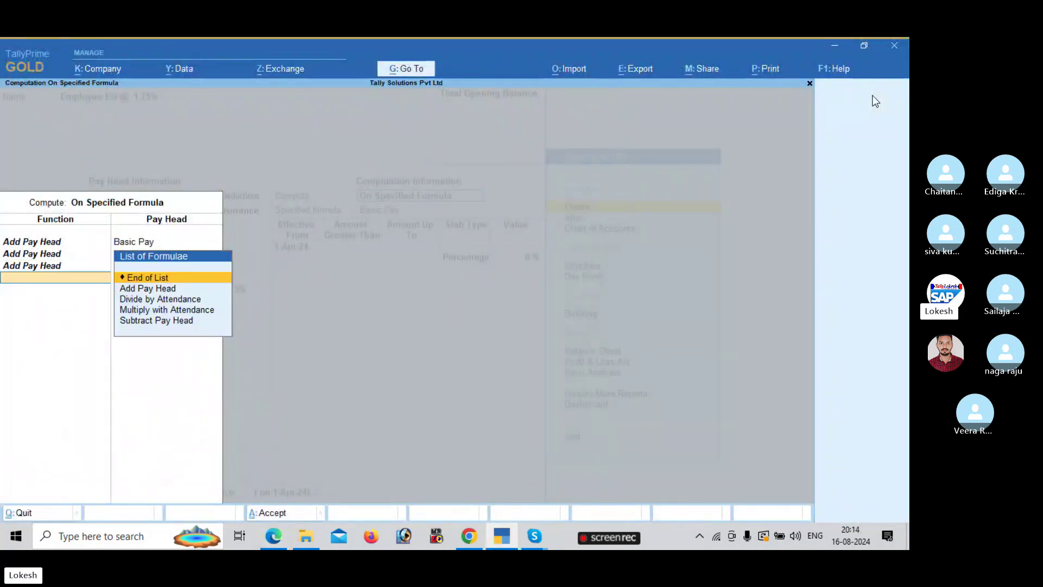
pyautogui.hotkey('alt', 'Tab')
pyautogui.hotkey('alt', 'Tab')
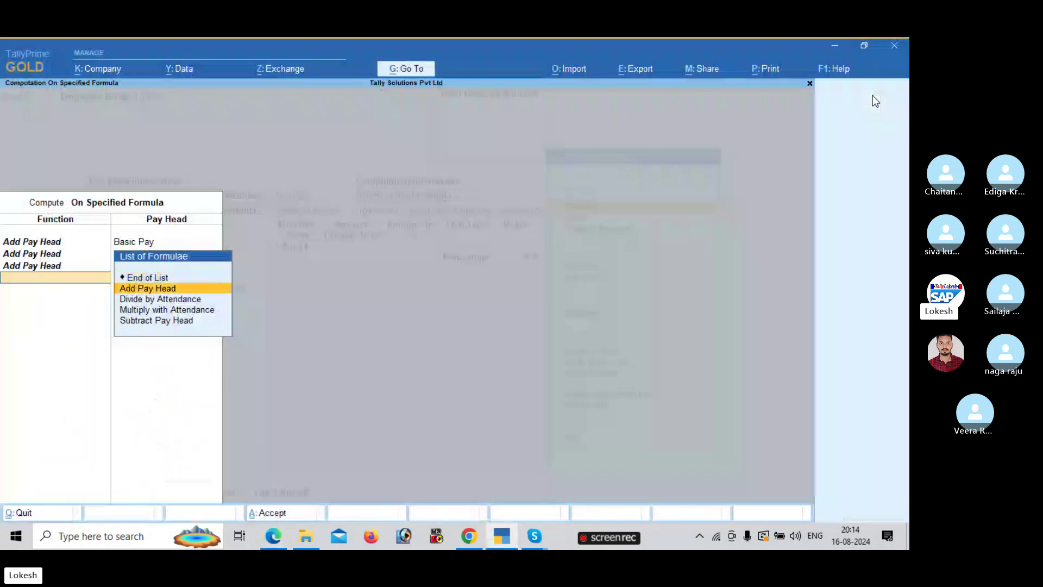
pyautogui.press('Return')
pyautogui.press('Down')
pyautogui.press('Down')
pyautogui.press('Down')
pyautogui.press('Down')
pyautogui.press('Return')
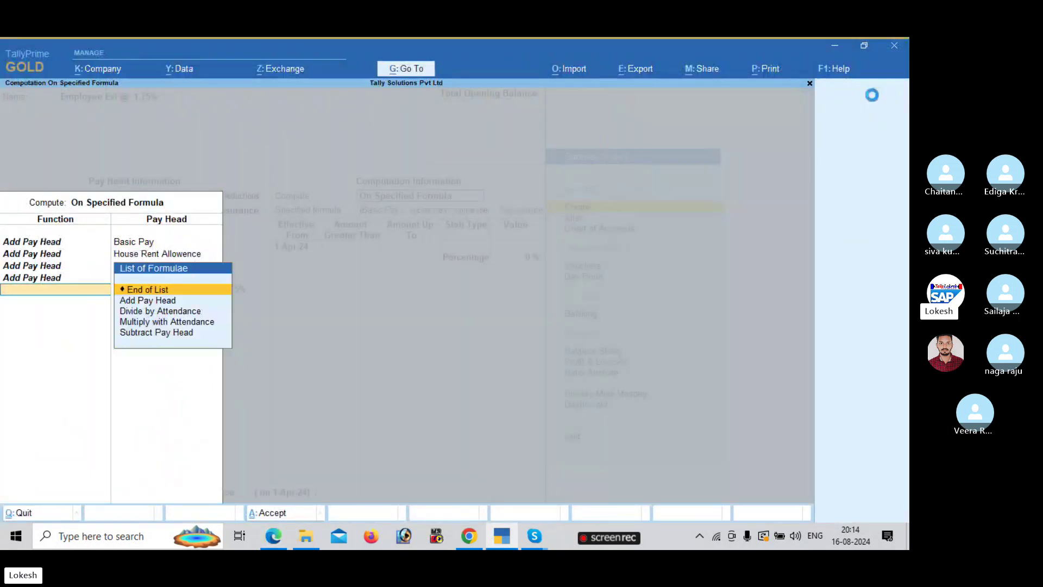
pyautogui.press('Return')
# - Enter 1.75 as the ESI percentage and finish the slab entries
pyautogui.hotkey('alt', 'Tab')
pyautogui.hotkey('alt', 'Tab')
pyautogui.write('1.')
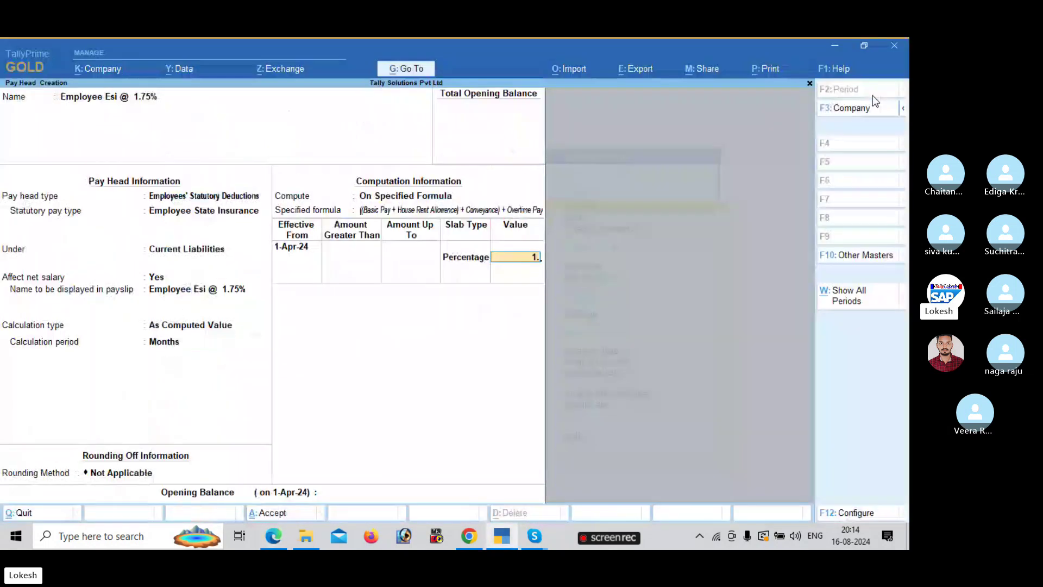
pyautogui.write('75')
pyautogui.press('Return')
pyautogui.press('Return')
pyautogui.press('Return')
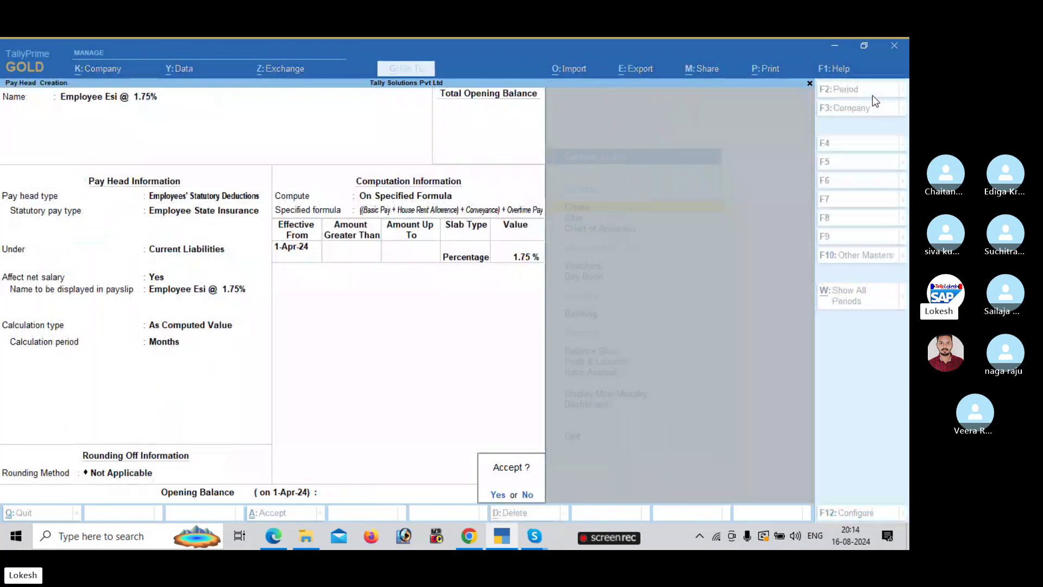
pyautogui.press('Return')
# - Check the PDF sample and name a new pay head 'Professiona Tax'
pyautogui.hotkey('alt', 'Tab')
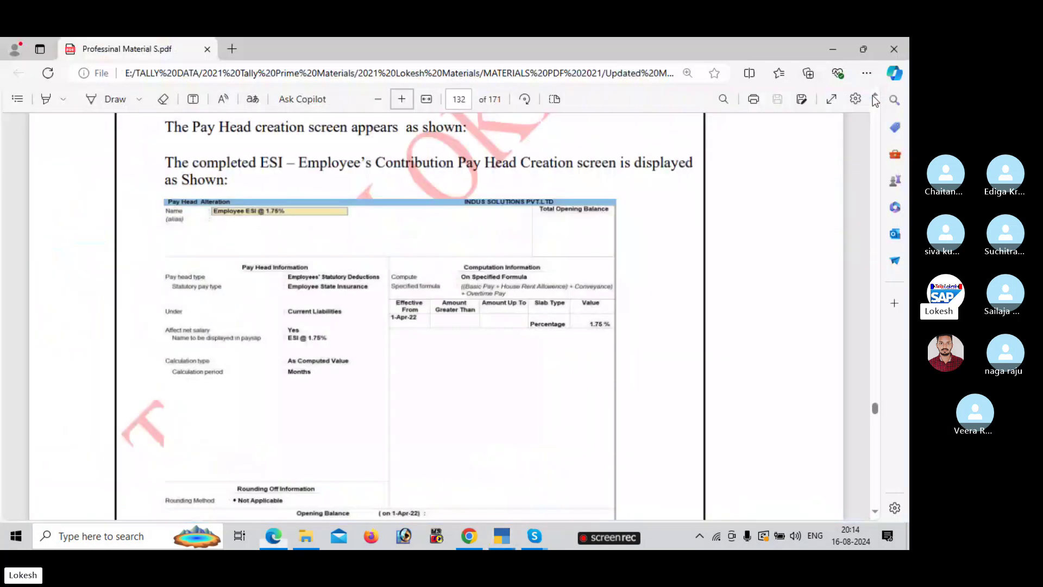
pyautogui.scroll(10, 878, 491)
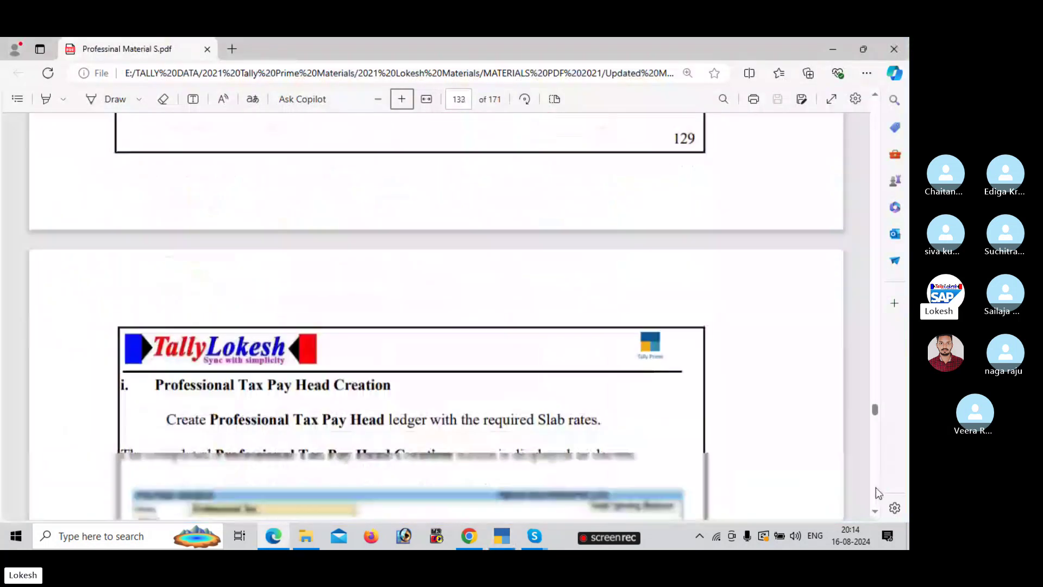
pyautogui.scroll(-3, 878, 491)
pyautogui.hotkey('alt', 'Tab')
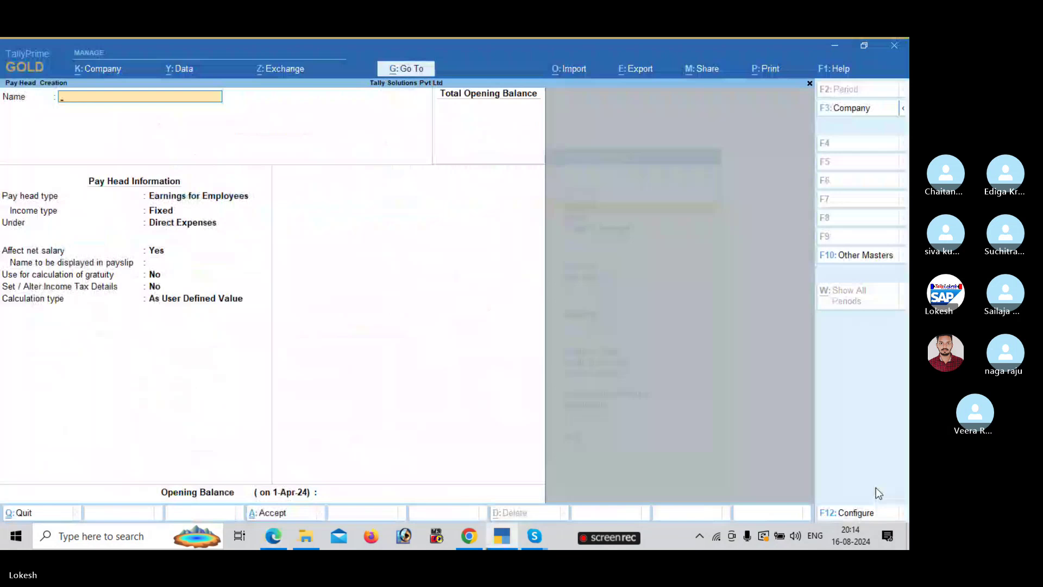
pyautogui.write('Professiona Tax')
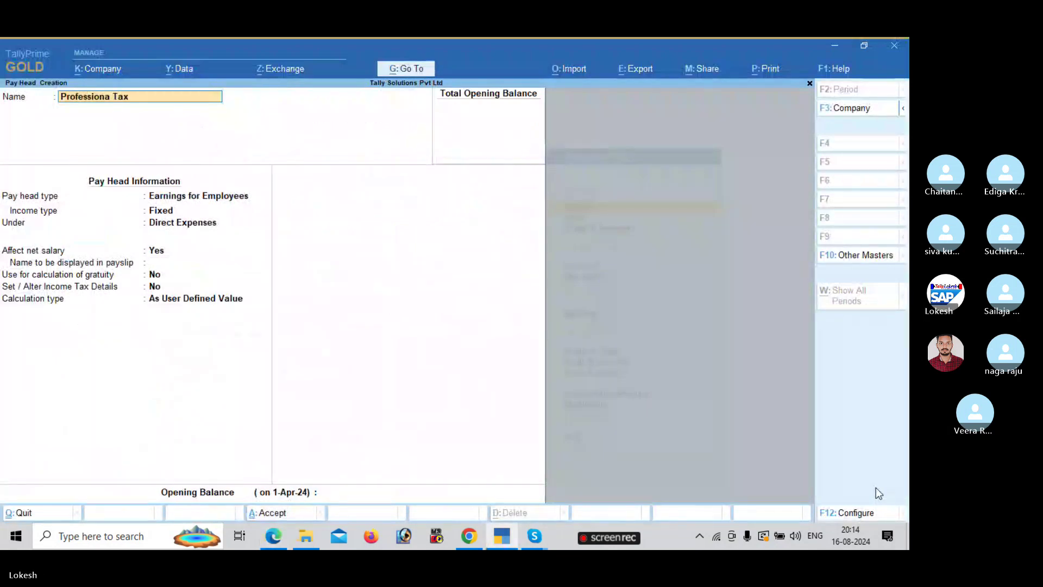
pyautogui.press('Return')
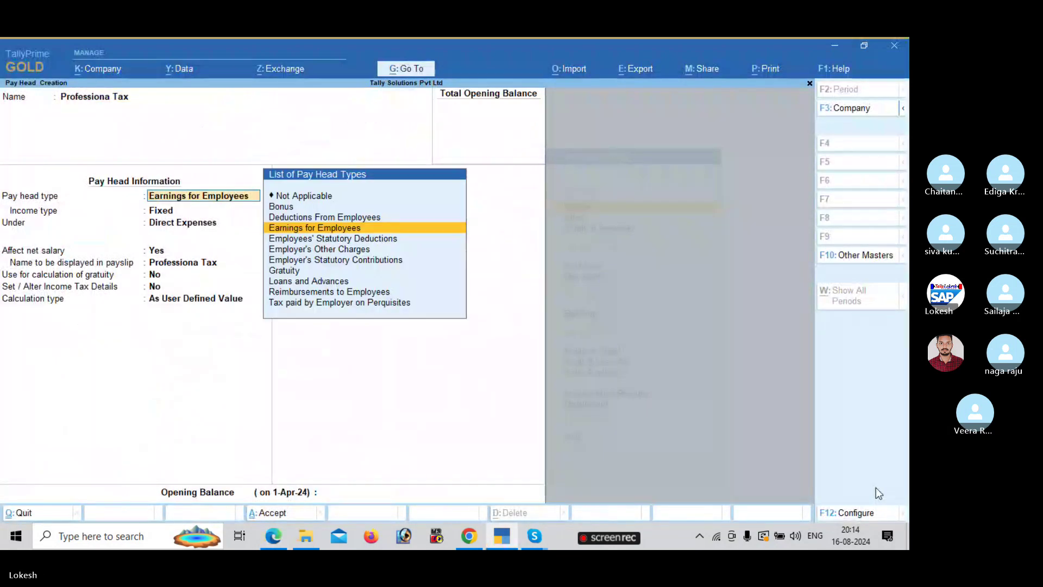
# - Make it an Employees' Statutory Deductions Professional Tax head under Current Liabilities, On Current Earnings Total
pyautogui.press('Down')
pyautogui.press('Return')
pyautogui.press('Down')
pyautogui.press('Down')
pyautogui.press('Down')
pyautogui.press('Down')
pyautogui.press('Down')
pyautogui.press('Return')
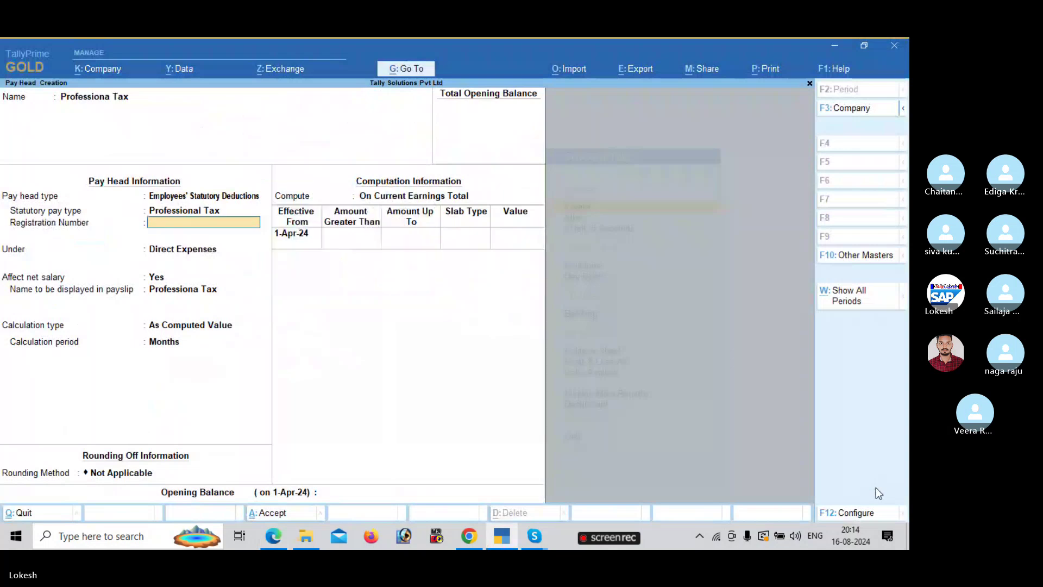
pyautogui.press('Return')
pyautogui.press('Return')
pyautogui.press('Return')
pyautogui.press('Return')
pyautogui.press('Return')
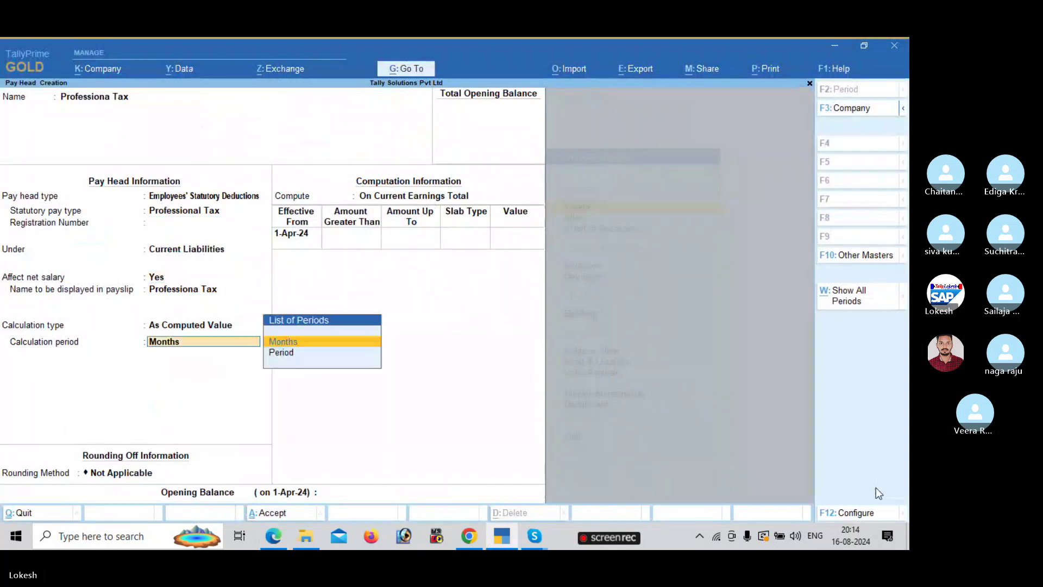
pyautogui.press('Return')
pyautogui.press('Return')
pyautogui.press('ctrl')
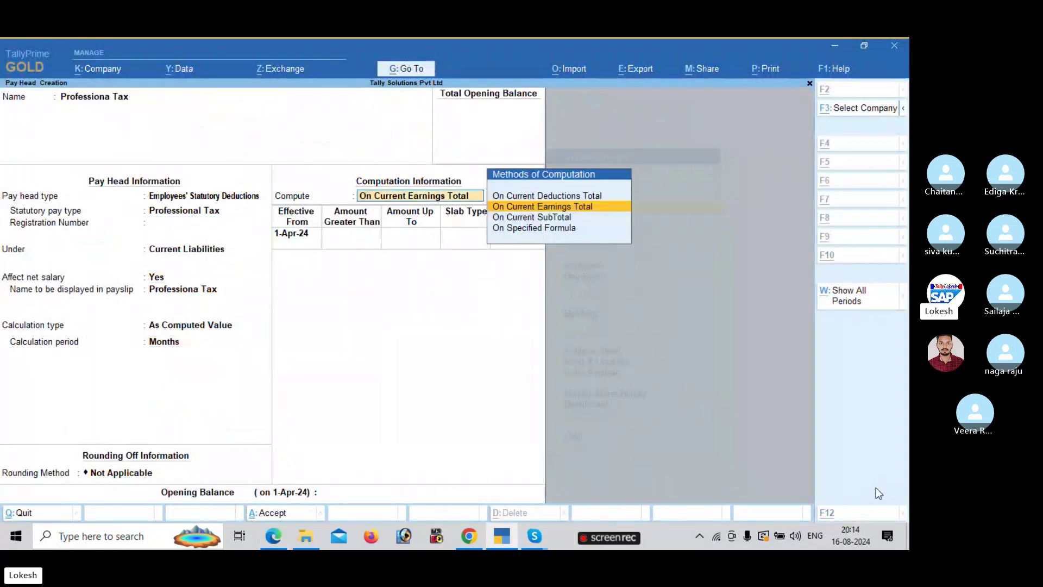
pyautogui.hotkey('alt', 'Tab')
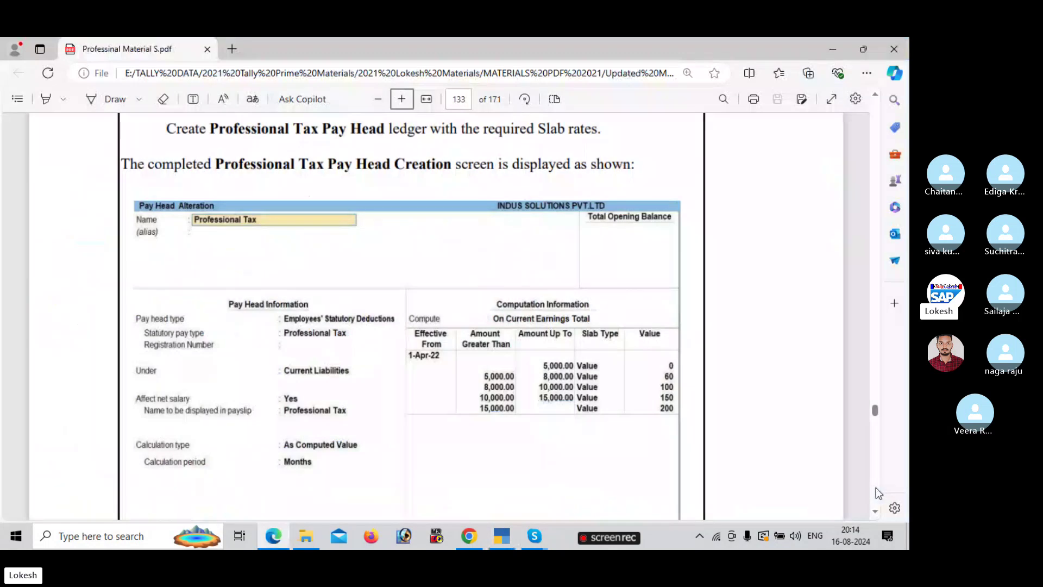
pyautogui.hotkey('alt', 'Tab')
pyautogui.press('Return')
pyautogui.hotkey('alt', 'Tab')
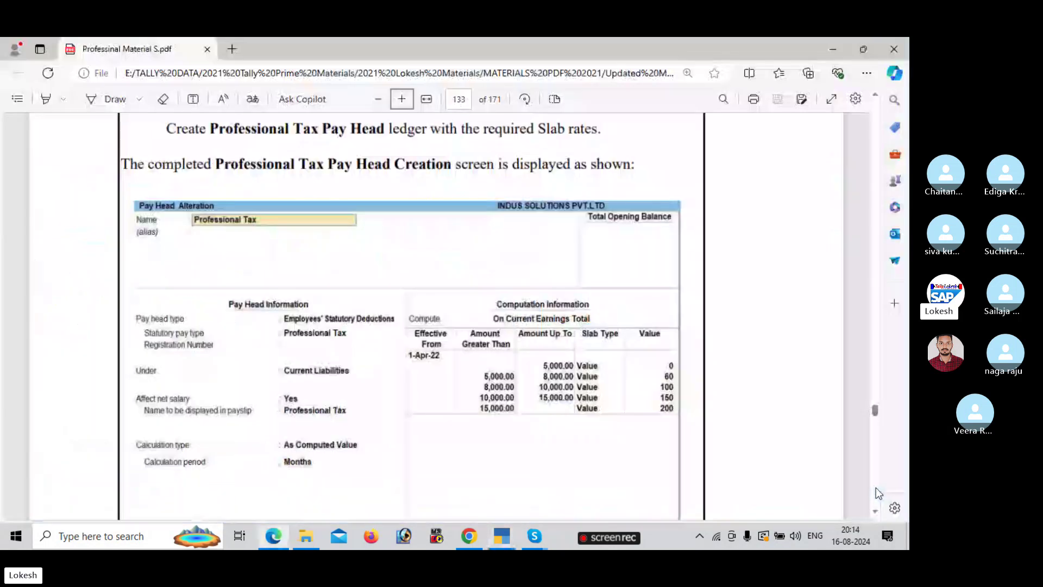
# - Enter the first professional tax slab: up to 5,000 at a value of 0
pyautogui.hotkey('alt', 'Tab')
pyautogui.write('5000')
pyautogui.press('Return')
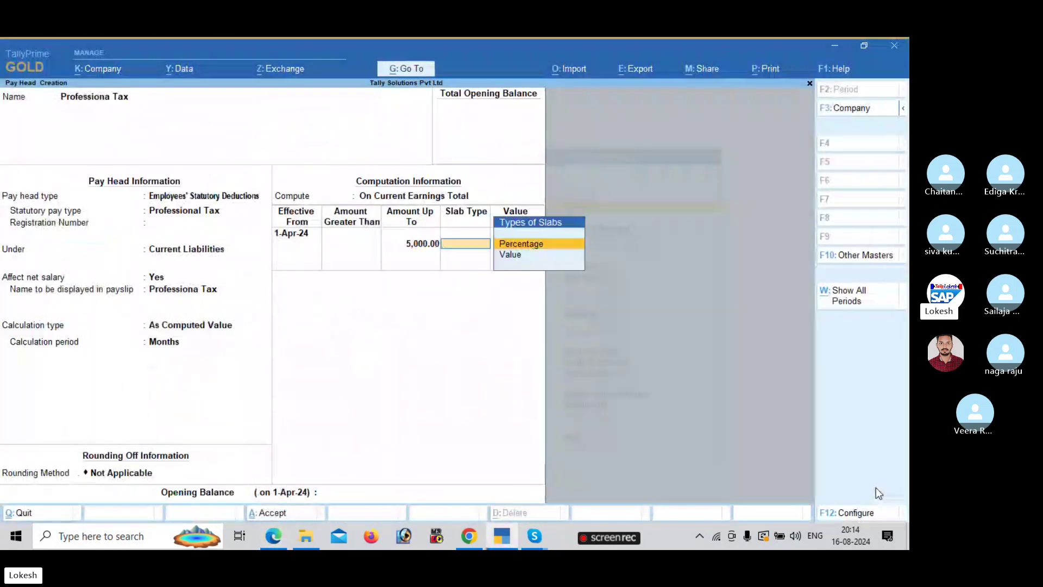
pyautogui.press('Return')
pyautogui.press('BackSpace')
pyautogui.press('Down')
pyautogui.press('Return')
pyautogui.press('Return')
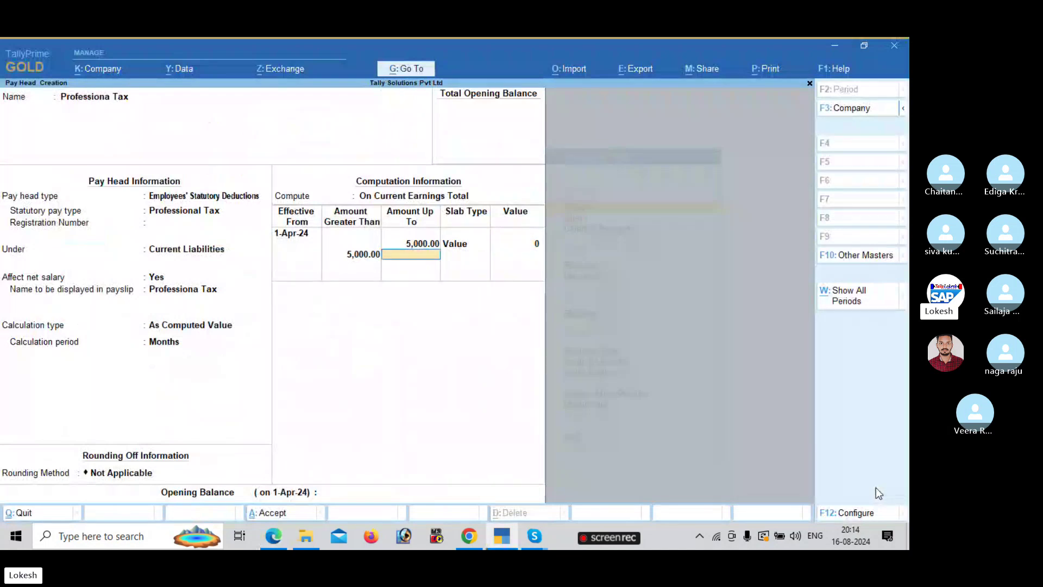
# - Add the second slab: up to 8,000 at a fixed value of 60
pyautogui.hotkey('alt', 'Tab')
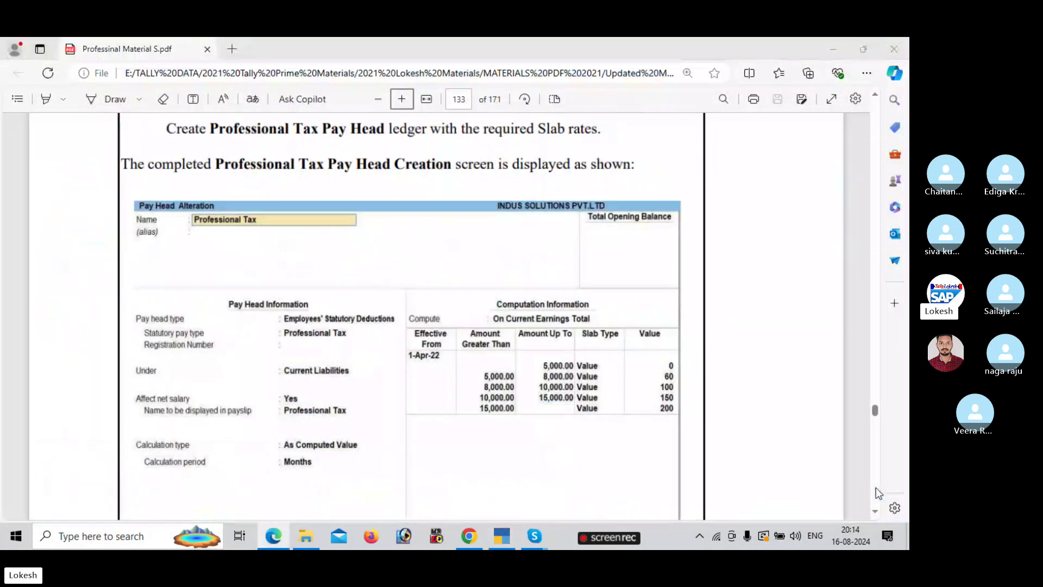
pyautogui.hotkey('alt', 'Tab')
pyautogui.write('8000')
pyautogui.press('Return')
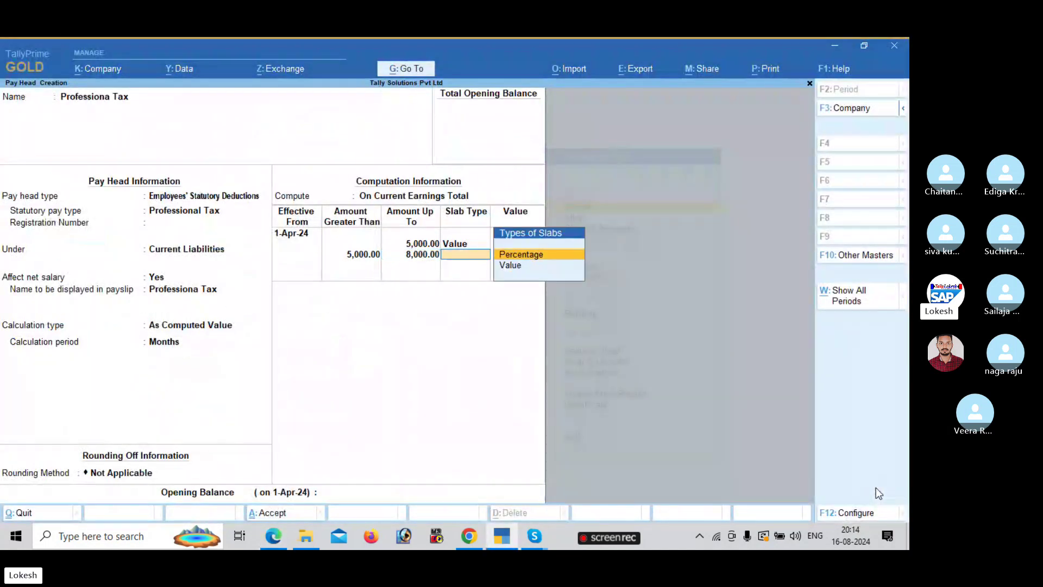
pyautogui.press('Down')
pyautogui.press('Return')
pyautogui.hotkey('alt', 'Tab')
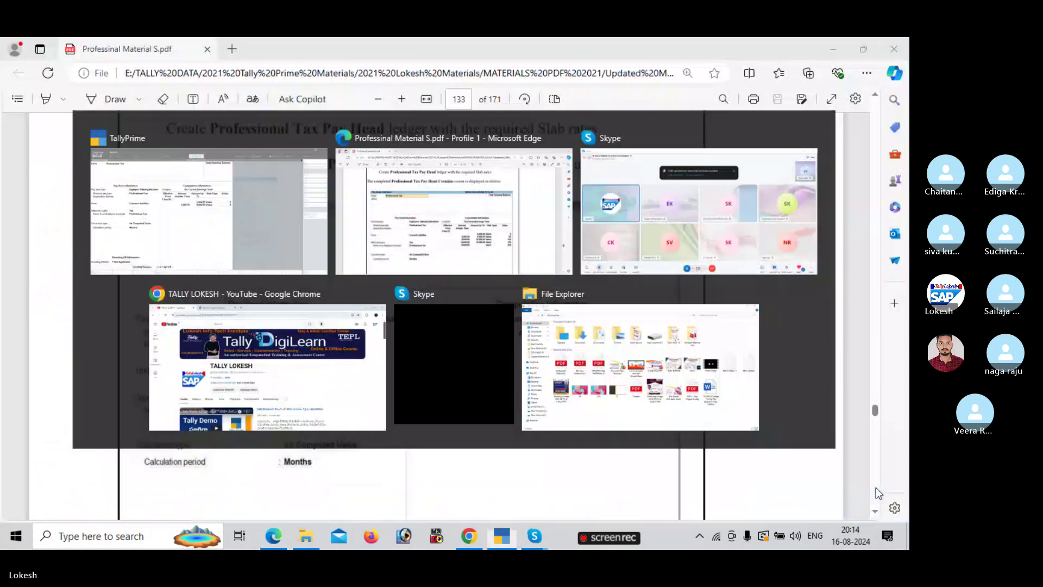
pyautogui.hotkey('alt', 'Tab')
pyautogui.write('60')
pyautogui.press('Return')
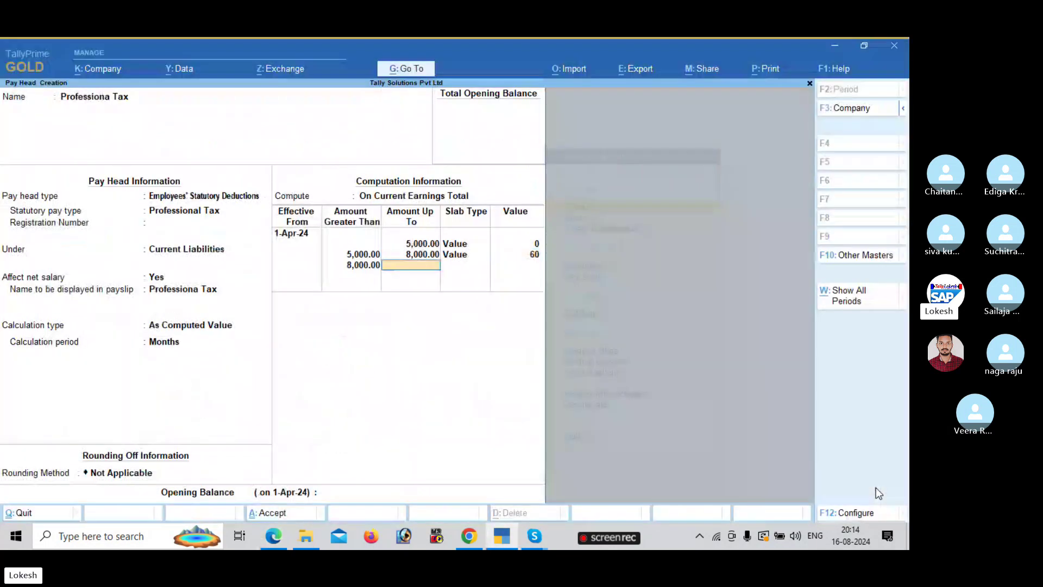
pyautogui.hotkey('alt', 'Tab')
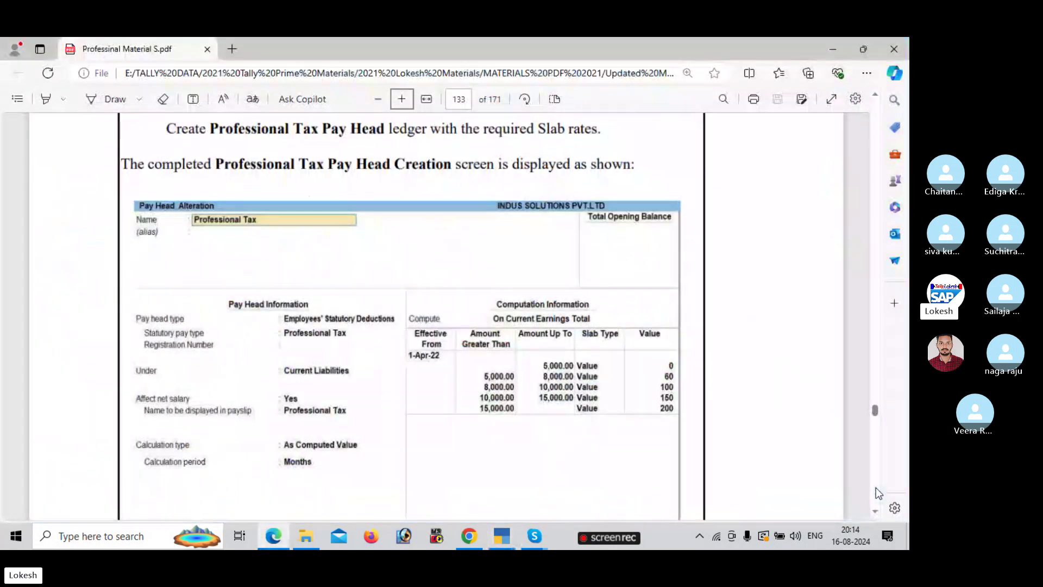
pyautogui.hotkey('alt', 'Tab')
# - Add the third slab: up to 10,000 at a fixed value of 100
pyautogui.write('10000')
pyautogui.press('Return')
pyautogui.press('Return')
pyautogui.hotkey('alt', 'Tab')
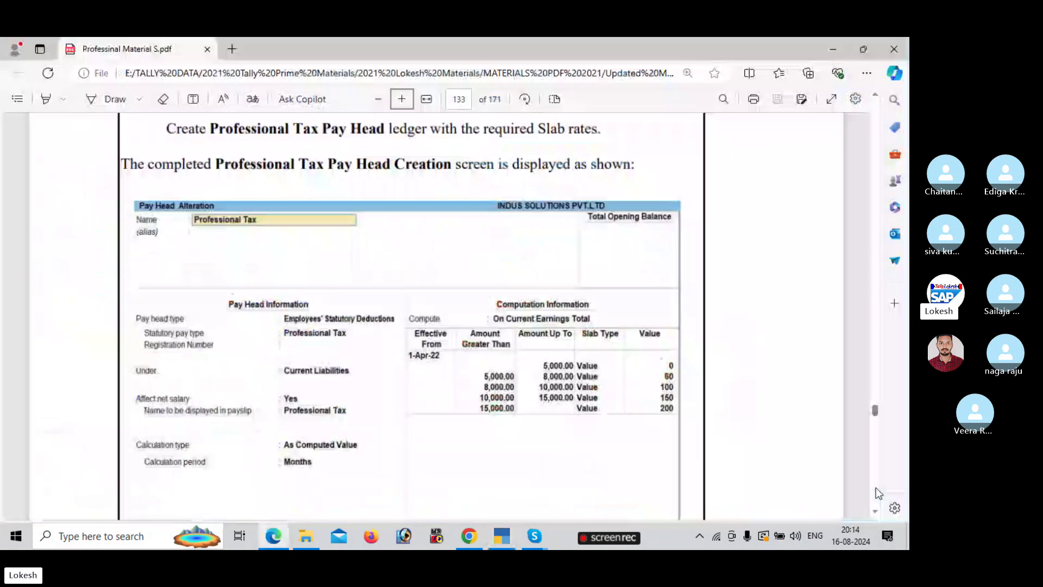
pyautogui.hotkey('alt', 'Tab')
pyautogui.write('100')
pyautogui.press('Return')
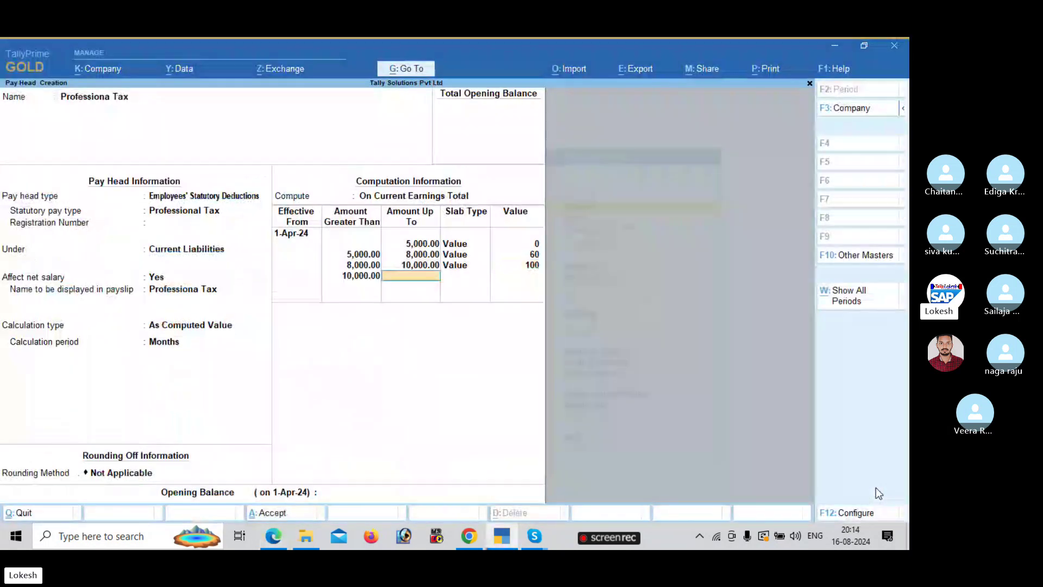
pyautogui.hotkey('alt', 'Tab')
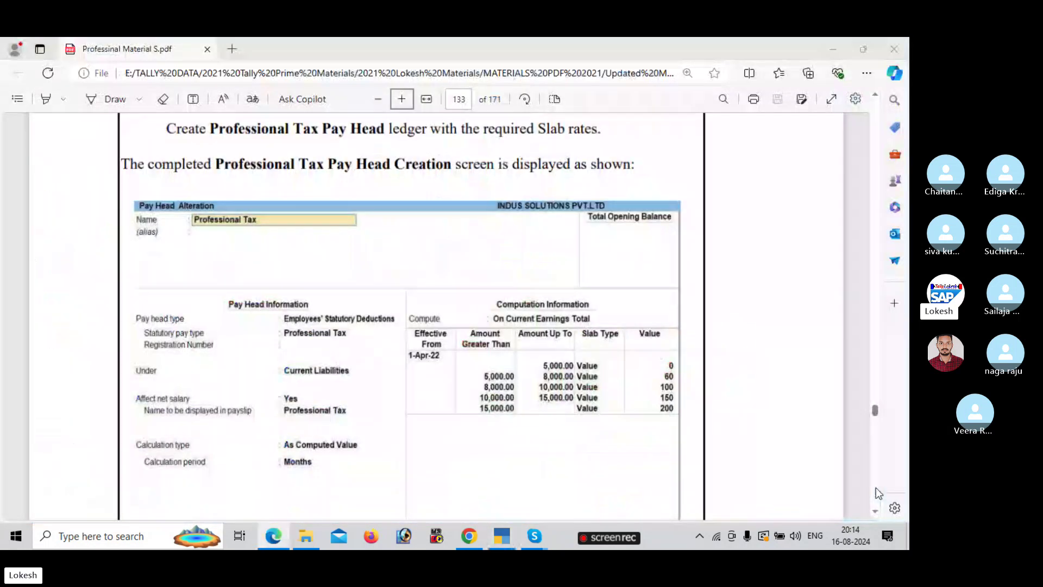
pyautogui.hotkey('alt', 'Tab')
# - Add slabs of 150 up to 15,000 and 200 above, then save the pay head
pyautogui.write('15000')
pyautogui.press('Return')
pyautogui.press('Return')
pyautogui.hotkey('alt', 'Tab')
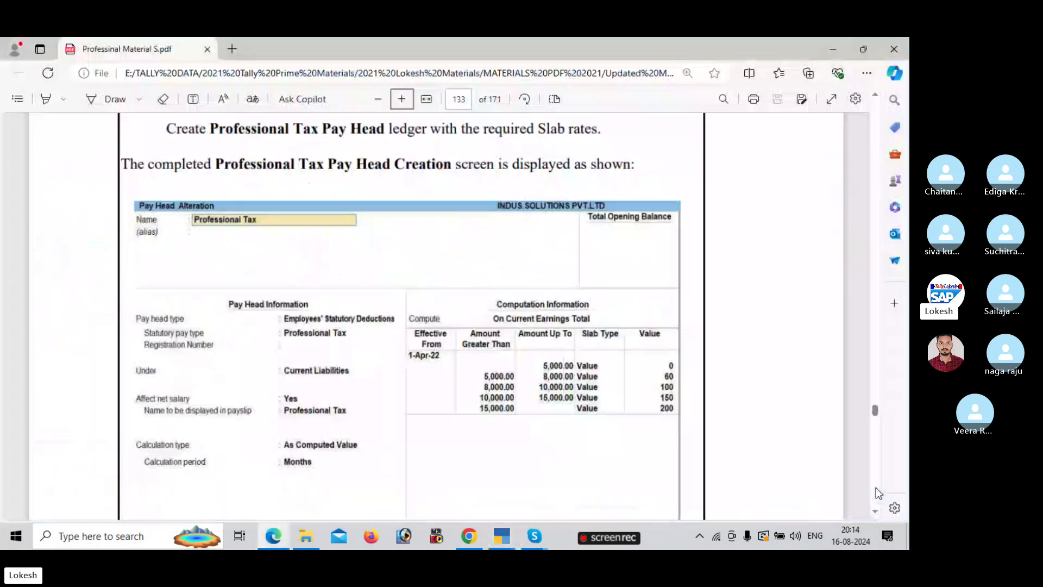
pyautogui.hotkey('alt', 'Tab')
pyautogui.write('1')
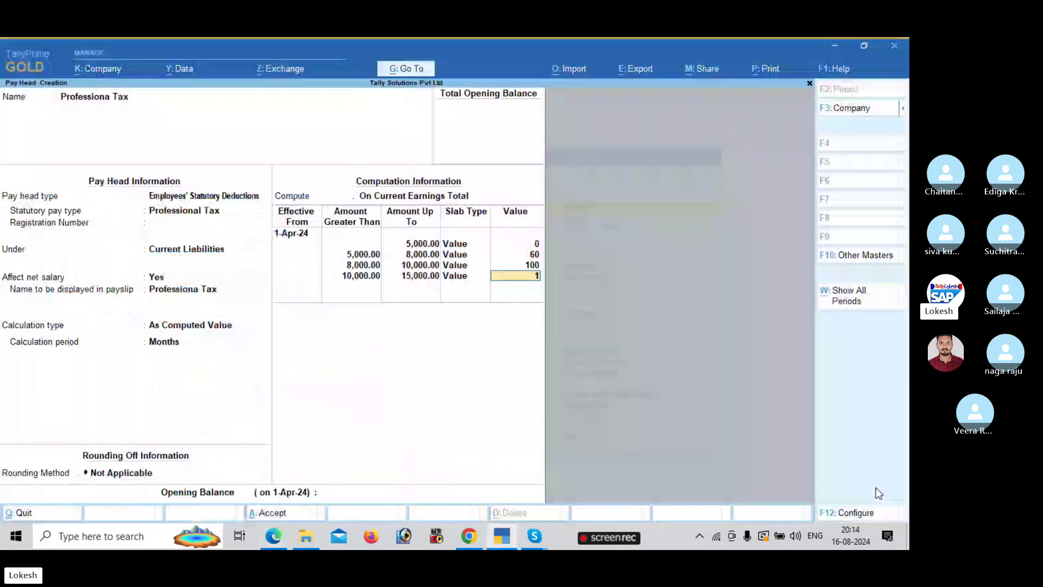
pyautogui.write('50')
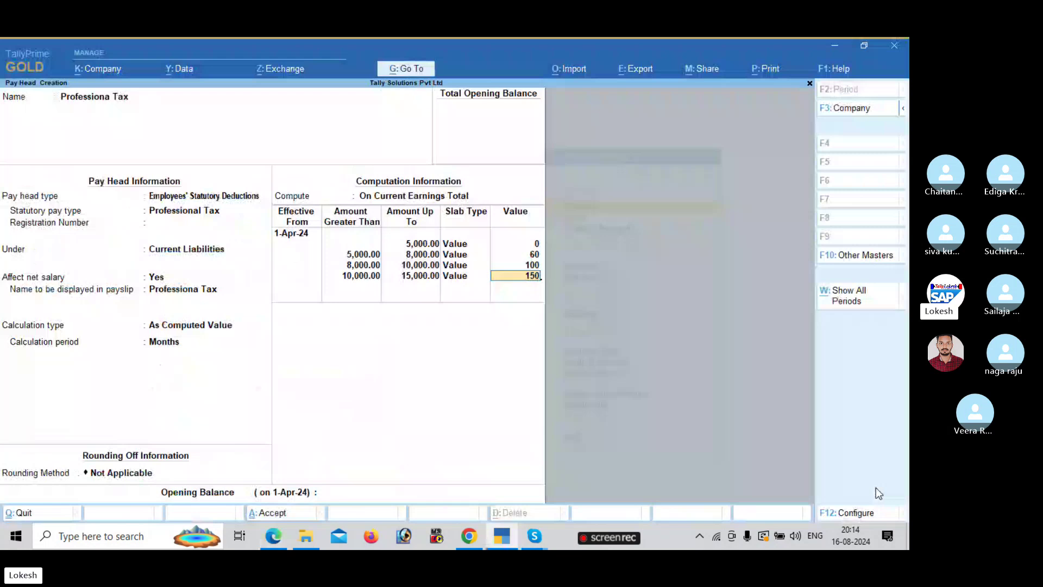
pyautogui.press('Return')
pyautogui.press('Return')
pyautogui.press('Return')
pyautogui.press('Return')
pyautogui.write('200')
pyautogui.press('Return')
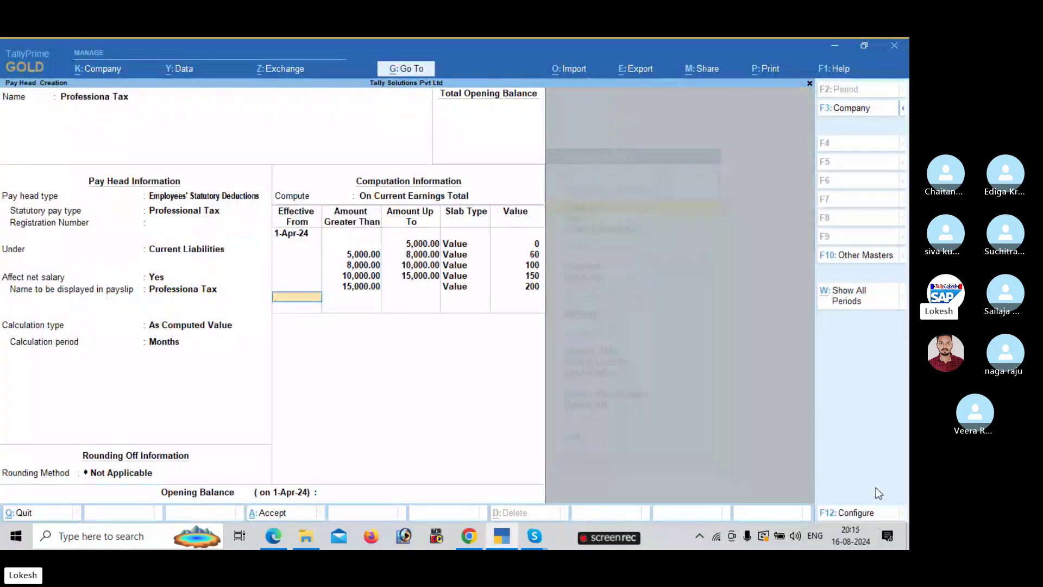
pyautogui.press('Return')
pyautogui.press('Return')
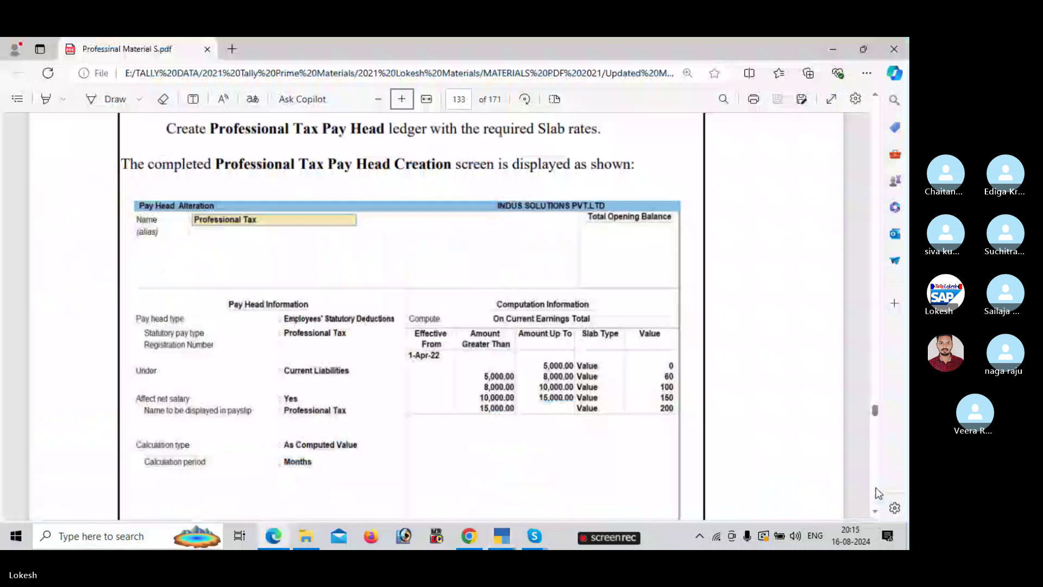
# - Create a pay head named 'Gratuity' with Gratuity as its pay head type
pyautogui.scroll(-5, 876, 483)
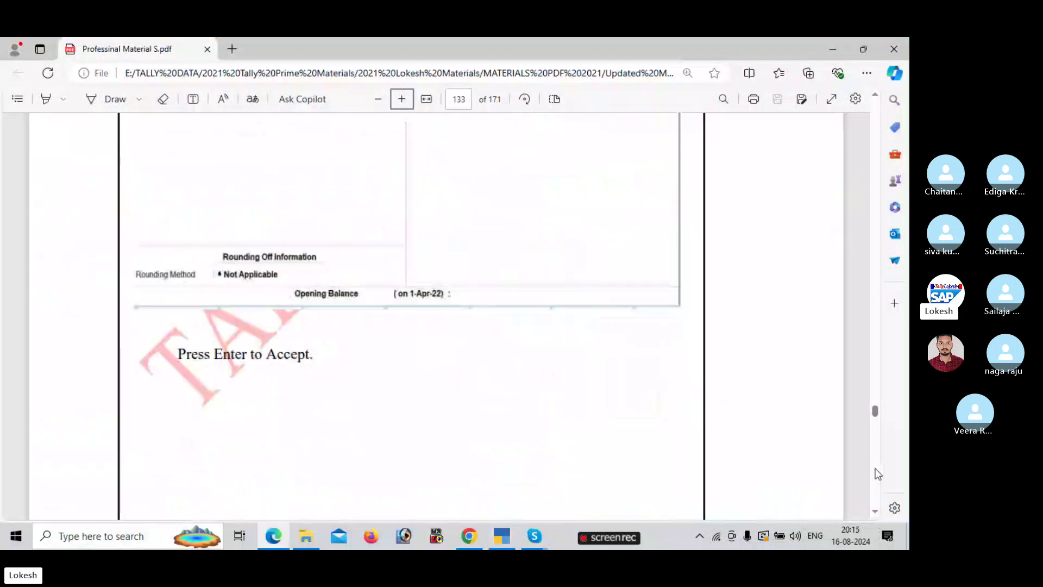
pyautogui.scroll(-5, 878, 474)
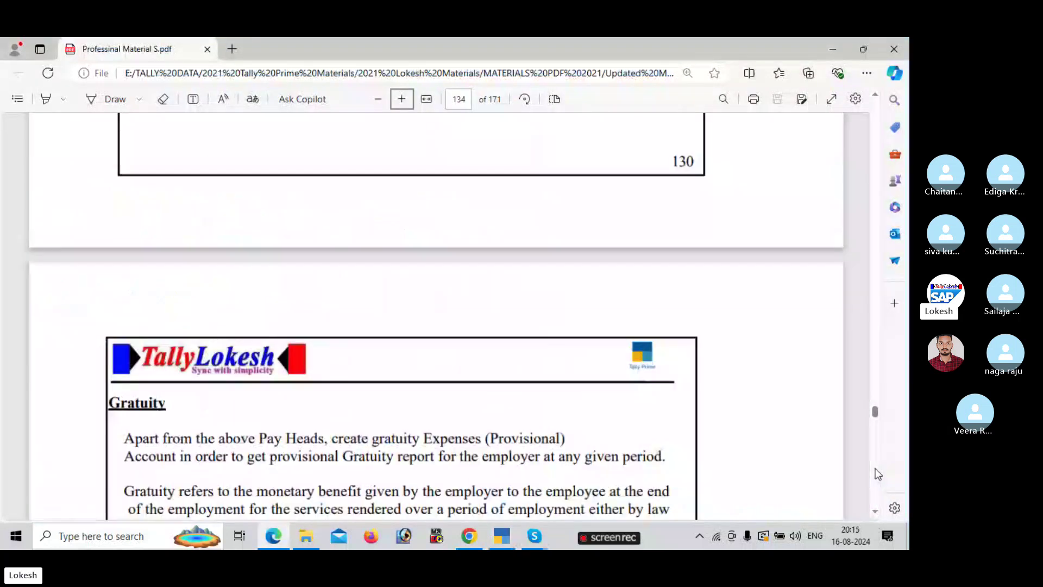
pyautogui.scroll(-5, 878, 474)
pyautogui.scroll(-5, 879, 451)
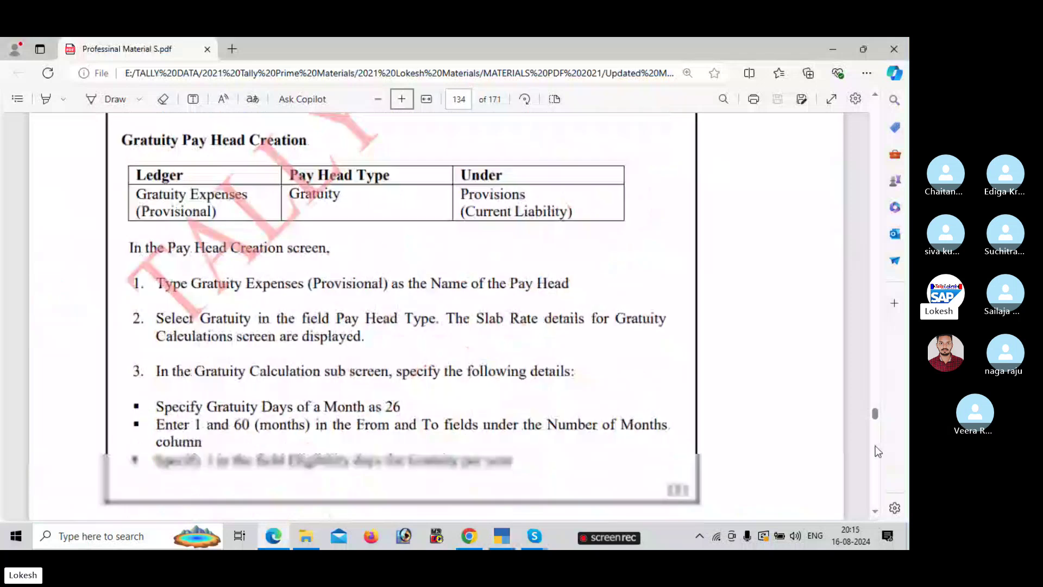
pyautogui.scroll(-1, 878, 450)
pyautogui.hotkey('alt', 'Tab')
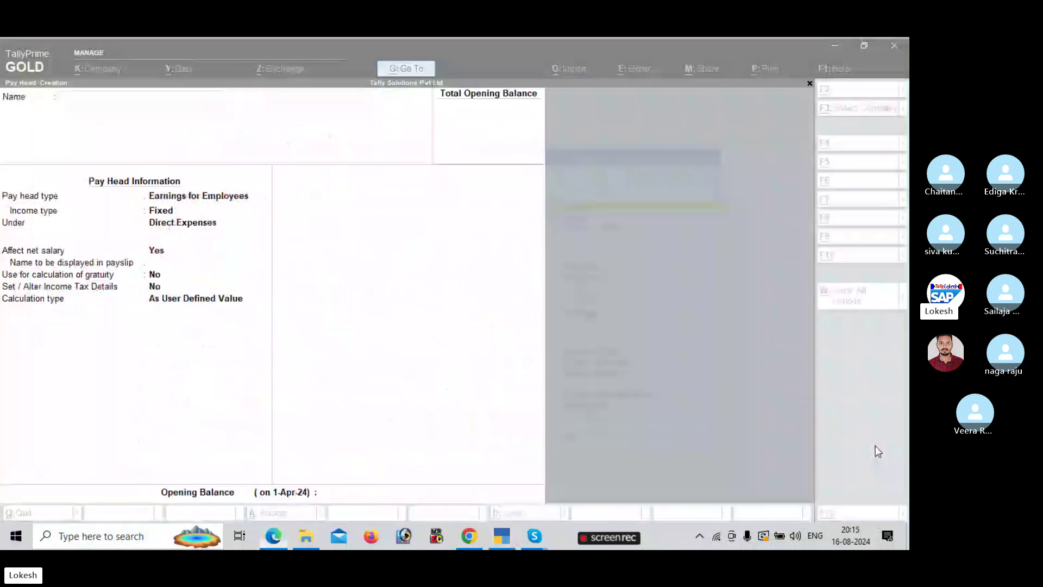
pyautogui.write('Gratuity')
pyautogui.press('Return')
pyautogui.press('Down')
pyautogui.press('Down')
pyautogui.press('Down')
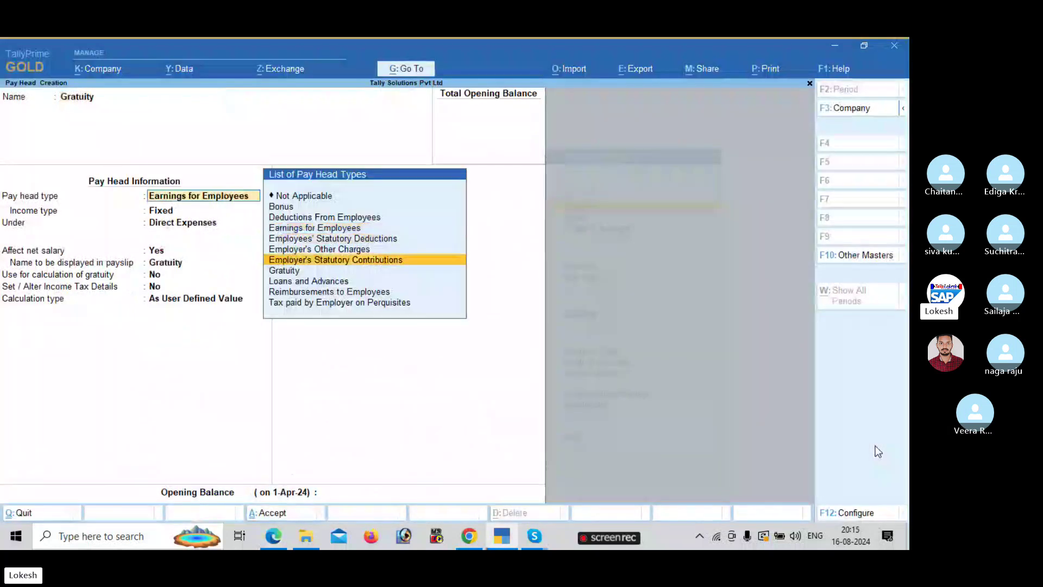
pyautogui.press('Down')
pyautogui.press('Return')
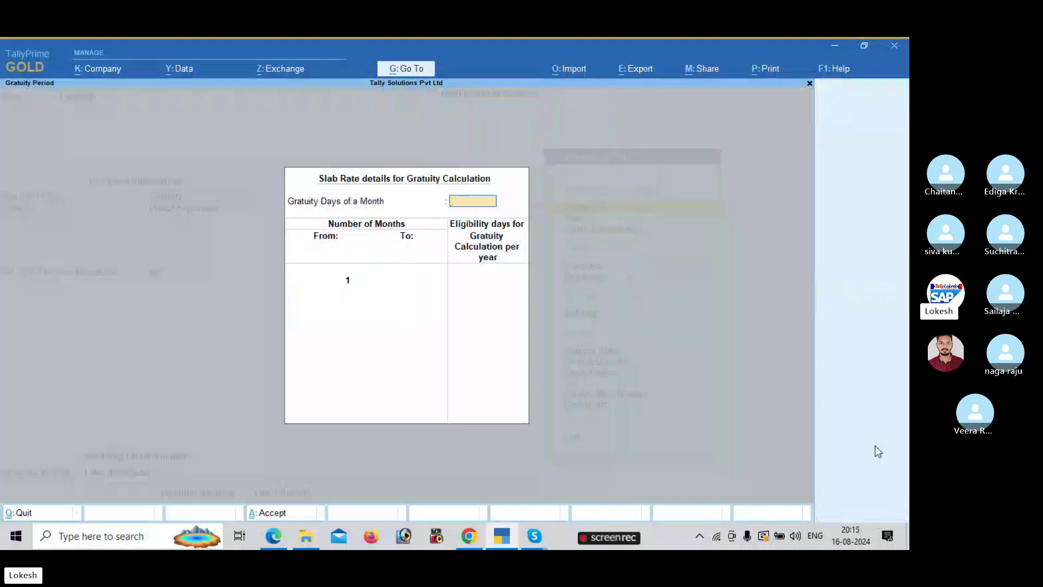
# - Set 26 days a month and eligibility slabs ending at 60 and 120 months
pyautogui.write('26')
pyautogui.press('Return')
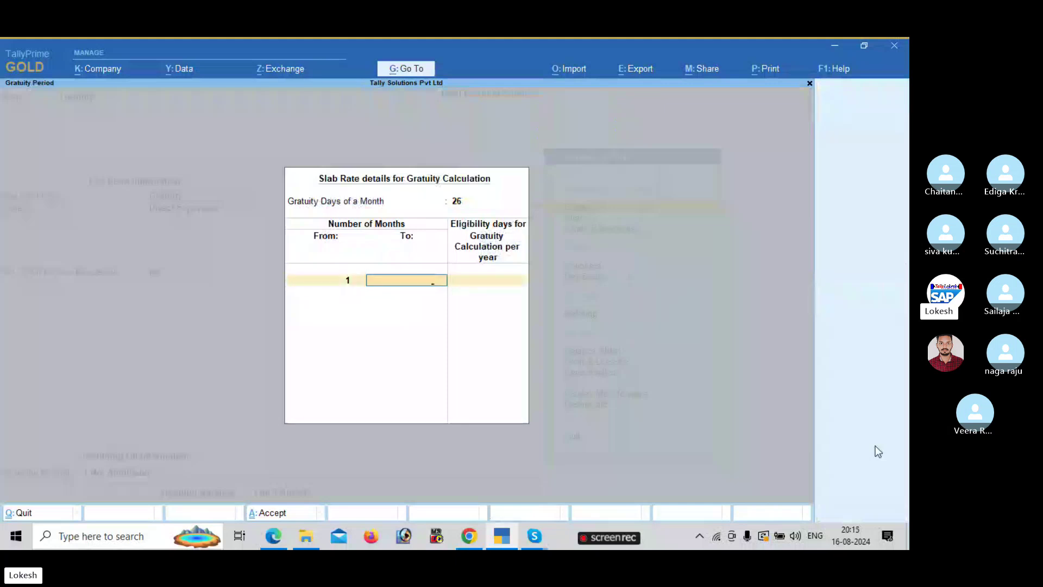
pyautogui.hotkey('alt', 'Tab')
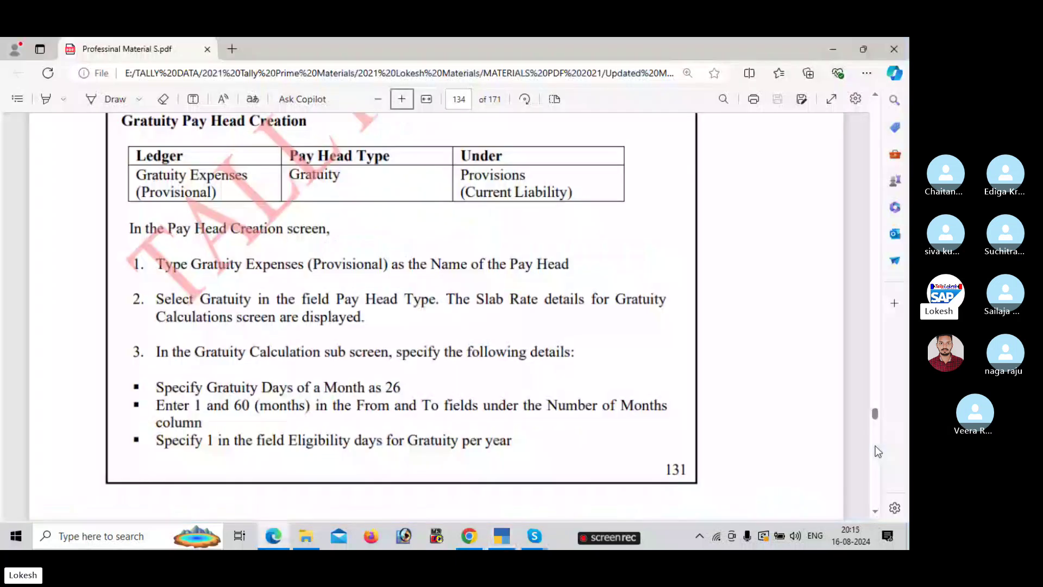
pyautogui.scroll(-2, 876, 446)
pyautogui.scroll(-8, 876, 446)
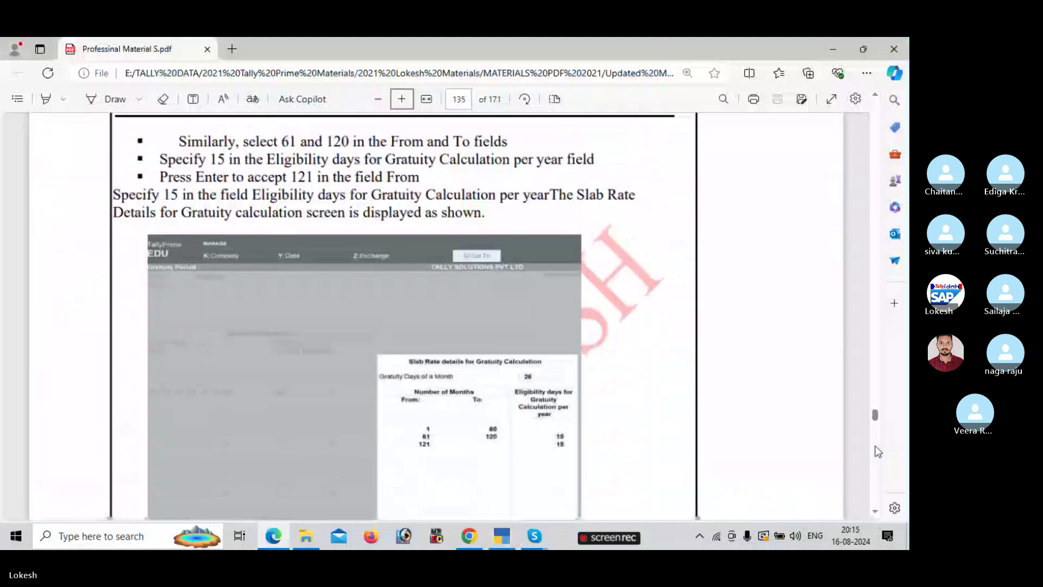
pyautogui.scroll(-1, 875, 447)
pyautogui.hotkey('alt', 'Tab')
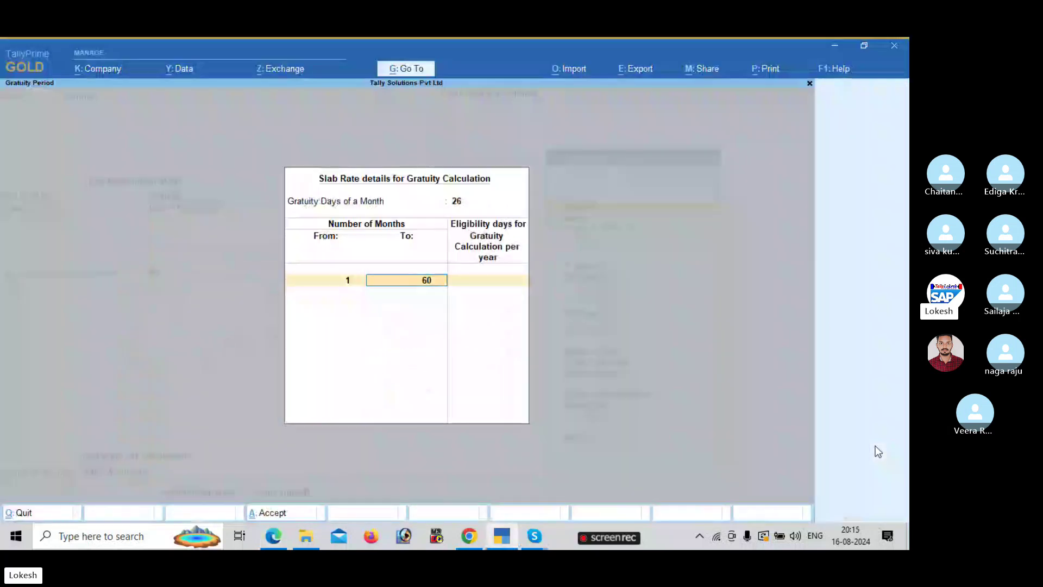
pyautogui.press('Return')
pyautogui.press('Return')
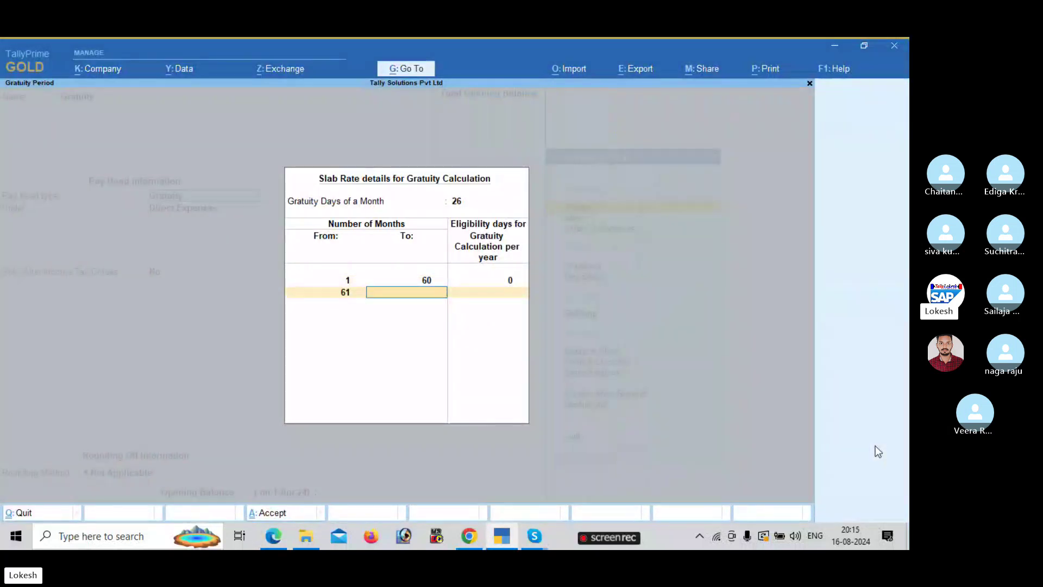
pyautogui.hotkey('alt', 'Tab')
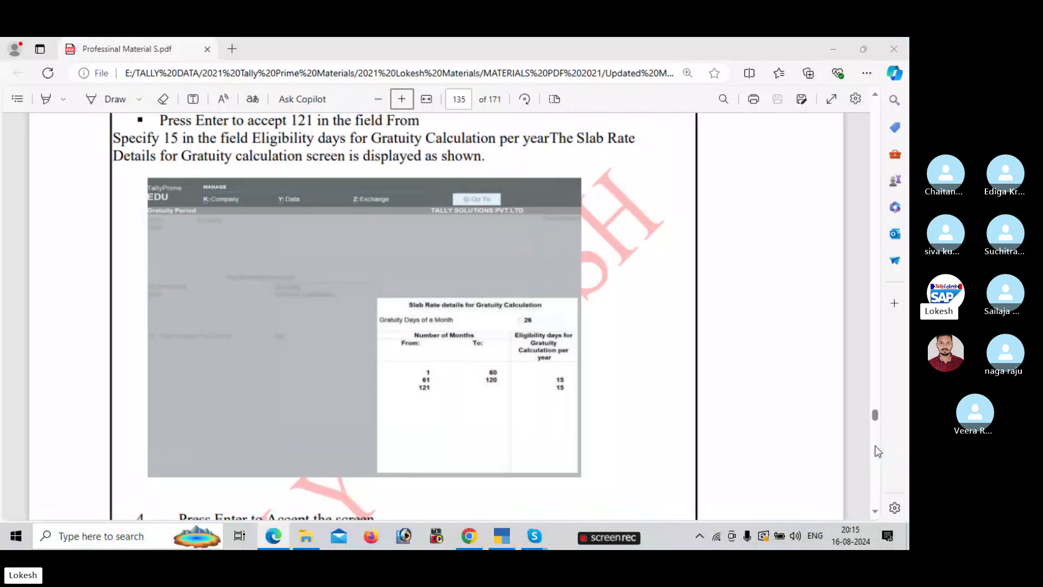
pyautogui.hotkey('alt', 'Tab')
pyautogui.write('120')
pyautogui.press('Return')
# - Enter 15 gratuity days, close the slab table and save the Gratuity pay head
pyautogui.hotkey('alt', 'Tab')
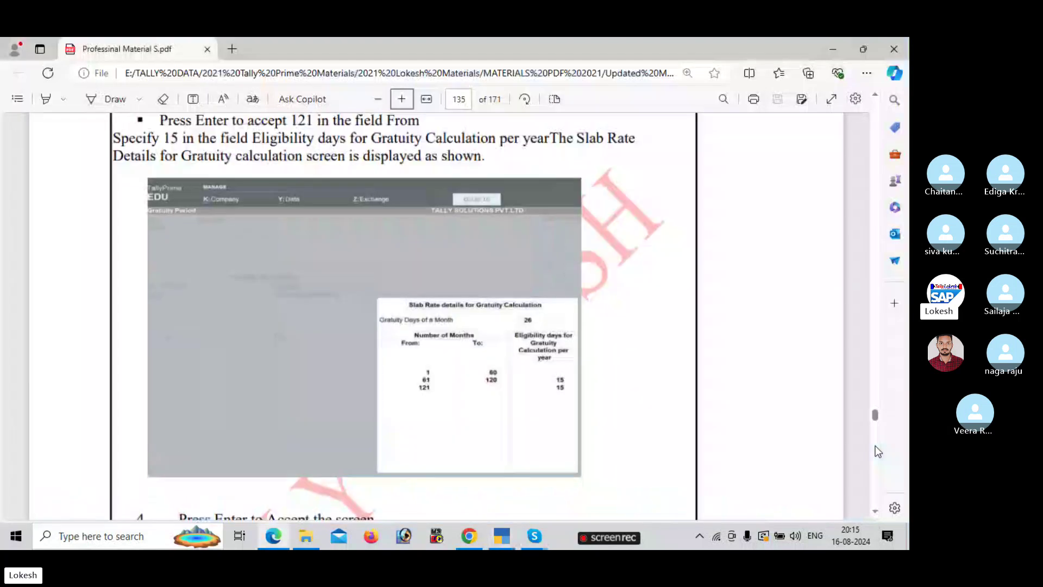
pyautogui.hotkey('alt', 'Tab')
pyautogui.write('15')
pyautogui.press('Return')
pyautogui.press('Return')
pyautogui.press('Return')
pyautogui.press('Return')
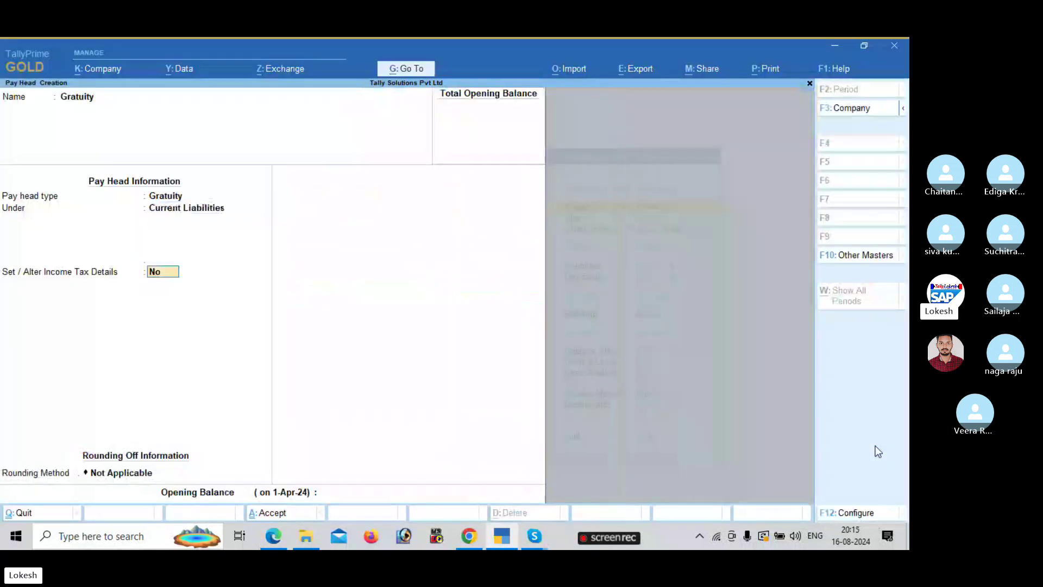
pyautogui.press('Return')
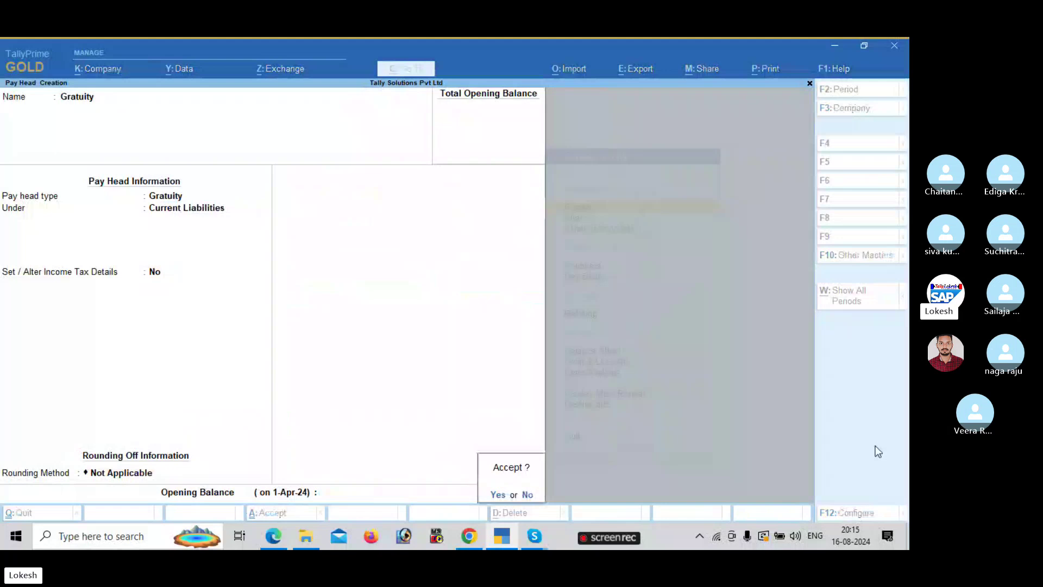
pyautogui.press('Return')
# - Scroll the PDF past the Gratuity pages to the page 137 Salary Details Setup steps
pyautogui.hotkey('alt', 'Tab')
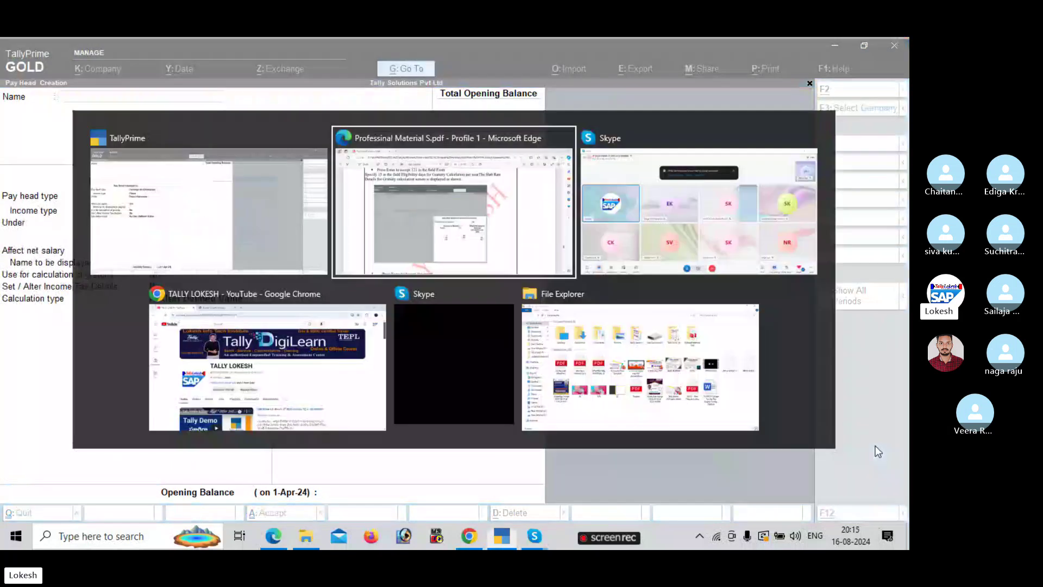
pyautogui.scroll(-1, 875, 446)
pyautogui.scroll(-5, 875, 446)
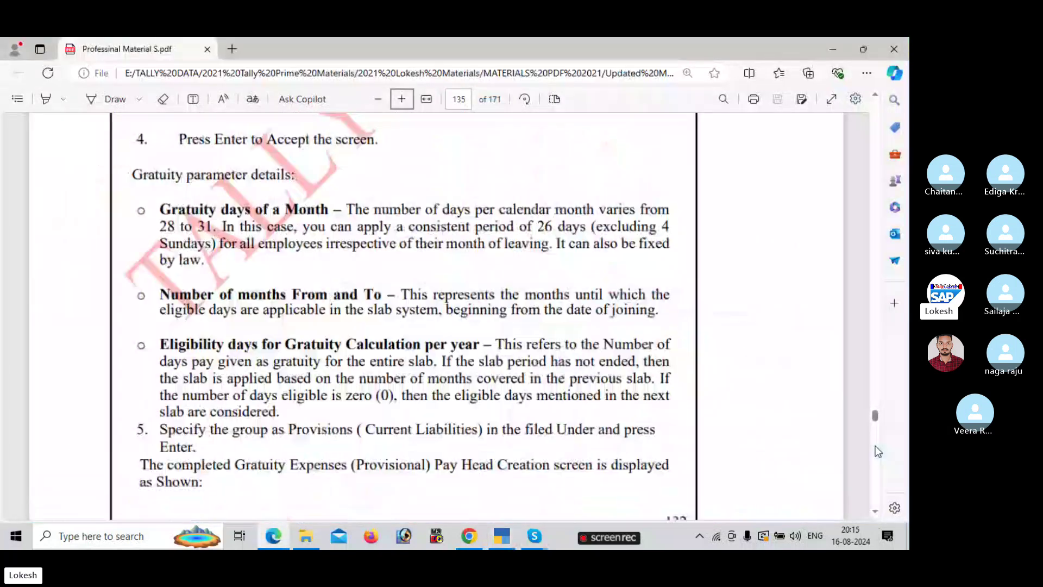
pyautogui.scroll(-5, 876, 446)
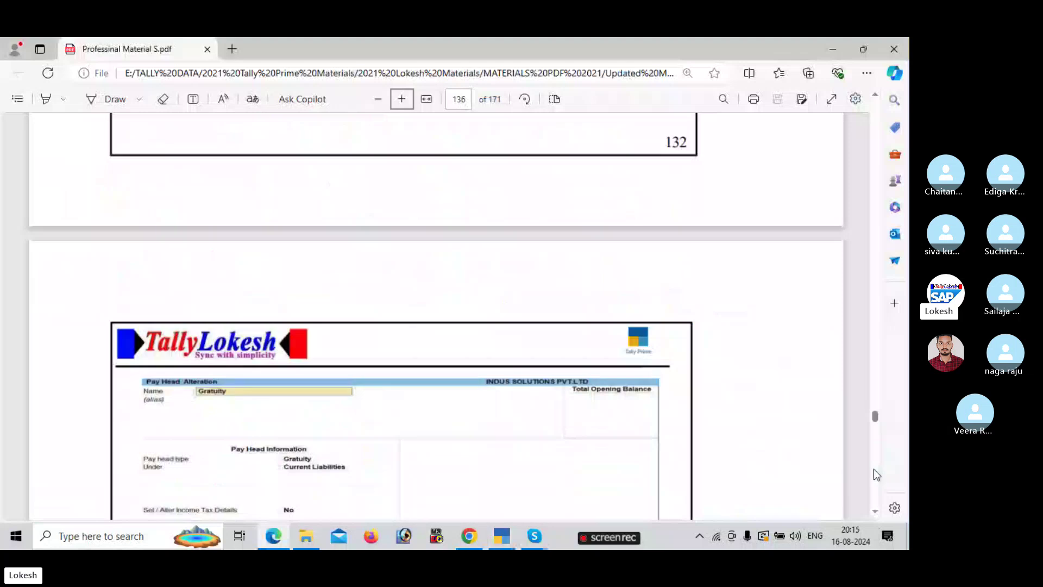
pyautogui.scroll(-5, 874, 469)
pyautogui.scroll(-5, 874, 468)
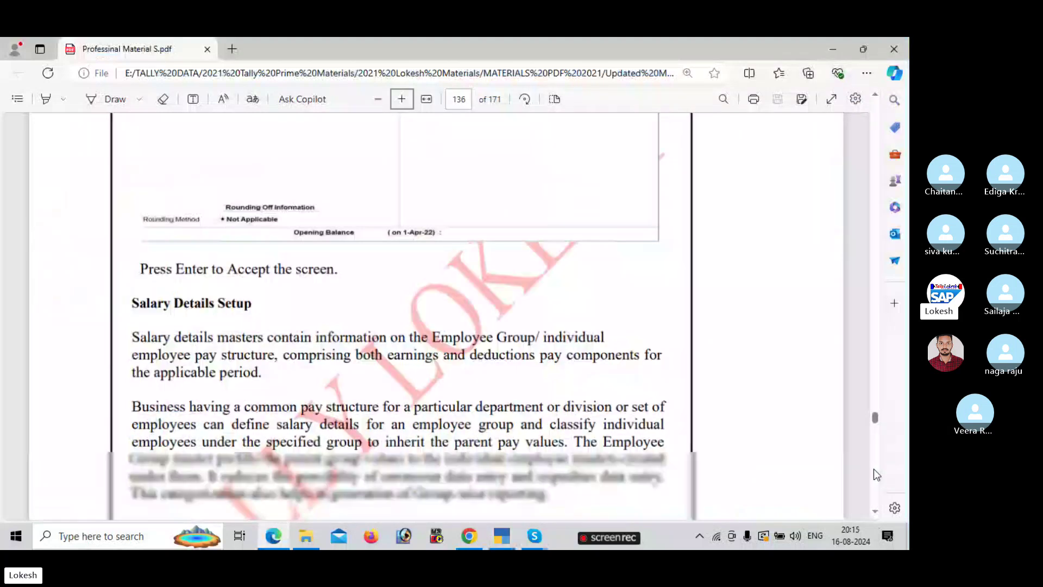
pyautogui.scroll(-5, 874, 469)
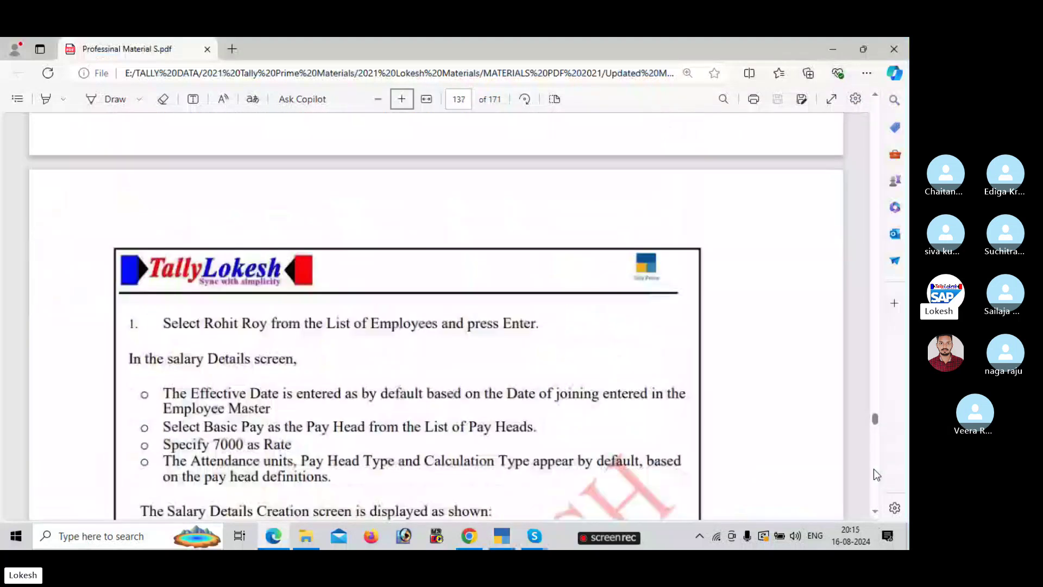
pyautogui.scroll(-5, 874, 469)
# - Discard the blank pay head form and open the Sales group's salary details for alteration
pyautogui.hotkey('alt', 'Tab')
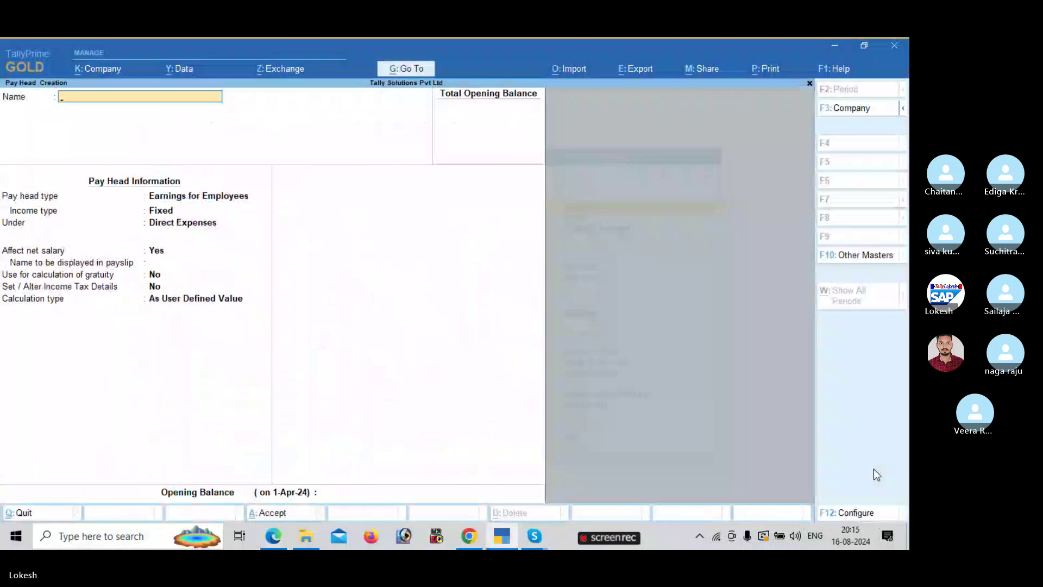
pyautogui.press('Escape')
pyautogui.press('y')
pyautogui.press('Escape')
pyautogui.press('Down')
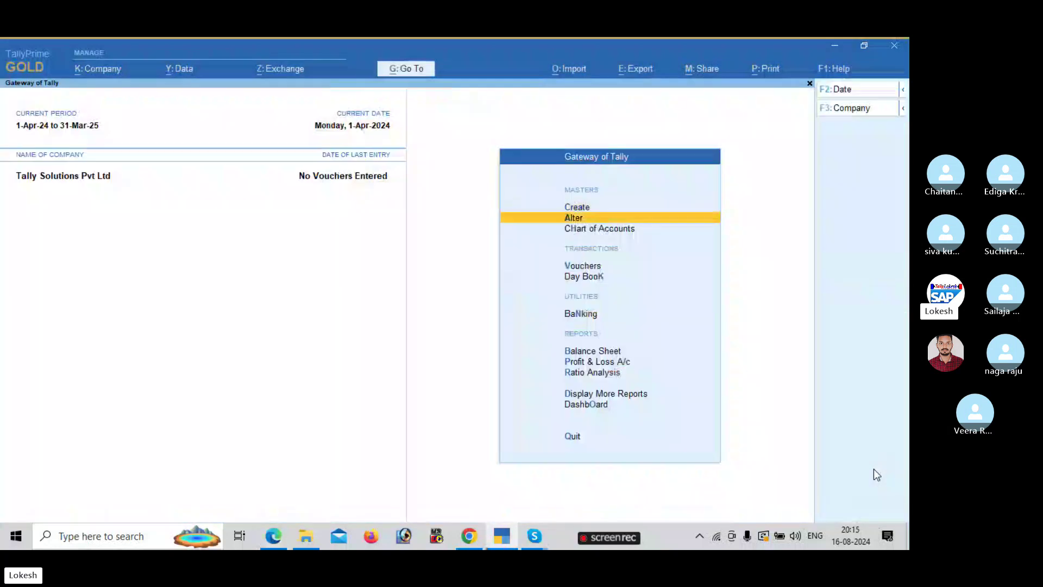
pyautogui.press('Return')
pyautogui.press('Down')
pyautogui.press('Down')
pyautogui.press('Down')
pyautogui.press('Down')
pyautogui.press('Down')
pyautogui.press('Return')
pyautogui.press('Down')
pyautogui.press('Down')
pyautogui.press('Down')
pyautogui.press('Down')
pyautogui.press('Down')
pyautogui.press('Down')
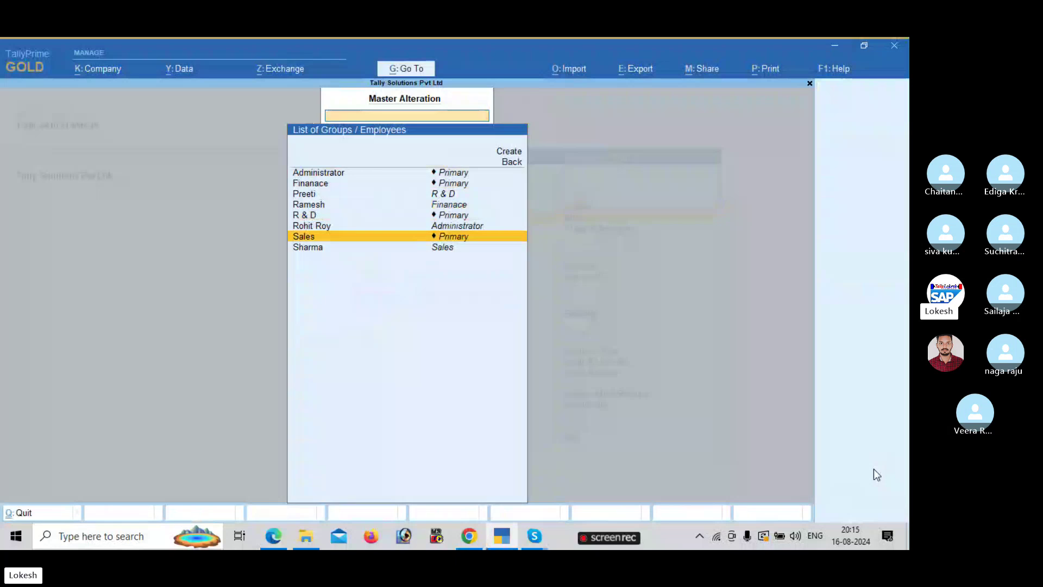
pyautogui.press('Return')
# - From 1-Apr-24, list Basic Pay, House Rent Allowence and Conveyance as Sales pay heads
pyautogui.write('1-4')
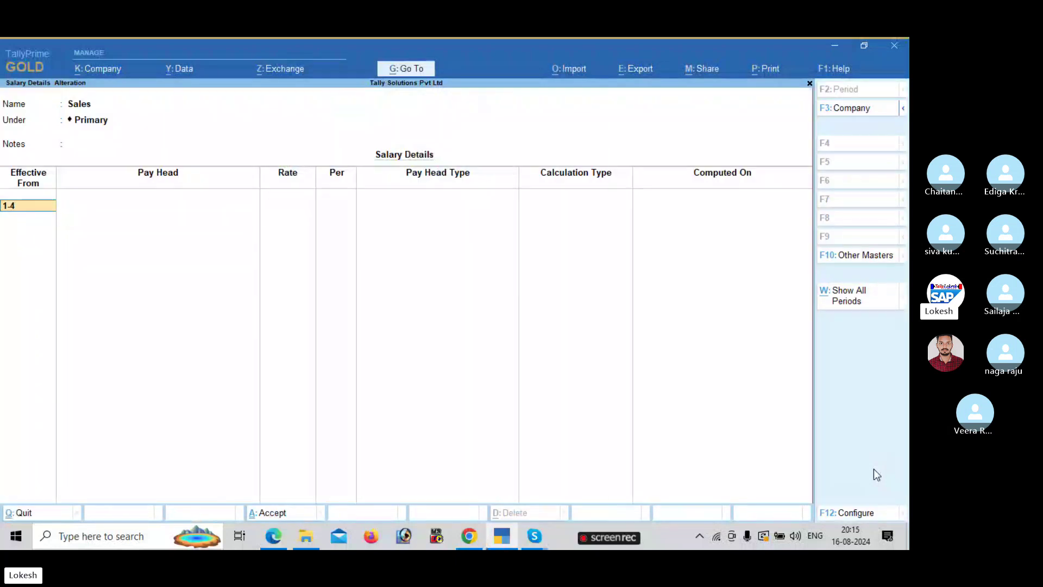
pyautogui.press('Return')
pyautogui.press('Down')
pyautogui.press('Return')
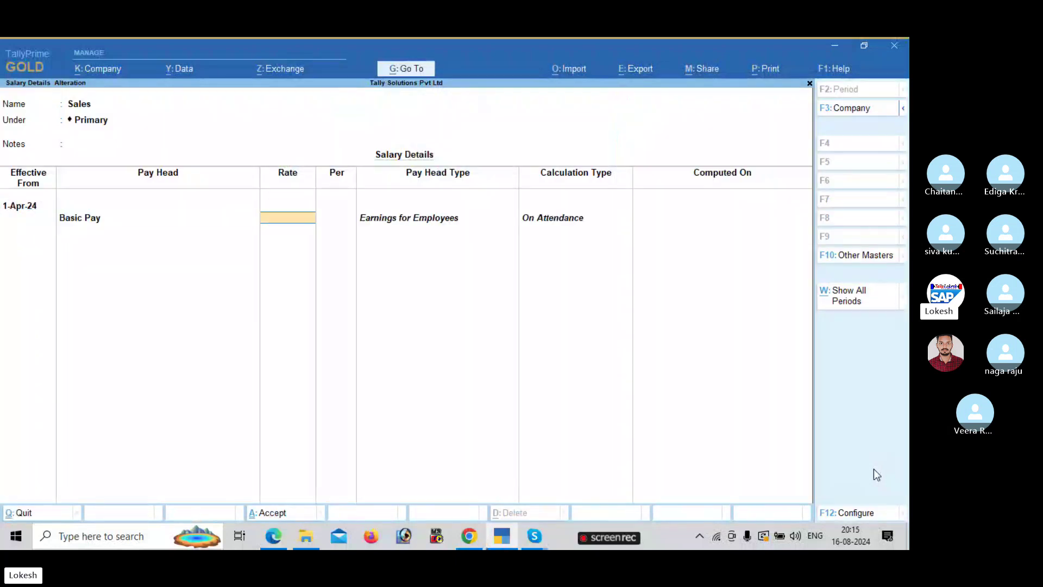
pyautogui.press('Return')
pyautogui.write('h')
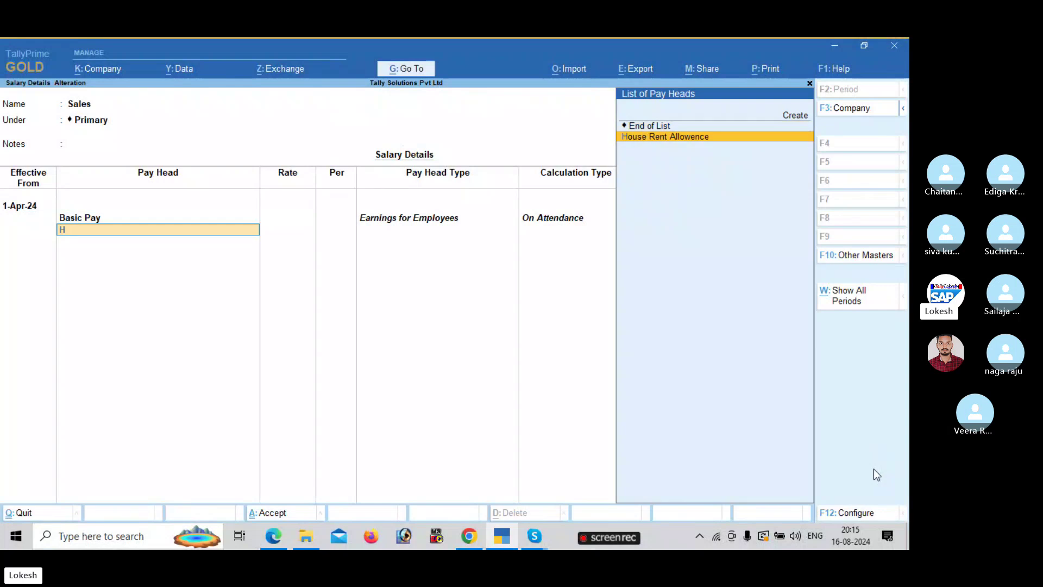
pyautogui.press('Return')
pyautogui.press('Down')
pyautogui.press('Return')
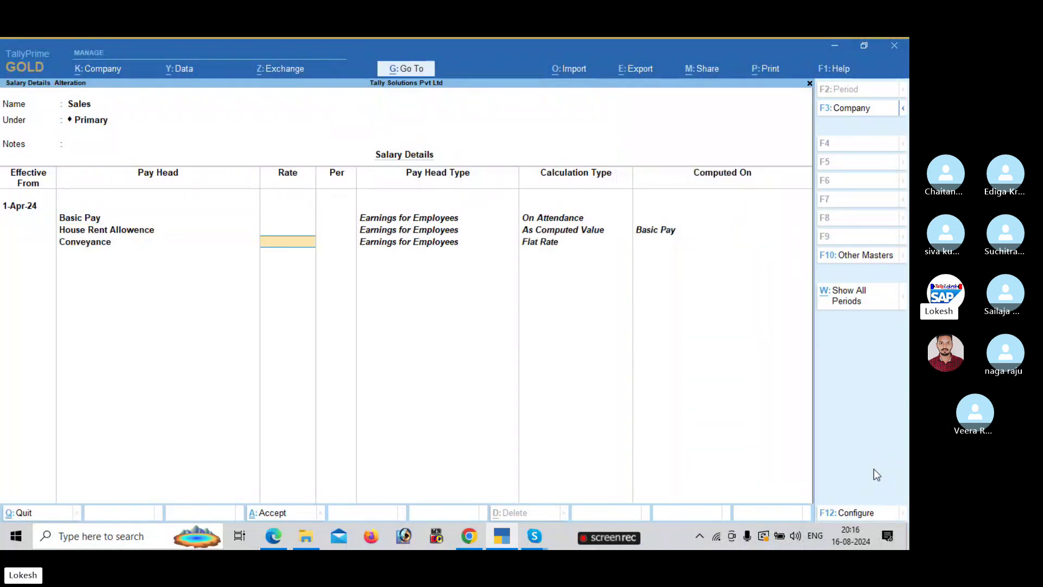
pyautogui.press('Return')
# - Add Overtime Pay and Variable Pay to the Sales group's pay heads
pyautogui.write('V')
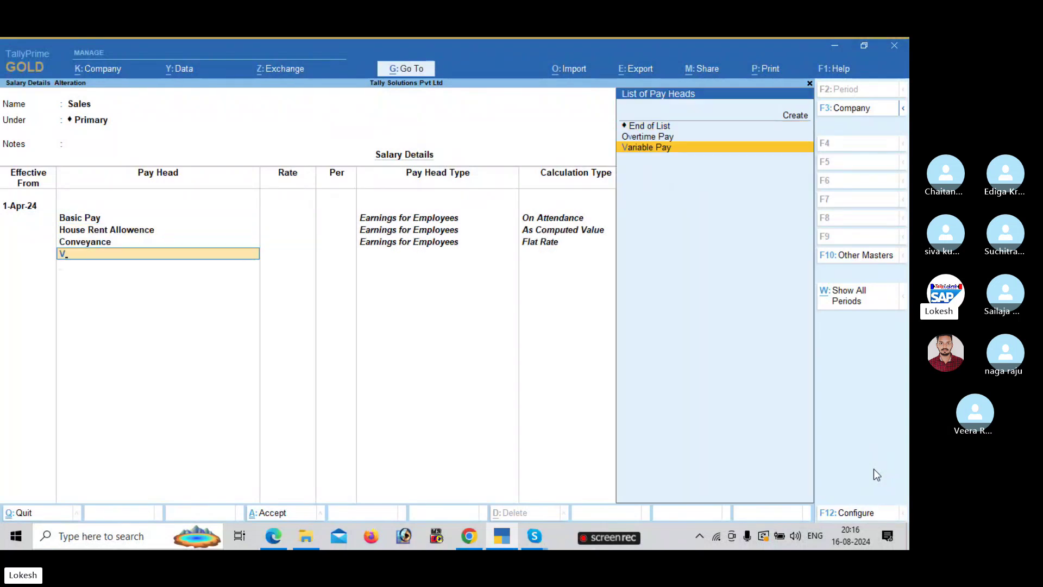
pyautogui.press('Return')
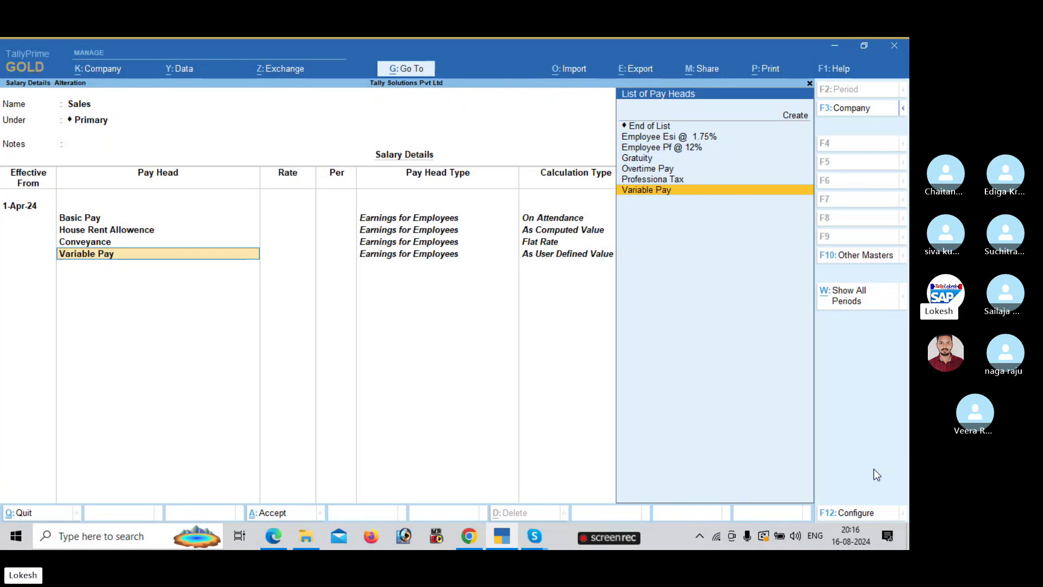
pyautogui.press('Up')
pyautogui.press('Return')
pyautogui.press('Return')
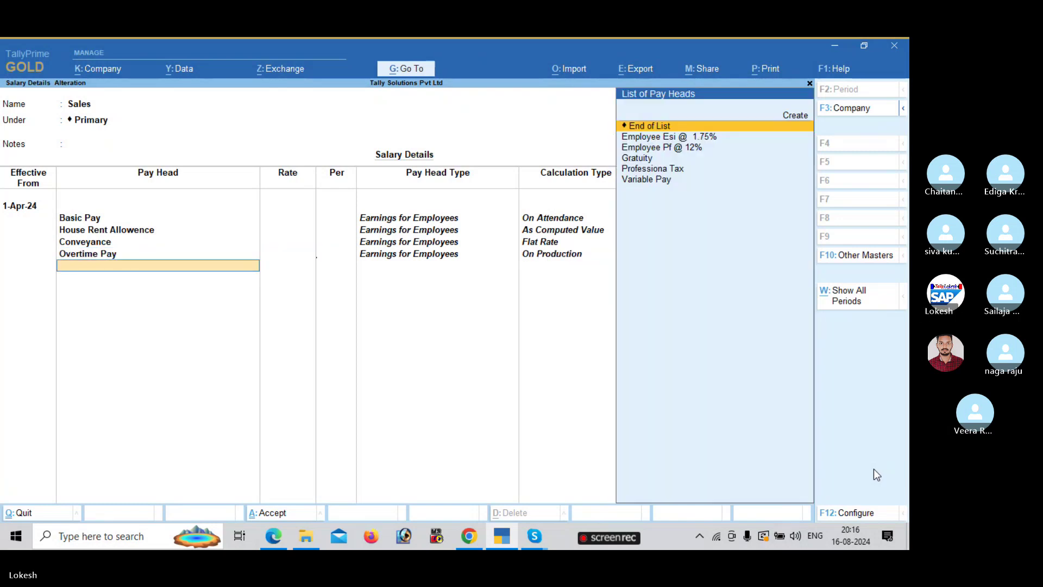
pyautogui.write('Va')
pyautogui.press('Return')
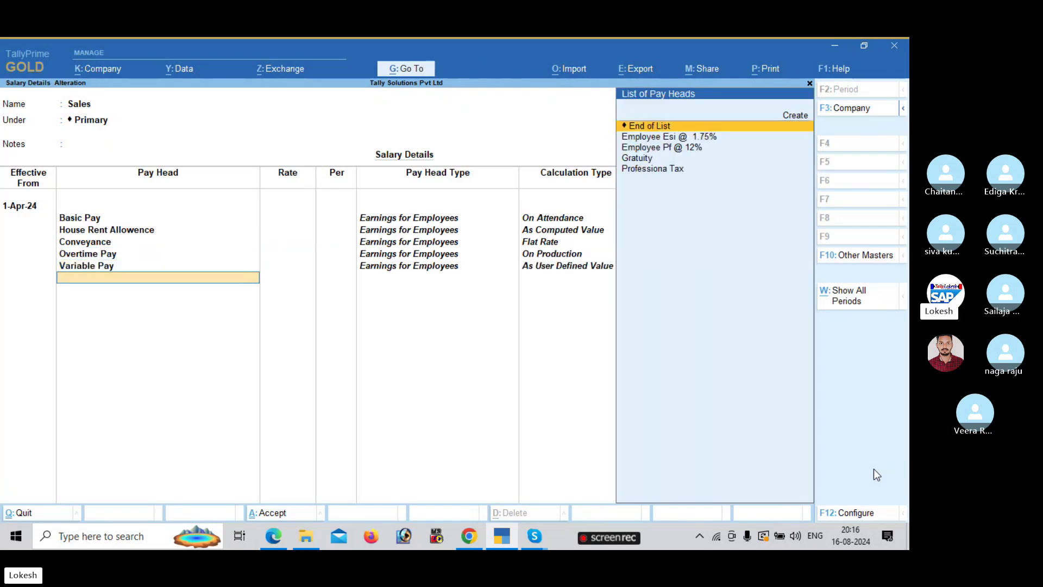
# - Add Professiona Tax, Employee Esi @ 1.75%, Employee Pf @ 12% and Gratuity, then accept
pyautogui.press('Down')
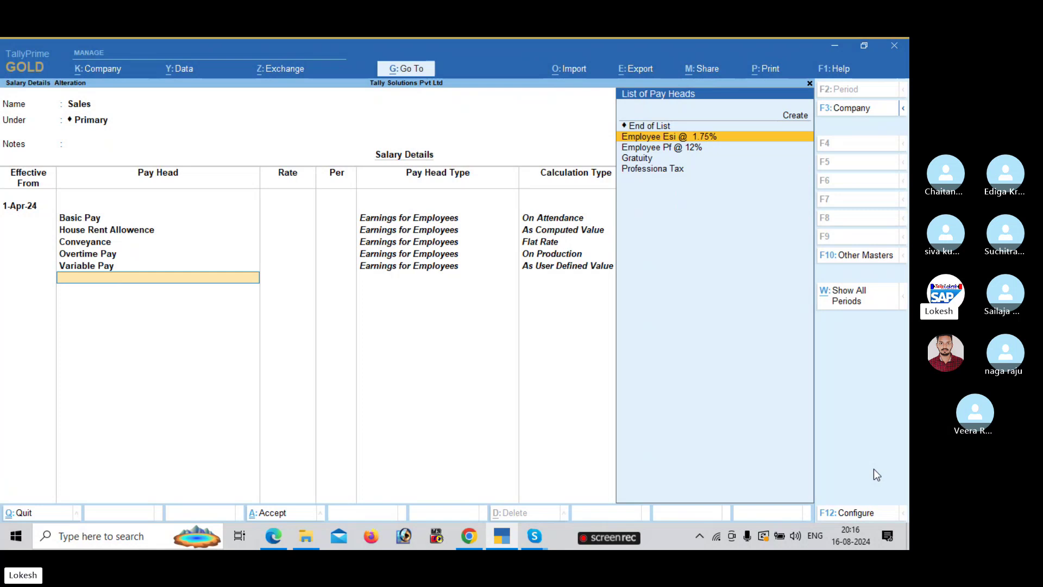
pyautogui.press('Down')
pyautogui.press('Down')
pyautogui.press('Down')
pyautogui.press('Return')
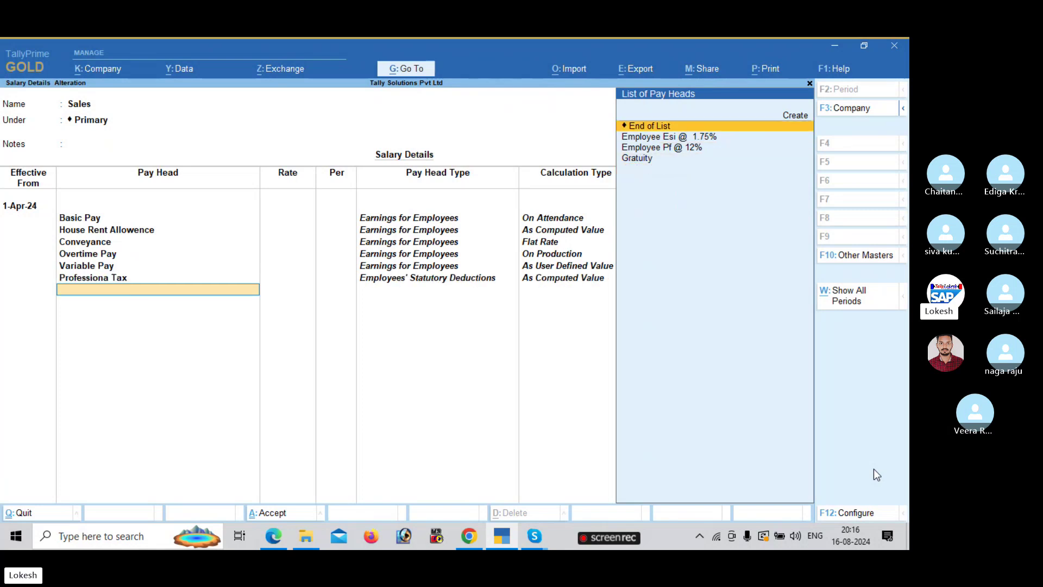
pyautogui.press('Down')
pyautogui.press('Return')
pyautogui.press('Down')
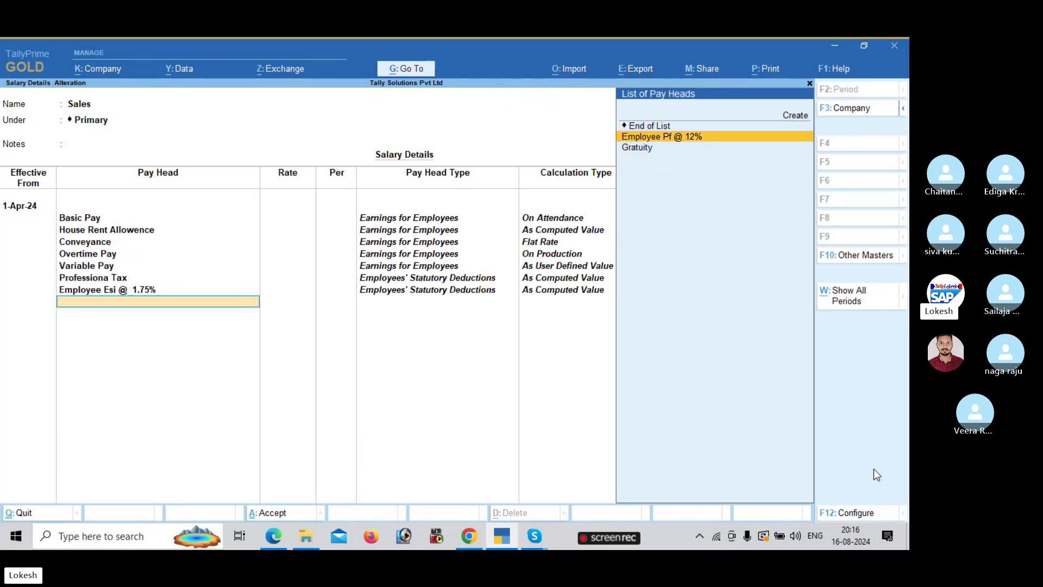
pyautogui.press('Return')
pyautogui.press('Return')
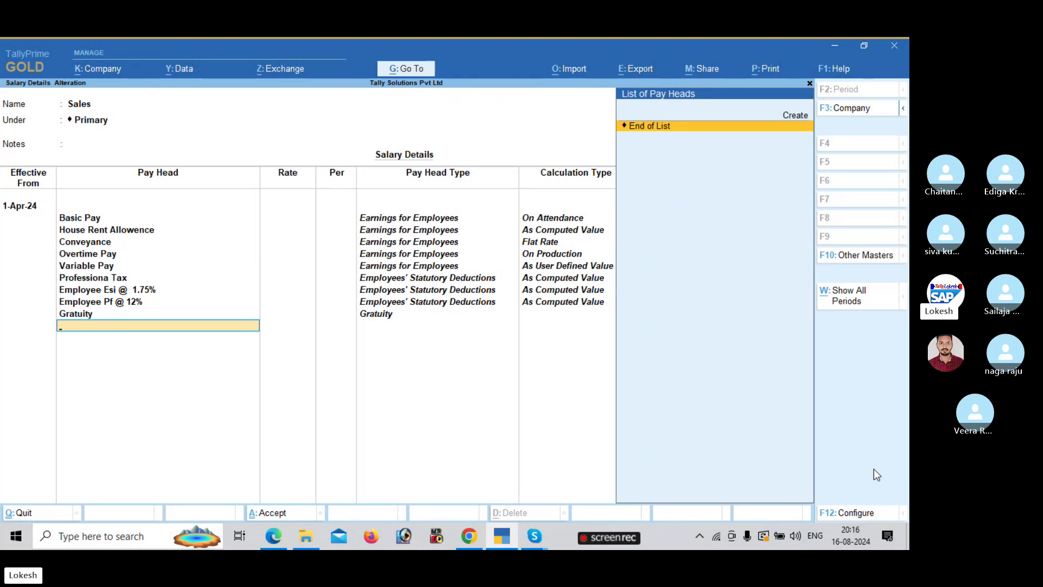
pyautogui.press('Return')
pyautogui.press('Return')
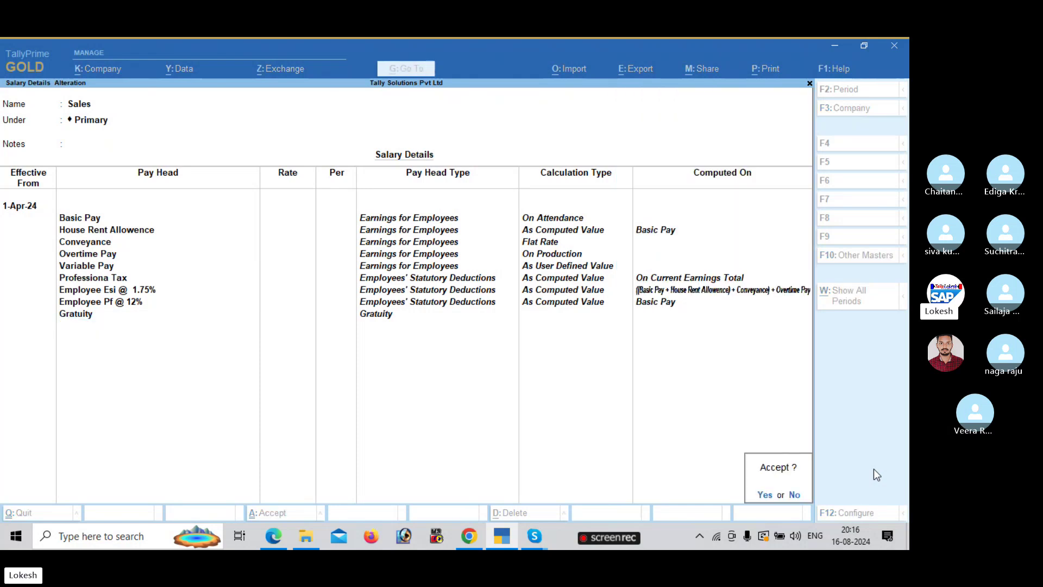
pyautogui.press('Return')
# - Start the Administrator employee's salary details from 1-Apr-24, copying pay heads from the Sales group
pyautogui.press('Up')
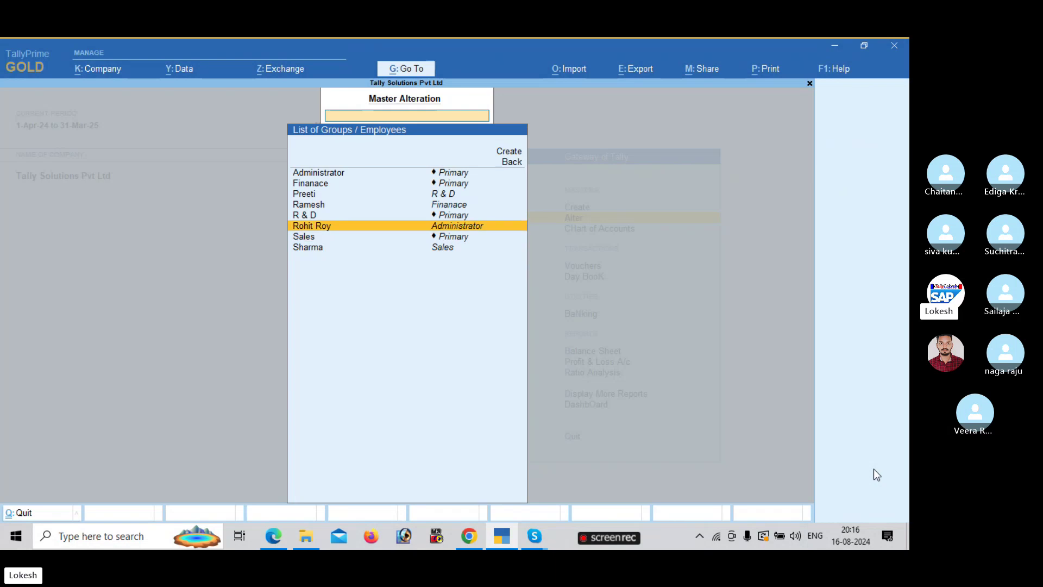
pyautogui.press('Return')
pyautogui.write('1-4')
pyautogui.press('Return')
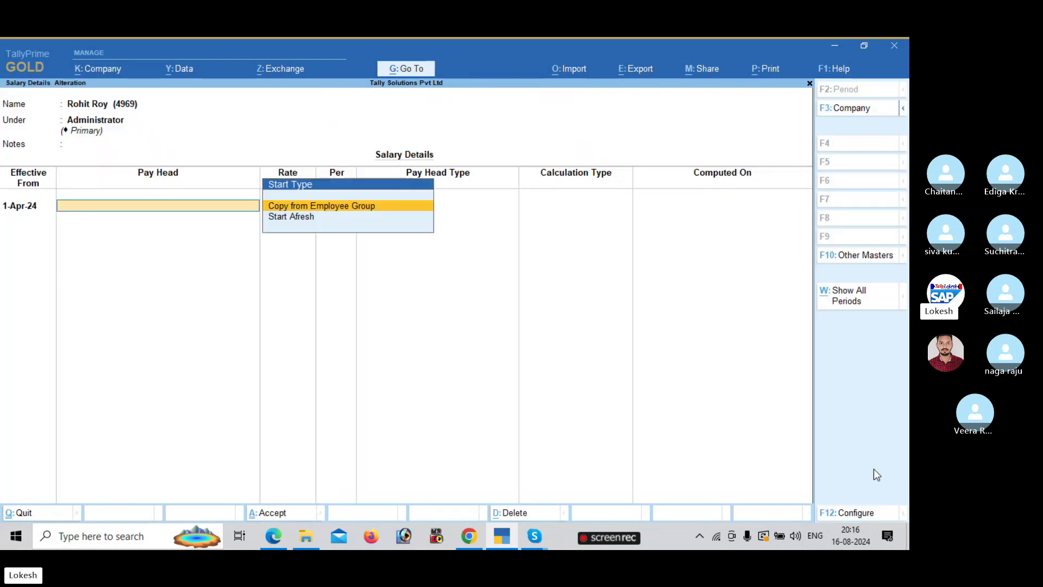
pyautogui.press('Return')
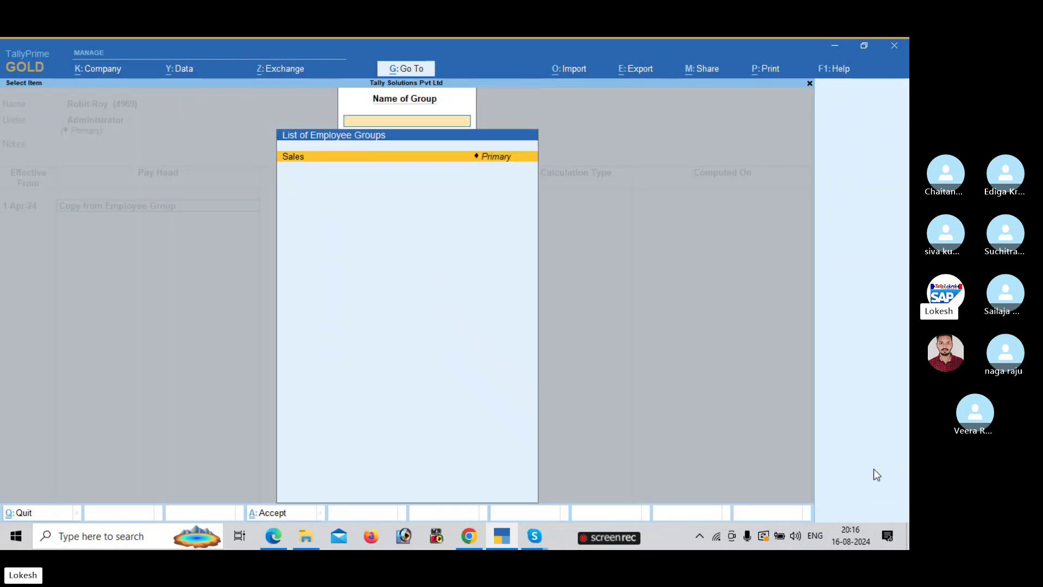
pyautogui.press('Return')
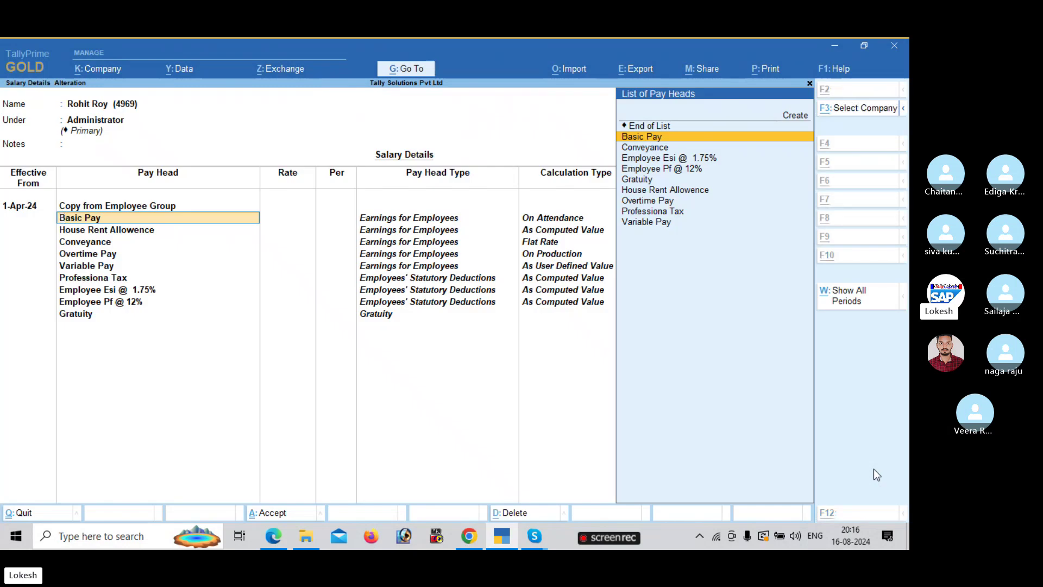
pyautogui.hotkey('alt', 'Tab')
pyautogui.scroll(-2, 873, 469)
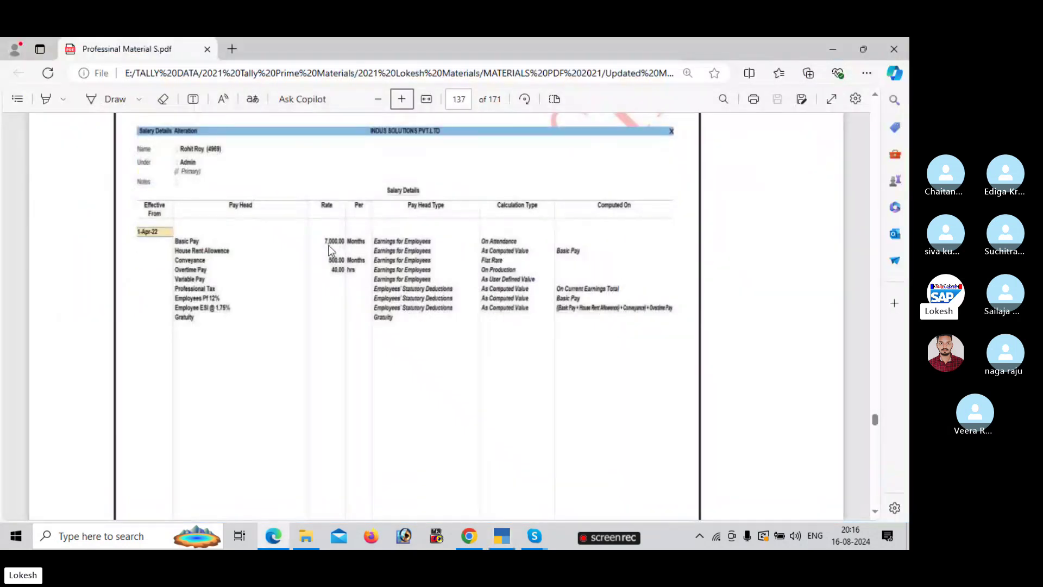
pyautogui.hotkey('alt', 'Tab')
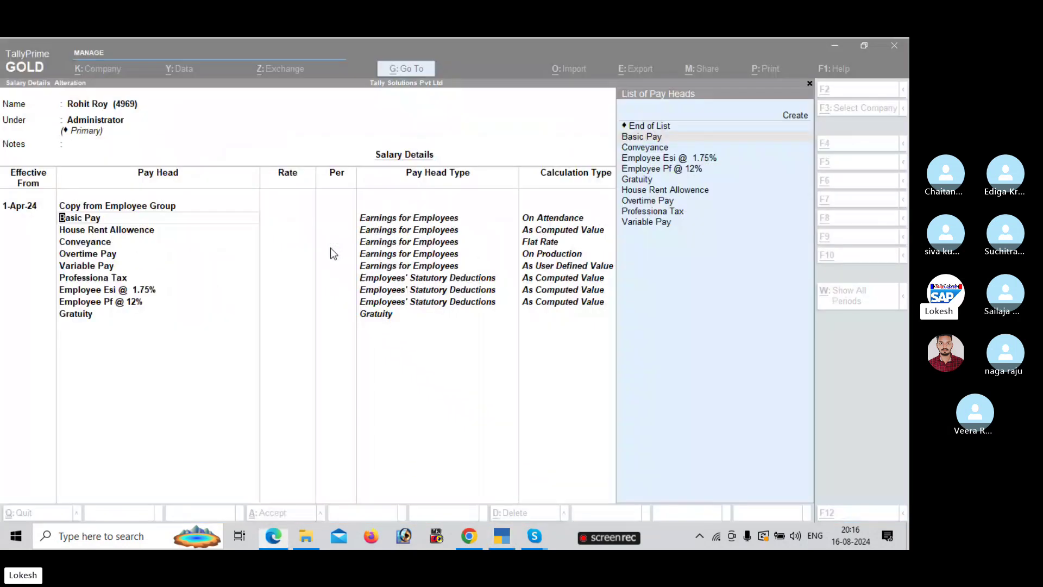
# - Redo the Sales copy and enter rates: Basic Pay 7,000, Conveyance 500, Overtime Pay 60
pyautogui.press('BackSpace')
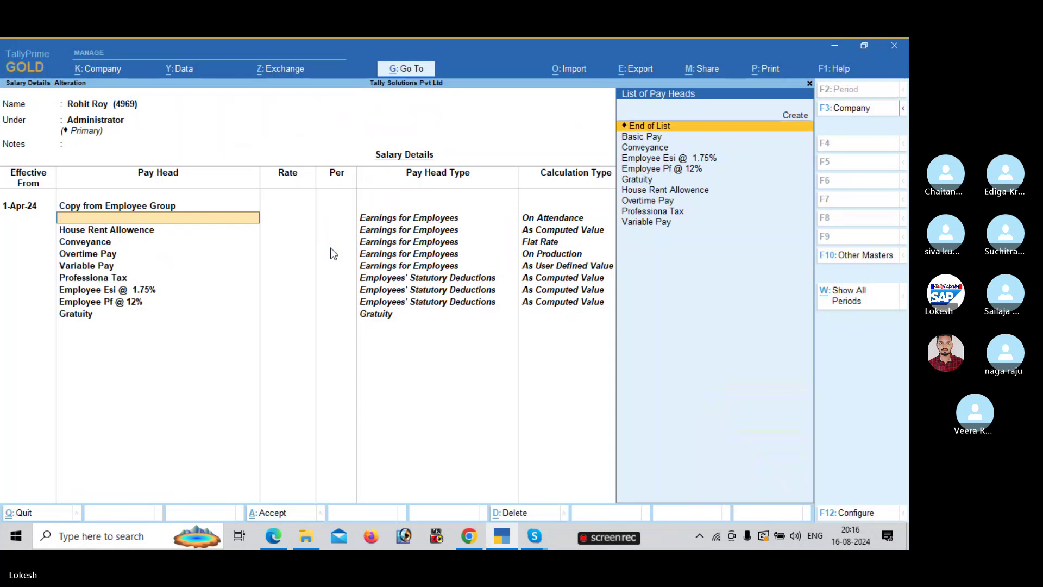
pyautogui.press('Escape')
pyautogui.press('Return')
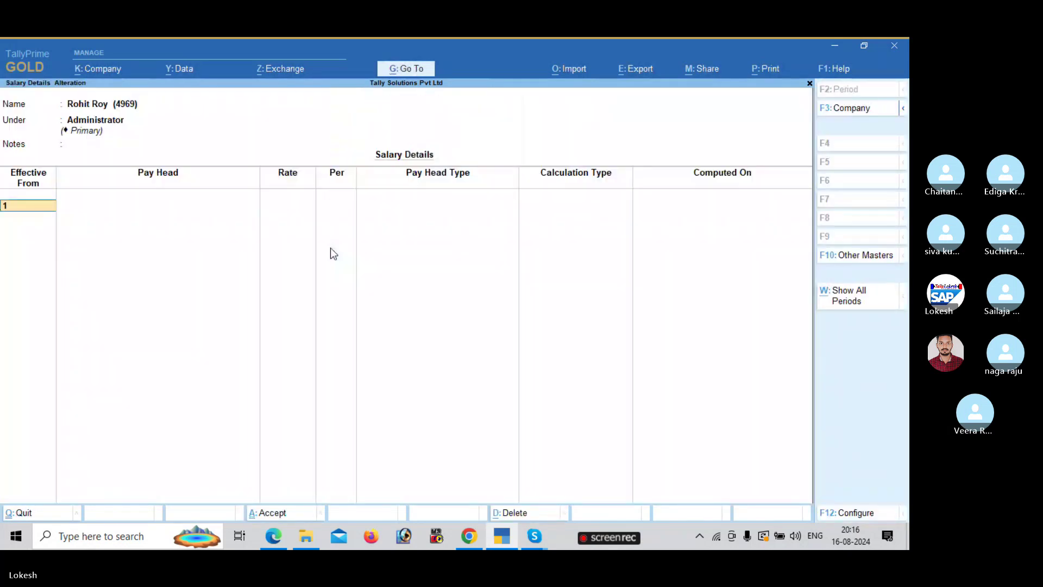
pyautogui.press('Return')
pyautogui.press('Return')
pyautogui.press('Return')
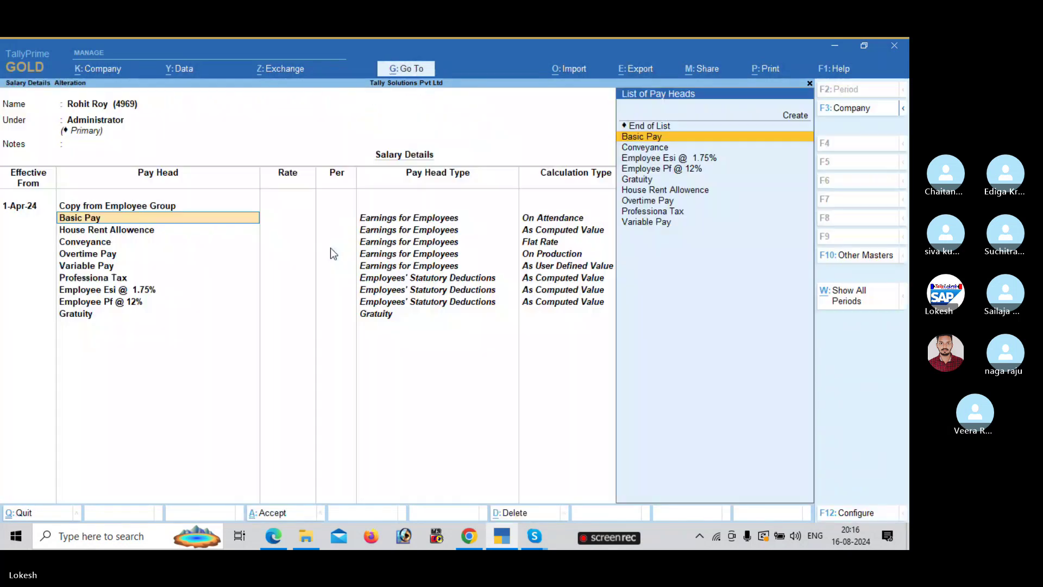
pyautogui.press('Return')
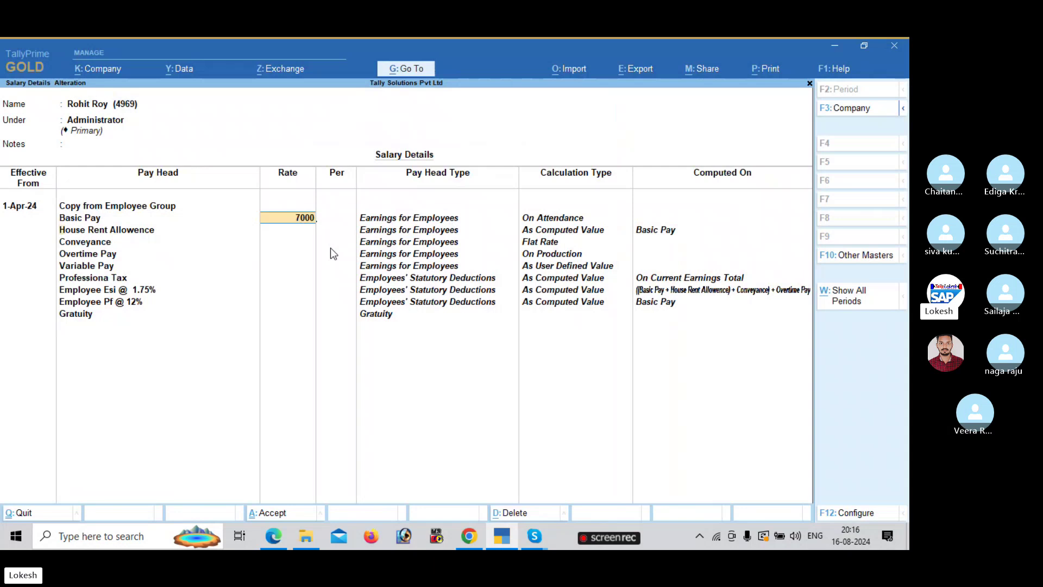
pyautogui.press('Return')
pyautogui.press('Return')
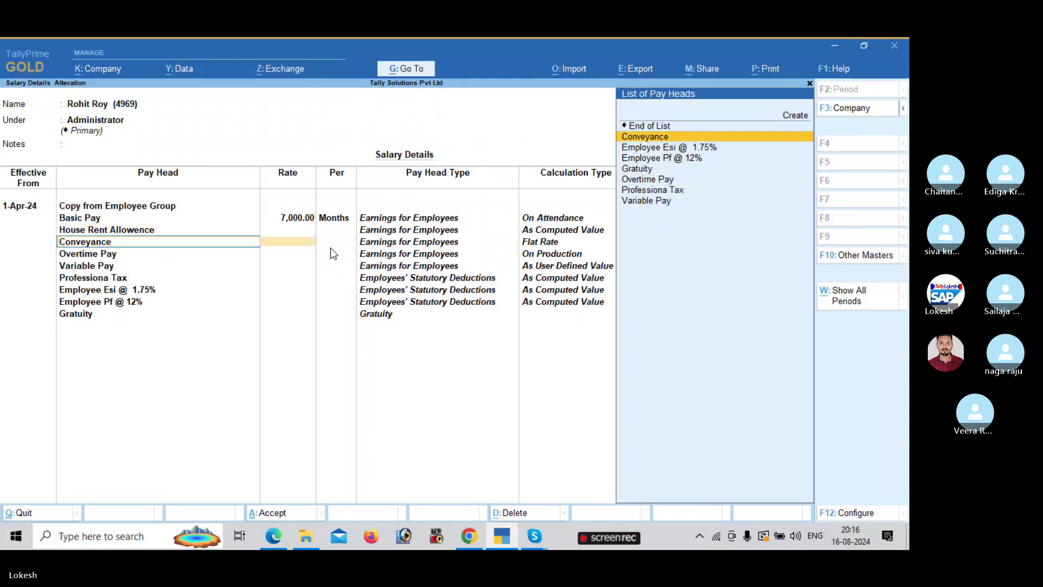
pyautogui.press('Return')
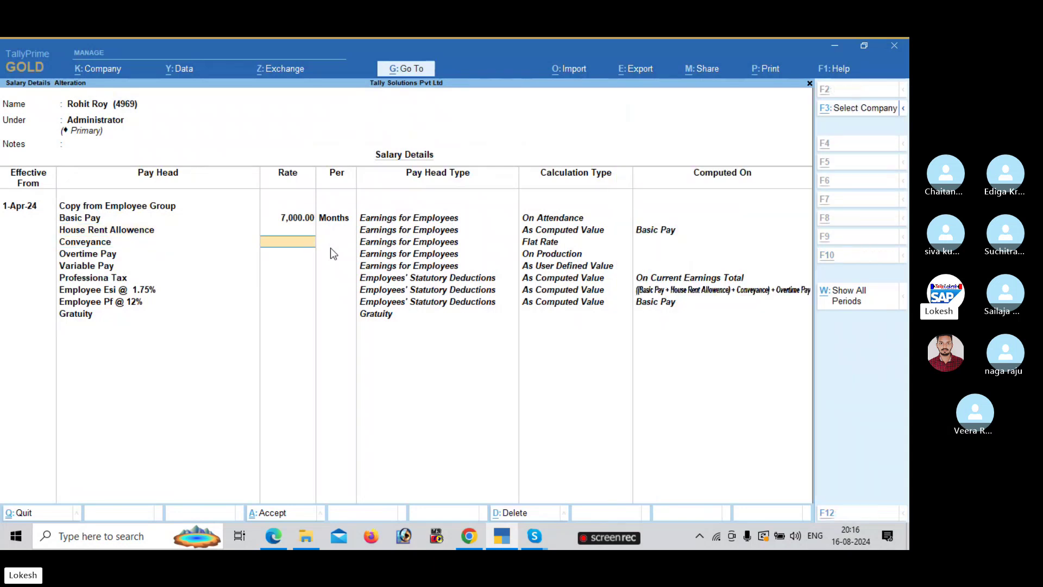
pyautogui.write('500')
pyautogui.press('Return')
pyautogui.press('Return')
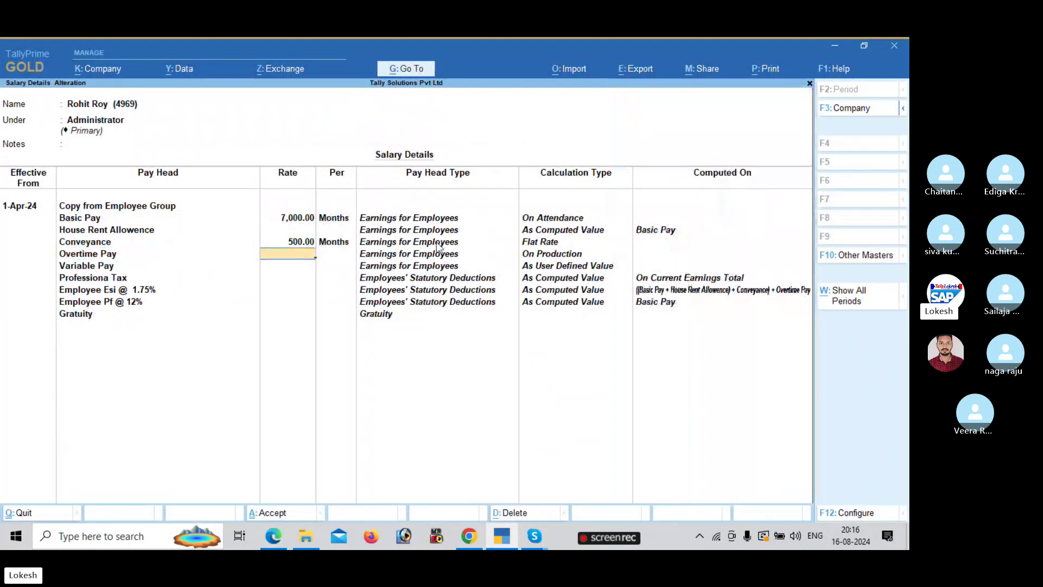
pyautogui.hotkey('alt', 'Tab')
pyautogui.hotkey('alt', 'Tab')
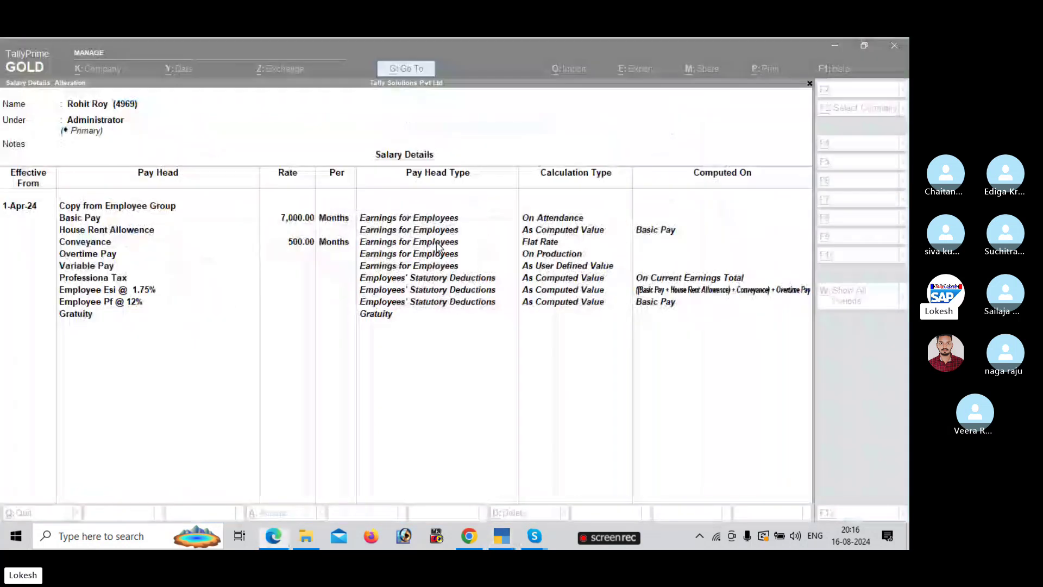
pyautogui.write('60')
pyautogui.press('Return')
# - Save the Administrator's salary details and review the pay structure table in the PDF
pyautogui.hotkey('ctrl', 'a')
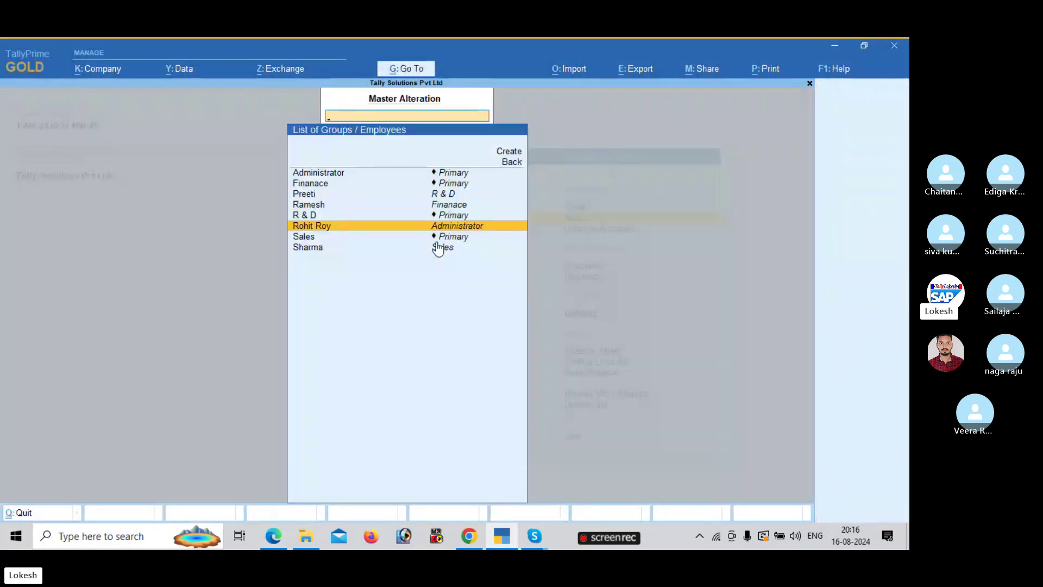
pyautogui.hotkey('alt', 'Tab')
pyautogui.scroll(-1, 436, 243)
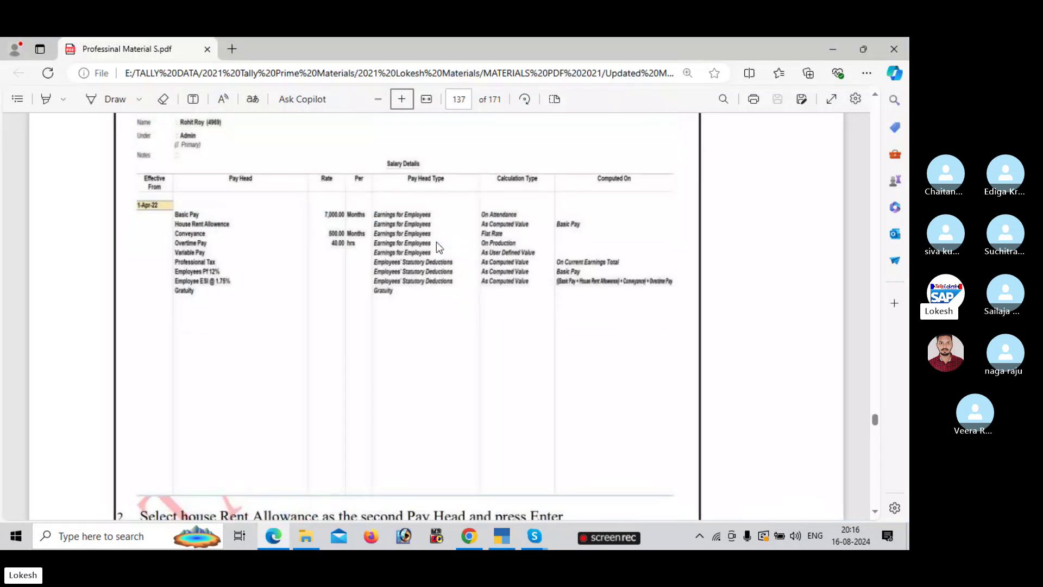
pyautogui.scroll(-6, 879, 460)
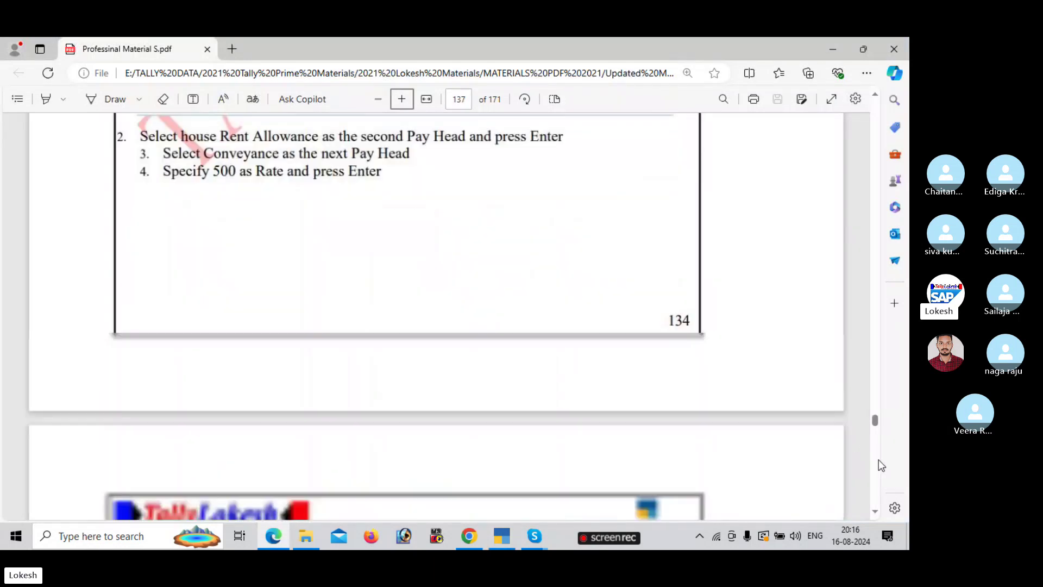
pyautogui.scroll(-8, 878, 460)
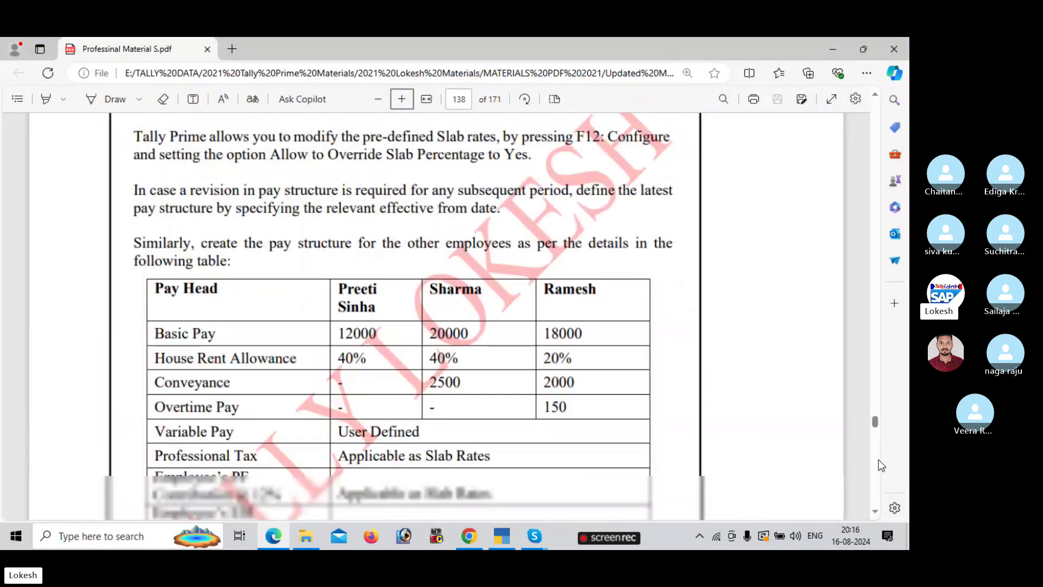
pyautogui.scroll(-7, 879, 460)
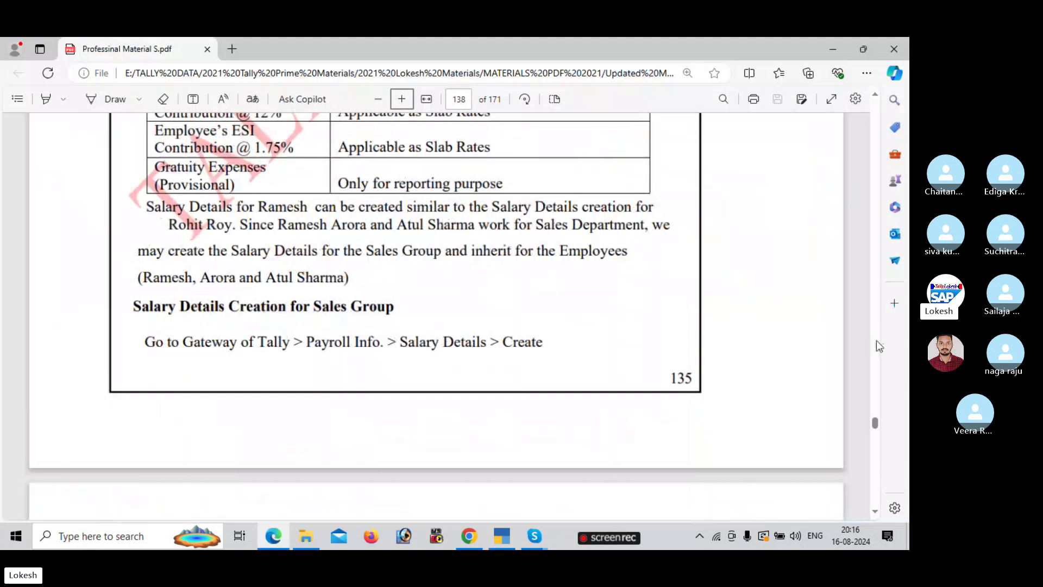
pyautogui.scroll(7, 875, 342)
# - Begin the R & D employee's salary details from 1-Apr-24, copied from the Sales group
pyautogui.hotkey('alt', 'Tab')
pyautogui.press('Return')
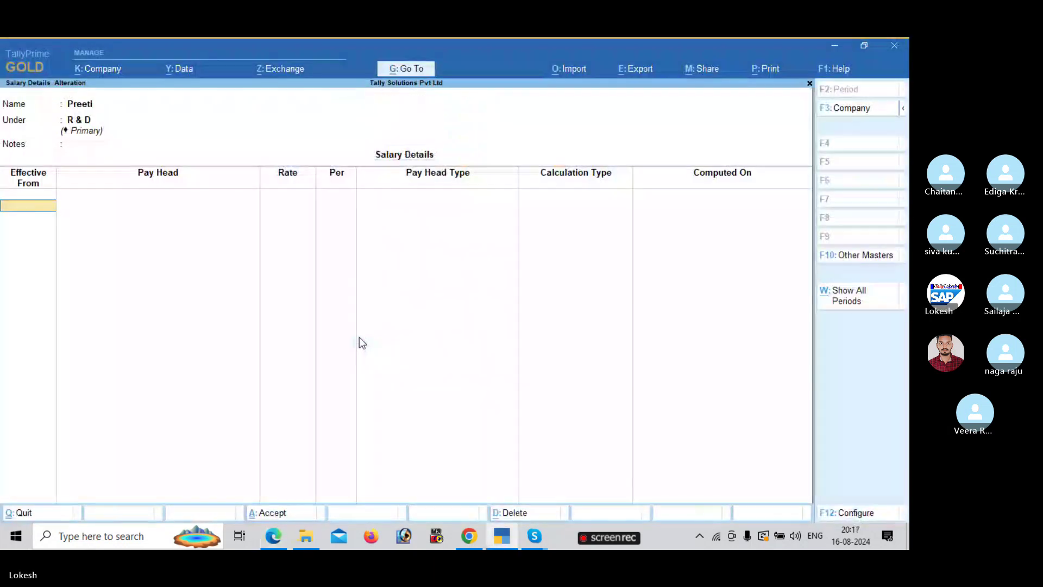
pyautogui.write('1-4')
pyautogui.press('Return')
pyautogui.press('Return')
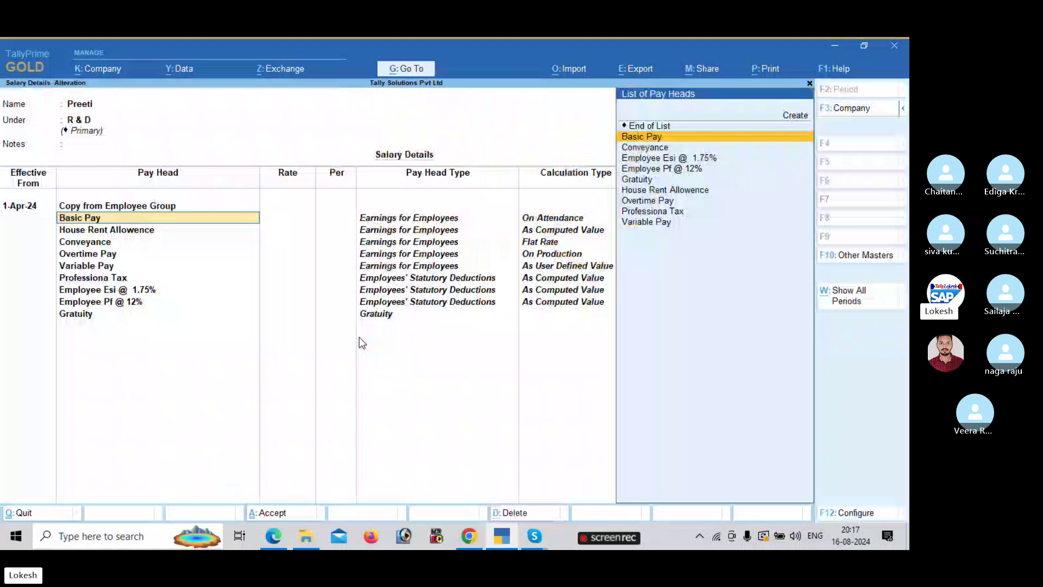
# - Give Preeti Basic Pay of 12,000, allow overriding slab percentages, and save her salary details
pyautogui.press('Return')
pyautogui.write('12000')
pyautogui.press('Return')
pyautogui.press('Return')
pyautogui.press('Return')
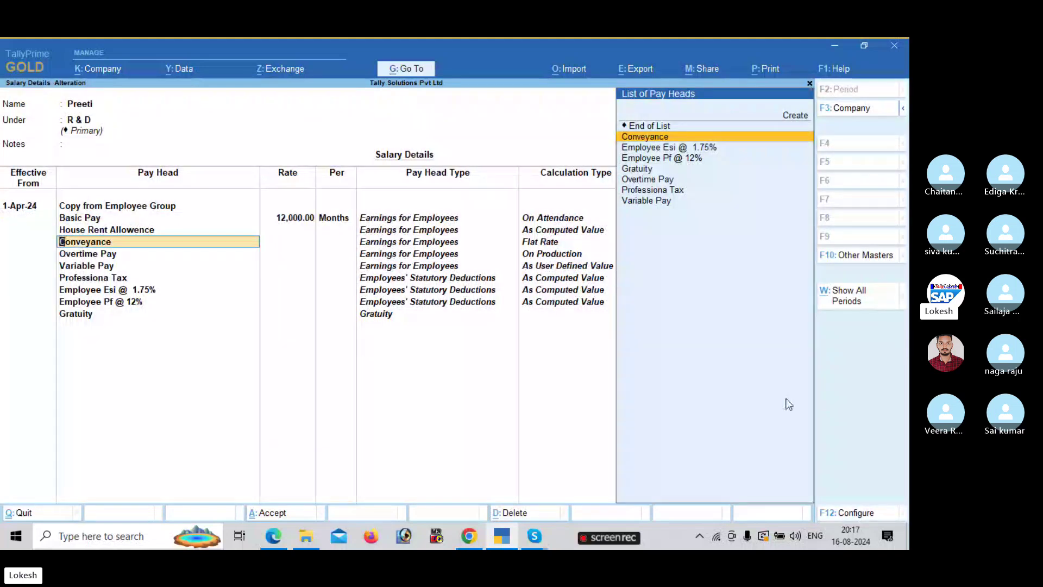
pyautogui.click(861, 514)
pyautogui.write('y')
pyautogui.press('Return')
pyautogui.press('Return')
pyautogui.press('Return')
pyautogui.press('Return')
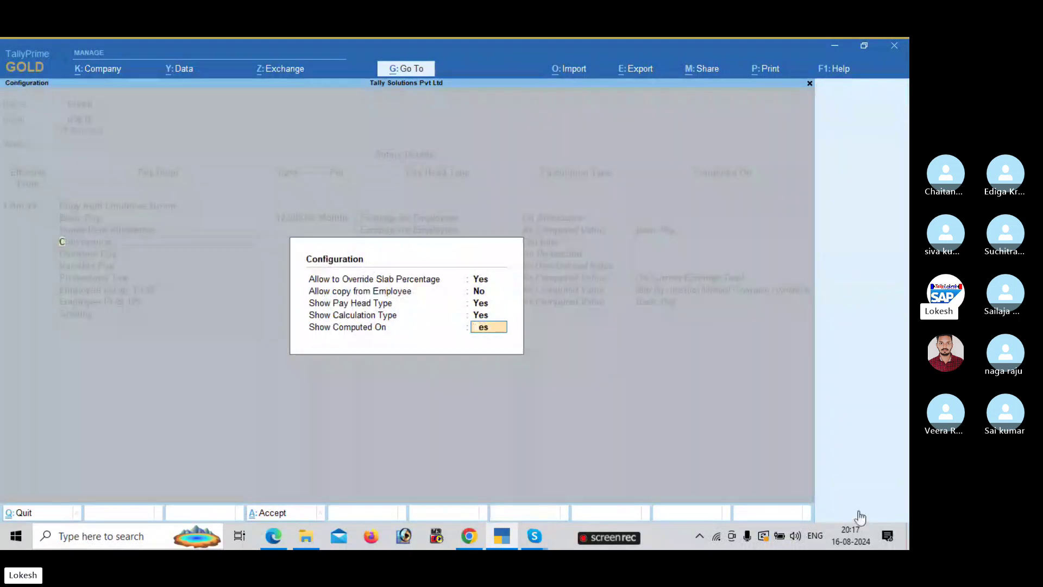
pyautogui.press('Return')
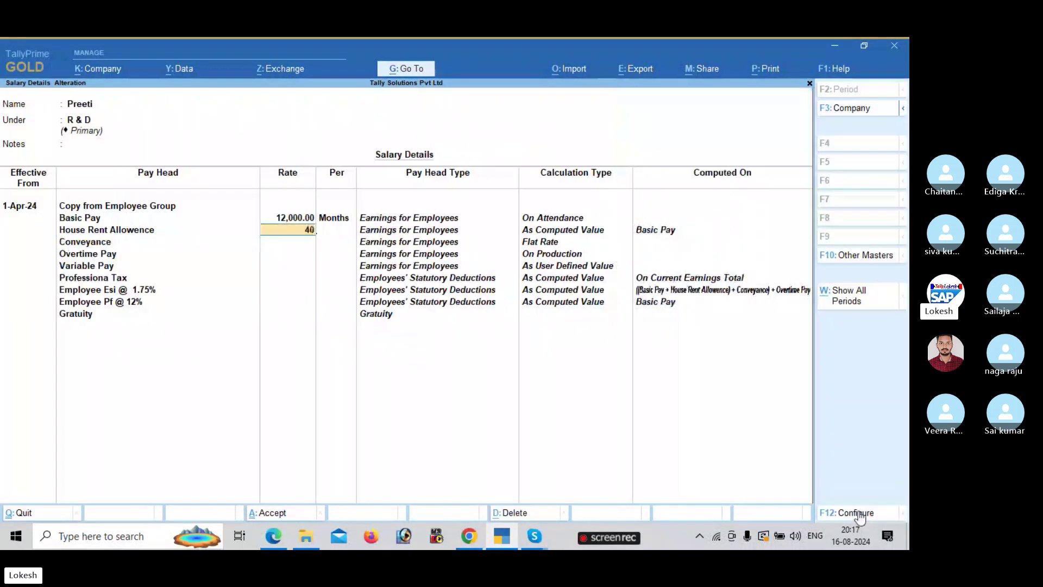
pyautogui.hotkey('ctrl', 'a')
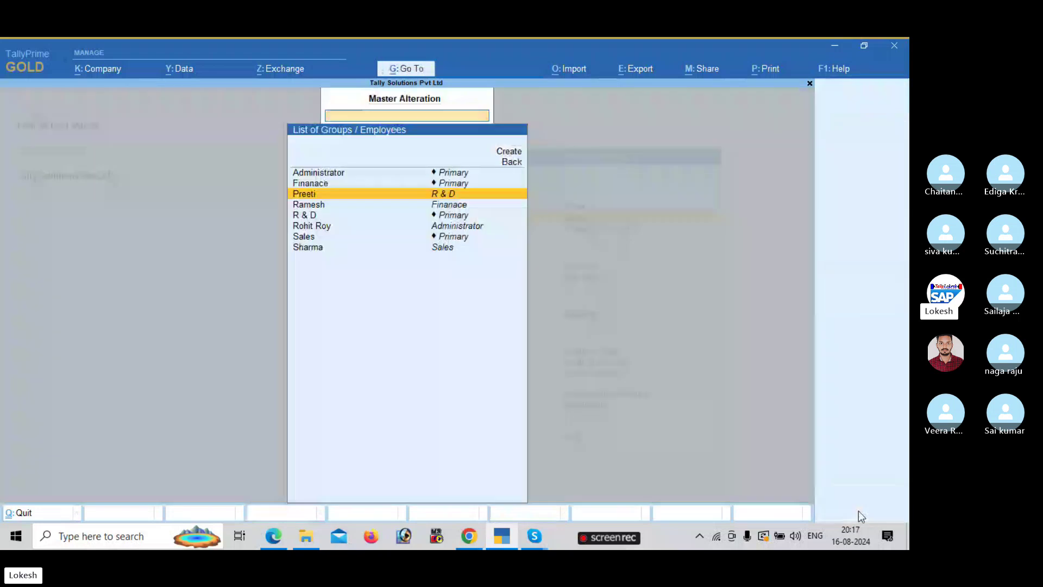
# - Check the pay structure table in the reference PDF, then return to the employee list
pyautogui.hotkey('alt', 'Tab')
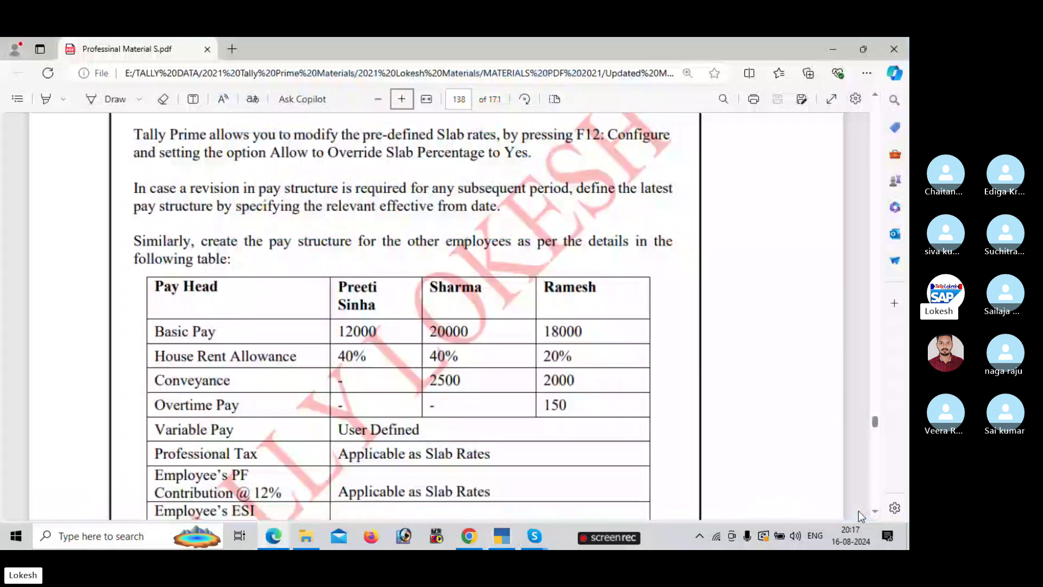
pyautogui.scroll(-1, 859, 512)
pyautogui.hotkey('alt', 'Tab')
# - Open Sharma's salary details, effective from 1-4, copying pay heads from the parent
pyautogui.press('Down')
pyautogui.press('Down')
pyautogui.press('Down')
pyautogui.press('Down')
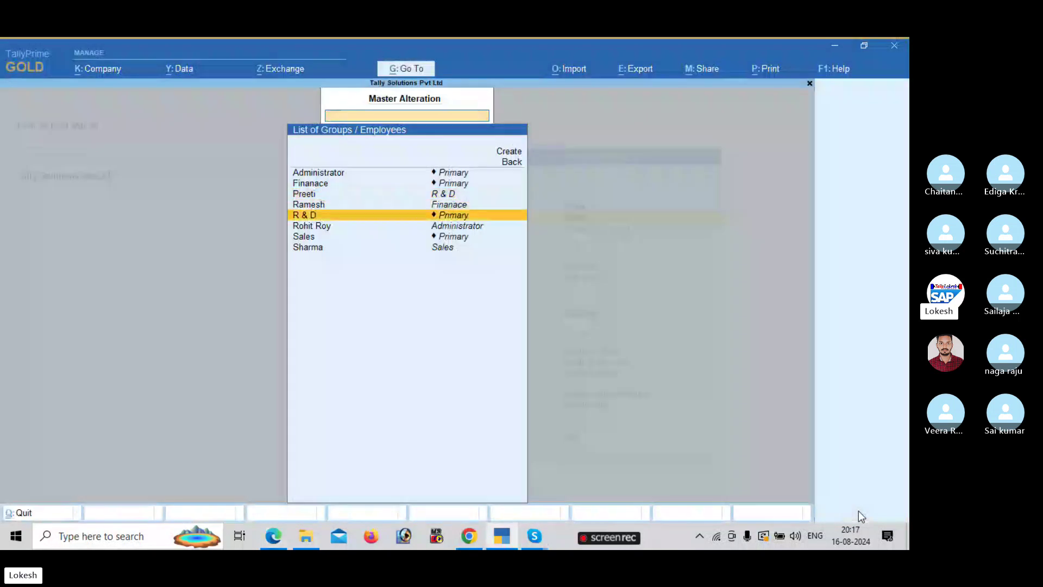
pyautogui.press('Down')
pyautogui.press('Return')
pyautogui.write('1-4')
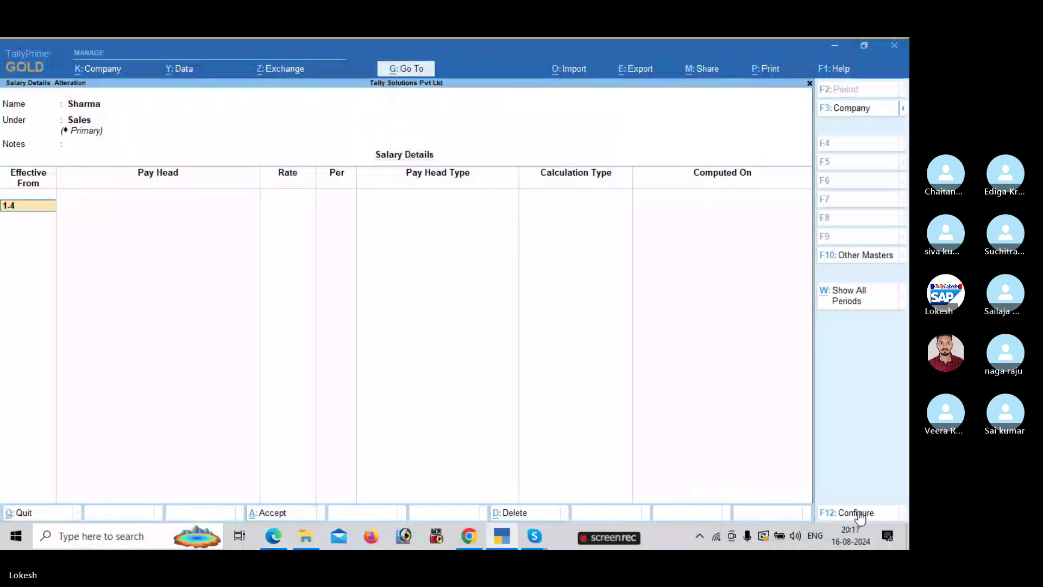
pyautogui.press('Return')
pyautogui.press('Return')
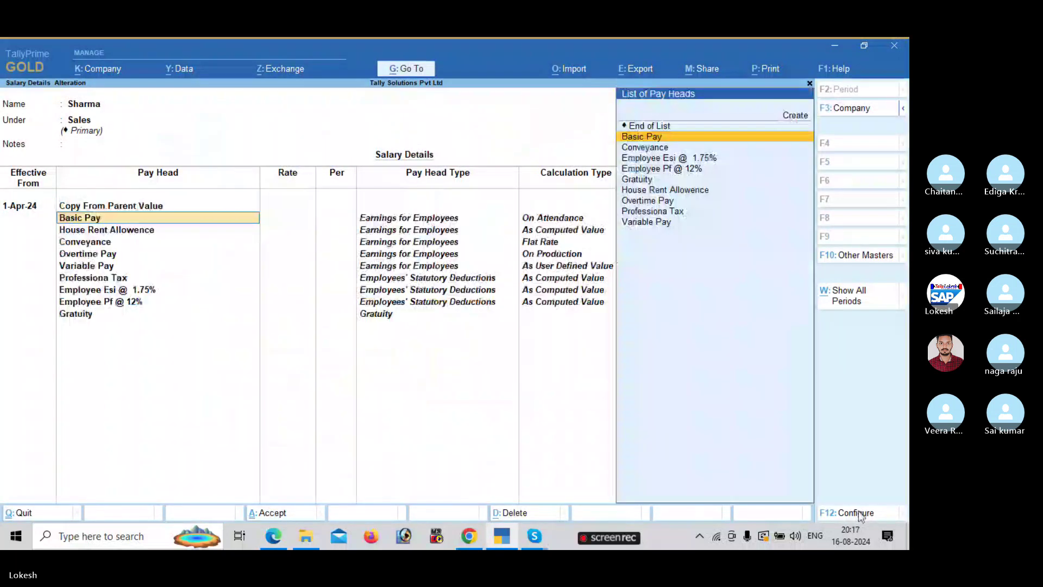
pyautogui.press('Return')
# - Enter Sharma's Basic Pay of 20,000 per month, as given in the reference PDF
pyautogui.hotkey('alt', 'Tab')
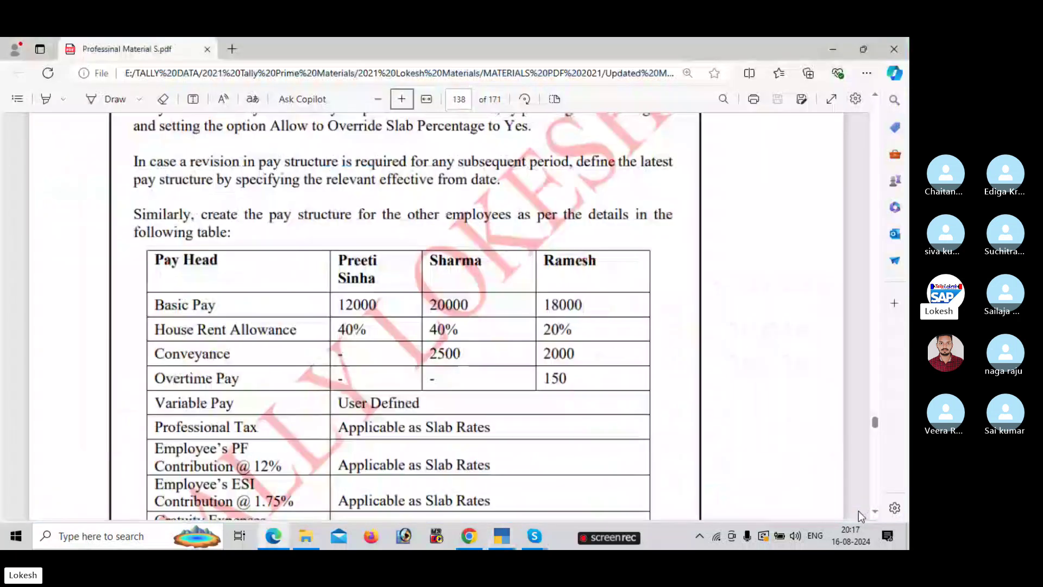
pyautogui.hotkey('alt', 'Tab')
pyautogui.write('20000')
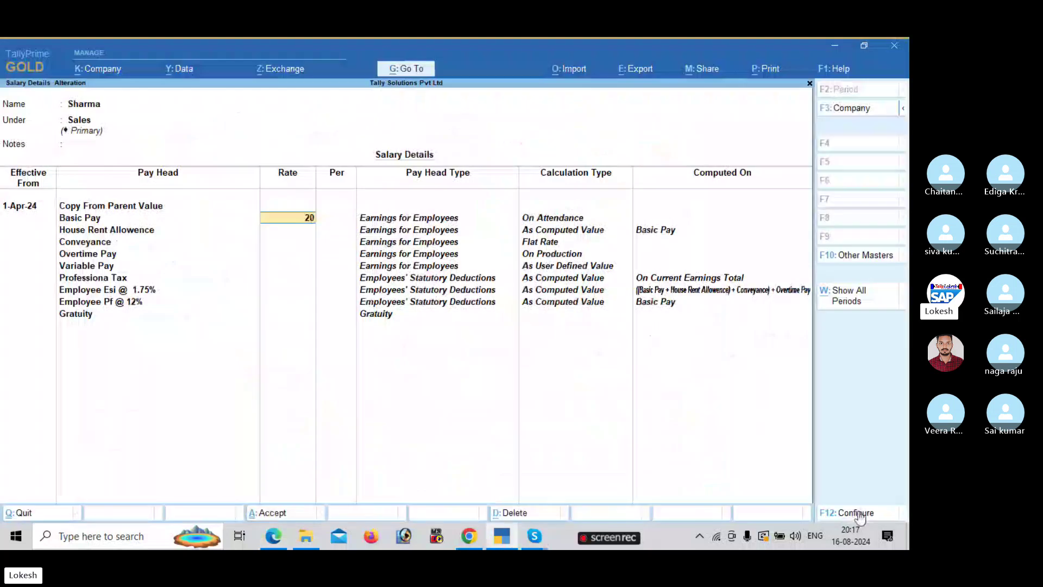
pyautogui.press('Return')
pyautogui.press('Return')
# - Set Sharma's House Rent Allowence to 40% and Conveyance to 2,500 per month
pyautogui.press('Return')
pyautogui.hotkey('alt', 'Tab')
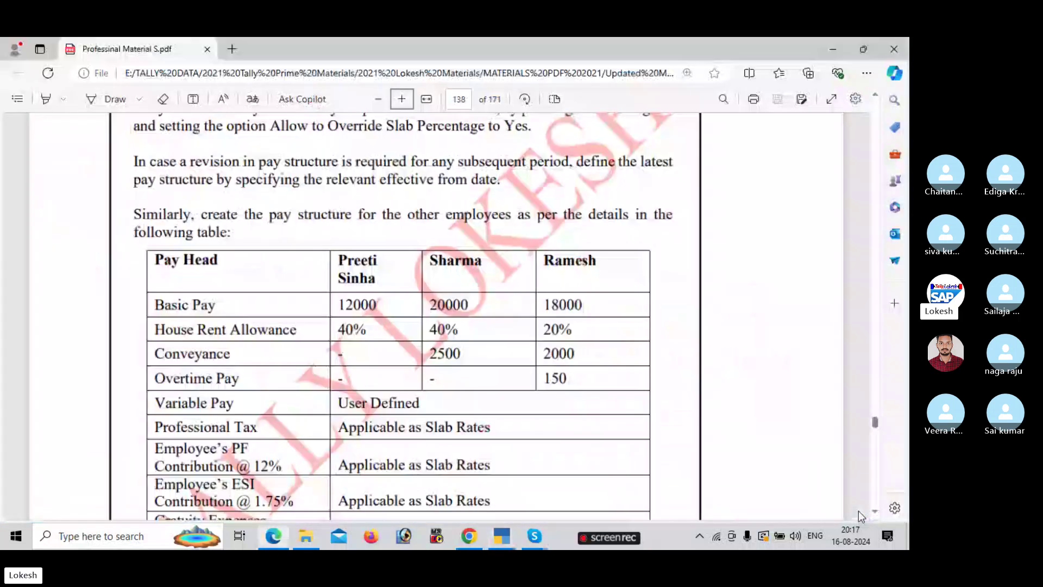
pyautogui.hotkey('alt', 'Tab')
pyautogui.write('40')
pyautogui.press('Return')
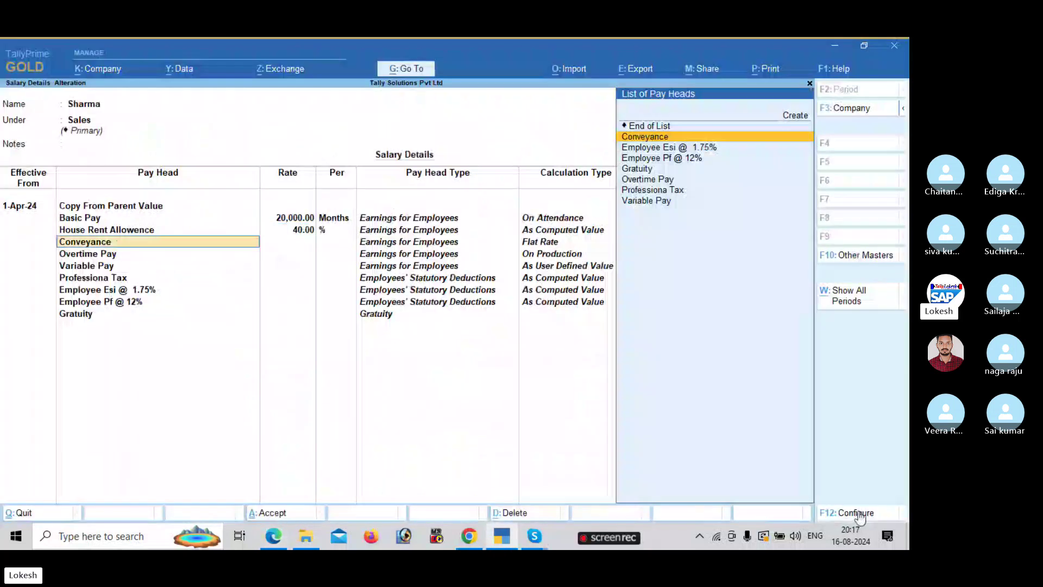
pyautogui.press('Return')
pyautogui.hotkey('alt', 'Tab')
pyautogui.hotkey('alt', 'Tab')
pyautogui.write('2500')
pyautogui.press('Return')
pyautogui.press('Return')
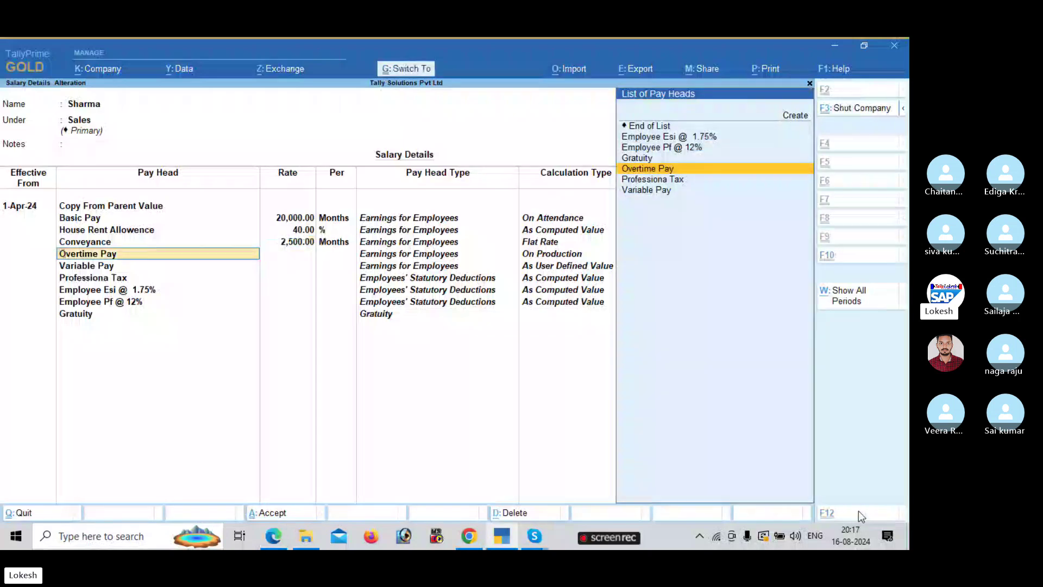
pyautogui.hotkey('alt', 'Tab')
pyautogui.hotkey('alt', 'Tab')
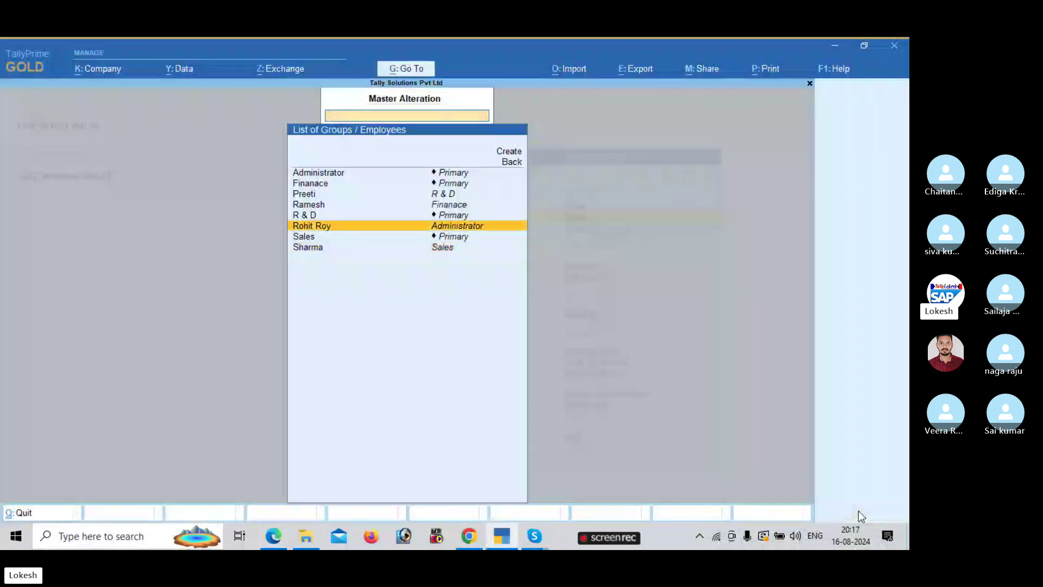
# - Open Ramesh's salary details, copying pay heads from the employee group
pyautogui.press('Up')
pyautogui.press('Up')
pyautogui.press('Return')
pyautogui.press('Return')
pyautogui.press('Return')
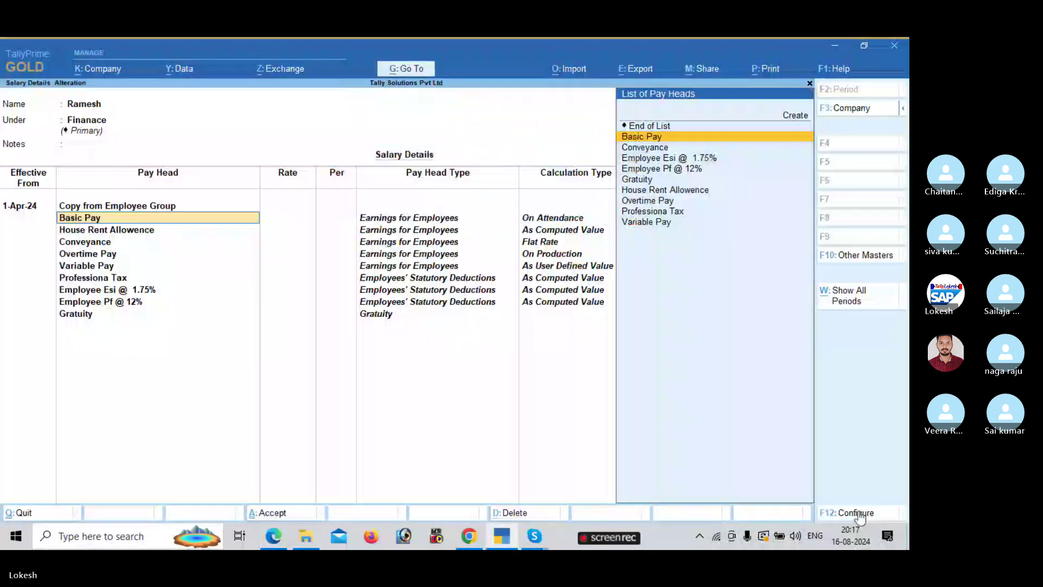
pyautogui.press('Return')
pyautogui.hotkey('alt', 'Tab')
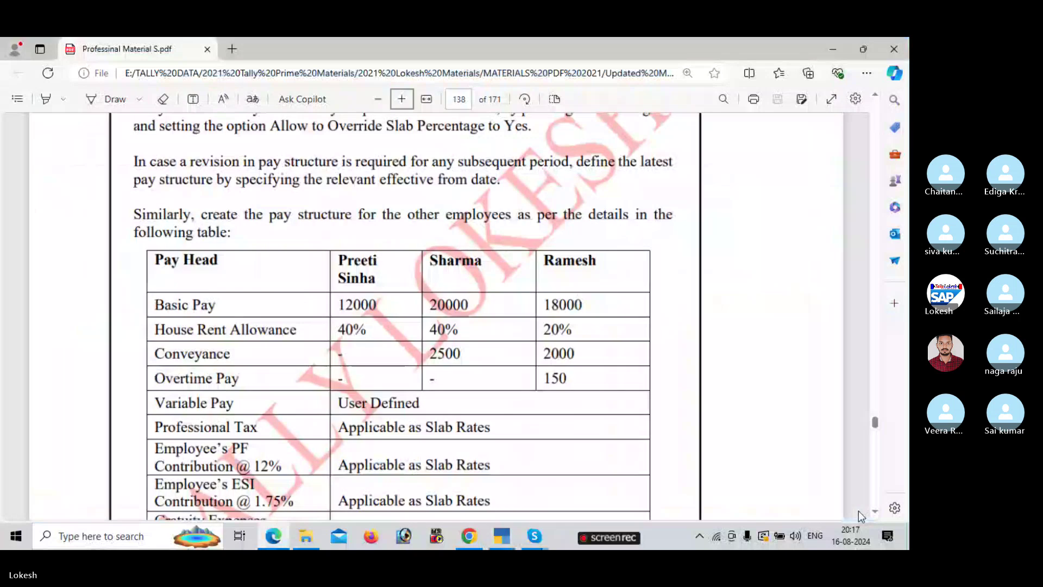
pyautogui.hotkey('alt', 'Tab')
# - Enter Ramesh's rates: Basic Pay 18,000, House Rent Allowence 20%, Conveyance 2,000
pyautogui.write('18000')
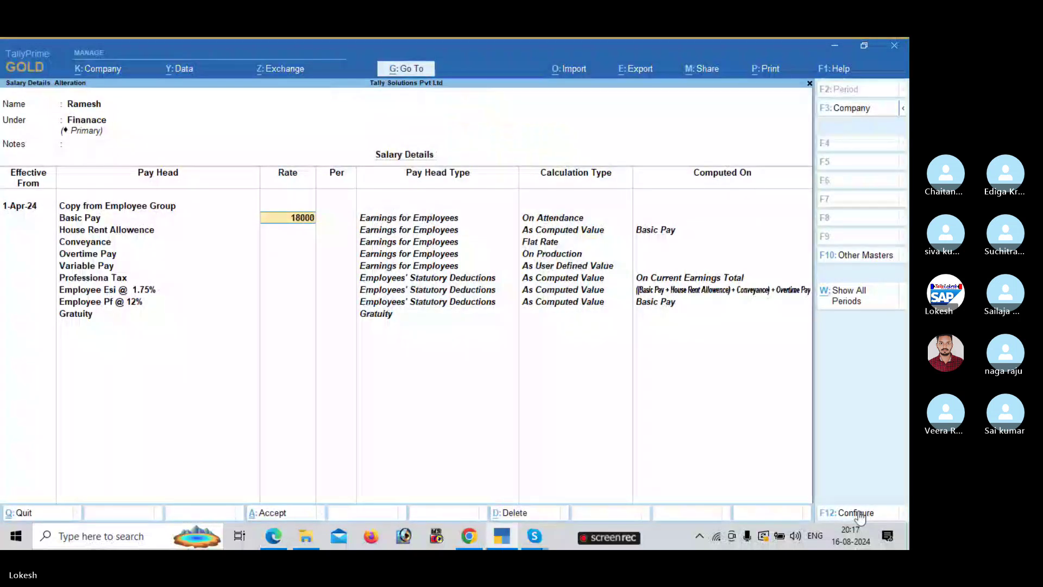
pyautogui.hotkey('alt', 'Tab')
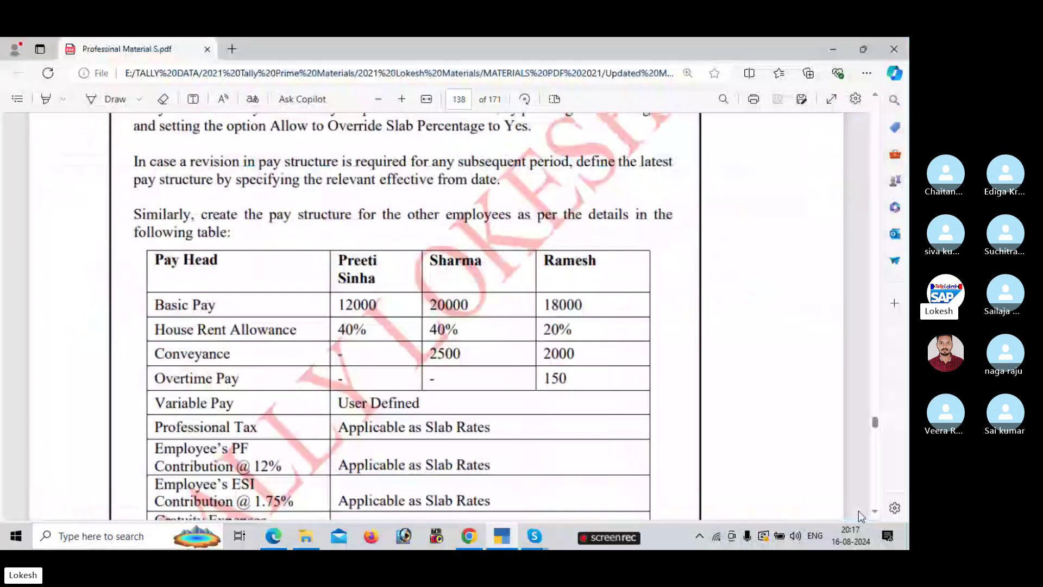
pyautogui.hotkey('alt', 'Tab')
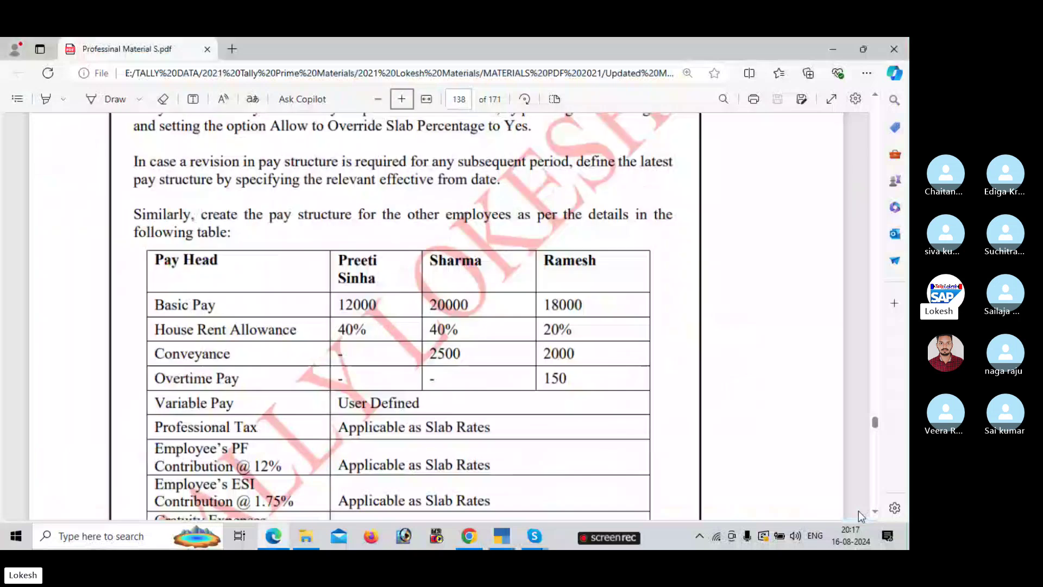
pyautogui.hotkey('alt', 'Tab')
pyautogui.write('0')
pyautogui.press('Return')
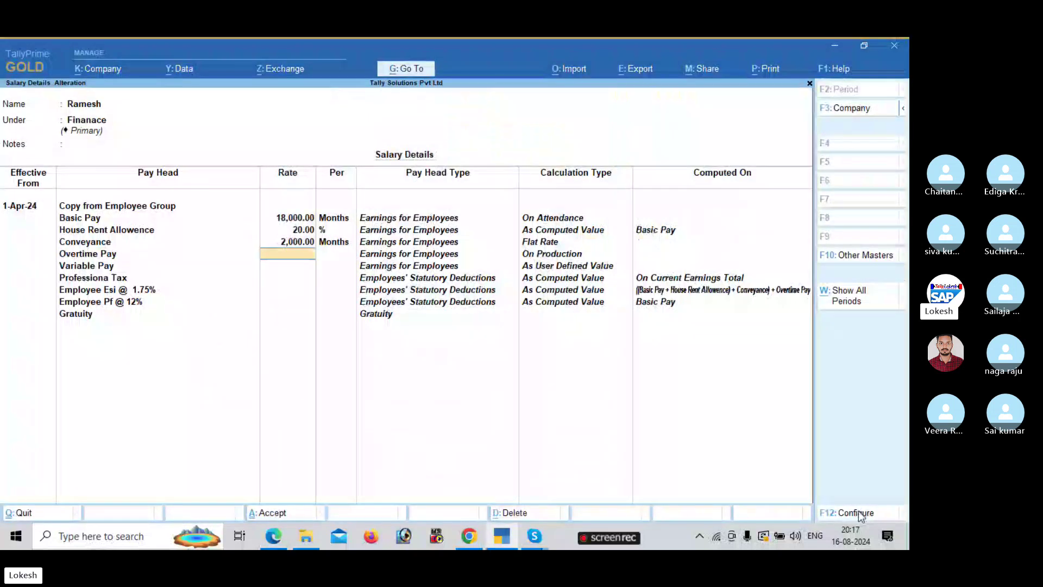
pyautogui.hotkey('alt', 'Tab')
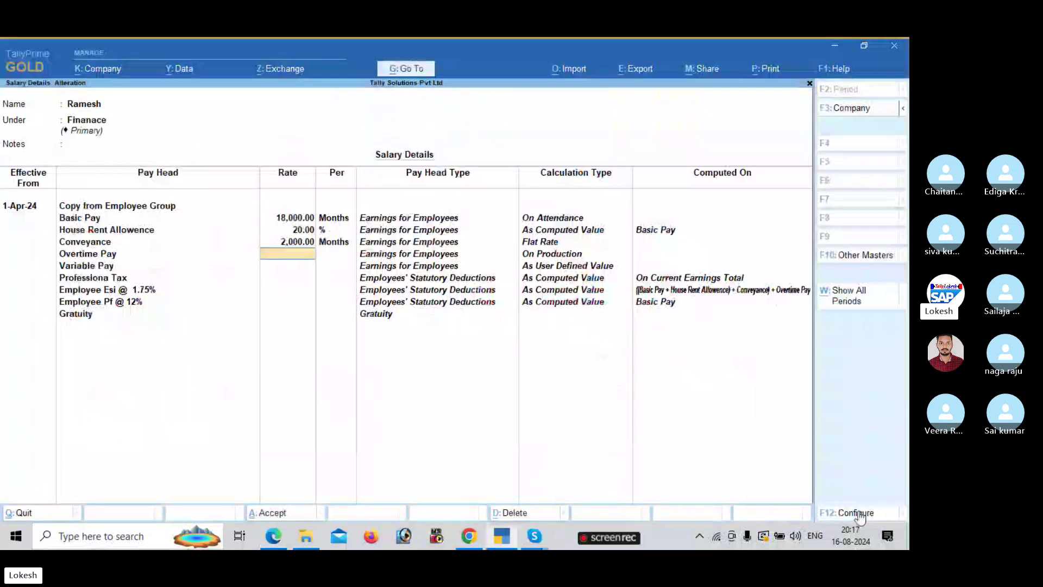
# - Save Ramesh's salary details and go back to the Gateway of Tally
pyautogui.hotkey('ctrl', 'a')
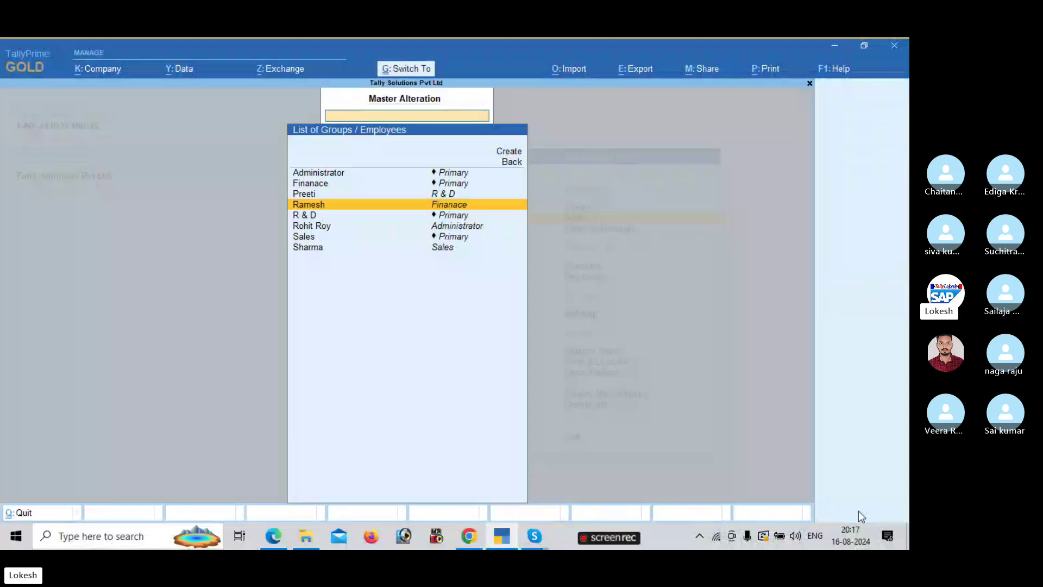
pyautogui.press('Escape')
pyautogui.press('Escape')
pyautogui.press('Down')
pyautogui.press('Down')
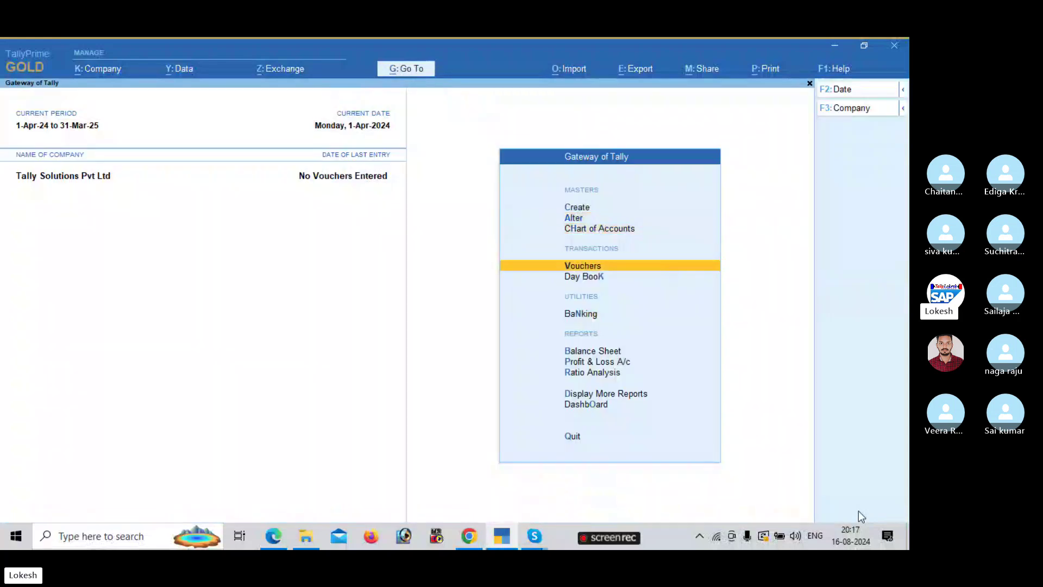
pyautogui.press('Return')
# - Scroll the PDF to the attendance example's present-days and overtime table, then return to TallyPrime
pyautogui.hotkey('alt', 'Tab')
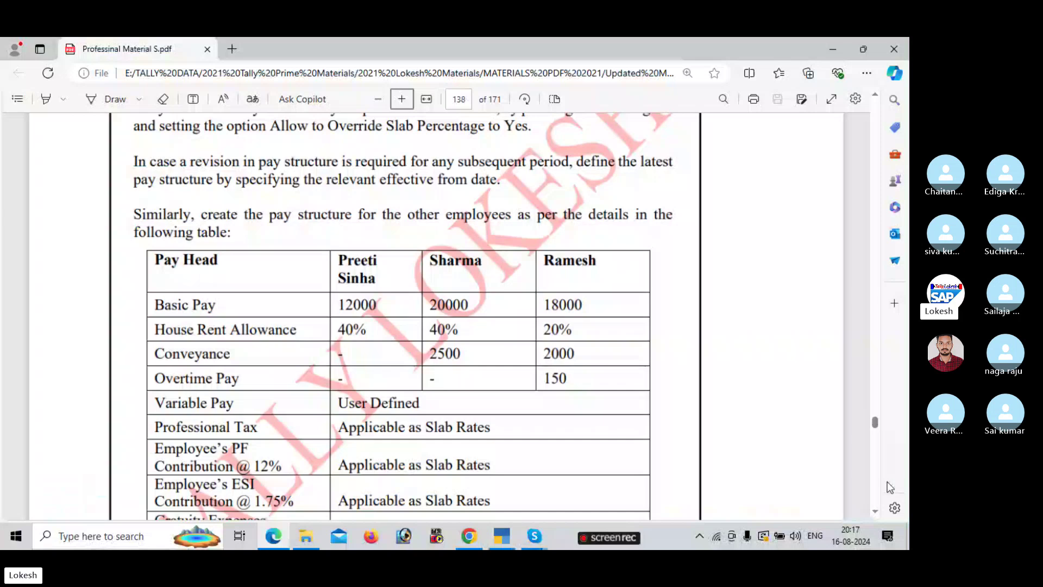
pyautogui.scroll(-15, 880, 482)
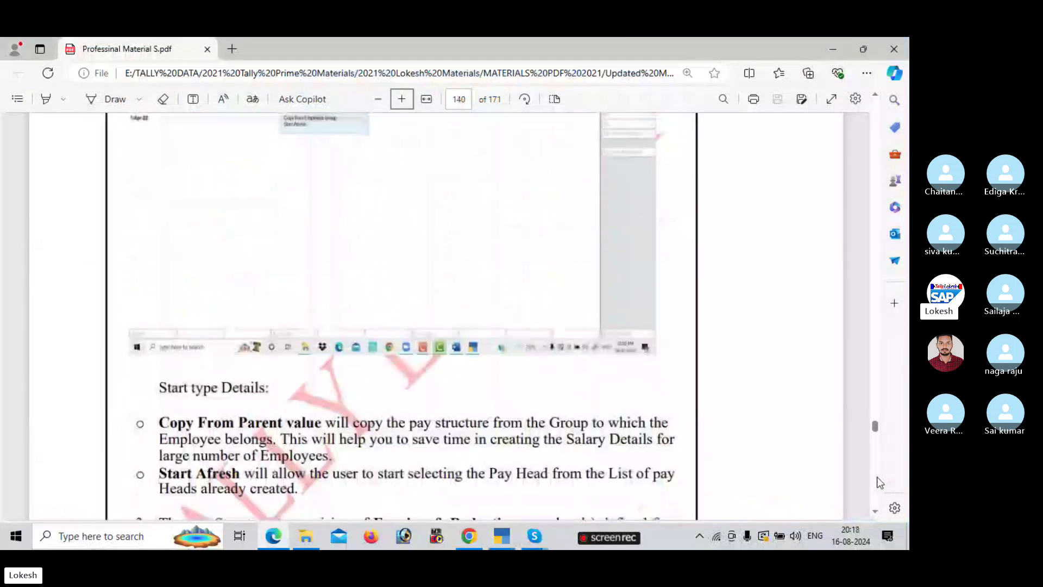
pyautogui.scroll(-15, 880, 482)
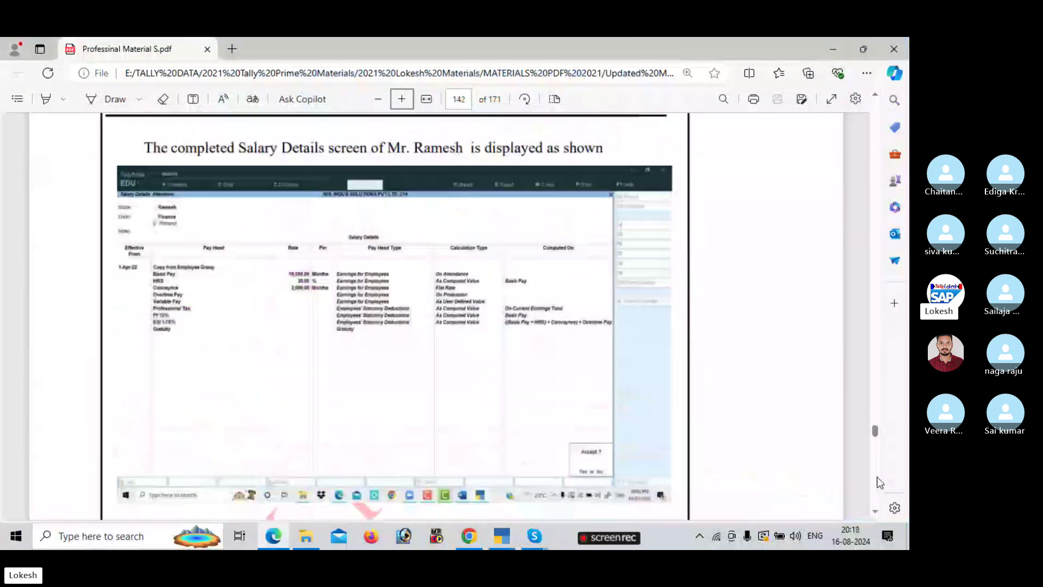
pyautogui.scroll(-15, 881, 483)
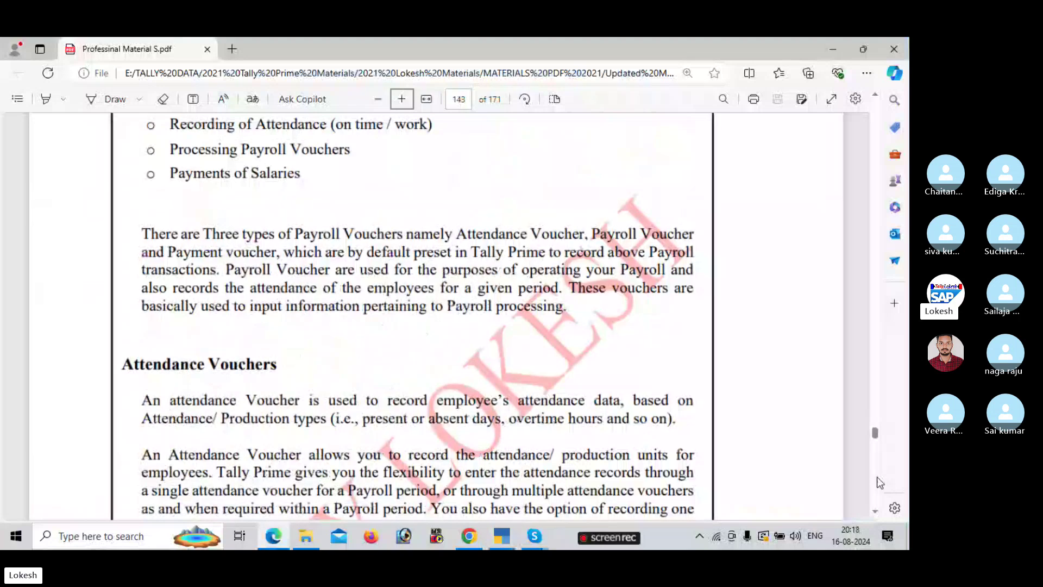
pyautogui.scroll(-5, 877, 477)
pyautogui.click(386, 100)
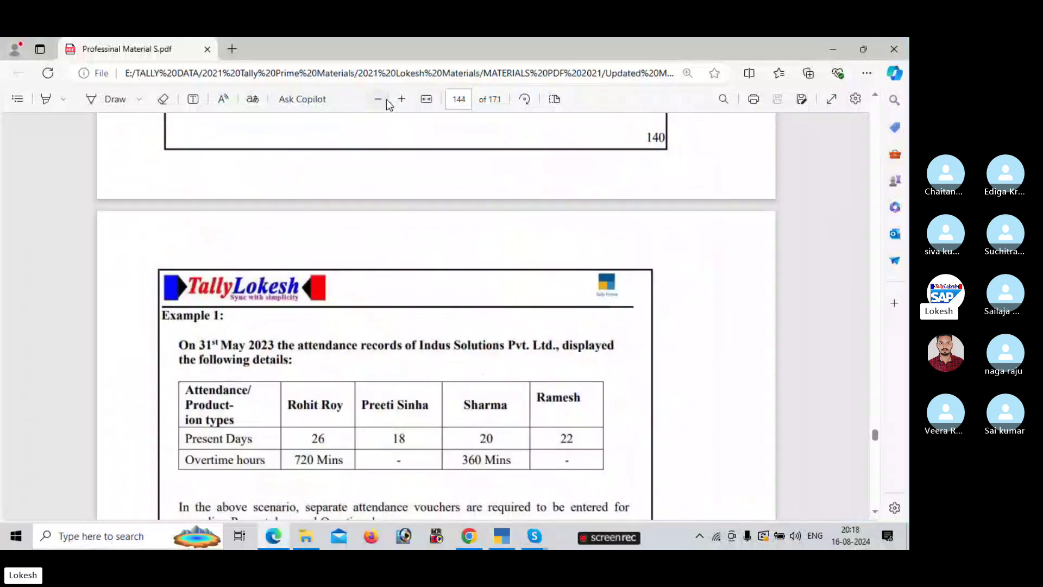
pyautogui.click(387, 100)
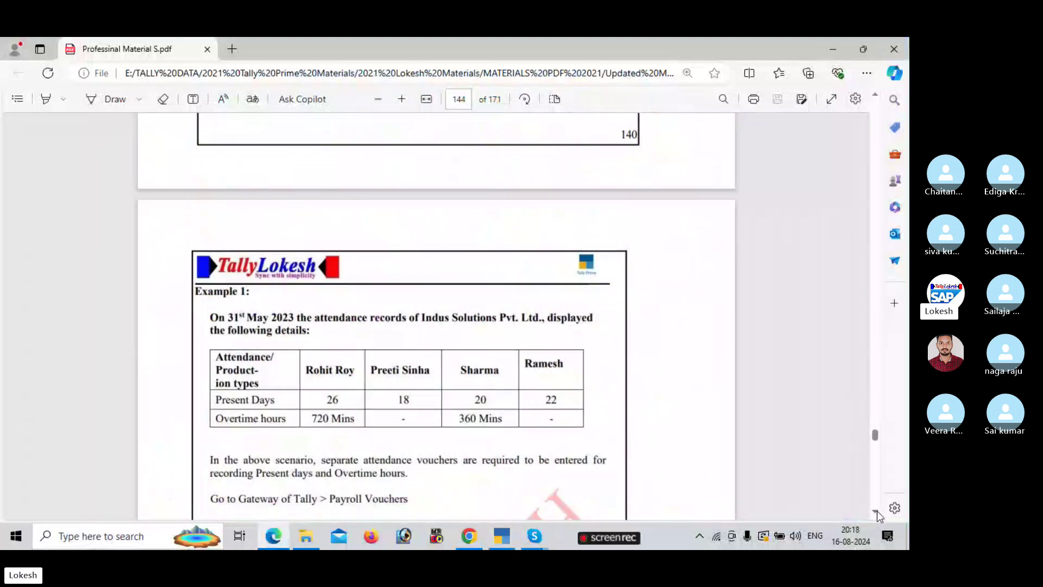
pyautogui.scroll(-3, 877, 511)
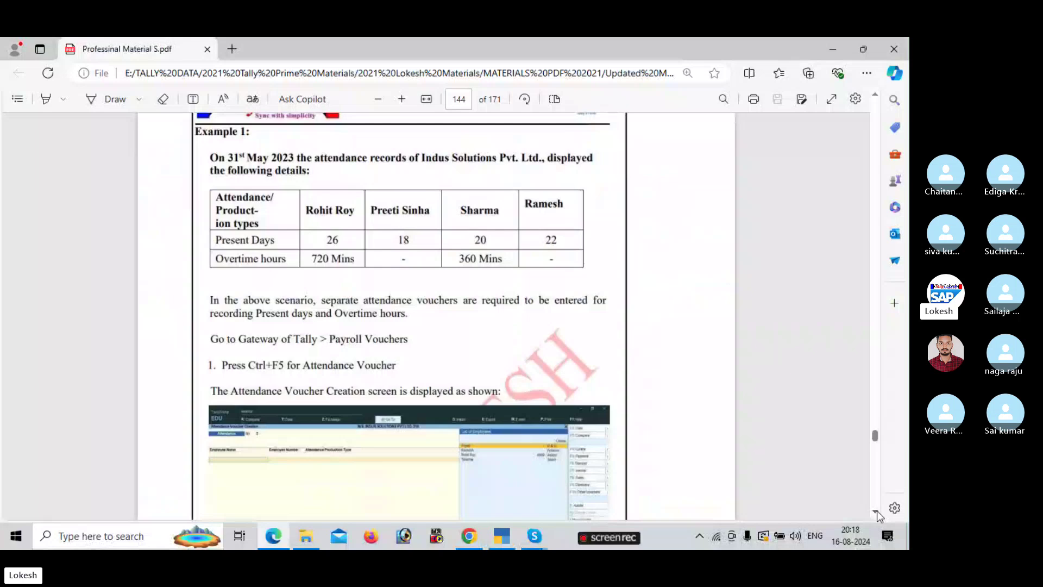
pyautogui.hotkey('alt', 'Tab')
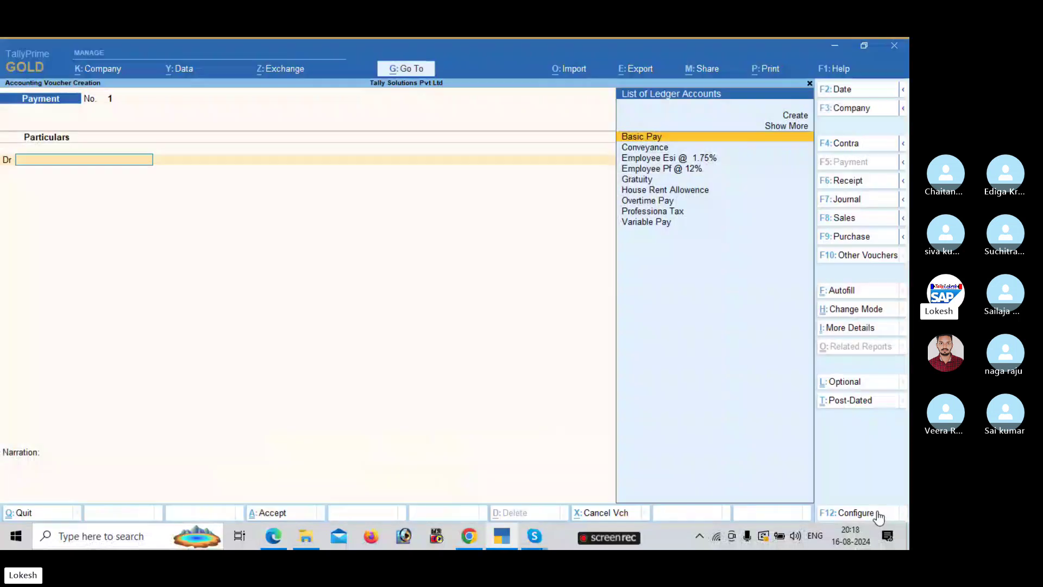
# - Start a new Attendance voucher dated 31-5
pyautogui.click(854, 96)
pyautogui.write('21-8')
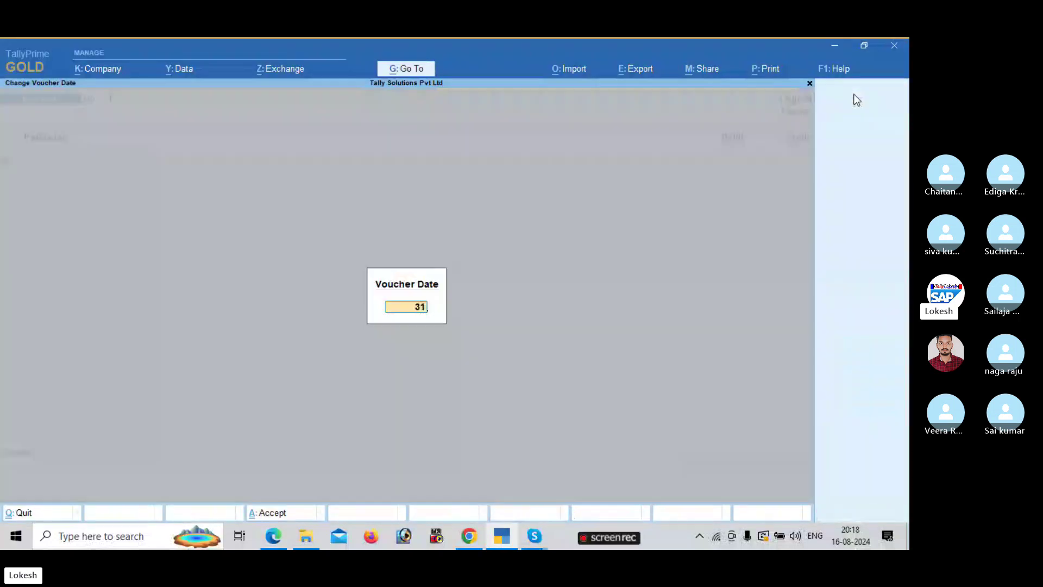
pyautogui.press('Return')
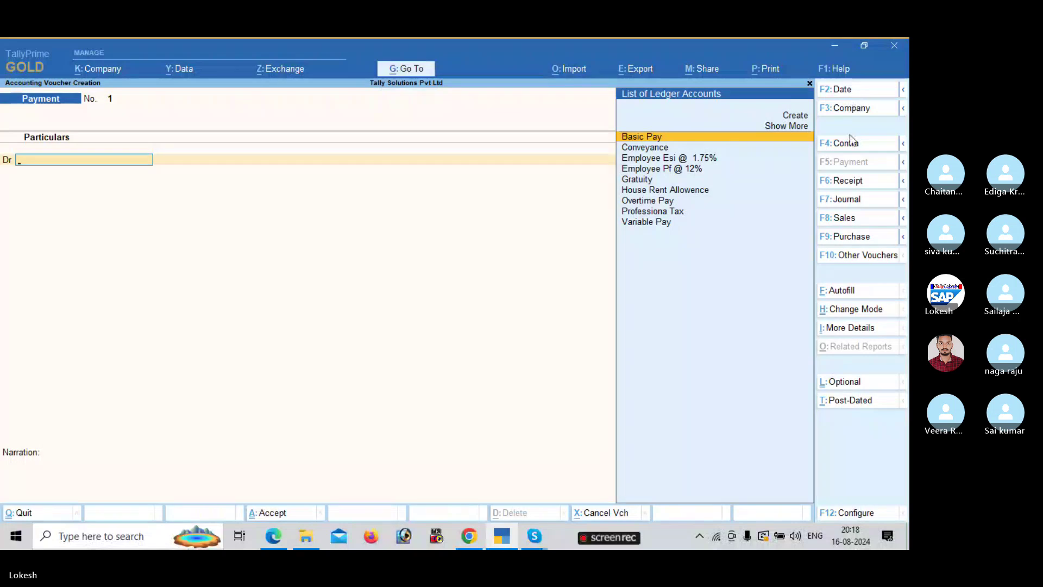
pyautogui.click(869, 259)
pyautogui.press('Down')
pyautogui.press('Return')
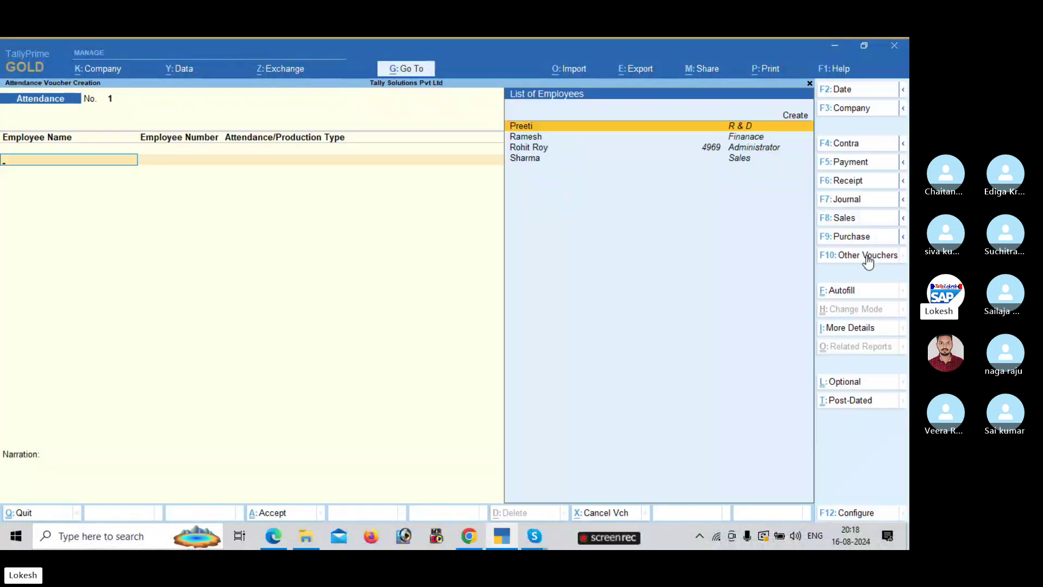
pyautogui.click(867, 95)
pyautogui.write('31-5')
# - Autofill the attendance voucher with Attendance Autofill, Present type, for all employees
pyautogui.click(848, 292)
pyautogui.press('Return')
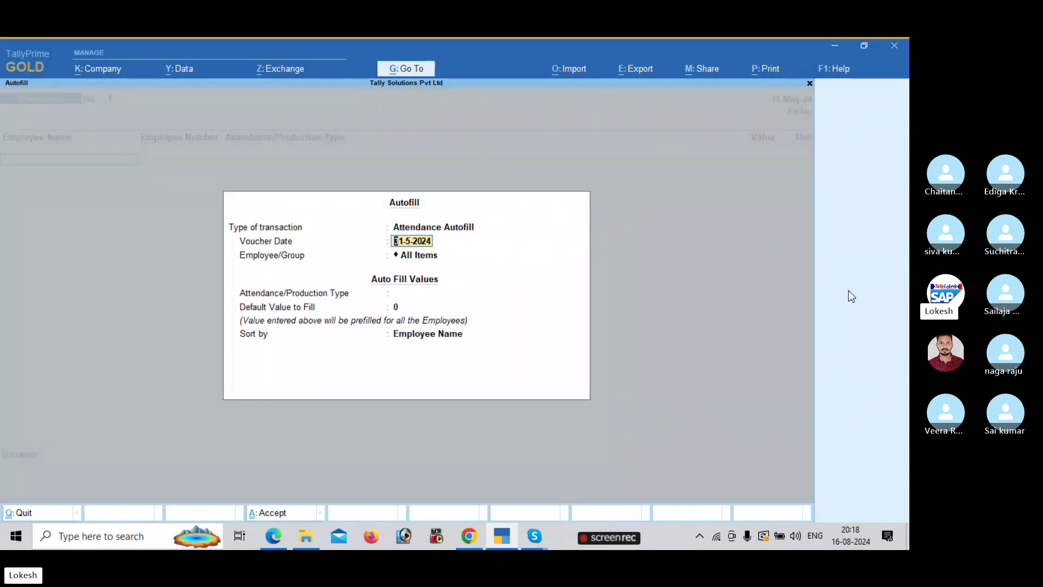
pyautogui.press('Return')
pyautogui.press('Return')
pyautogui.press('Down')
pyautogui.press('Down')
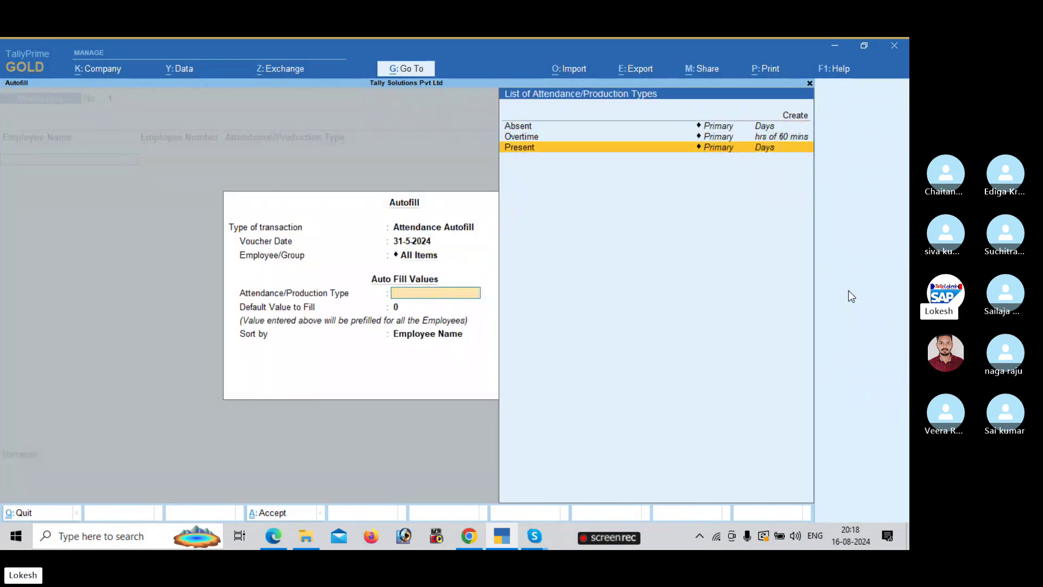
pyautogui.press('Return')
pyautogui.press('Return')
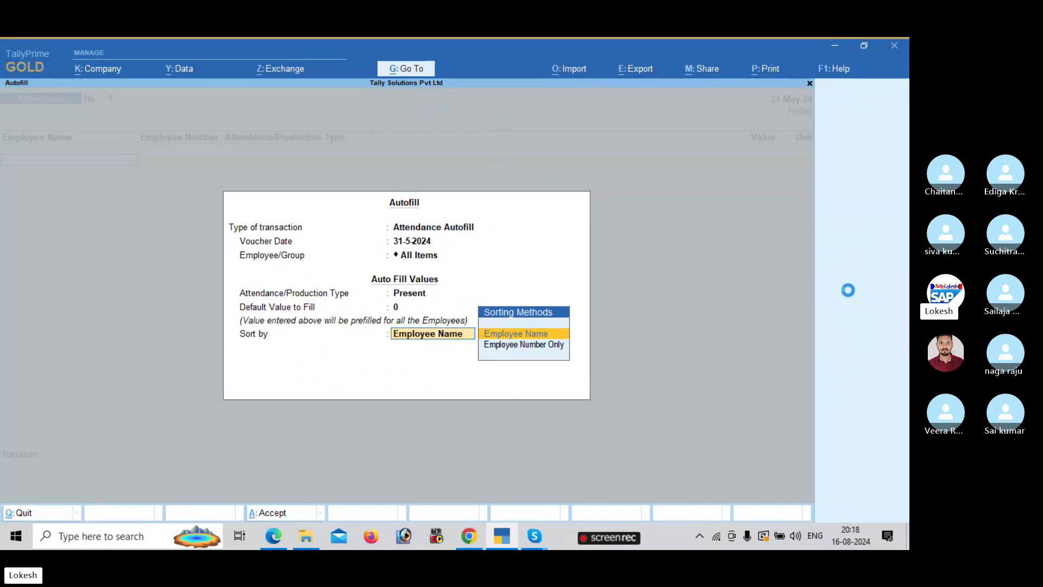
pyautogui.press('ctrl')
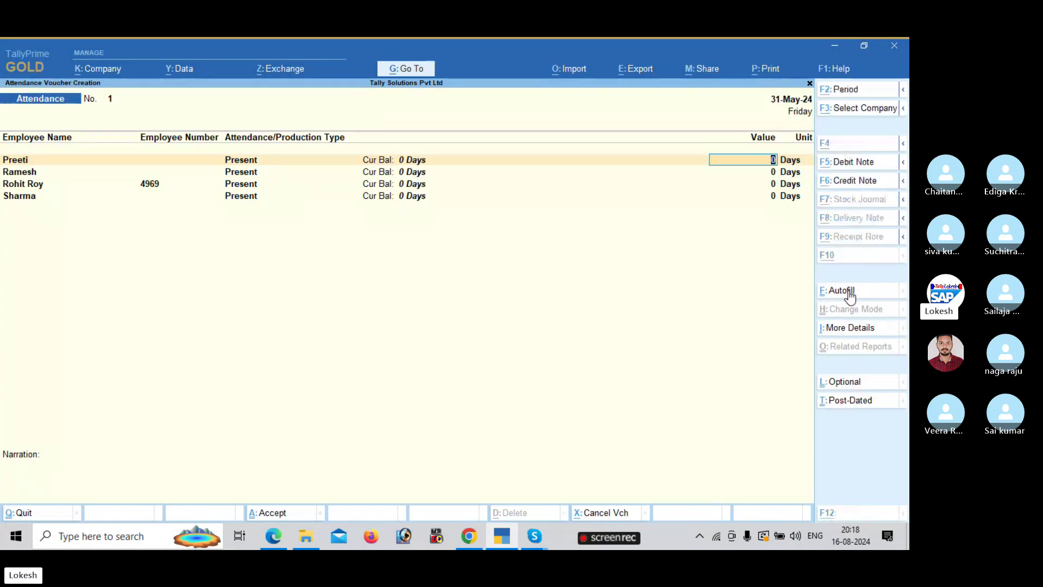
pyautogui.hotkey('alt', 'Tab')
pyautogui.hotkey('alt', 'Tab')
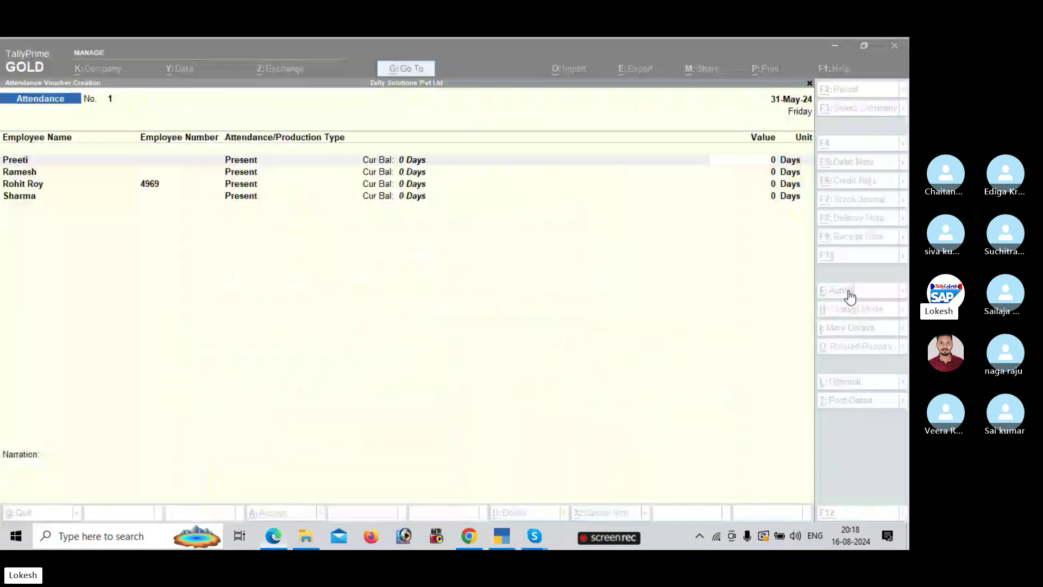
# - Record 18, 22 and 26 present days for the first three employees
pyautogui.write('18')
pyautogui.press('Return')
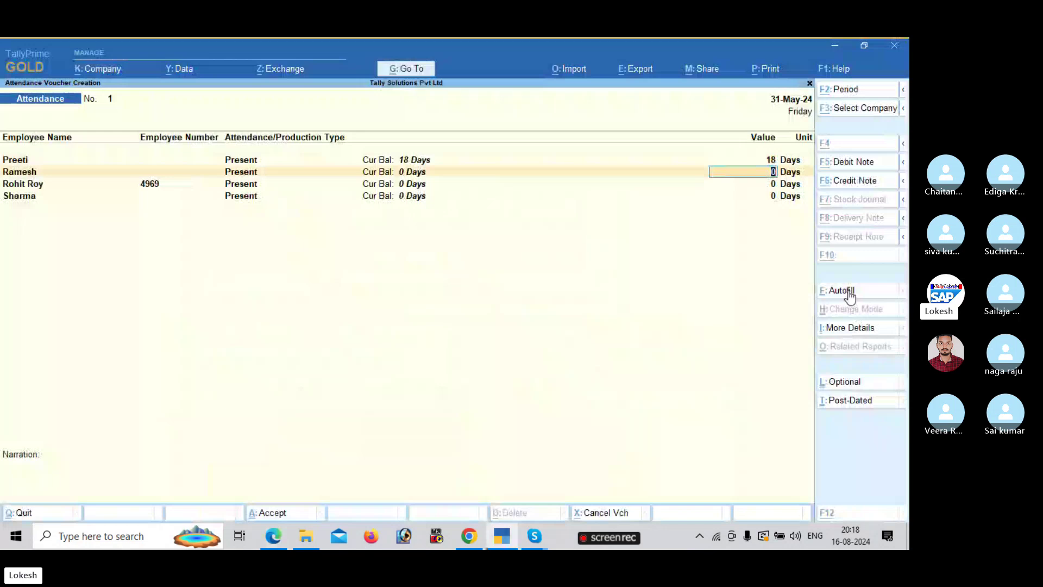
pyautogui.hotkey('alt', 'Tab')
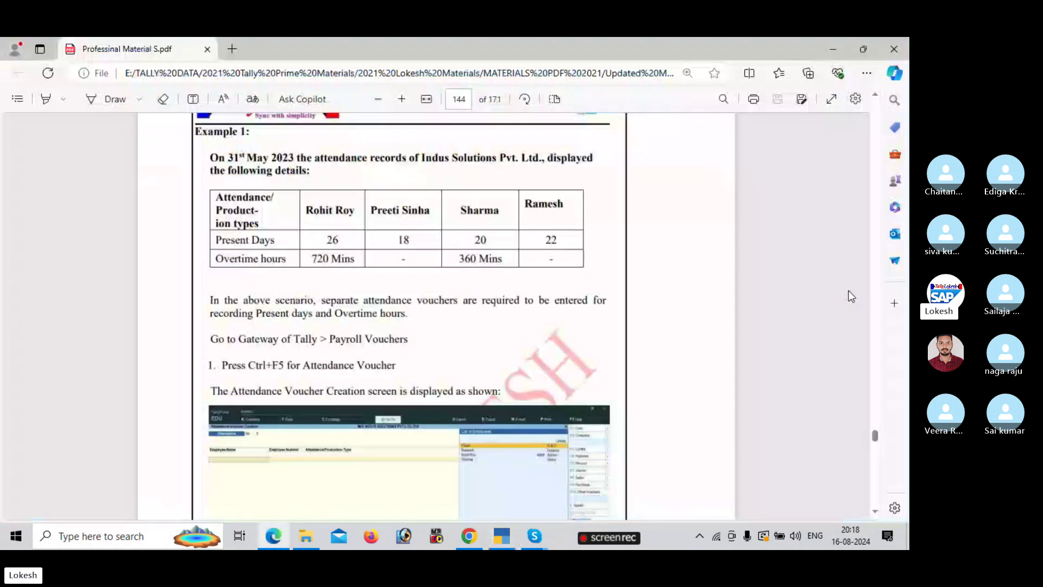
pyautogui.hotkey('alt', 'Tab')
pyautogui.write('22')
pyautogui.press('Return')
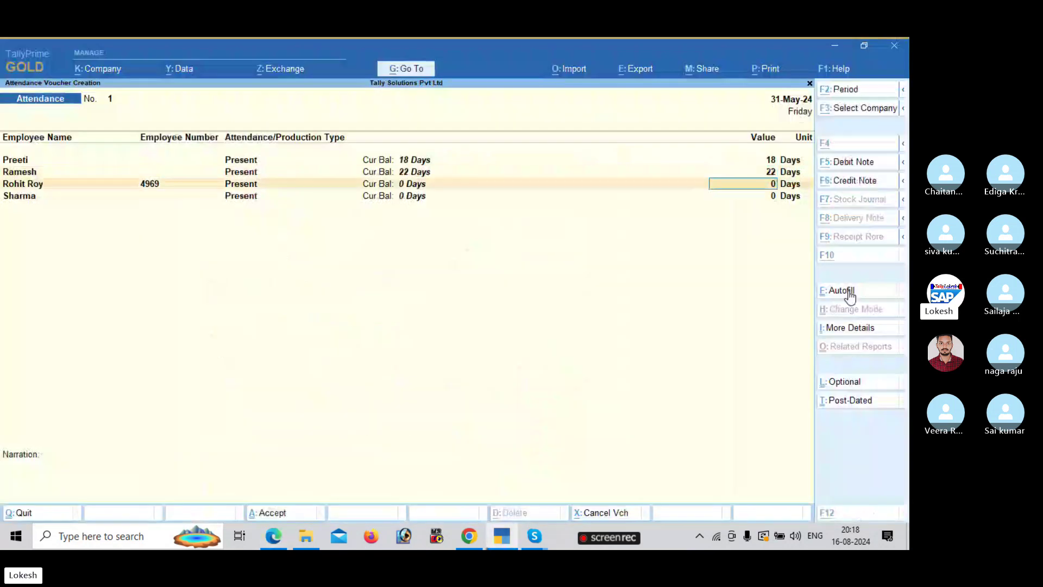
pyautogui.hotkey('alt', 'Tab')
pyautogui.hotkey('alt', 'Tab')
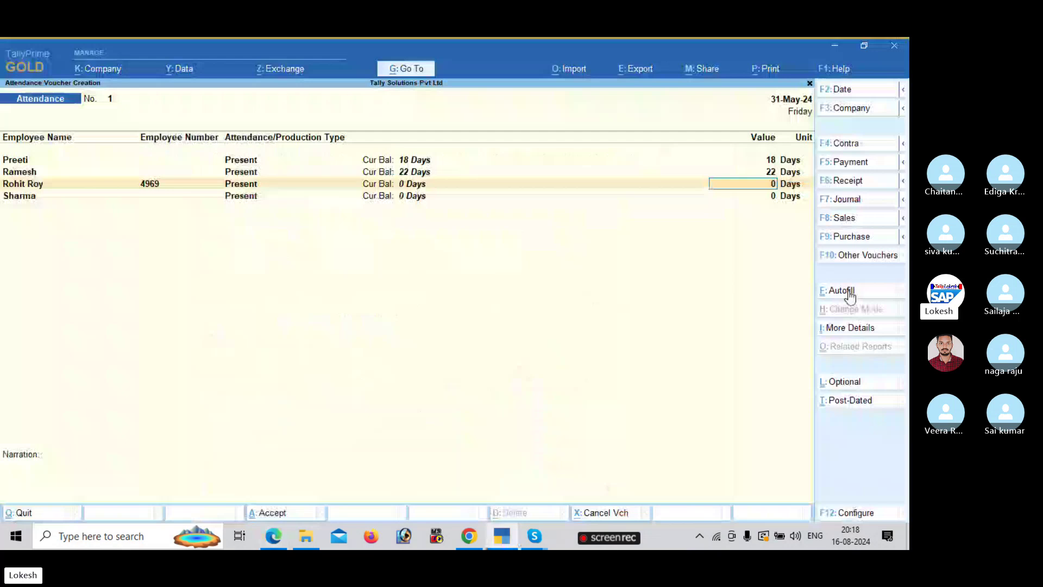
pyautogui.write('26')
pyautogui.press('Return')
pyautogui.hotkey('alt', 'Tab')
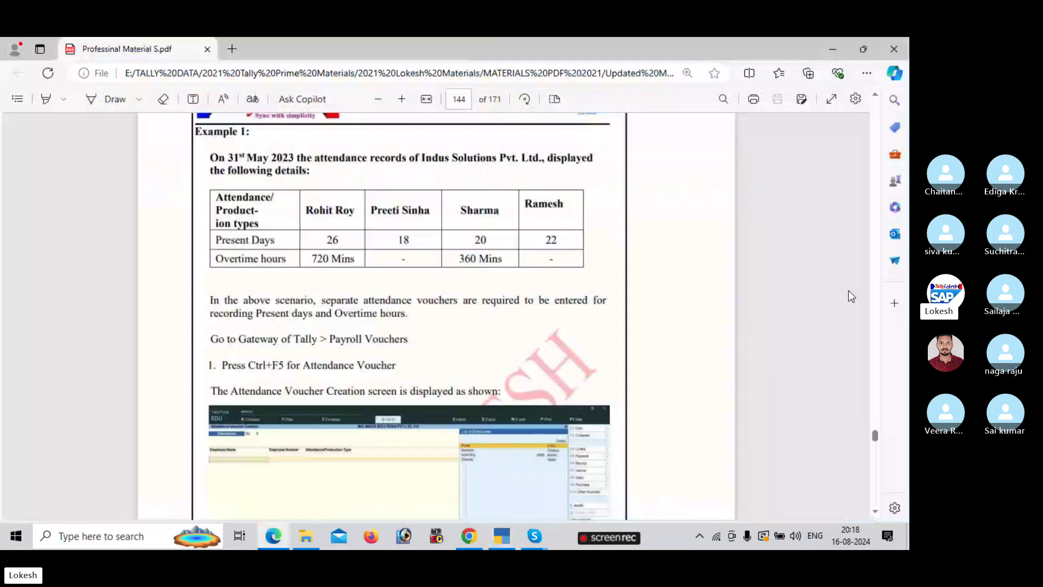
pyautogui.hotkey('alt', 'Tab')
# - Save the present-days voucher and autofill a new one with the Overtime attendance type
pyautogui.press('Return')
pyautogui.hotkey('ctrl', 'f')
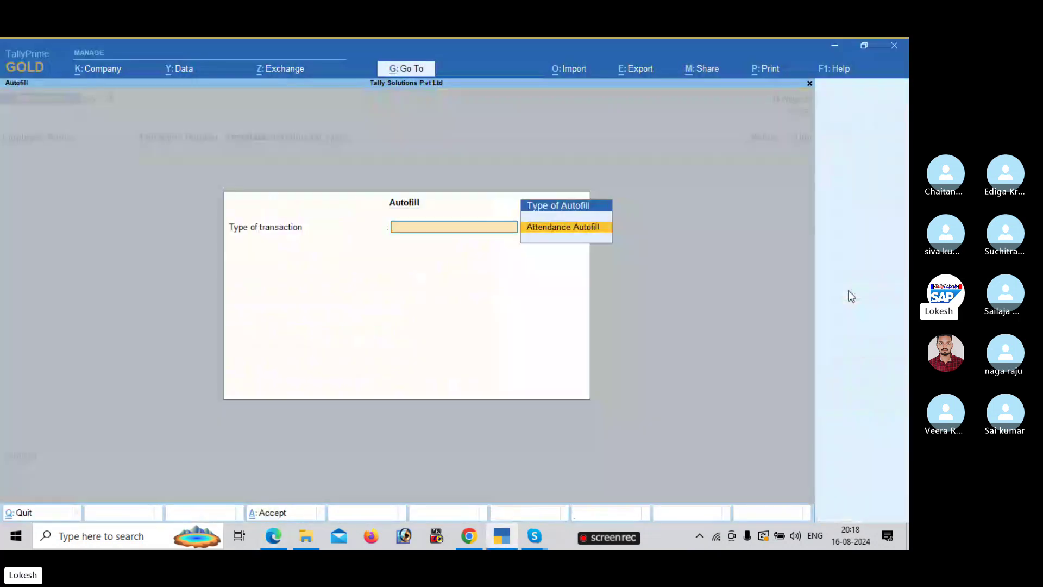
pyautogui.press('Return')
pyautogui.press('Return')
pyautogui.press('Return')
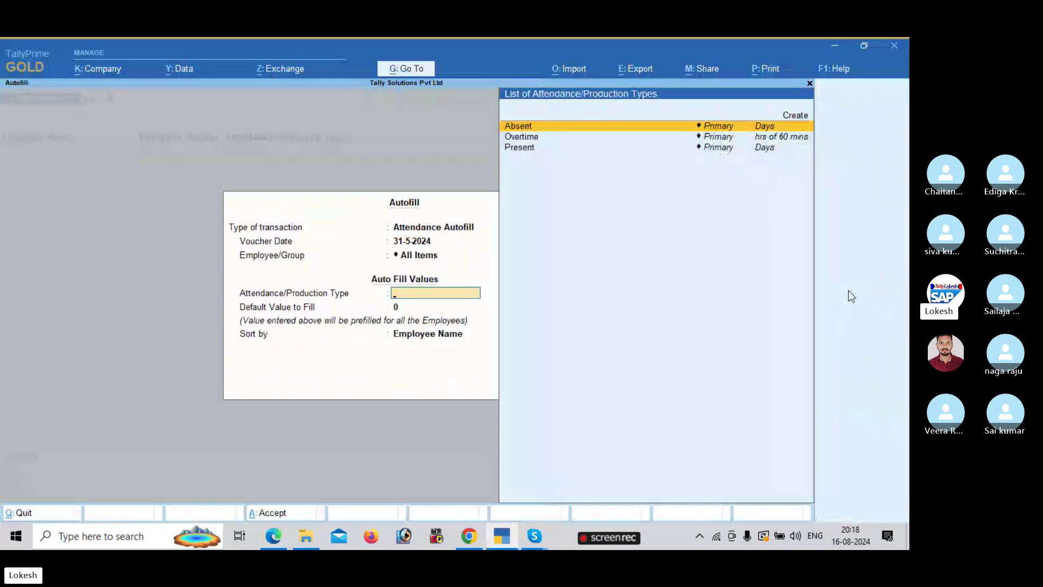
pyautogui.press('Down')
pyautogui.press('Down')
pyautogui.press('Up')
pyautogui.press('Up')
pyautogui.press('Down')
pyautogui.press('Return')
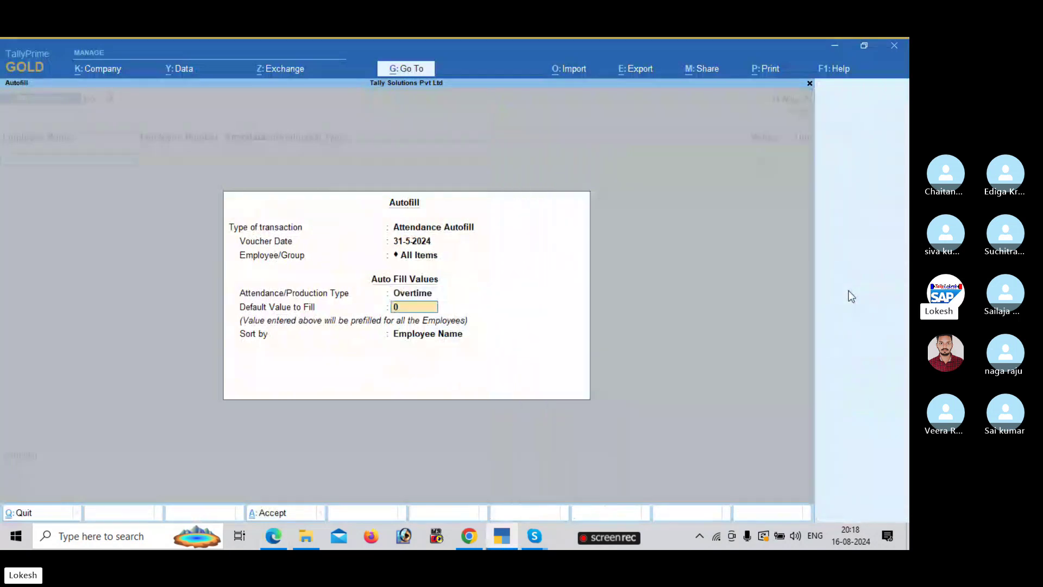
pyautogui.press('Return')
pyautogui.press('Return')
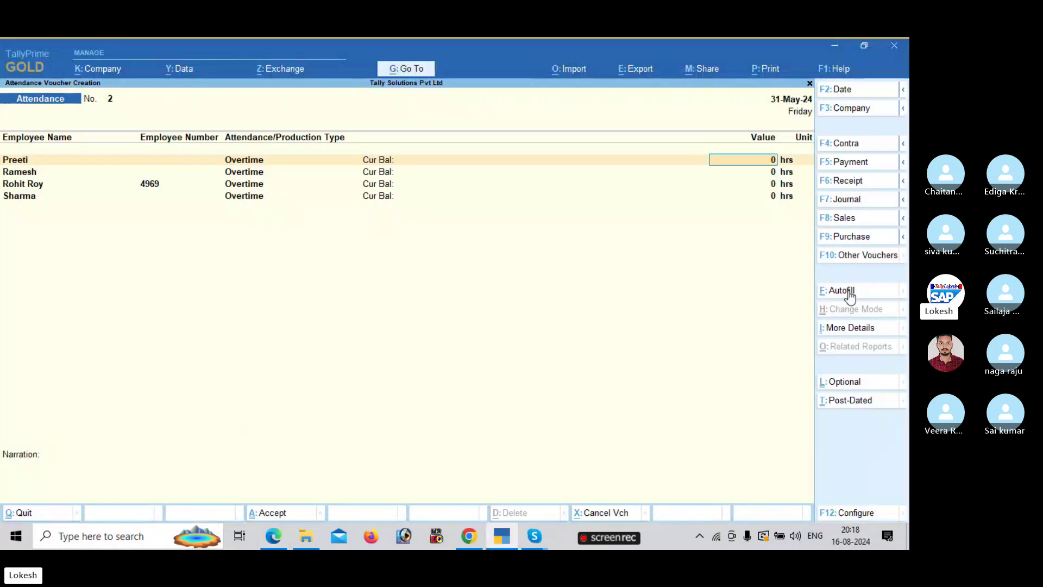
# - Enter overtime of 720 mins and 360 mins for the last two employees and save
pyautogui.hotkey('alt', 'Tab')
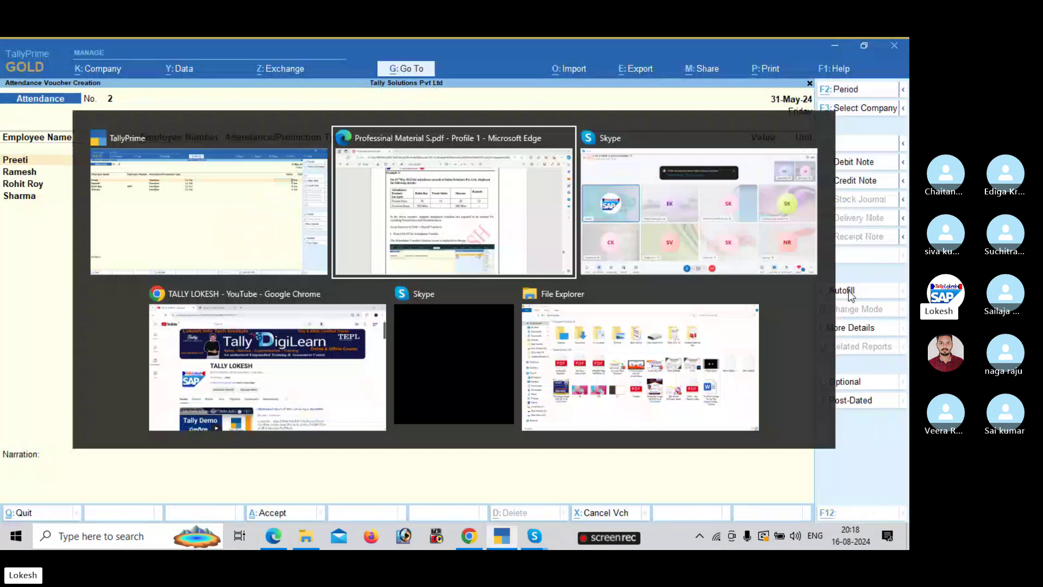
pyautogui.hotkey('alt', 'Tab')
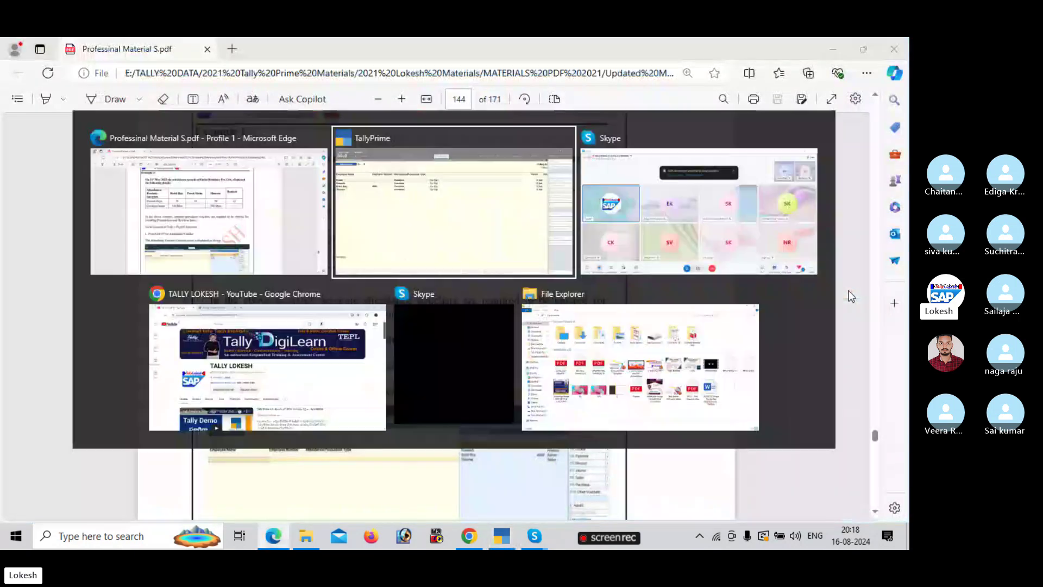
pyautogui.press('Down')
pyautogui.press('Down')
pyautogui.hotkey('alt', 'Tab')
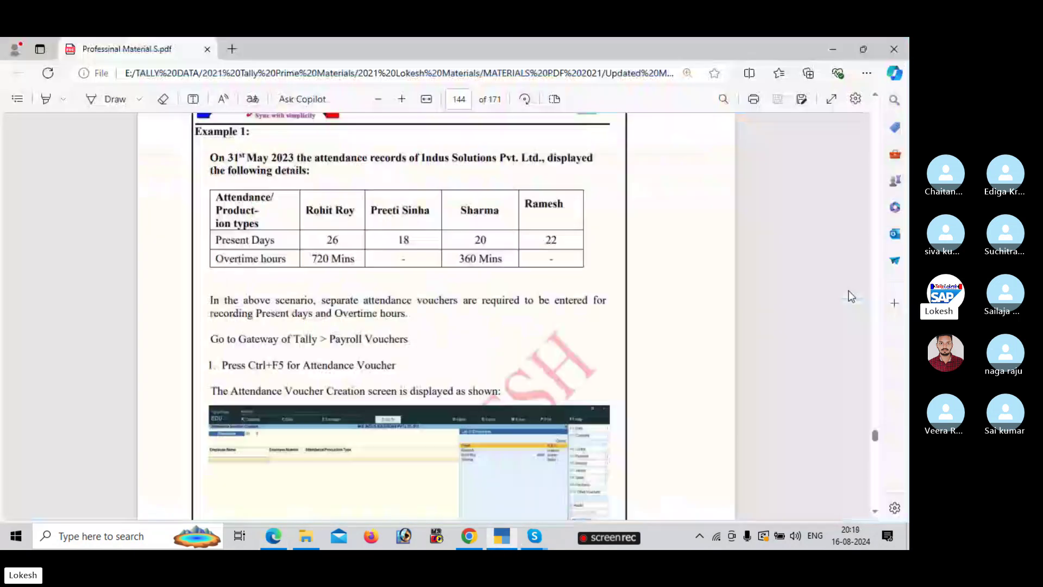
pyautogui.hotkey('alt', 'Tab')
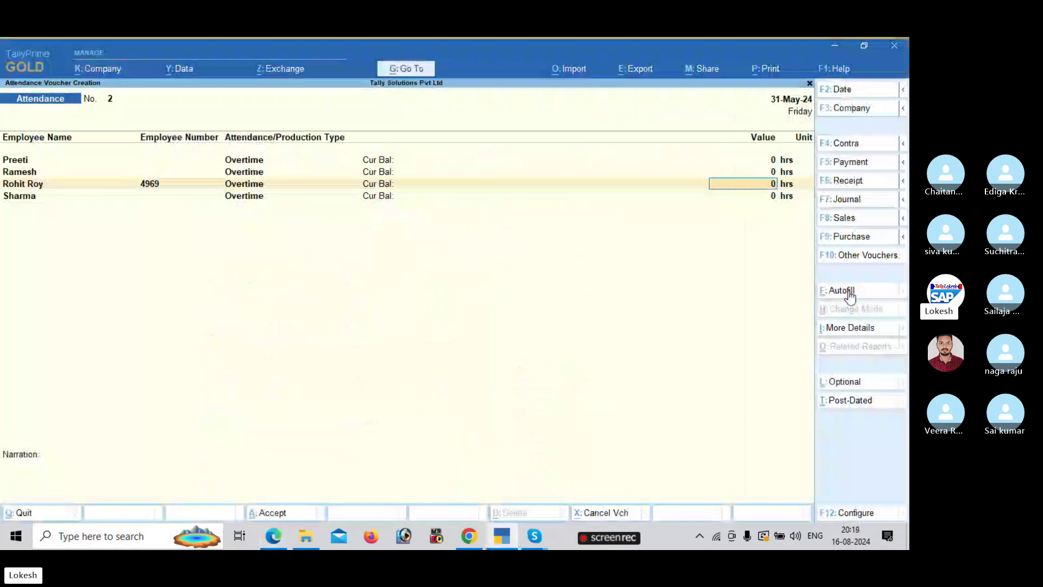
pyautogui.write('720 mins')
pyautogui.press('Return')
pyautogui.hotkey('alt', 'Tab')
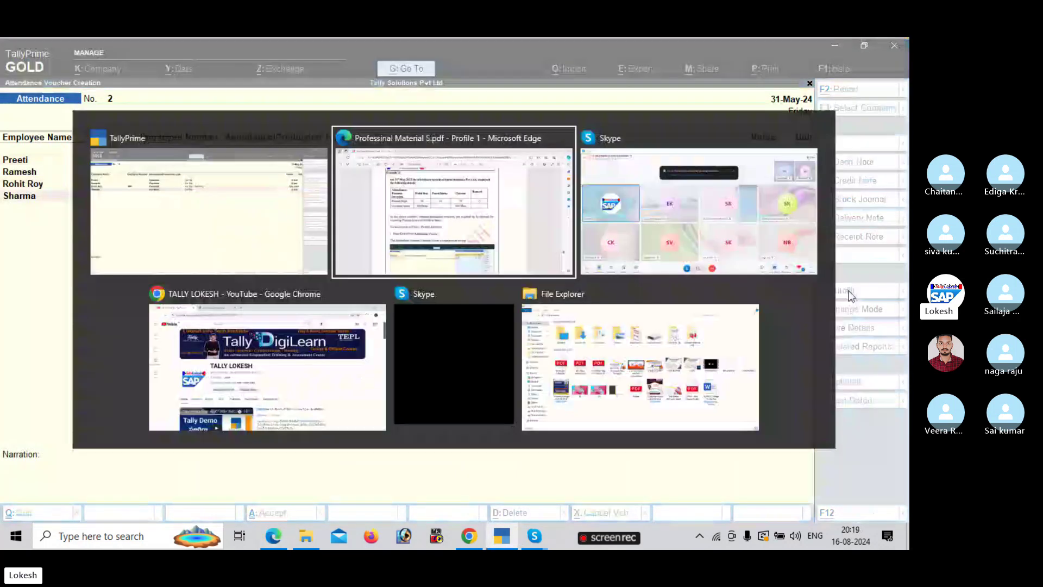
pyautogui.press('Escape')
pyautogui.write('360')
pyautogui.press('Return')
pyautogui.write('m')
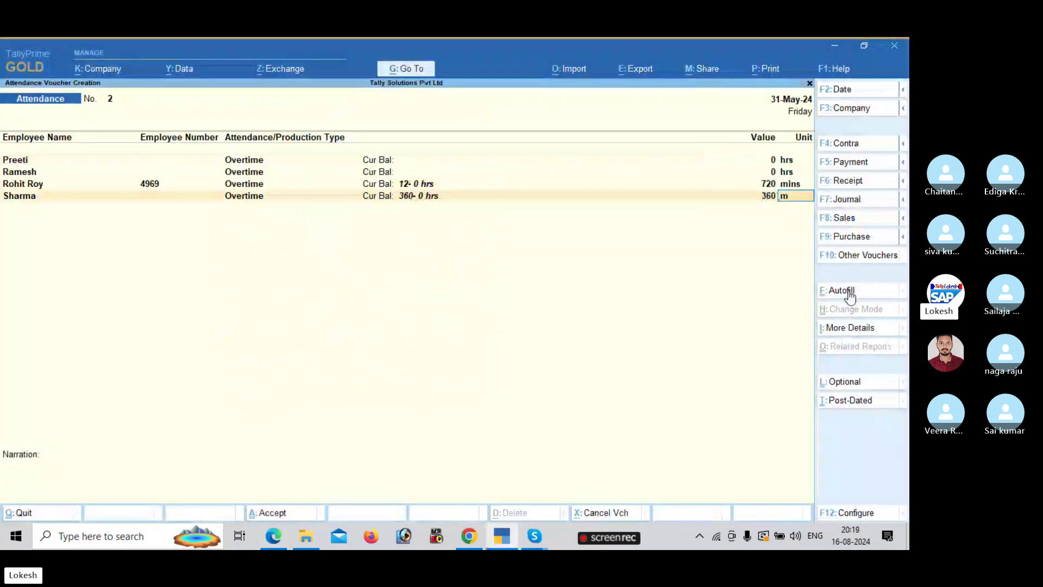
pyautogui.write('ins')
pyautogui.press('Return')
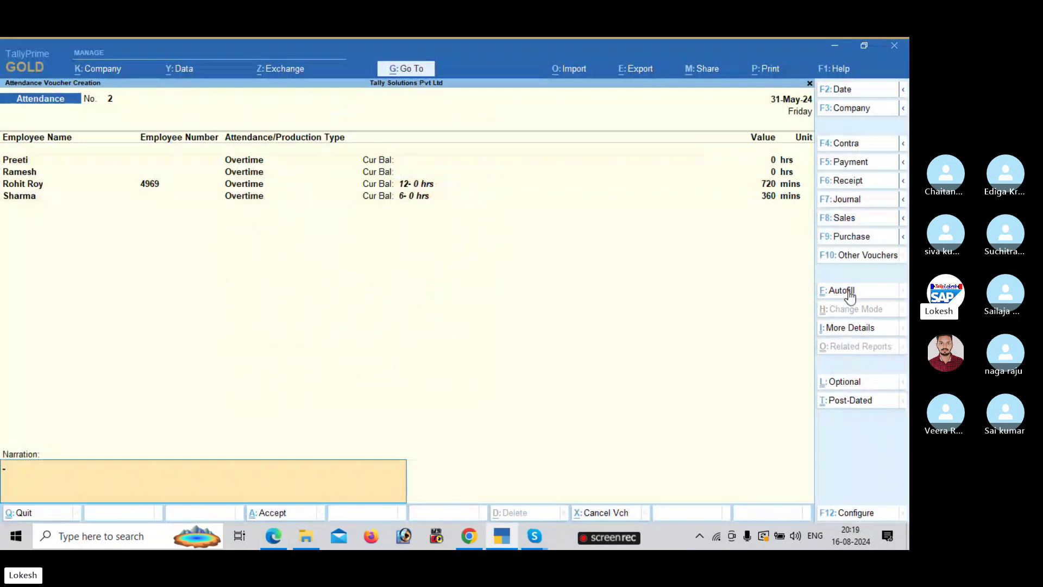
pyautogui.press('Return')
pyautogui.press('Return')
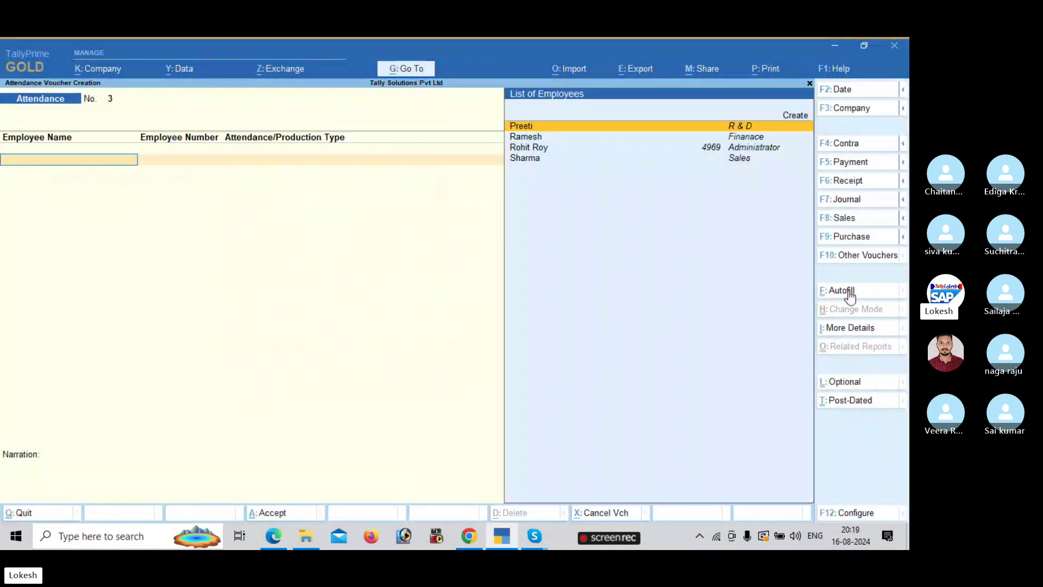
# - Scroll the PDF to Example 2's Variable Pay table and steps, then return to TallyPrime
pyautogui.press('alt')
pyautogui.hotkey('alt', 'Tab')
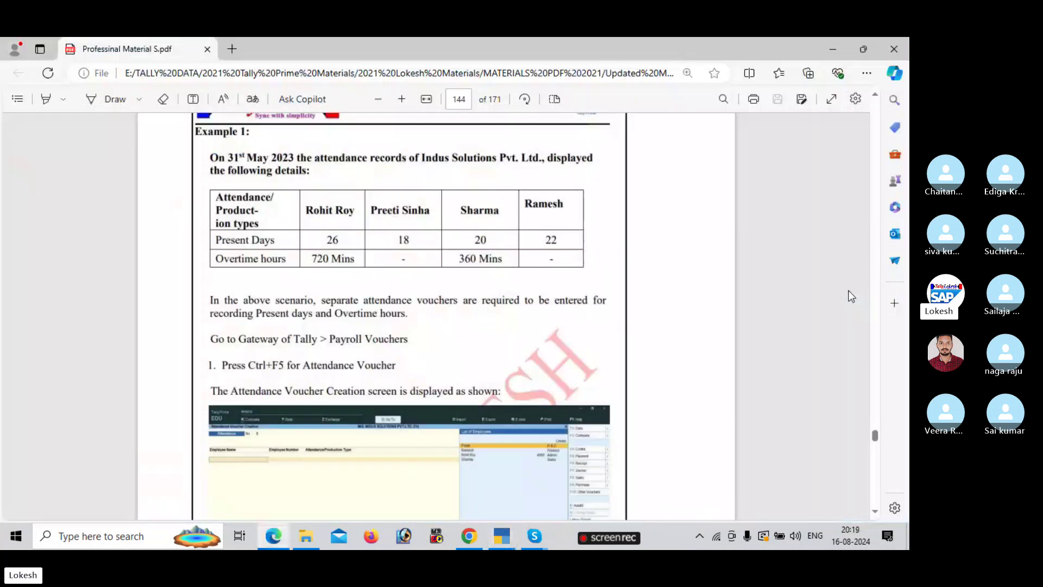
pyautogui.scroll(-15, 877, 482)
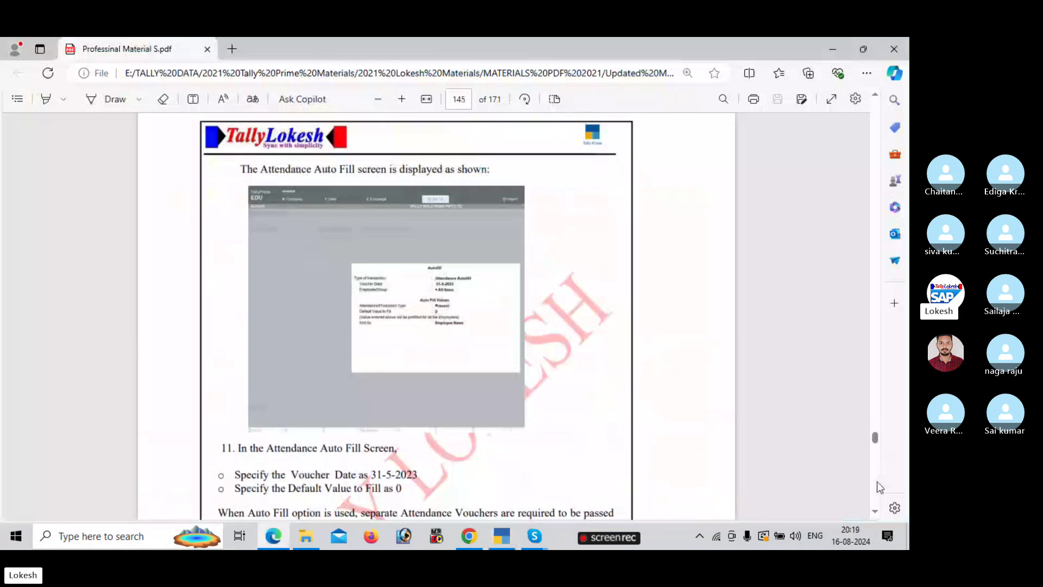
pyautogui.scroll(-8, 877, 482)
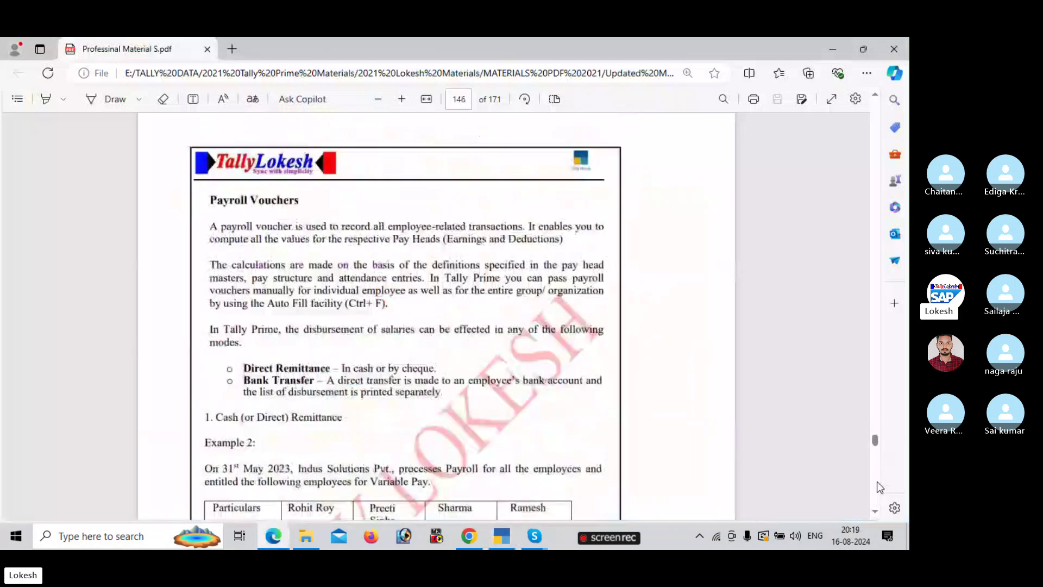
pyautogui.scroll(5, 880, 186)
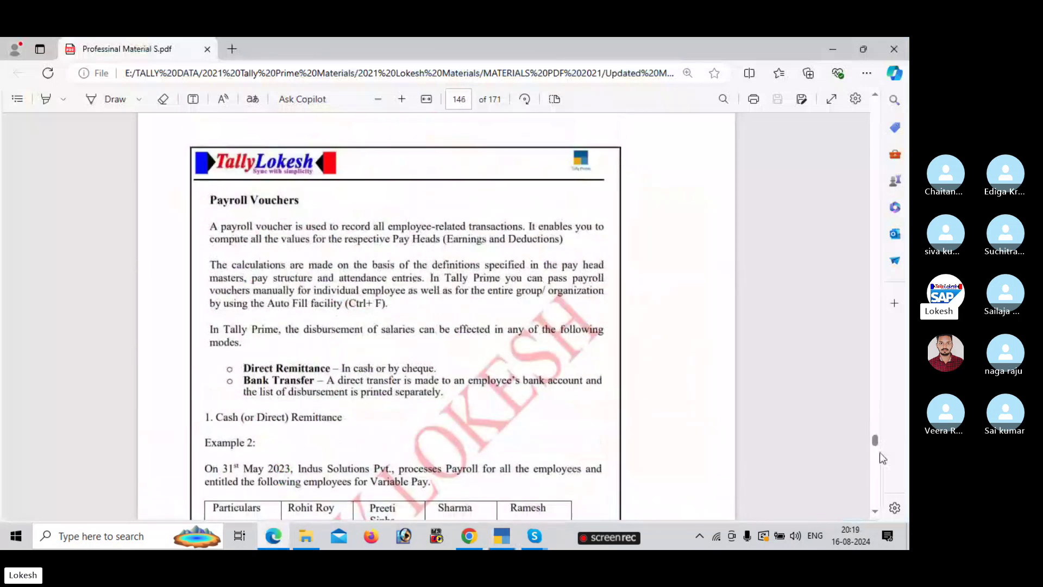
pyautogui.scroll(-5, 874, 511)
pyautogui.scroll(-3, 874, 512)
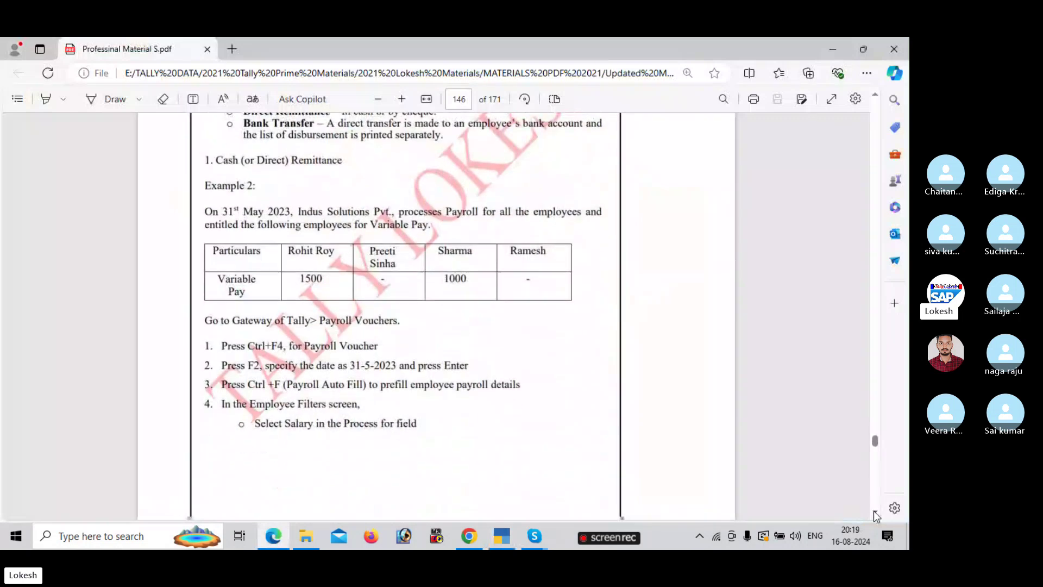
pyautogui.hotkey('alt', 'Tab')
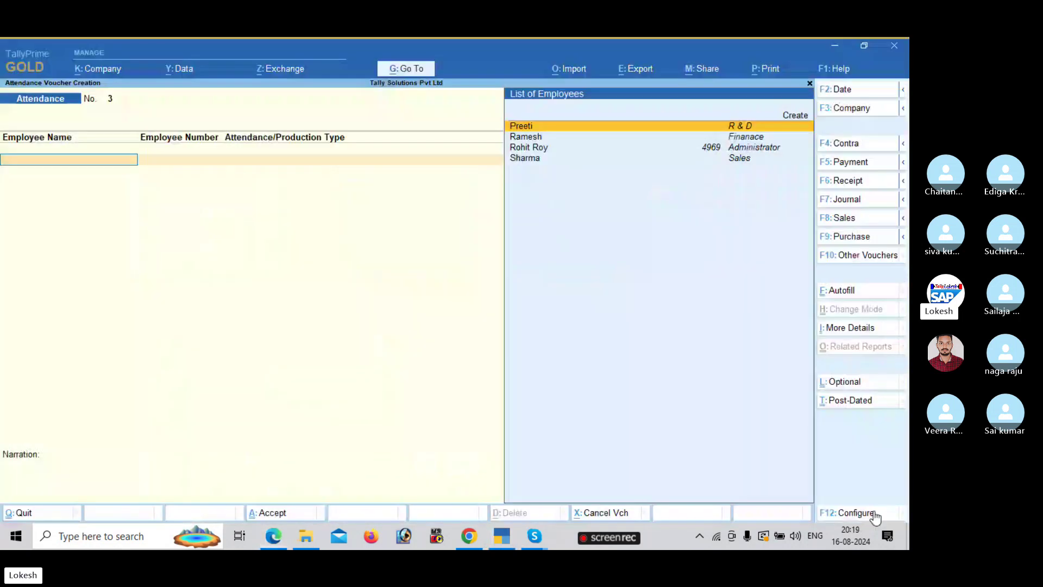
# - Autofill a Payroll voucher: Payroll Autofill, Salary process, 1-5-2024 to 31-5-2024, Cash ledger
pyautogui.hotkey('ctrl', 'F4')
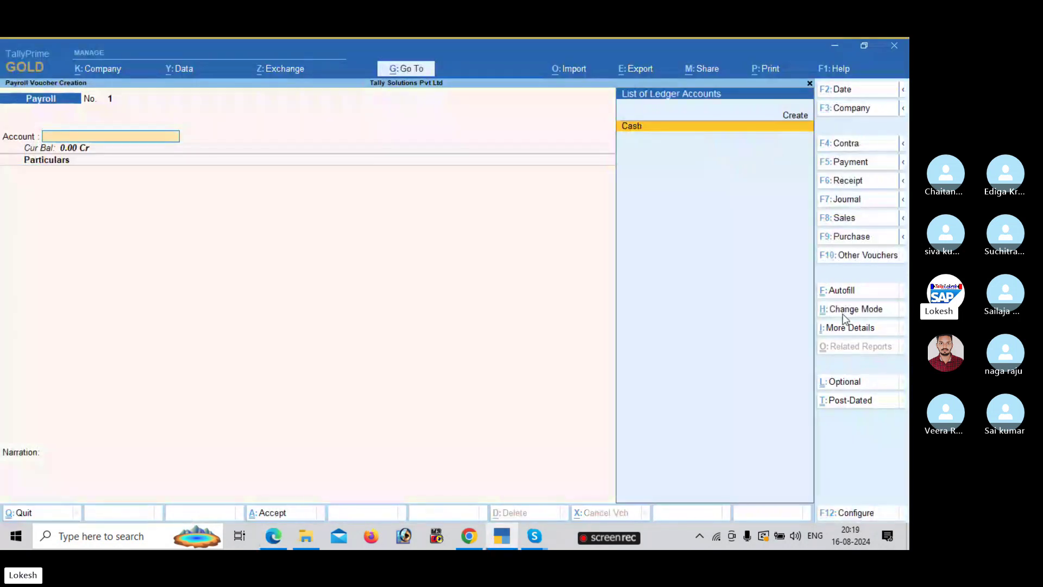
pyautogui.click(844, 294)
pyautogui.press('Return')
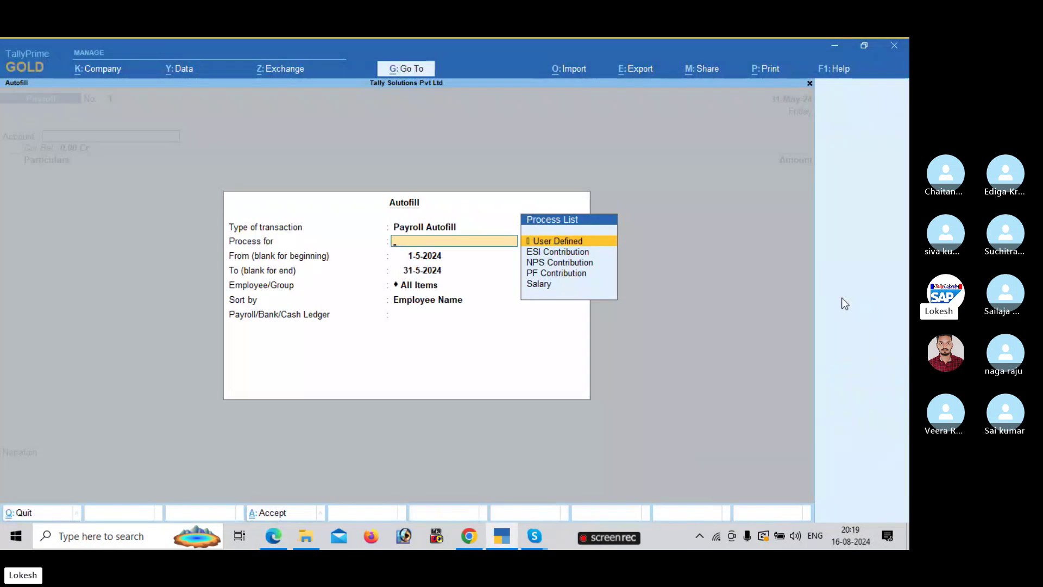
pyautogui.press('Down')
pyautogui.press('Down')
pyautogui.press('Down')
pyautogui.press('Down')
pyautogui.press('Return')
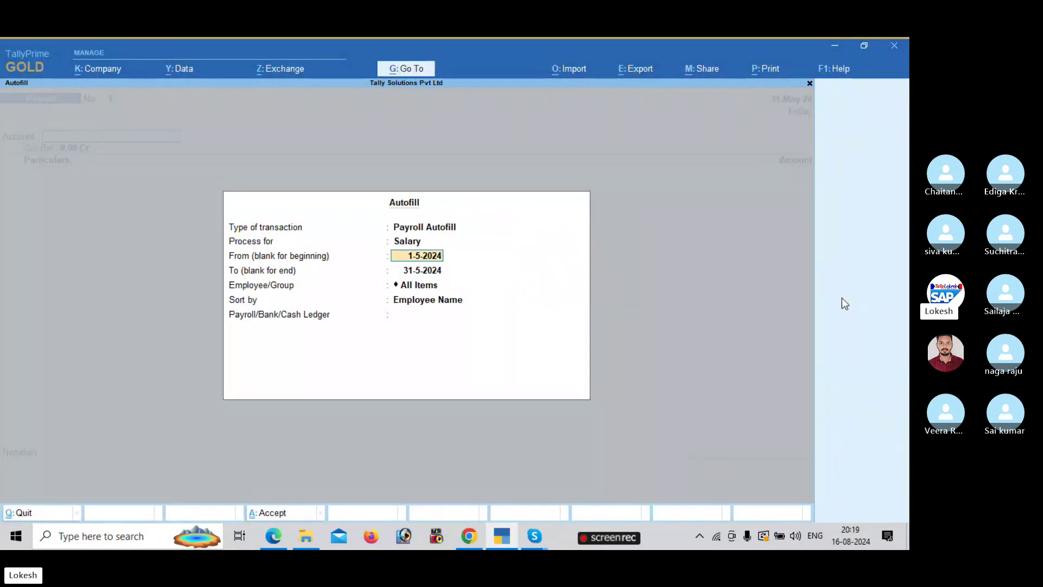
pyautogui.press('Return')
pyautogui.press('Return')
pyautogui.press('Return')
pyautogui.press('Return')
pyautogui.press('Return')
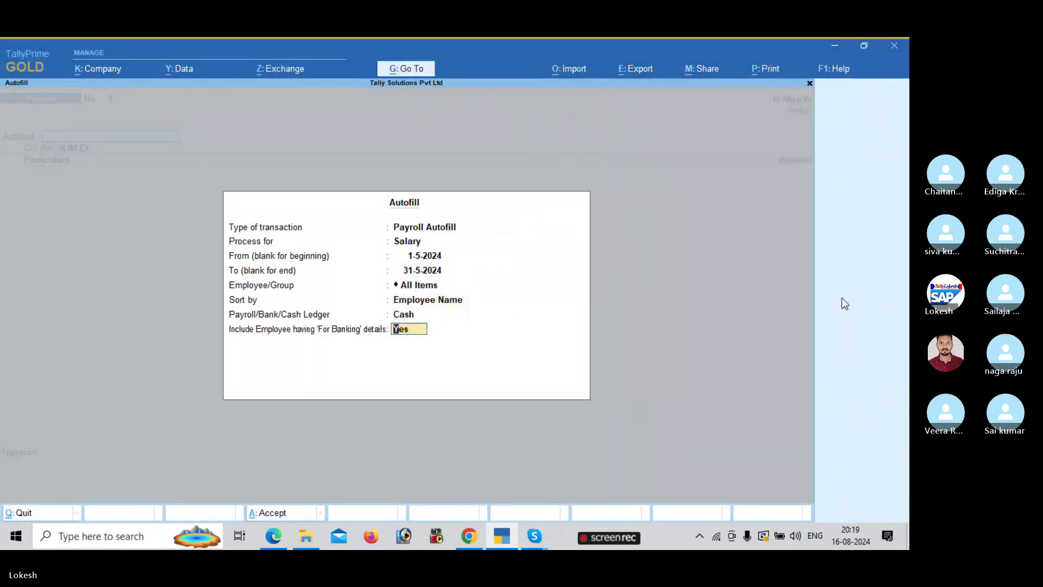
pyautogui.press('Return')
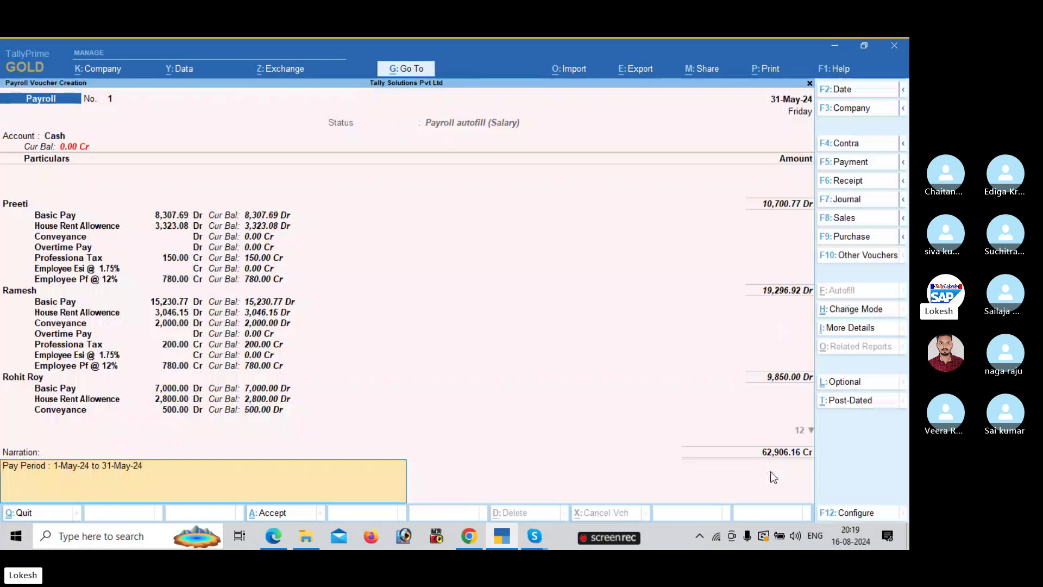
# - Review the variable pay figures in the PDF guide before returning to the voucher
pyautogui.hotkey('alt', 'Tab')
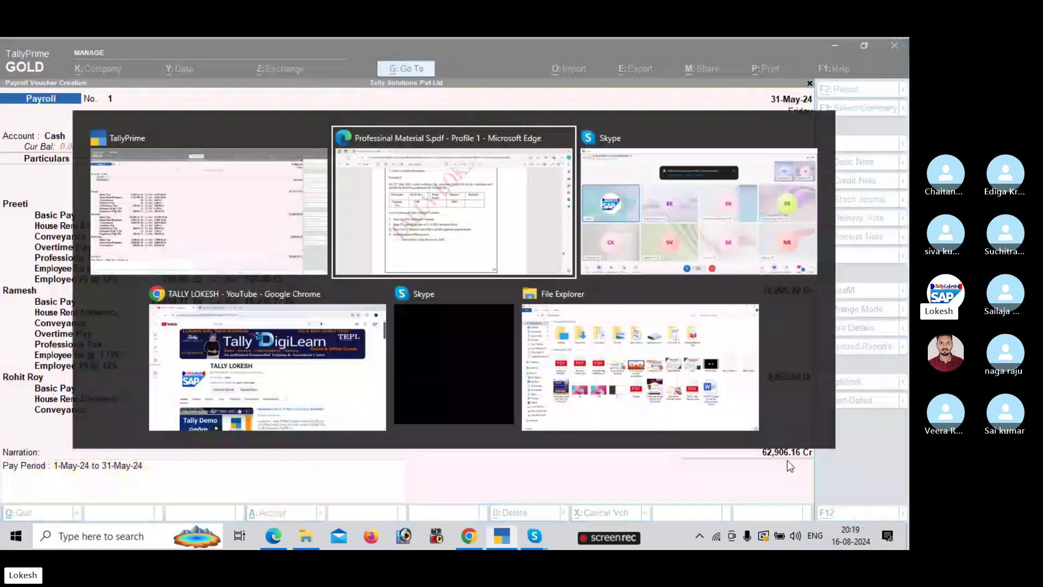
pyautogui.scroll(-10, 877, 492)
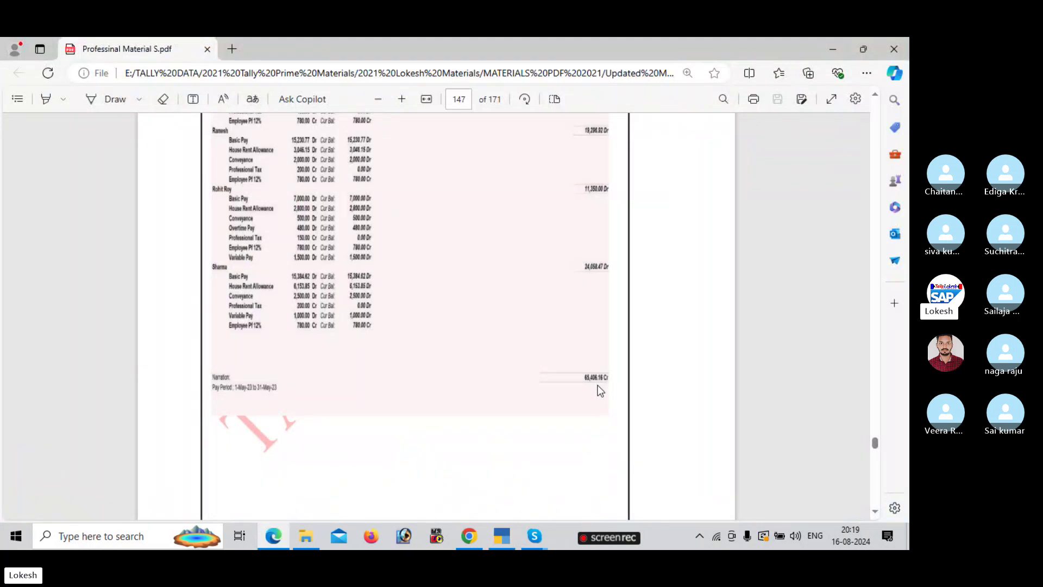
pyautogui.hotkey('alt', 'Tab')
pyautogui.hotkey('alt', 'Tab')
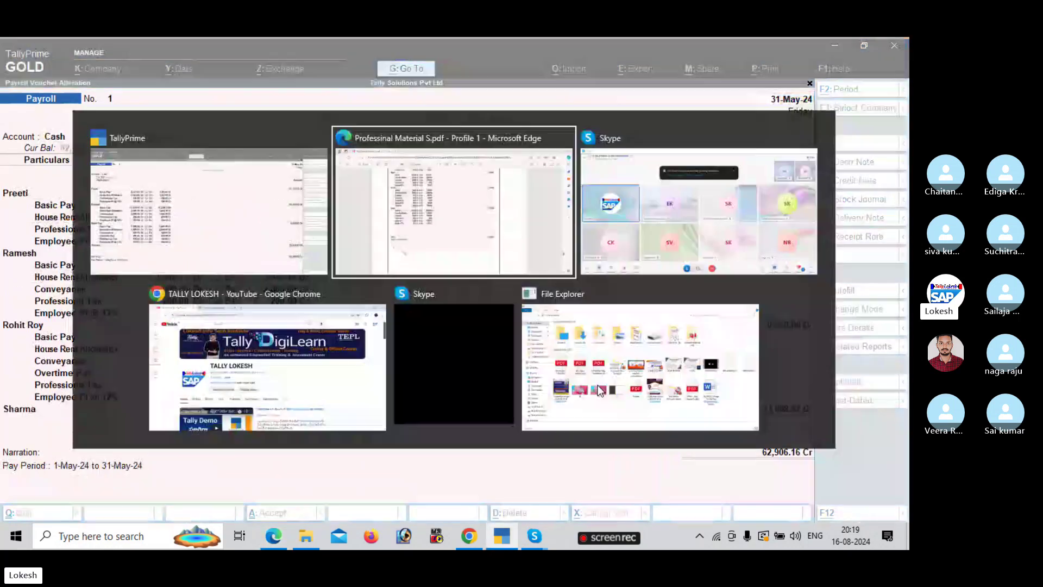
pyautogui.scroll(3, 599, 390)
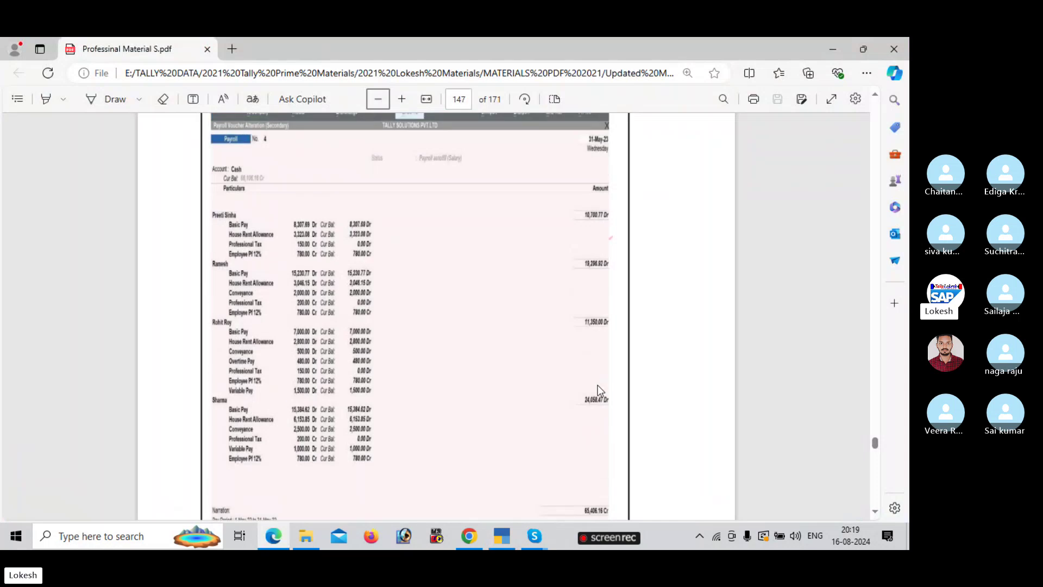
pyautogui.scroll(5, 874, 429)
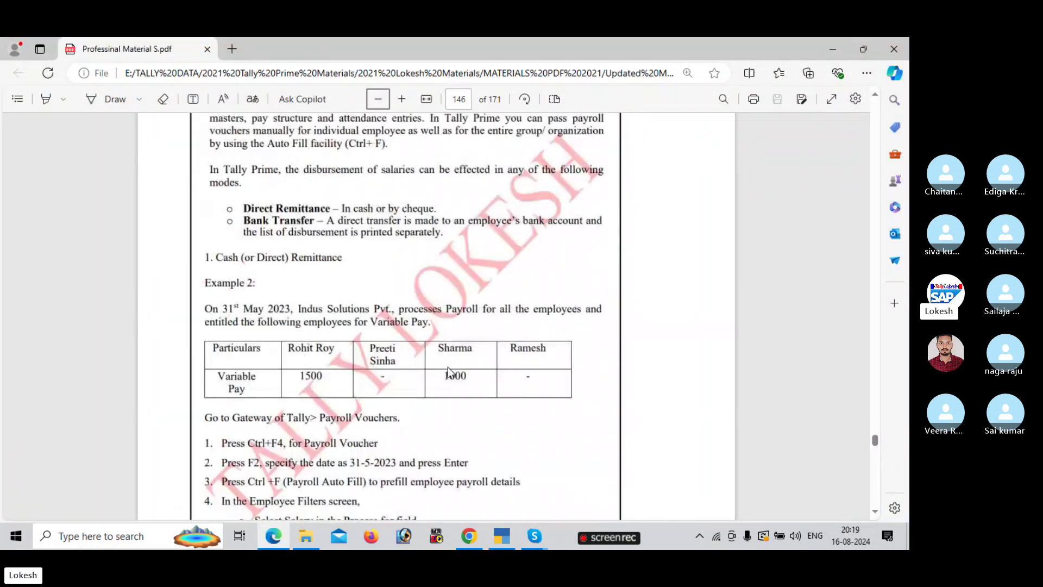
pyautogui.hotkey('alt', 'Tab')
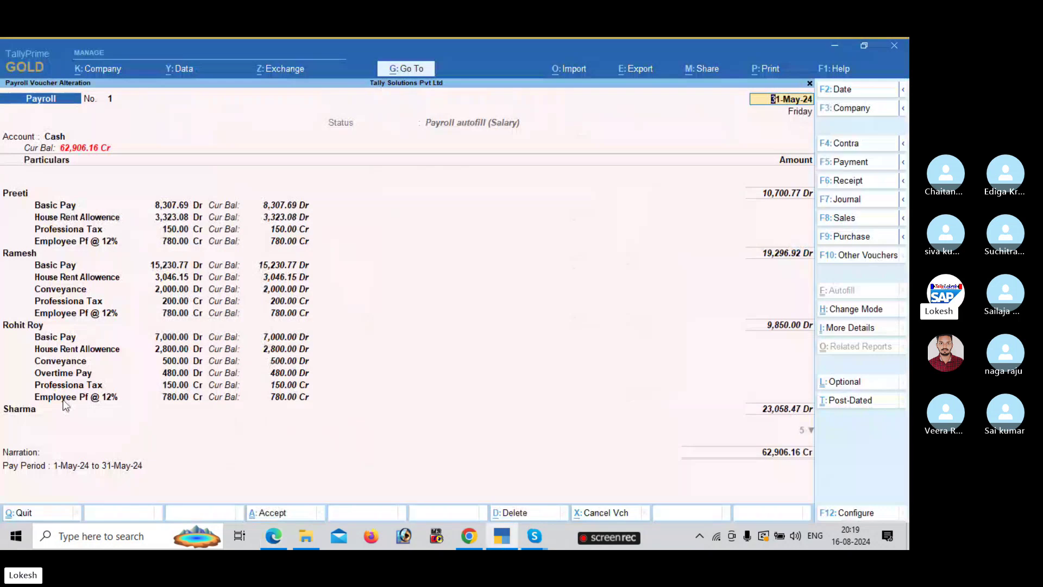
# - Add a Variable Pay row of 1,500 for the first employee
pyautogui.click(63, 400)
pyautogui.press('Return')
pyautogui.press('Return')
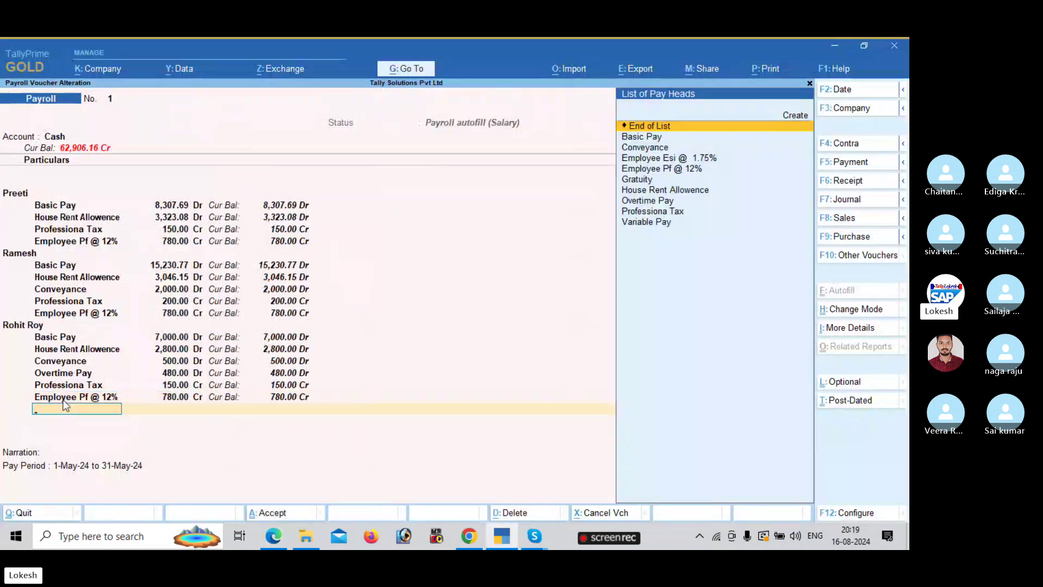
pyautogui.write('V')
pyautogui.press('Return')
pyautogui.hotkey('alt', 'Tab')
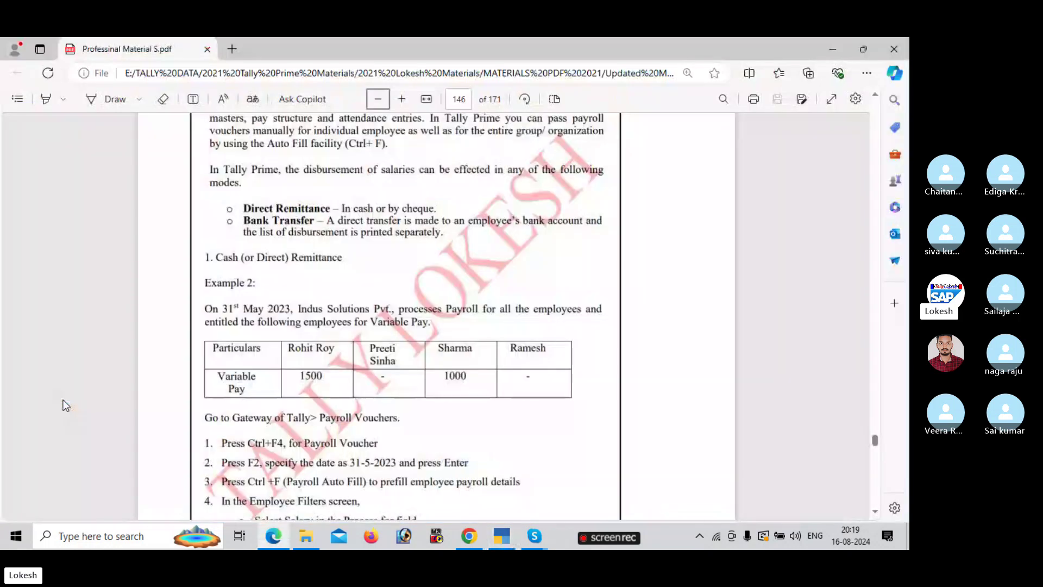
pyautogui.hotkey('alt', 'Tab')
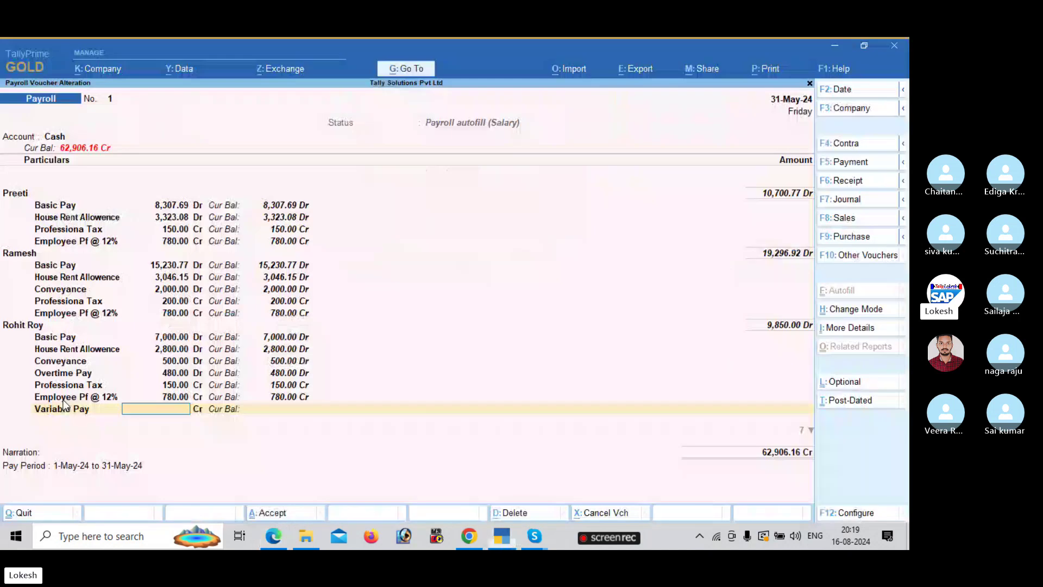
pyautogui.write('1500')
pyautogui.press('Return')
pyautogui.press('Return')
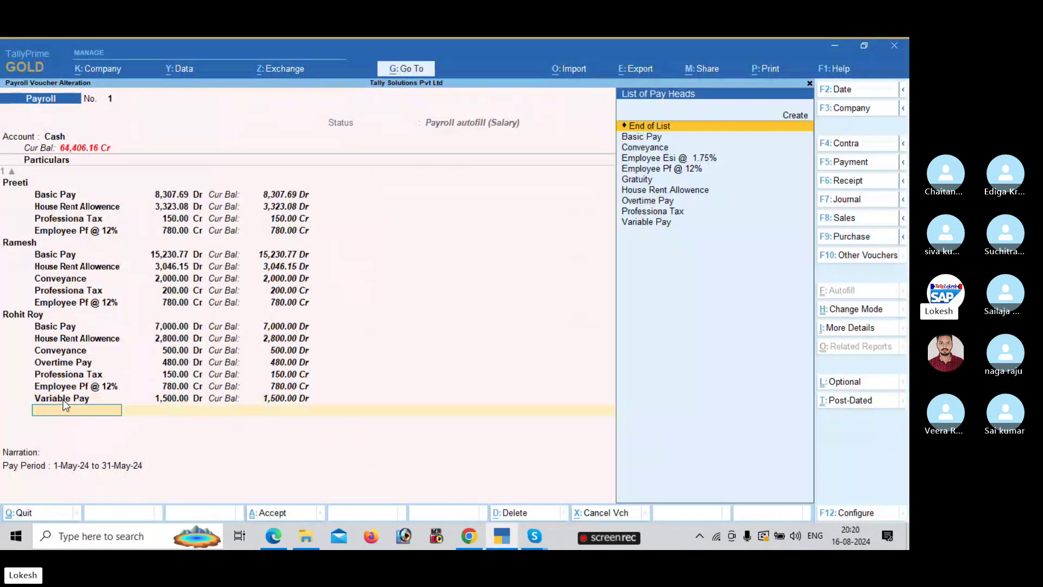
pyautogui.press('Return')
pyautogui.press('Return')
pyautogui.press('Return')
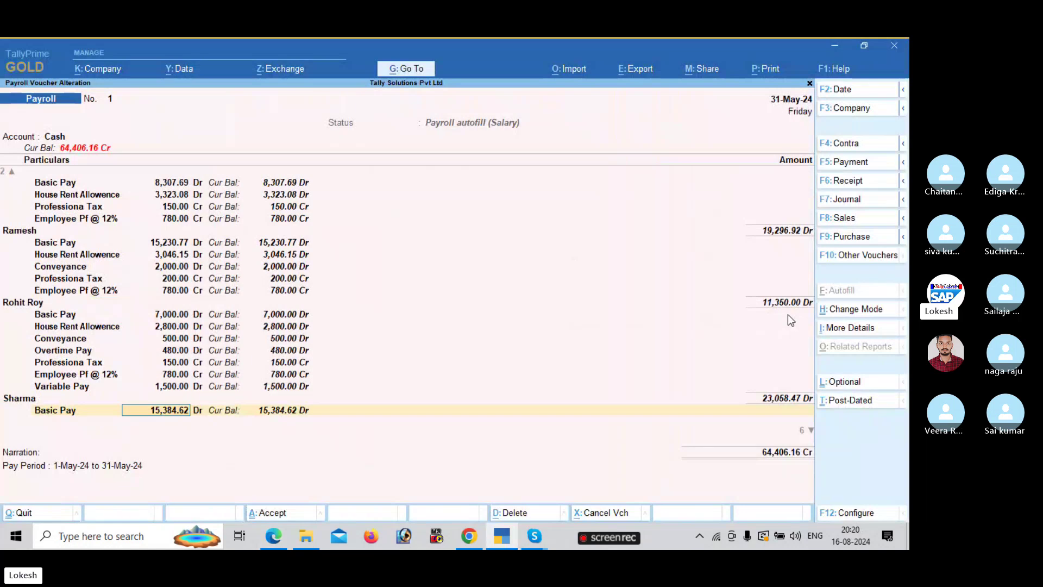
# - Add a 1,000 Variable Pay row for the second employee
pyautogui.press('Return')
pyautogui.press('Return')
pyautogui.press('Return')
pyautogui.press('Return')
pyautogui.press('Return')
pyautogui.press('Return')
pyautogui.press('Return')
pyautogui.press('Return')
pyautogui.press('Return')
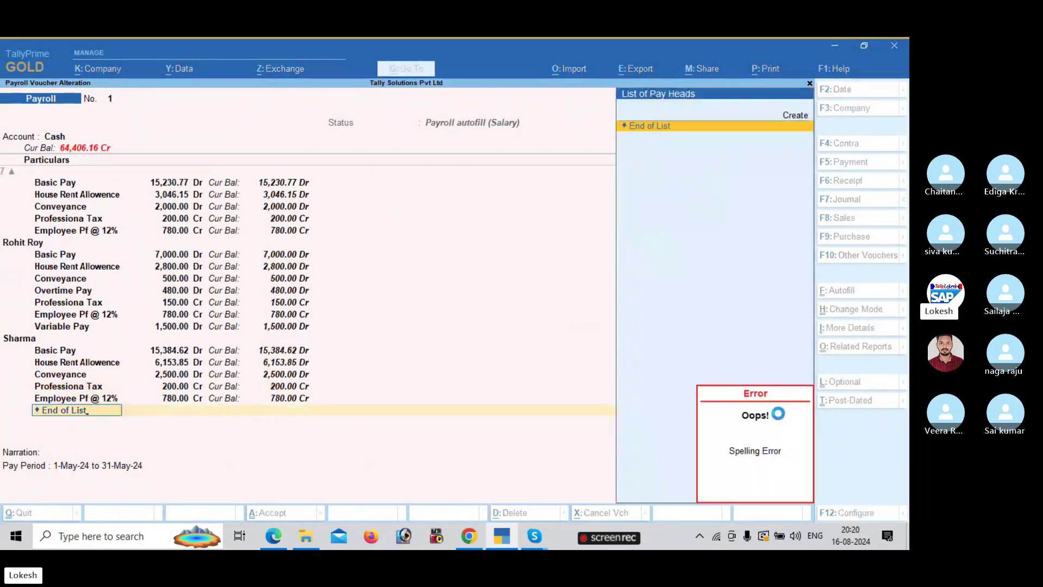
pyautogui.press('BackSpace')
pyautogui.press('BackSpace')
pyautogui.press('BackSpace')
pyautogui.press('BackSpace')
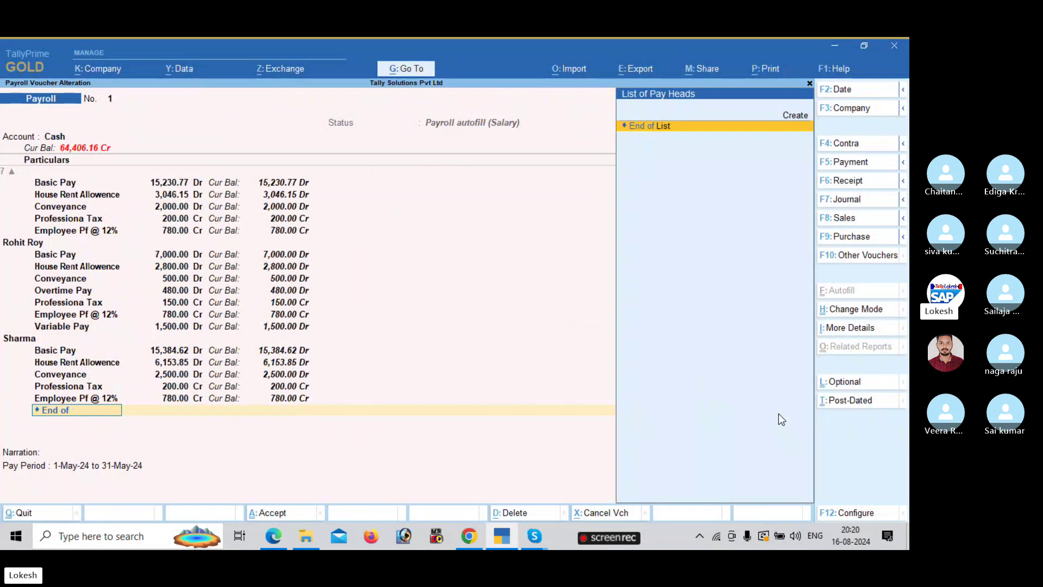
pyautogui.press('BackSpace')
pyautogui.press('BackSpace')
pyautogui.press('BackSpace')
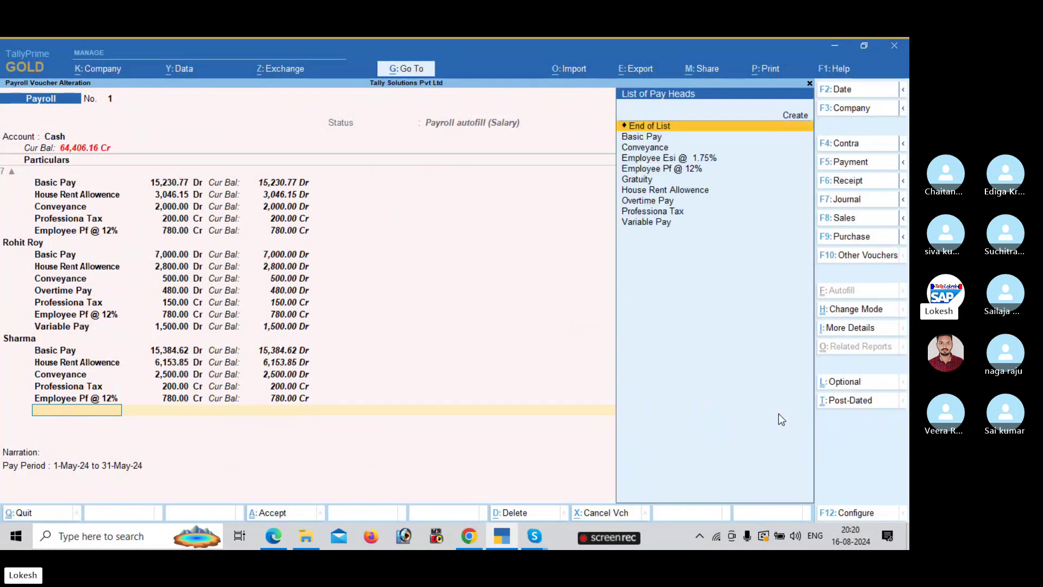
pyautogui.write('v')
pyautogui.press('Return')
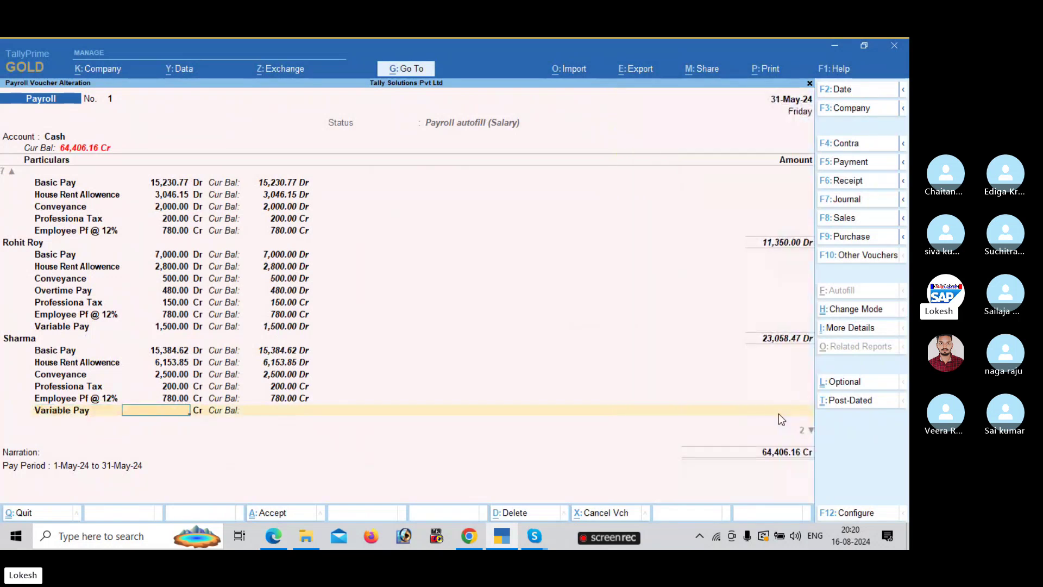
pyautogui.hotkey('alt', 'Tab')
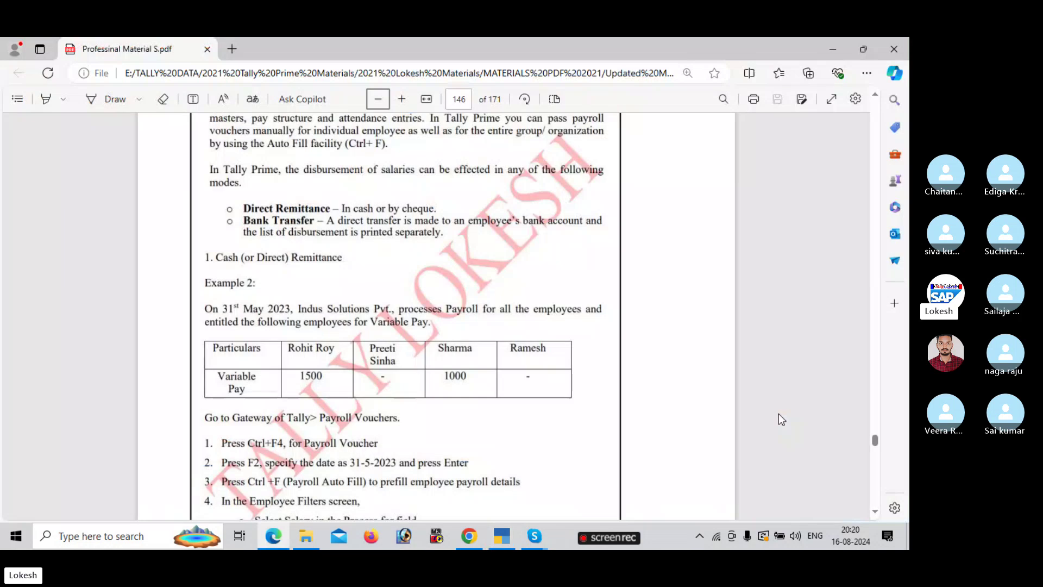
pyautogui.hotkey('alt', 'Tab')
pyautogui.write('d')
pyautogui.press('Return')
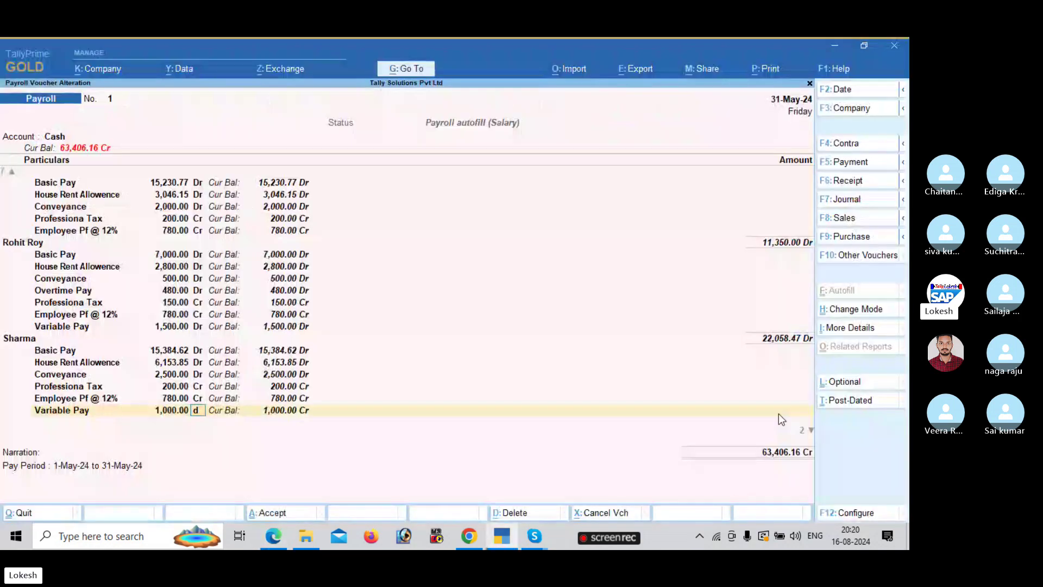
pyautogui.press('Return')
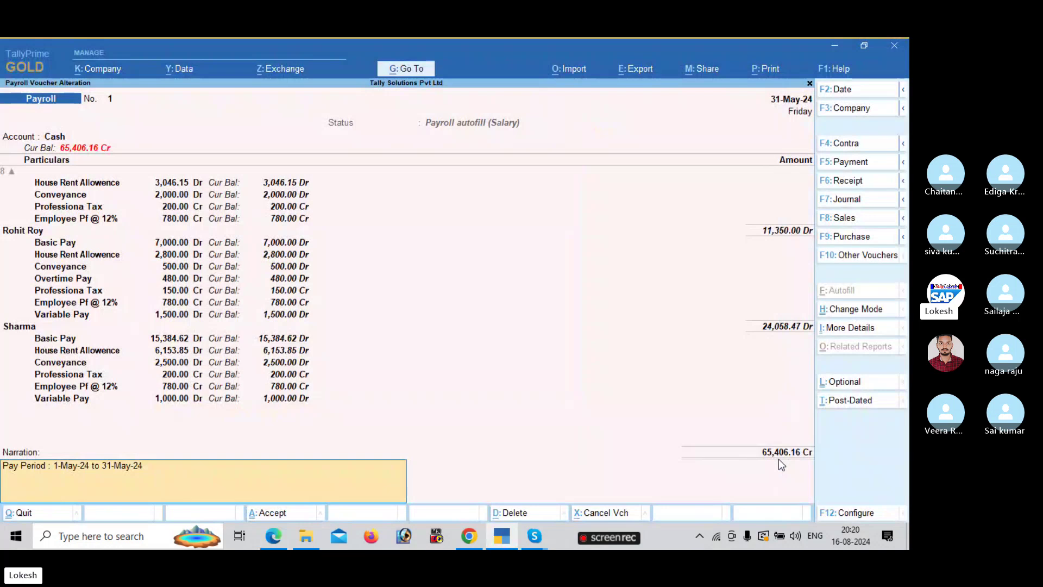
# - Save Payroll voucher No. 1 totalling 65,406.16 Cr, then check the PDF guide's next steps
pyautogui.press('Return')
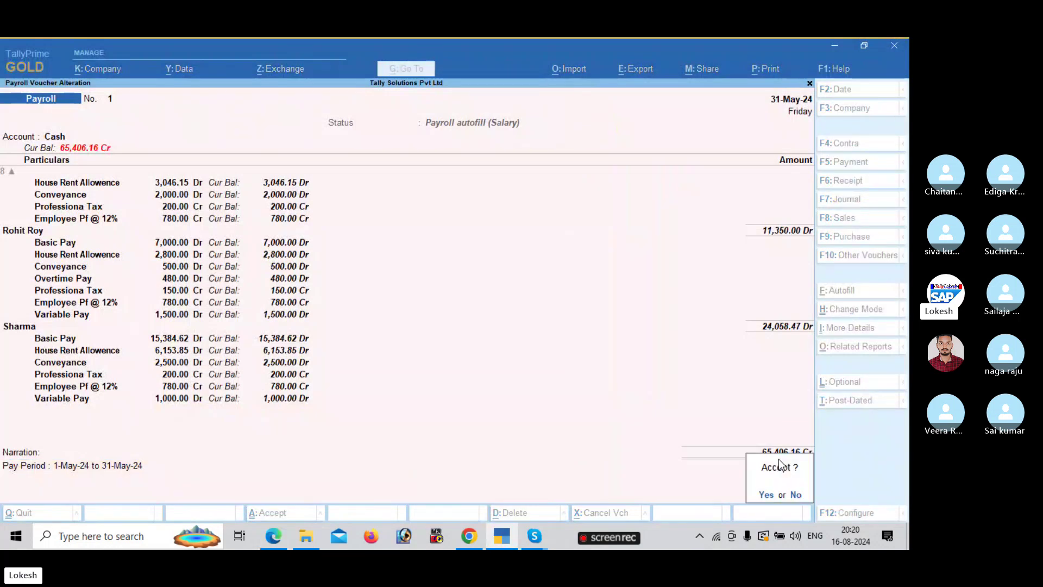
pyautogui.press('Return')
pyautogui.hotkey('alt', 'Tab')
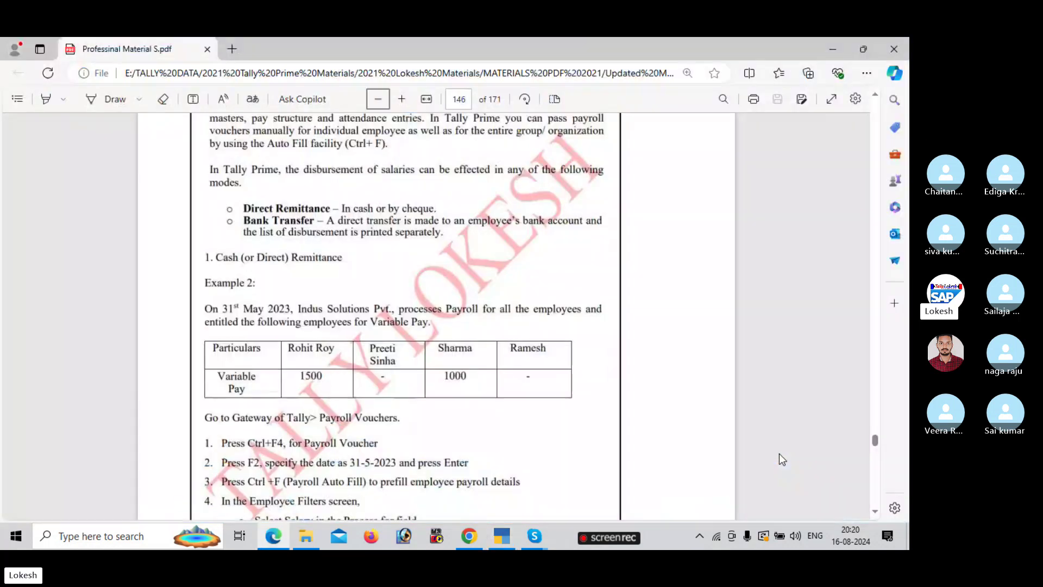
pyautogui.scroll(-15, 876, 483)
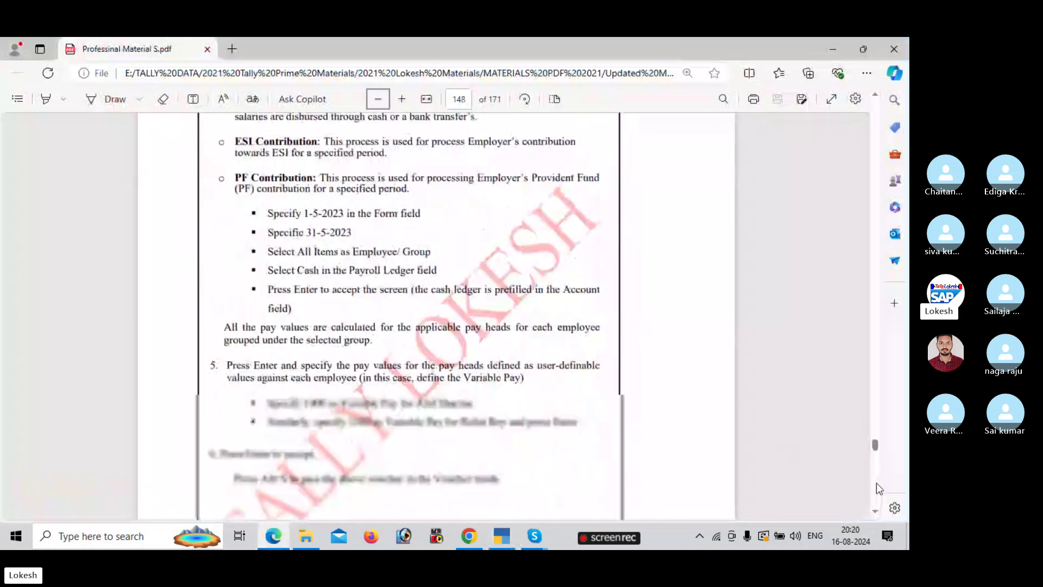
pyautogui.scroll(-8, 876, 482)
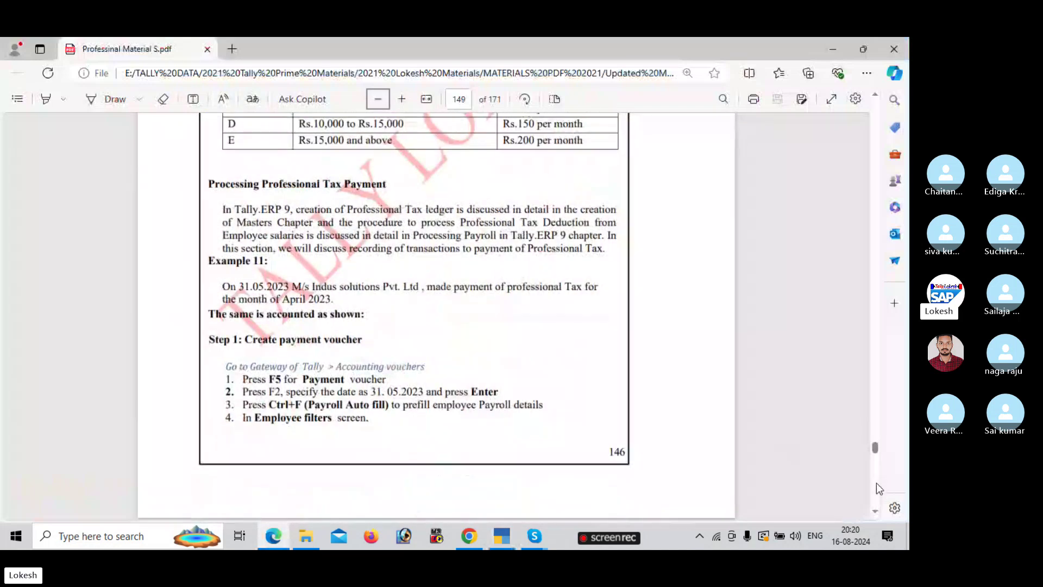
pyautogui.hotkey('alt', 'Tab')
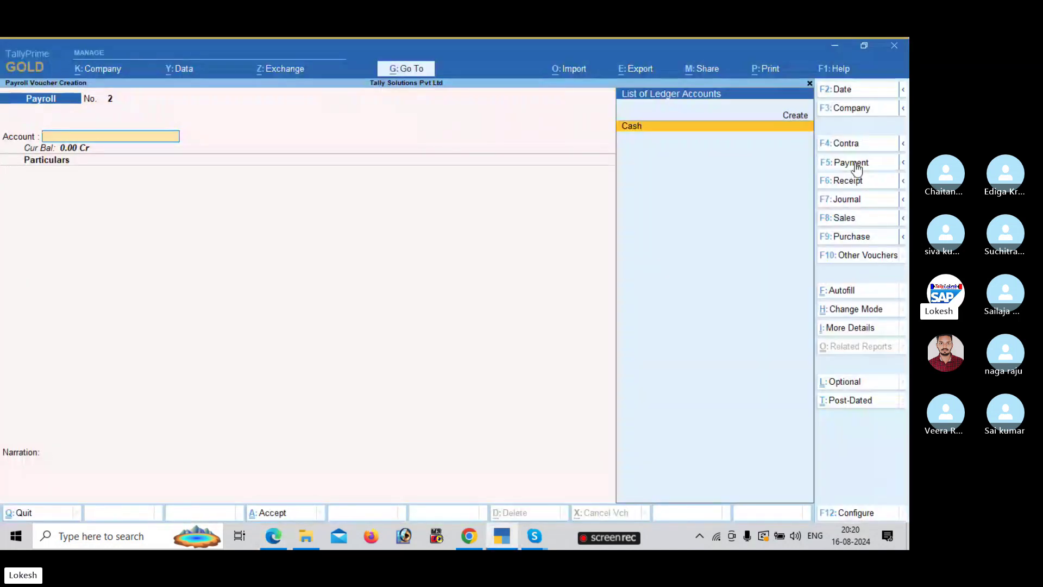
# - Autofill a Payment voucher: Professional Tax Payment, 1-5-2024 to 31-5-2024, Professiona Tax ledger
pyautogui.click(854, 163)
pyautogui.click(852, 292)
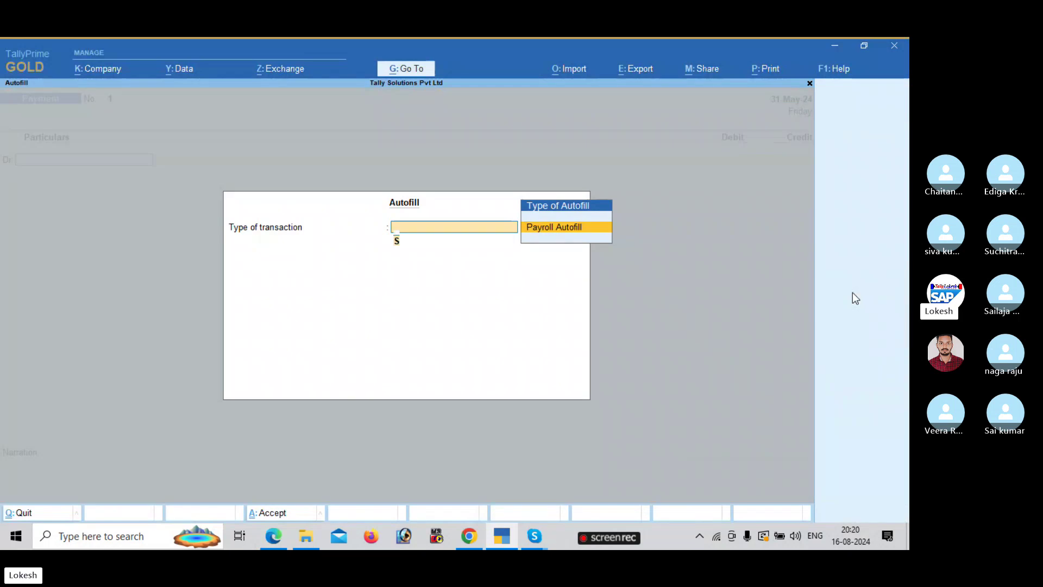
pyautogui.press('Return')
pyautogui.press('Up')
pyautogui.press('Return')
pyautogui.press('Return')
pyautogui.press('Return')
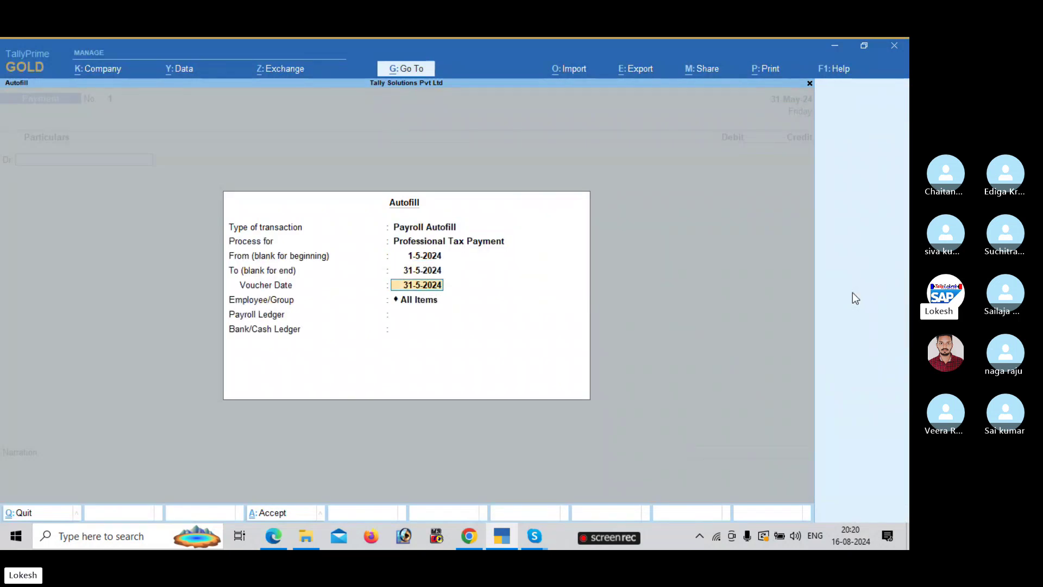
pyautogui.press('Return')
pyautogui.press('Return')
pyautogui.press('Return')
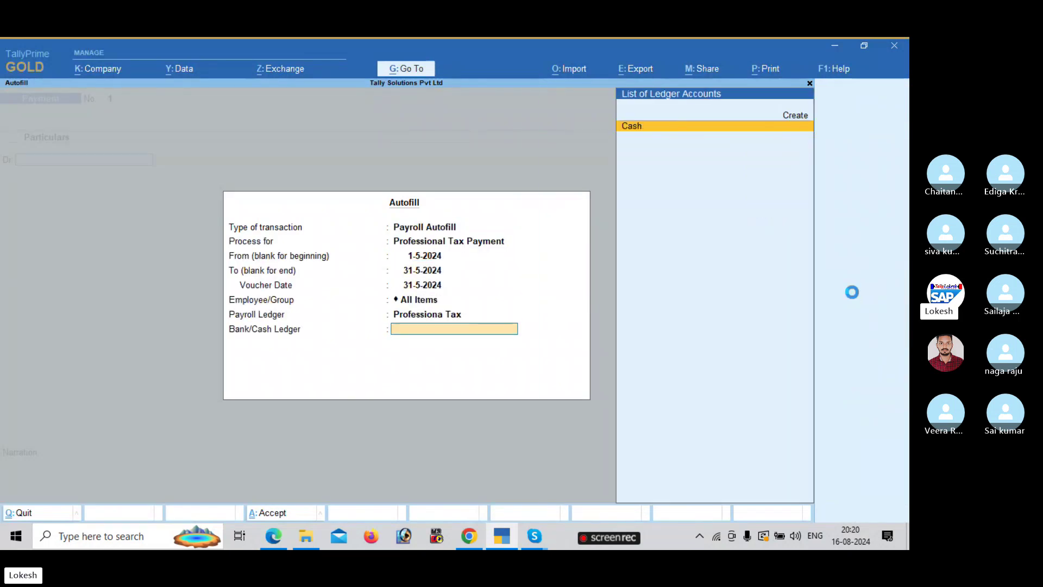
pyautogui.press('Return')
# - Check the PDF guide, then accept the 700 professional tax payment from Cash
pyautogui.press('alt')
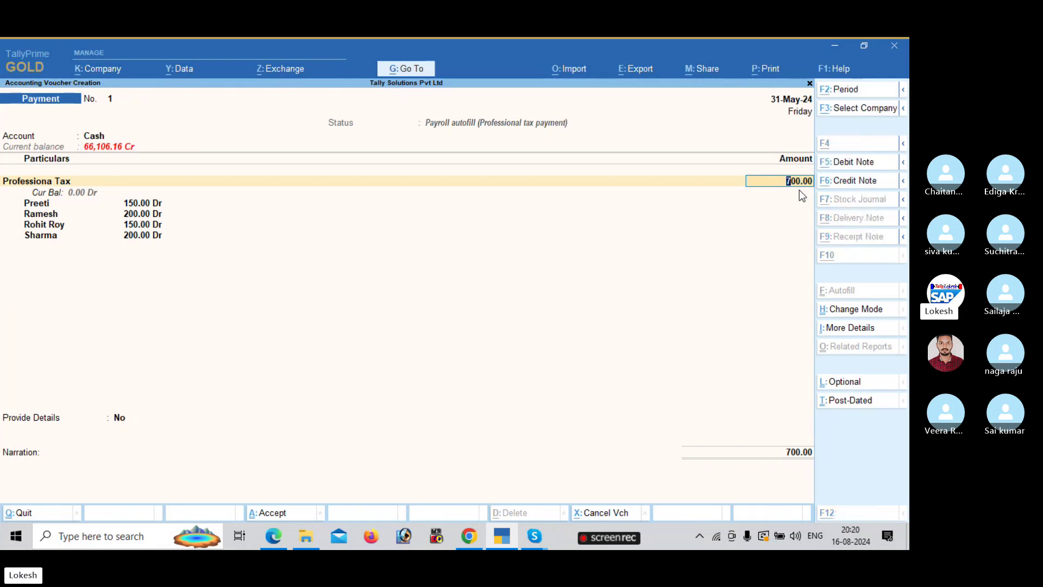
pyautogui.hotkey('alt', 'Tab')
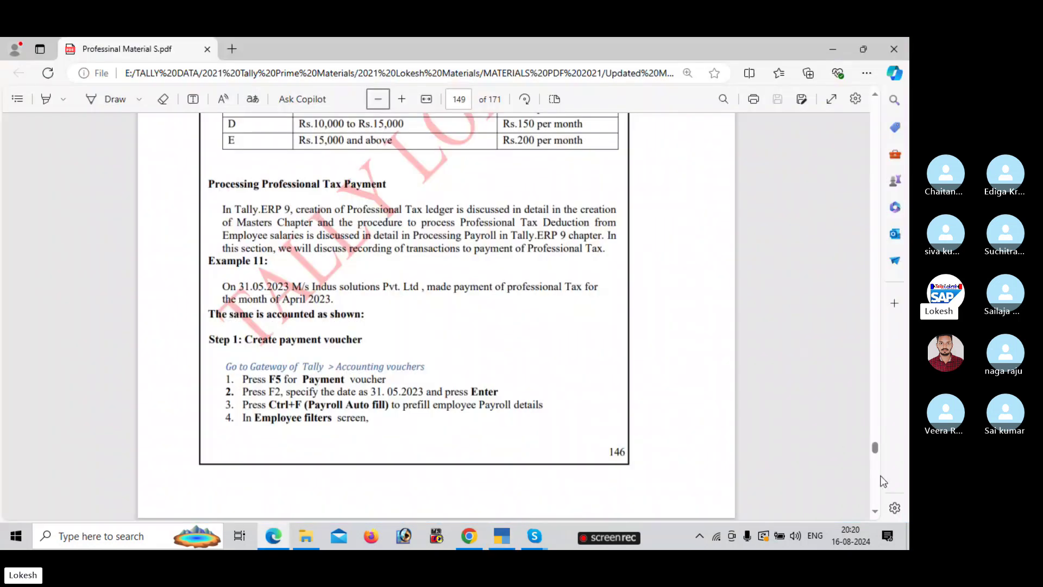
pyautogui.scroll(-10, 877, 484)
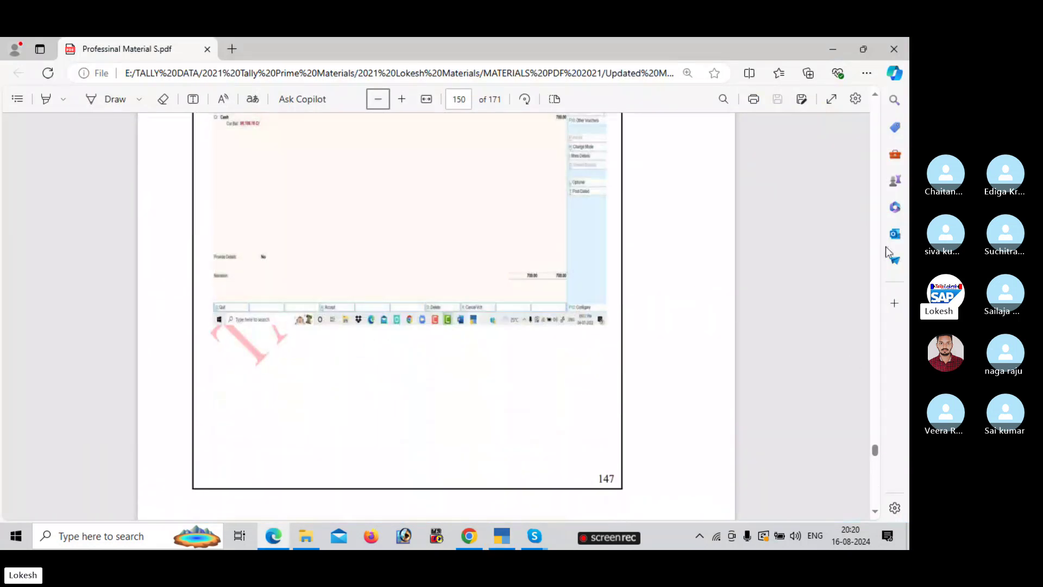
pyautogui.scroll(-6, 874, 278)
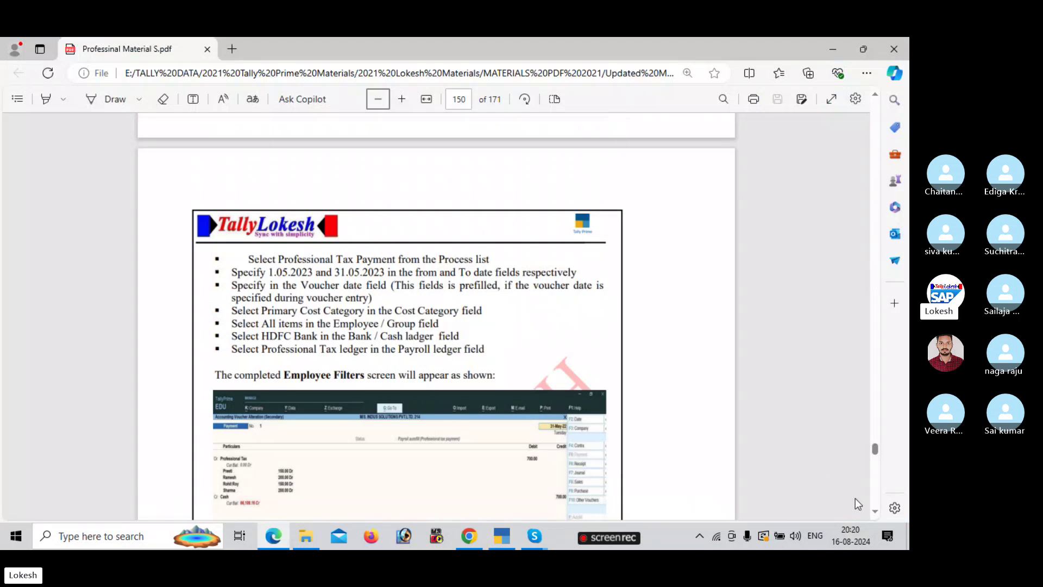
pyautogui.scroll(-3, 875, 511)
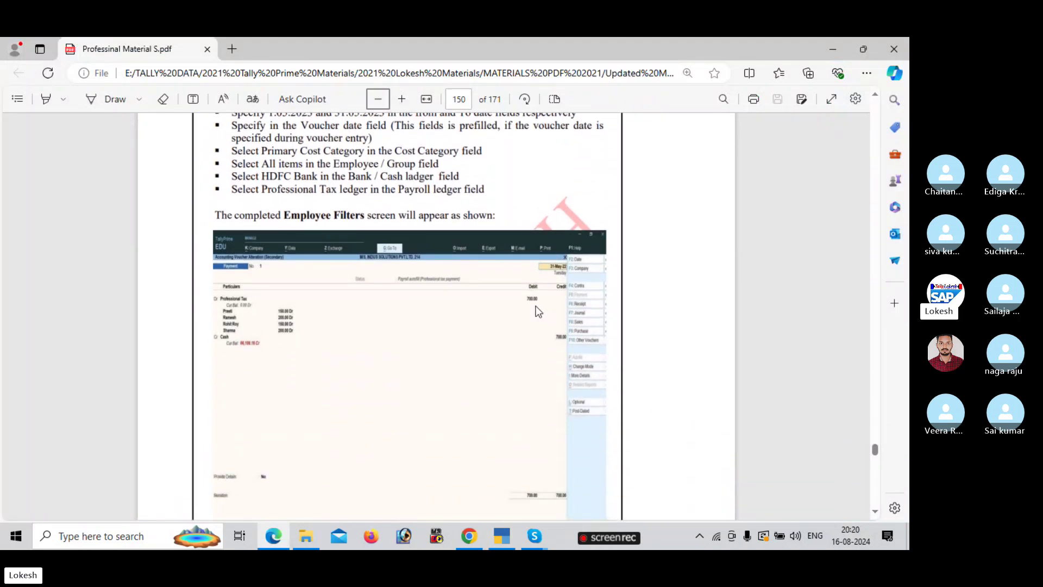
pyautogui.hotkey('alt', 'Tab')
pyautogui.press('Return')
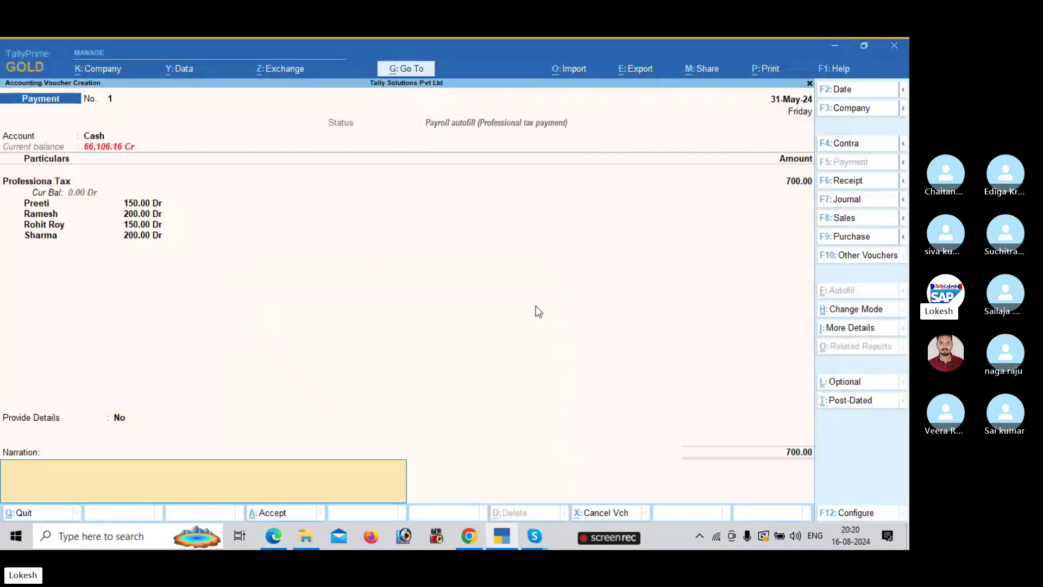
pyautogui.press('Return')
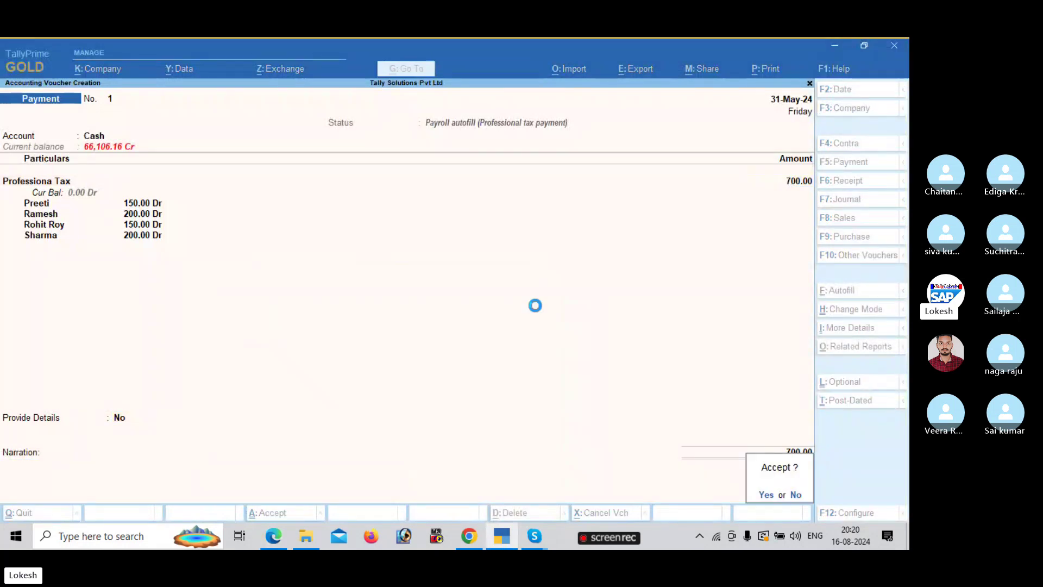
pyautogui.press('Return')
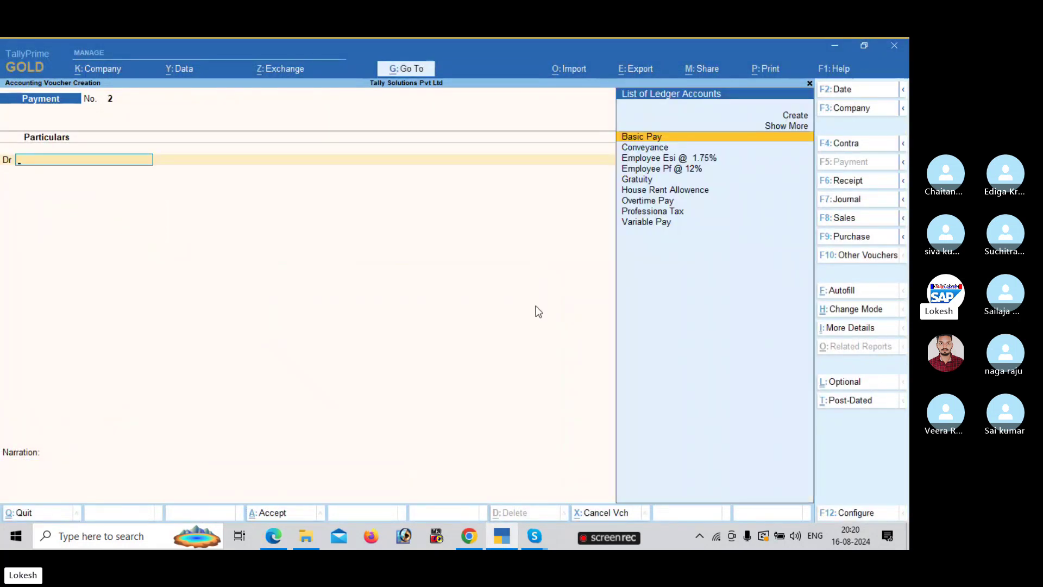
# - Open Payroll Reports > Pay Slip and display the 1,500 variable pay employee's May-2024 slip
pyautogui.press('Escape')
pyautogui.press('Return')
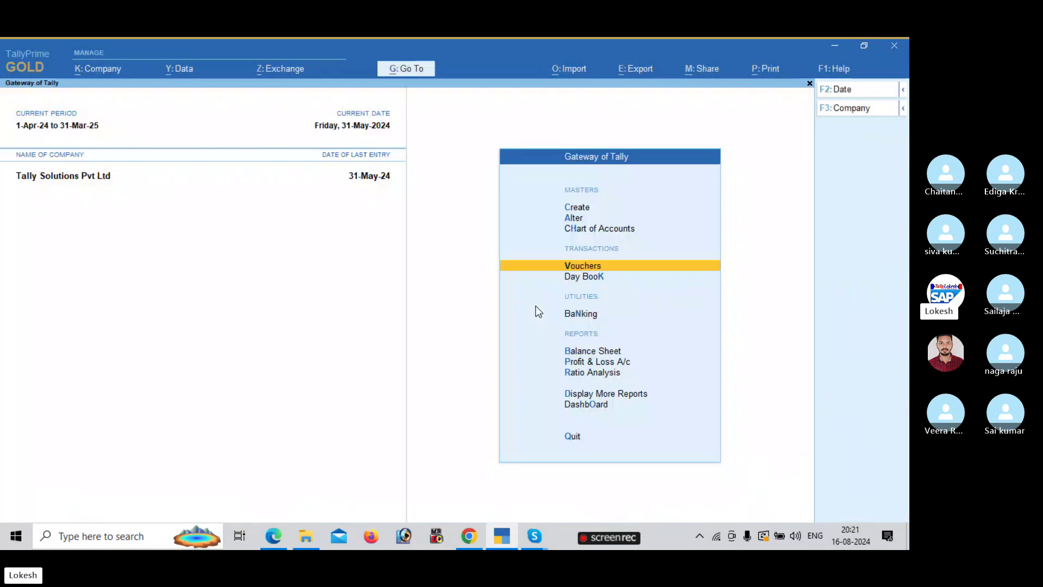
pyautogui.press('Down')
pyautogui.press('Down')
pyautogui.press('Down')
pyautogui.press('Down')
pyautogui.press('Down')
pyautogui.press('Down')
pyautogui.press('Return')
pyautogui.press('Down')
pyautogui.press('Down')
pyautogui.press('Down')
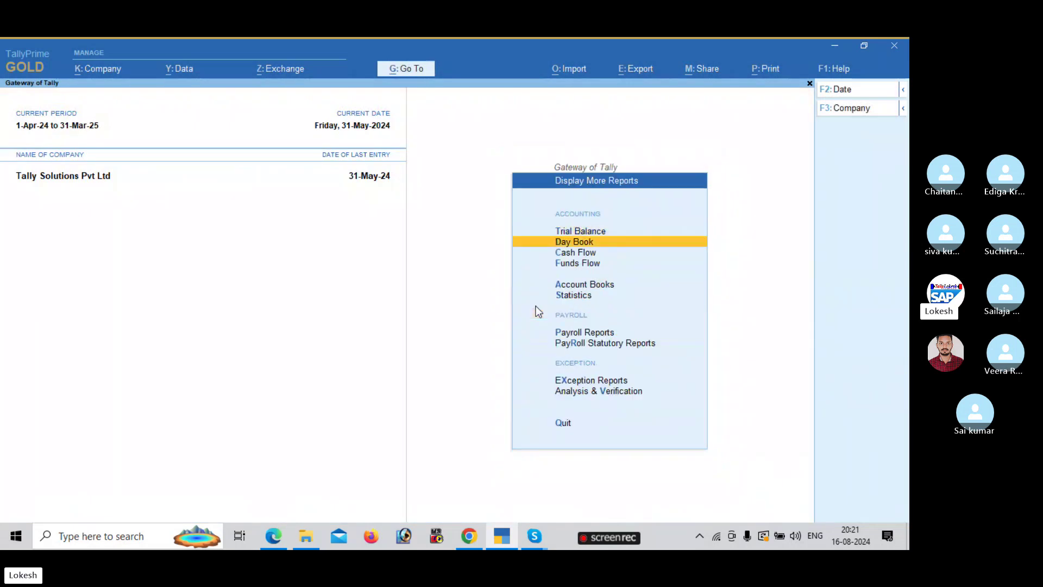
pyautogui.press('Down')
pyautogui.press('Down')
pyautogui.press('Down')
pyautogui.press('Return')
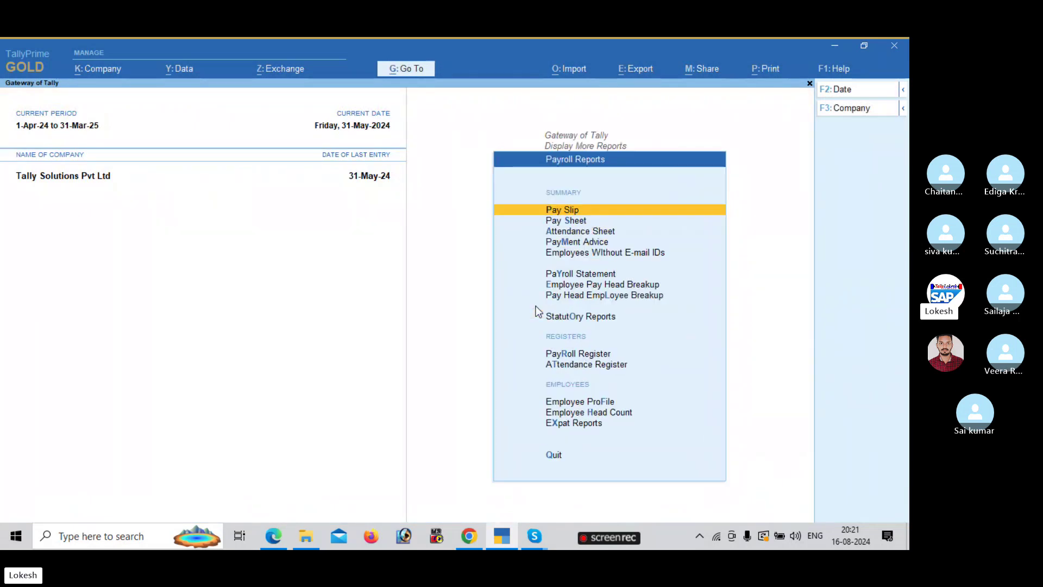
pyautogui.press('Down')
pyautogui.press('Down')
pyautogui.press('Down')
pyautogui.press('Down')
pyautogui.press('Down')
pyautogui.press('Down')
pyautogui.press('Up')
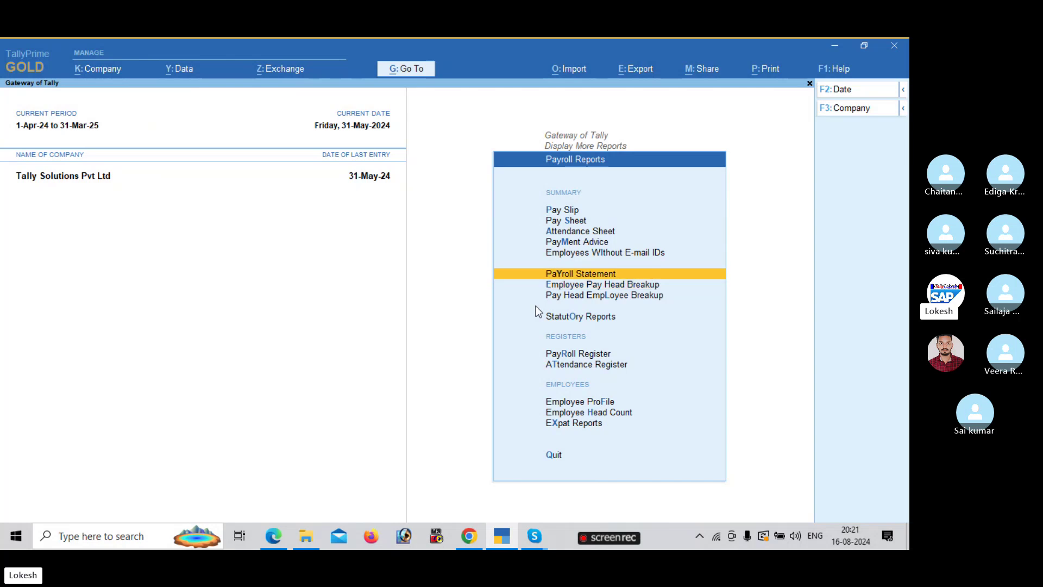
pyautogui.press('Up')
pyautogui.press('Up')
pyautogui.press('Up')
pyautogui.press('Up')
pyautogui.press('Up')
pyautogui.press('Return')
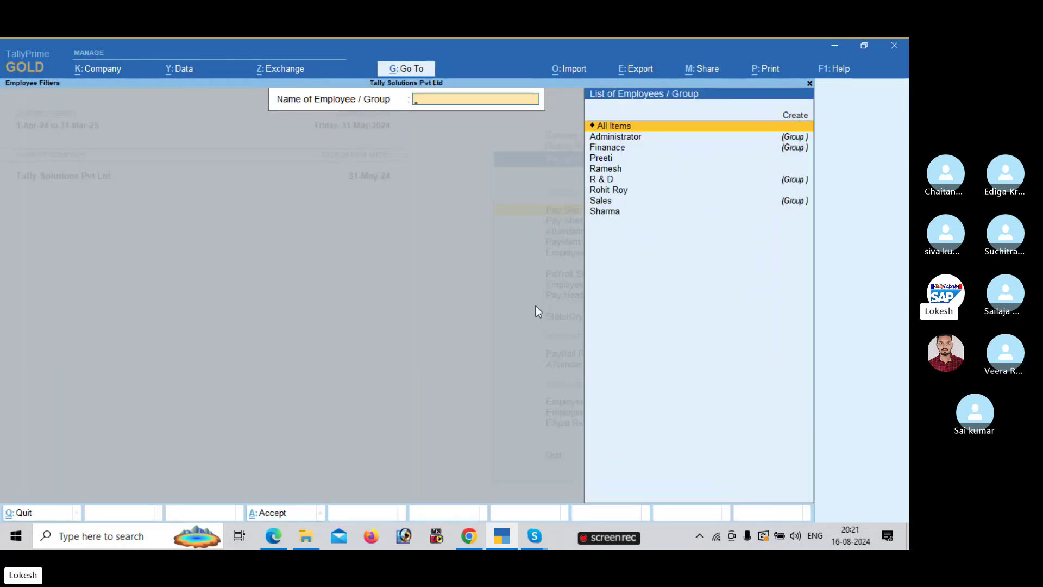
pyautogui.press('Down')
pyautogui.press('Down')
pyautogui.press('Down')
pyautogui.press('Down')
pyautogui.press('Down')
pyautogui.press('Down')
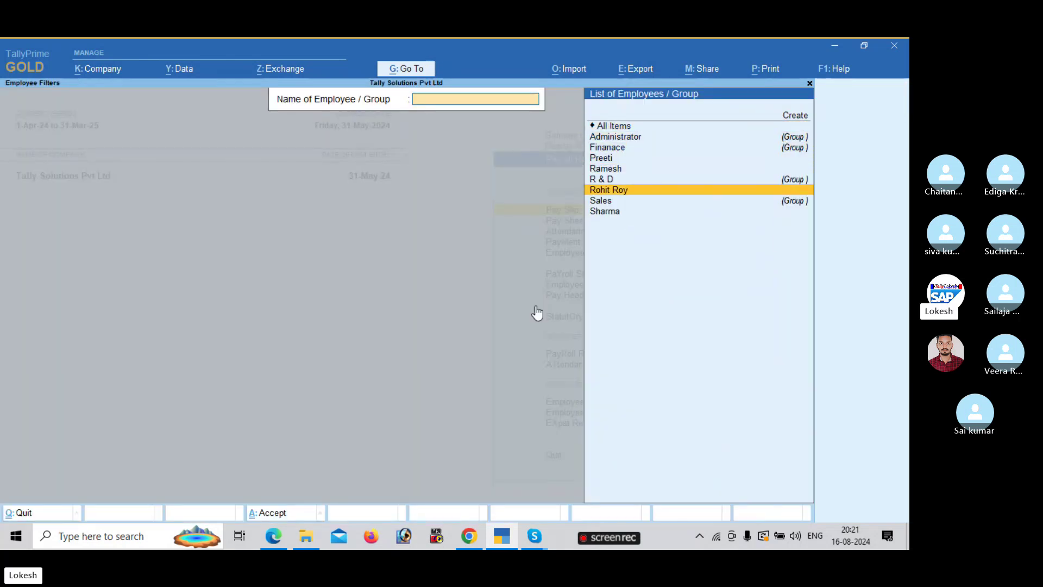
pyautogui.press('Return')
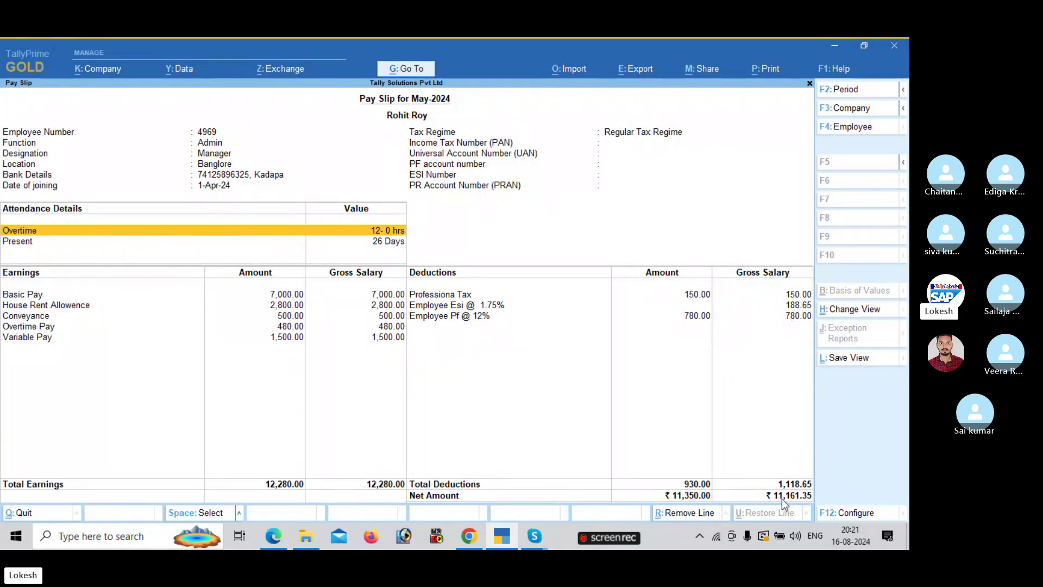
# - Switch the pay slip to the Finance employee, then to the R & D employee (net 10,700.77)
pyautogui.click(845, 131)
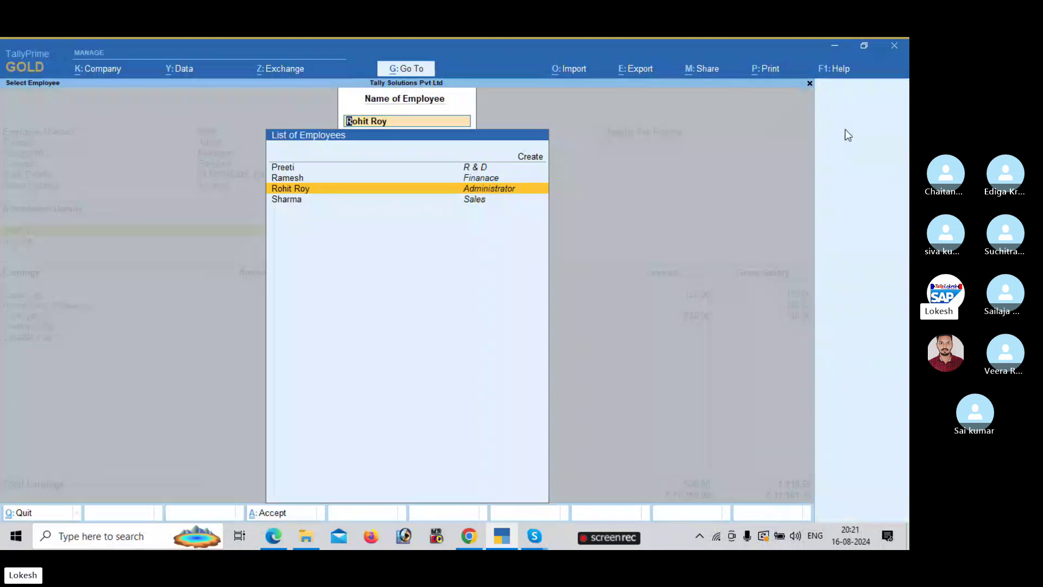
pyautogui.press('Return')
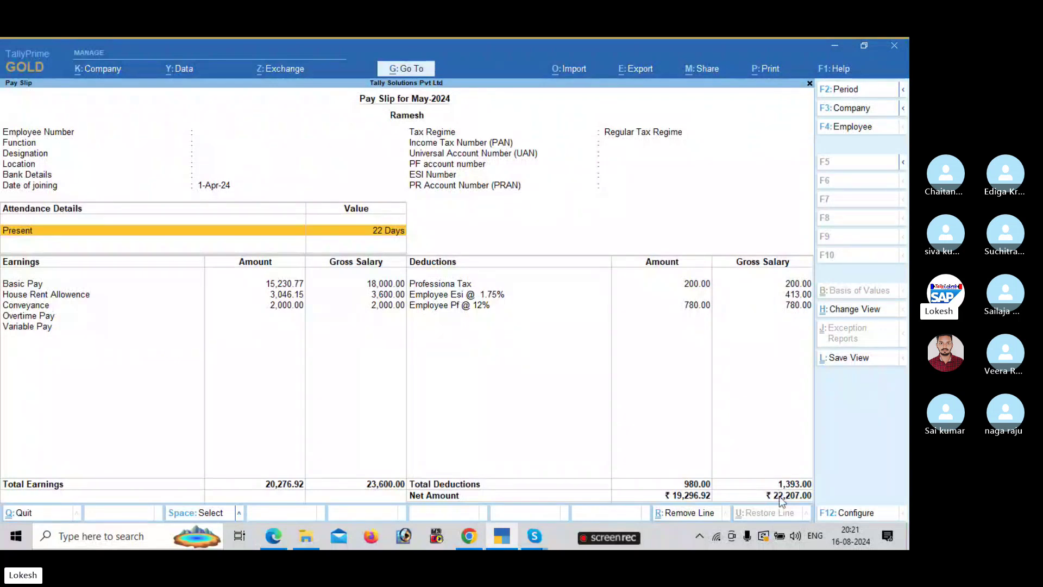
pyautogui.click(856, 128)
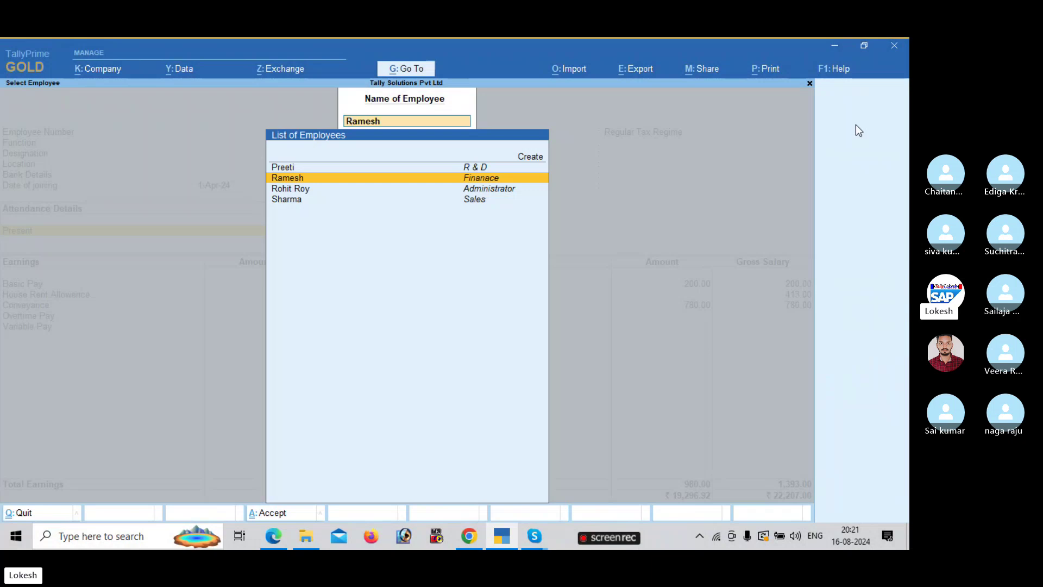
pyautogui.press('Up')
pyautogui.press('Return')
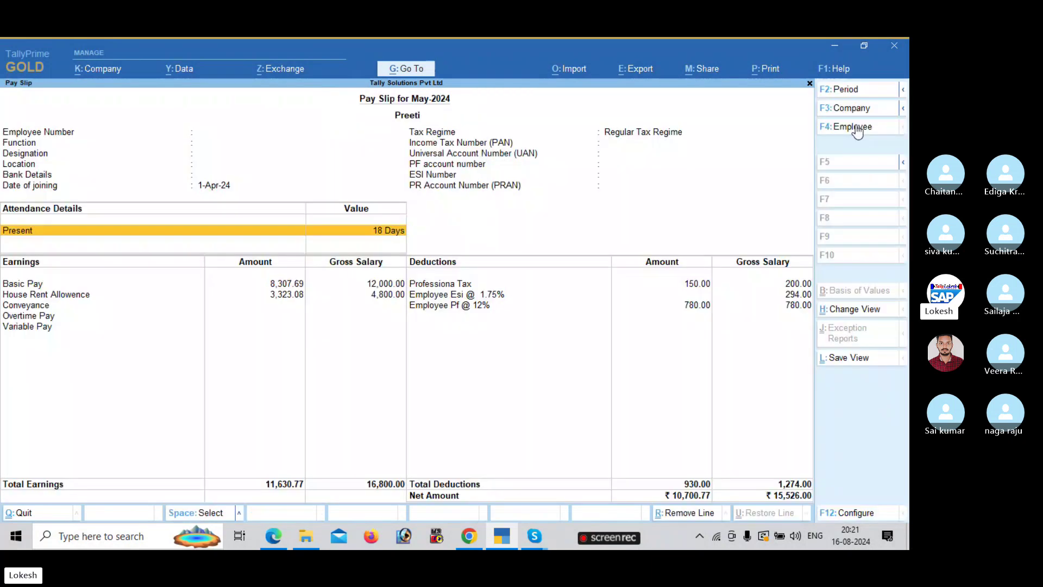